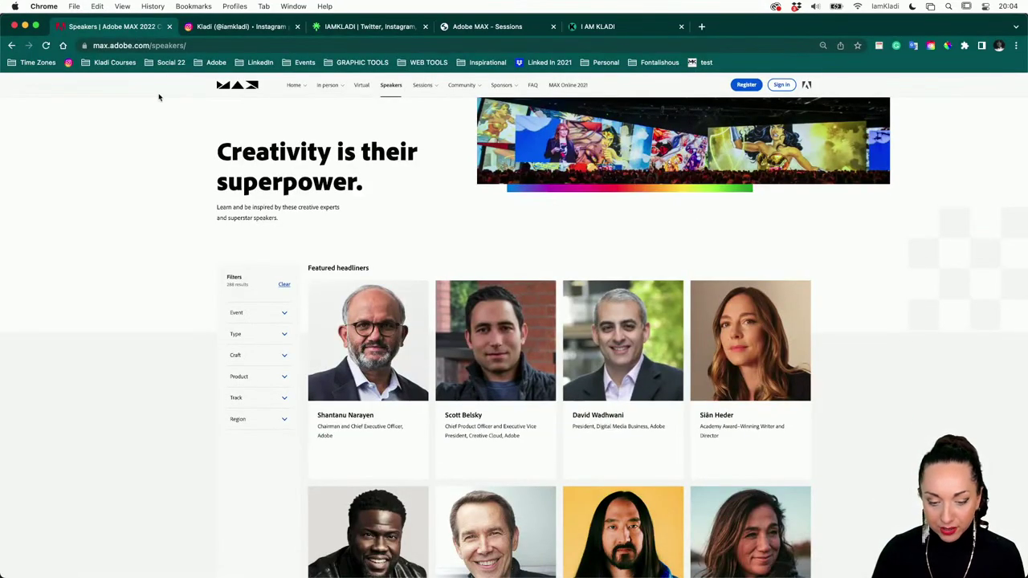
Return from the speakers page to the Adobe MAX 2022 home page at max.adobe.com.
click(227, 86)
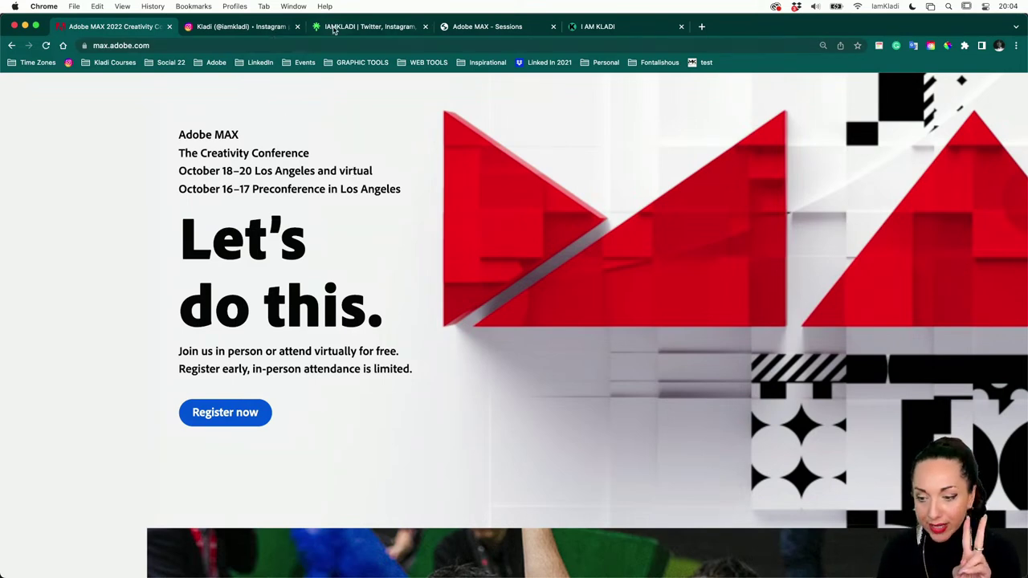
Open the ADOBE MAX 2022 page from the Events menu on iamkladi.com.
click(578, 29)
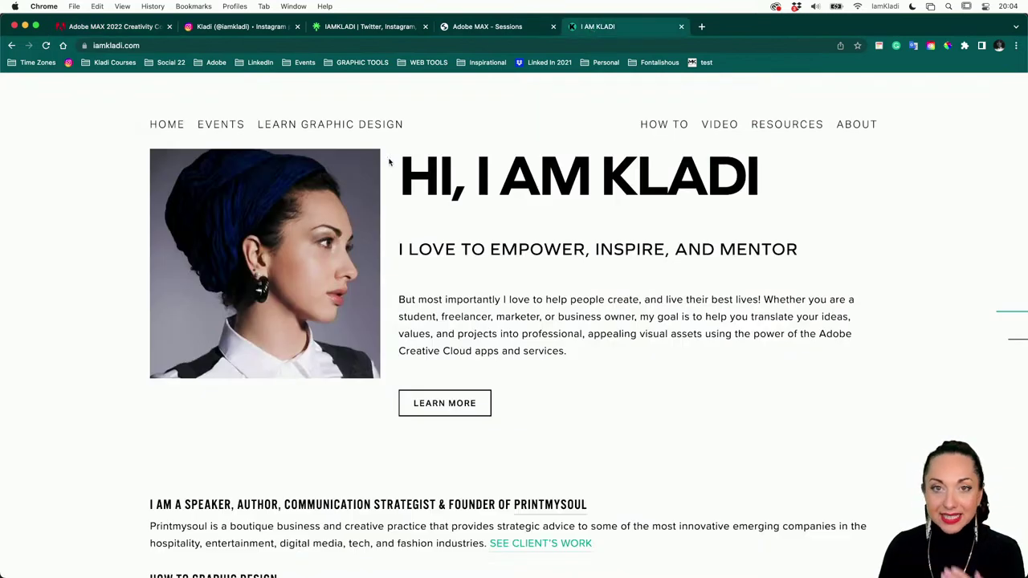
mouse_move(221, 129)
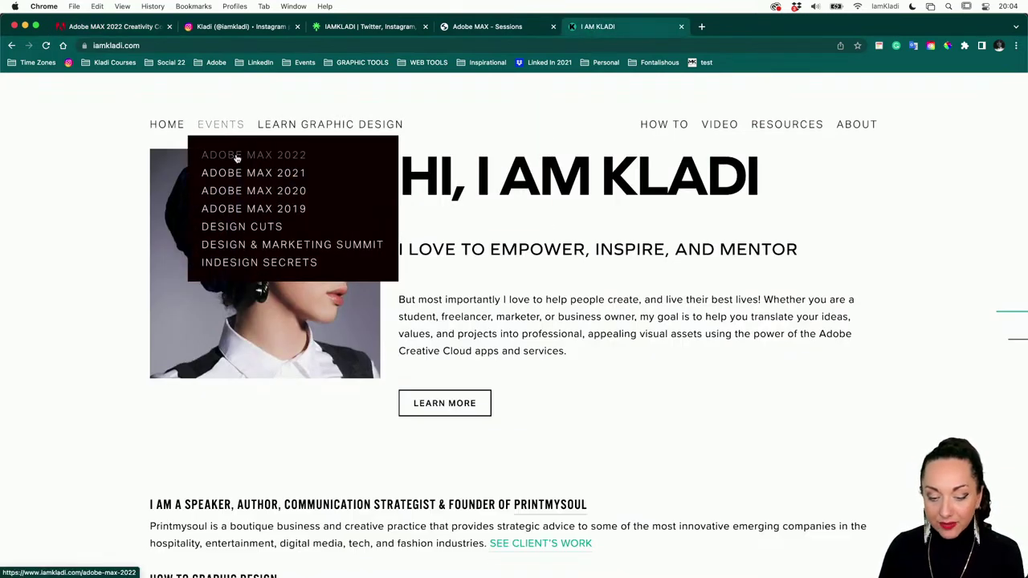
click(237, 158)
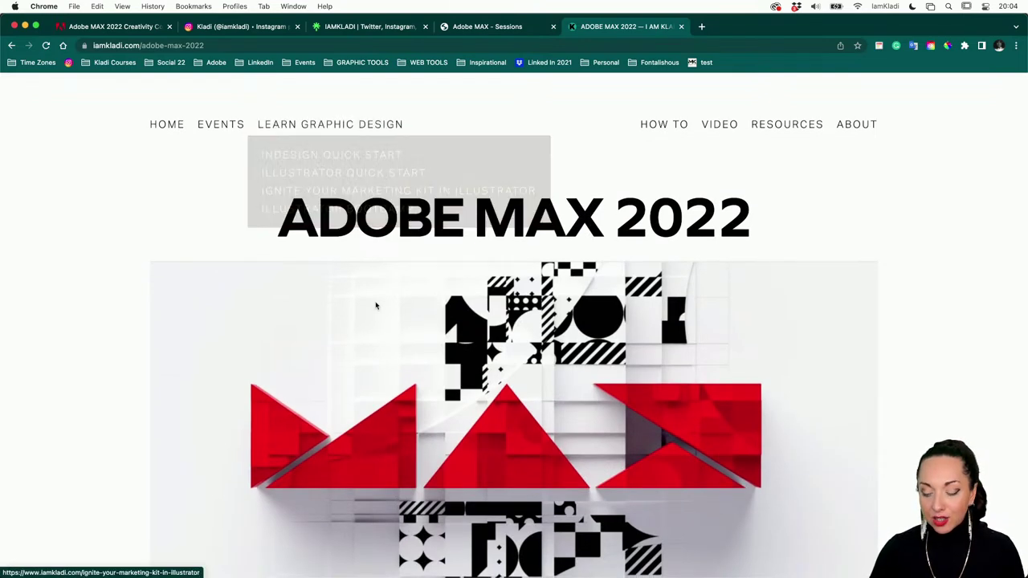
Read through the Photography session descriptions, then switch to the Instagram profile tab.
scroll(375, 305, down, 5)
scroll(376, 306, down, 5)
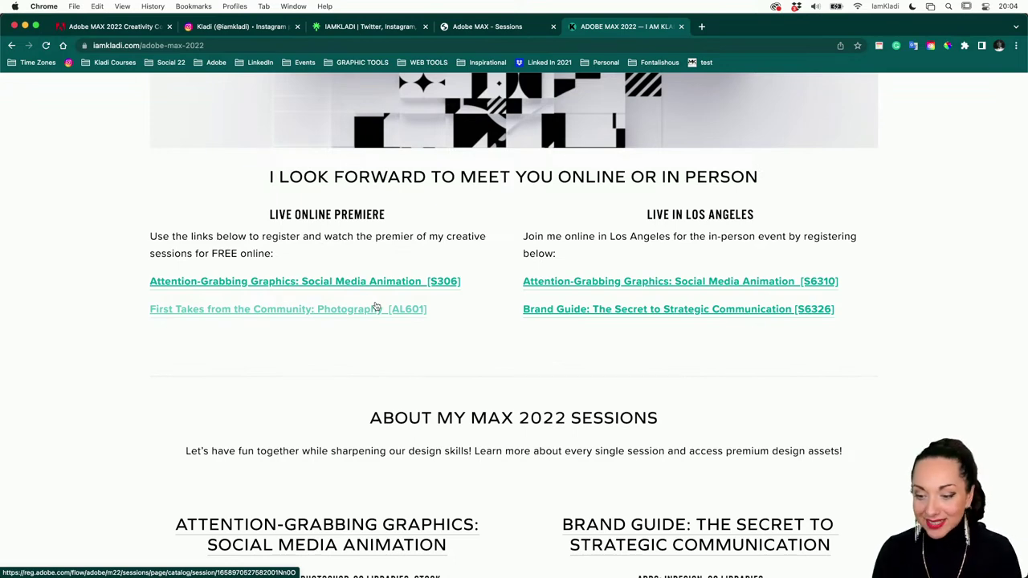
scroll(508, 326, down, 6)
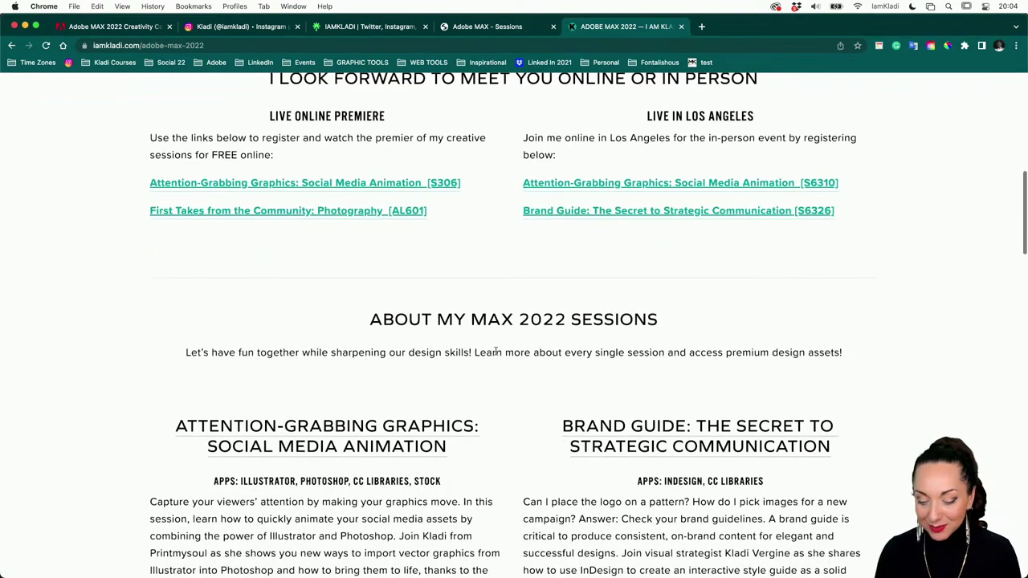
scroll(496, 351, down, 5)
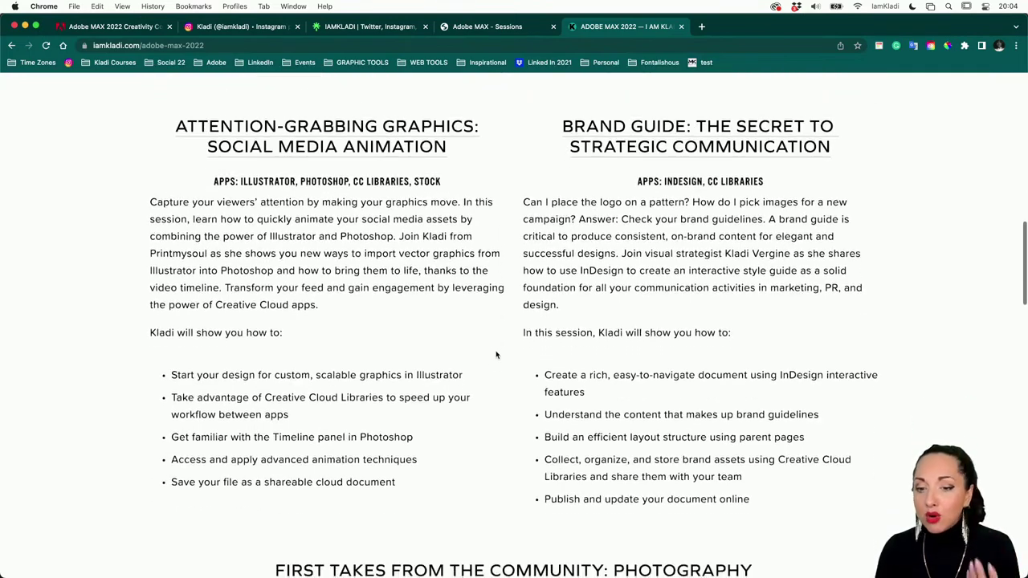
scroll(496, 353, down, 5)
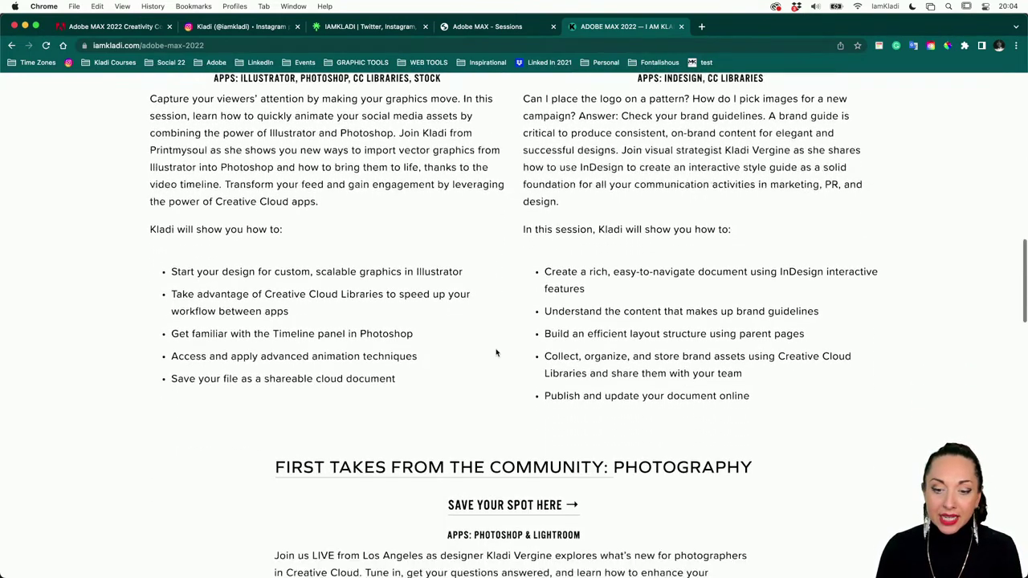
scroll(496, 352, down, 3)
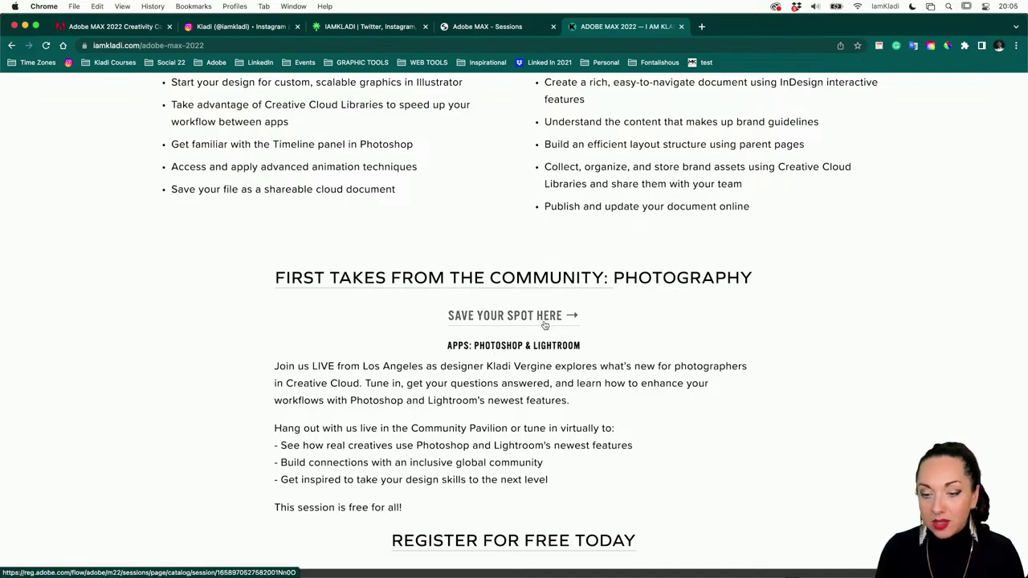
scroll(546, 326, up, 1)
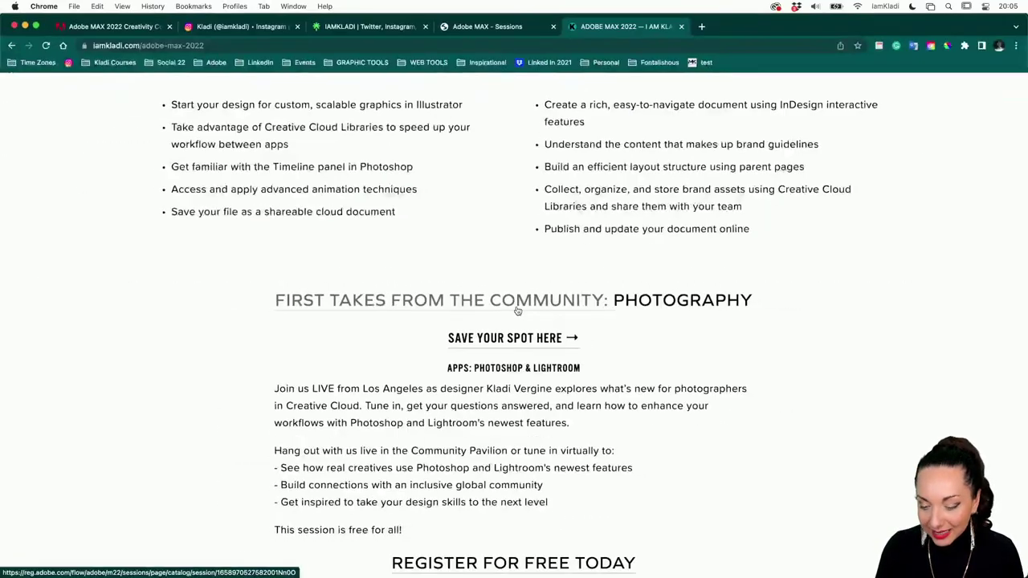
click(259, 29)
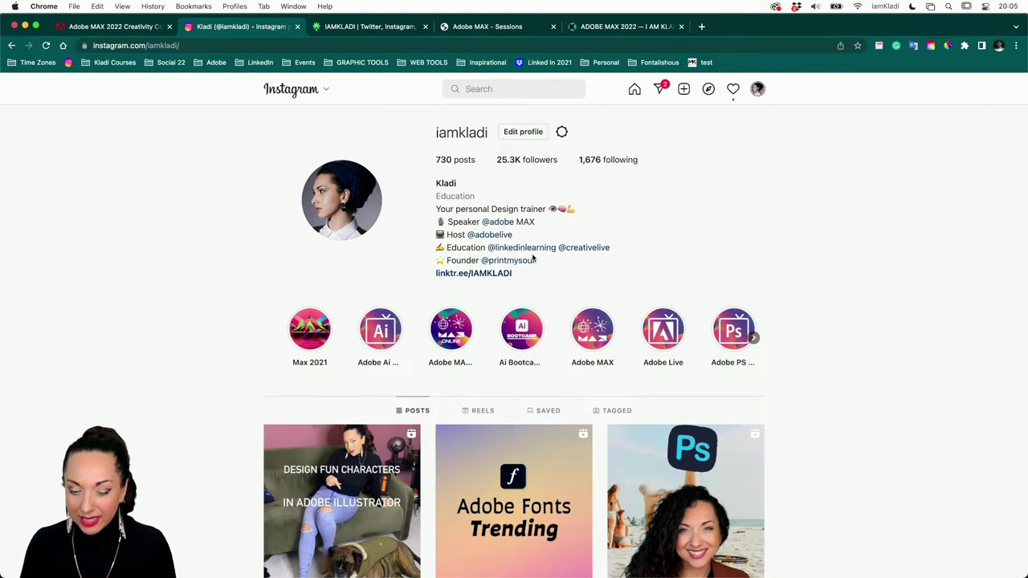
From Linktree, briefly view the Adobe Live link, then follow Adobe MAX FREE Registration to session S306.
click(370, 26)
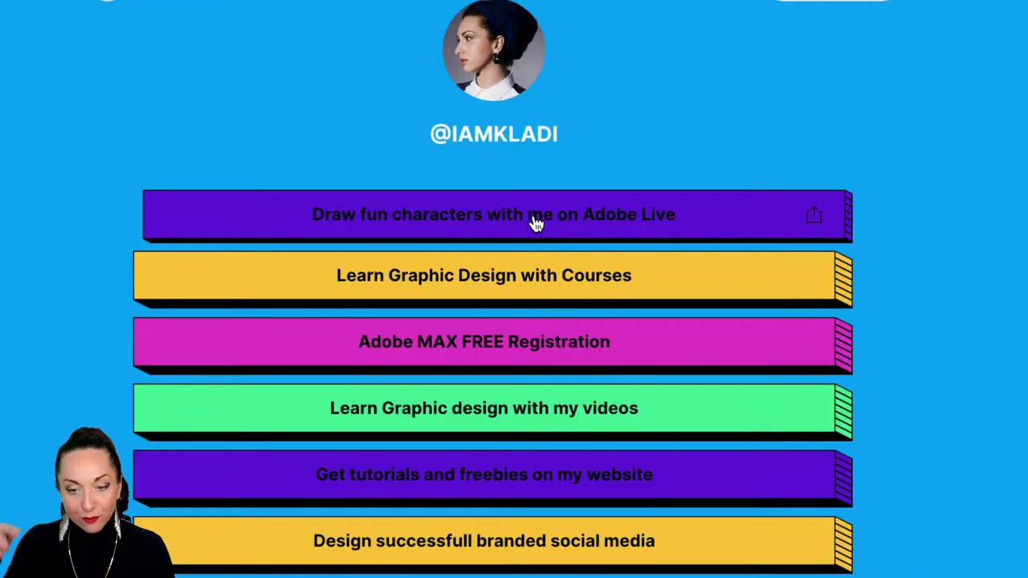
click(536, 223)
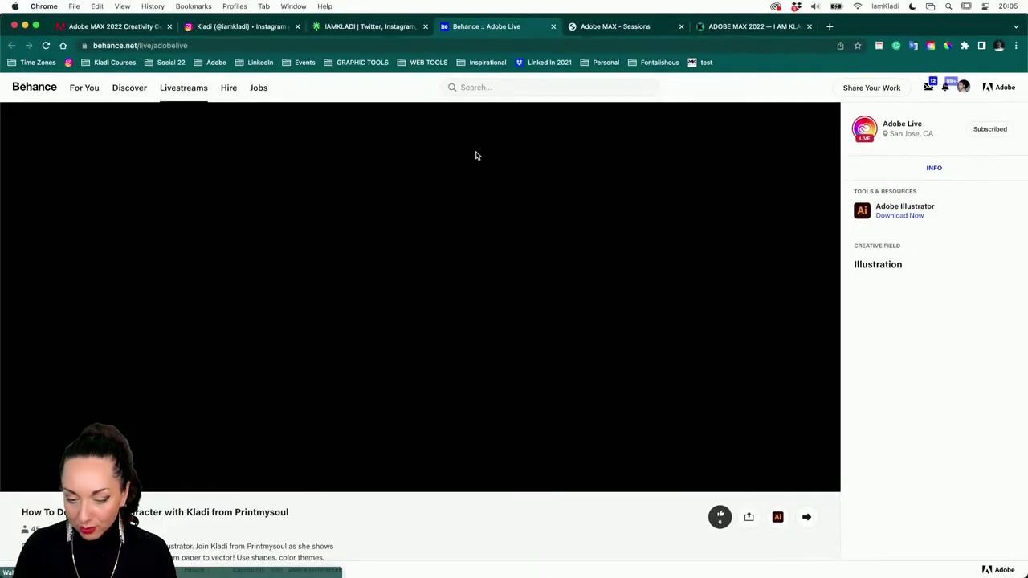
click(553, 27)
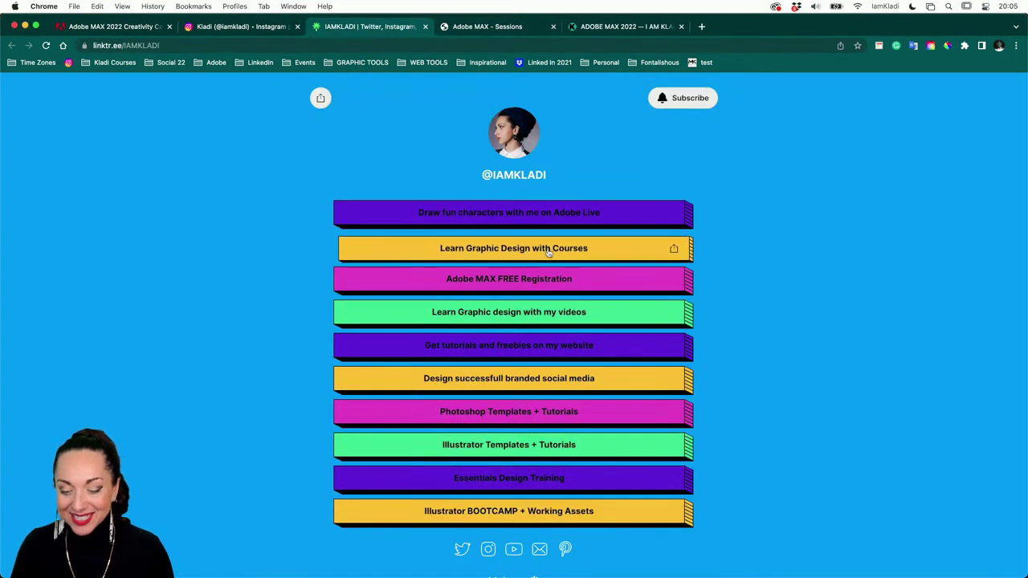
click(594, 285)
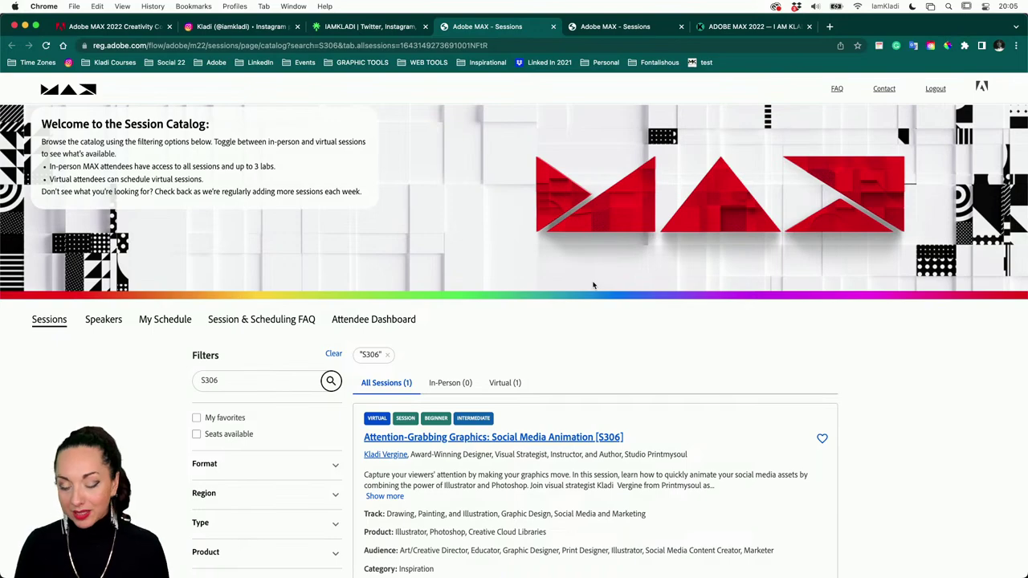
Scroll through the S306 Attention-Grabbing Graphics session listing in the Session Catalog.
scroll(593, 285, down, 5)
scroll(592, 287, up, 5)
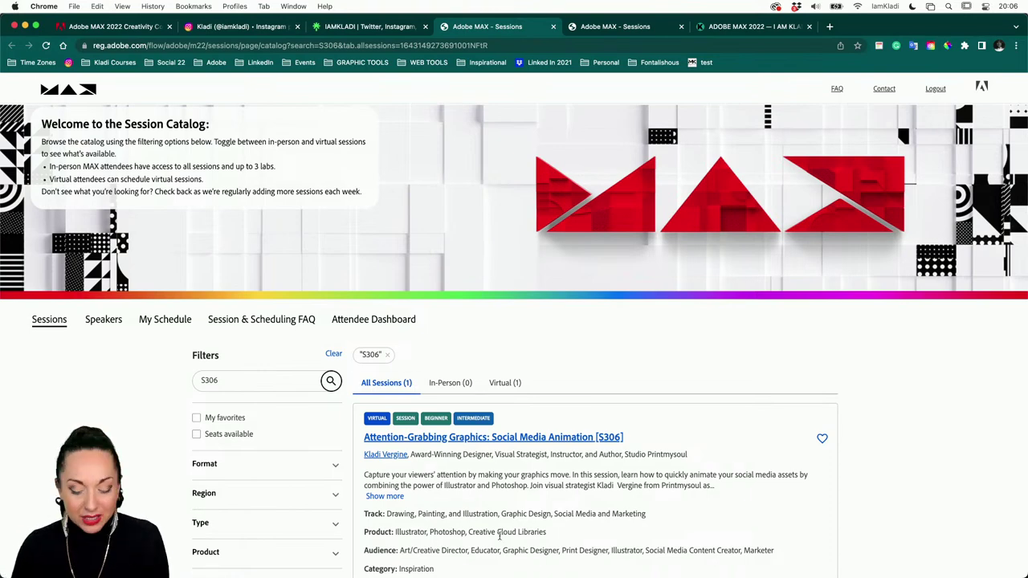
click(384, 555)
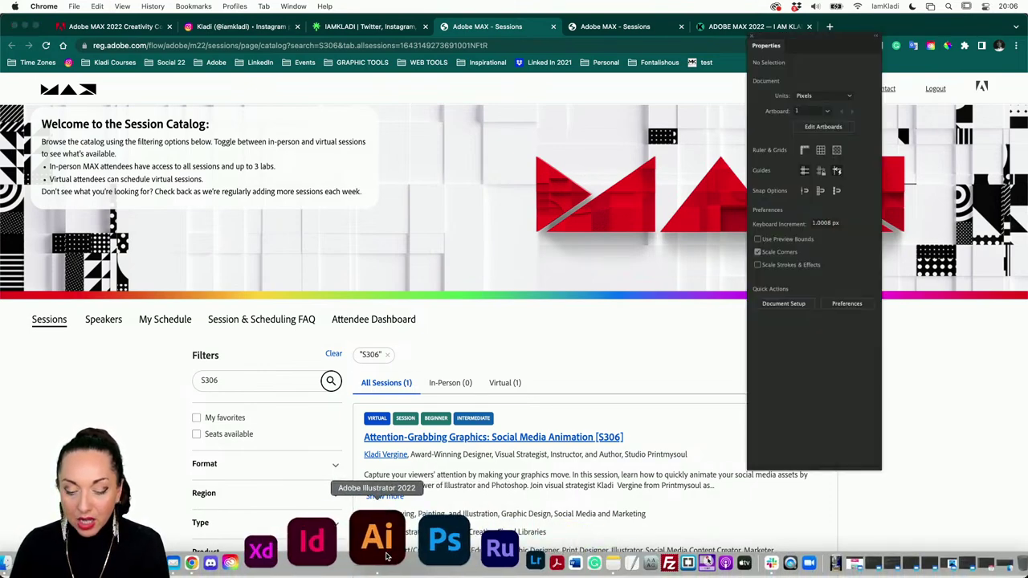
scroll(493, 401, up, 4)
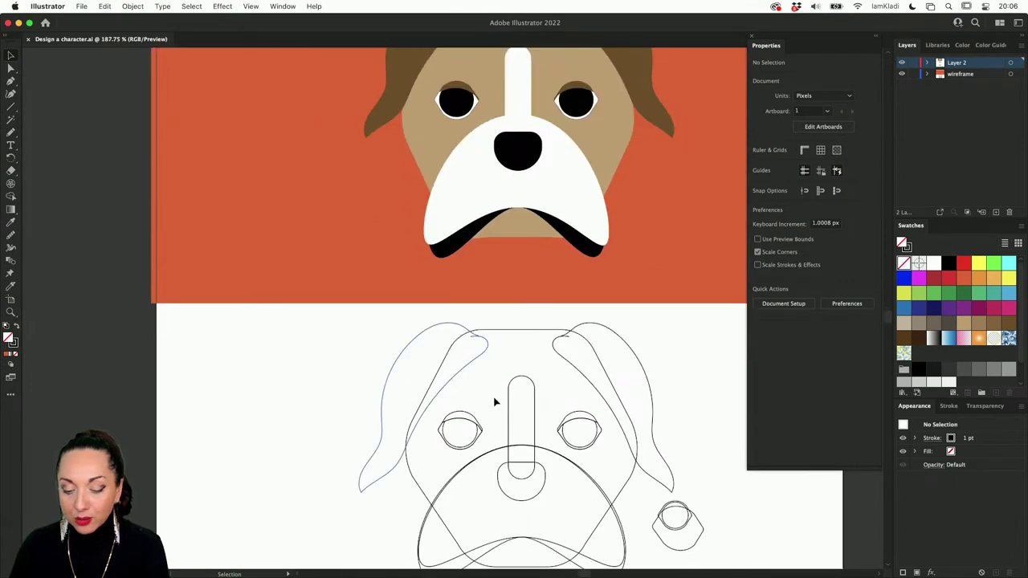
scroll(495, 402, down, 3)
scroll(495, 401, right, 3)
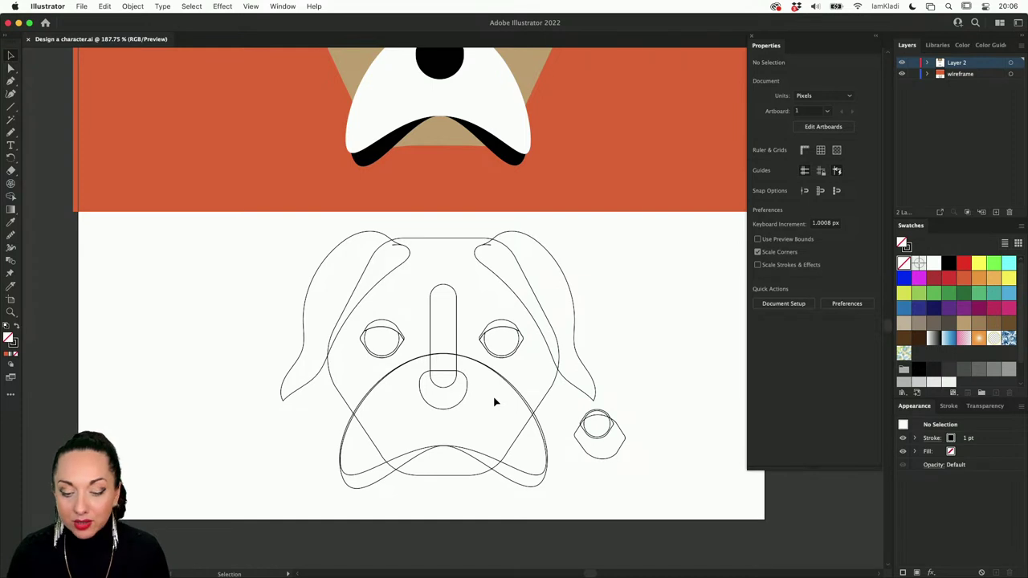
scroll(495, 402, up, 5)
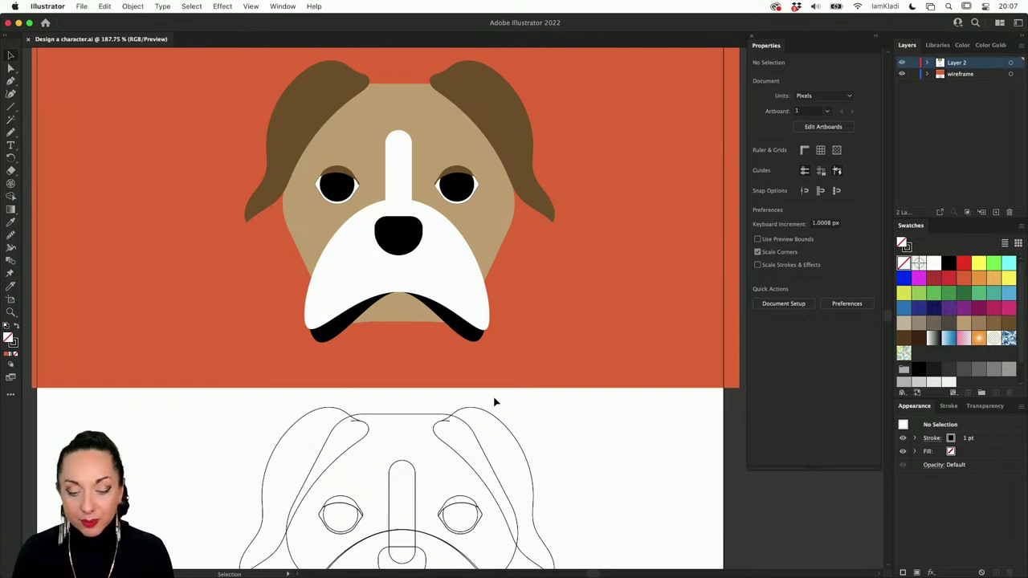
mouse_move(298, 567)
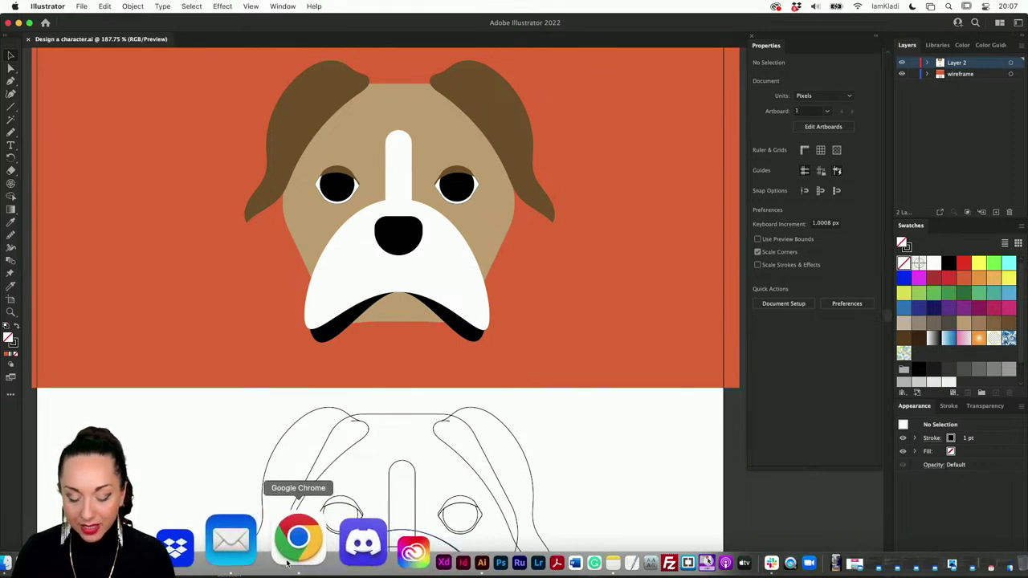
In a new Chrome tab, open Behance's Adobe Live page, then reload to the For You feed.
click(289, 562)
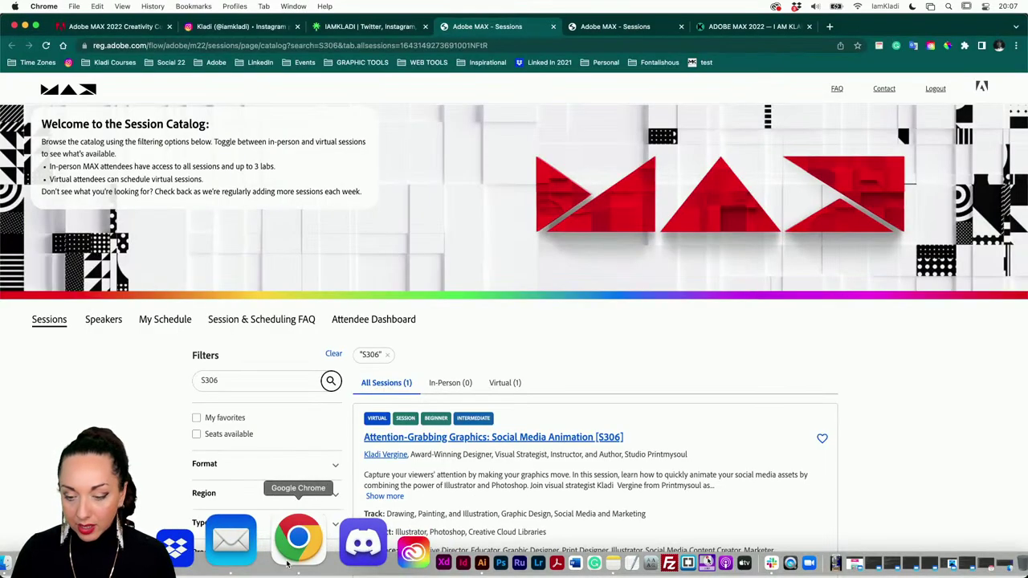
click(831, 26)
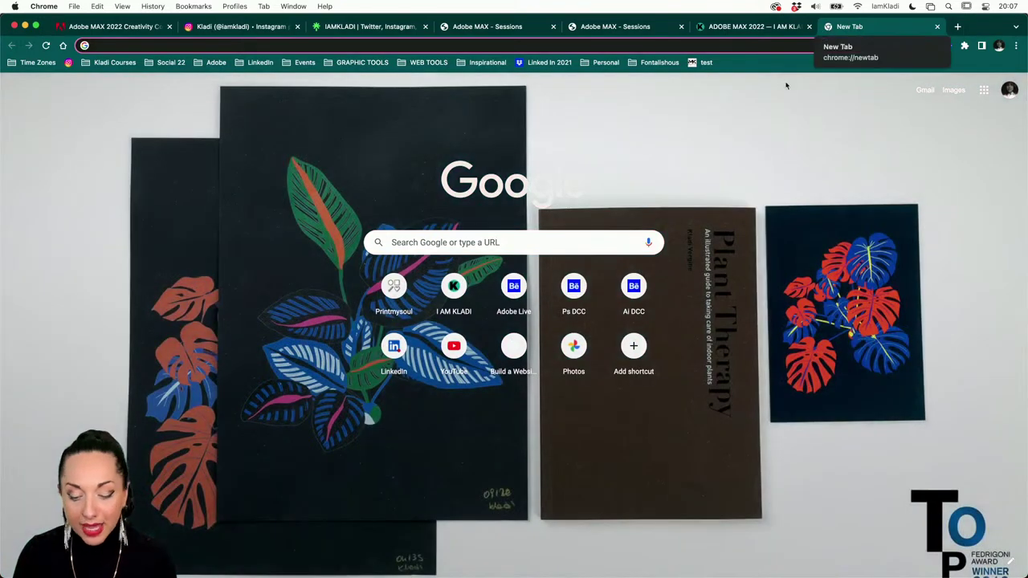
click(513, 299)
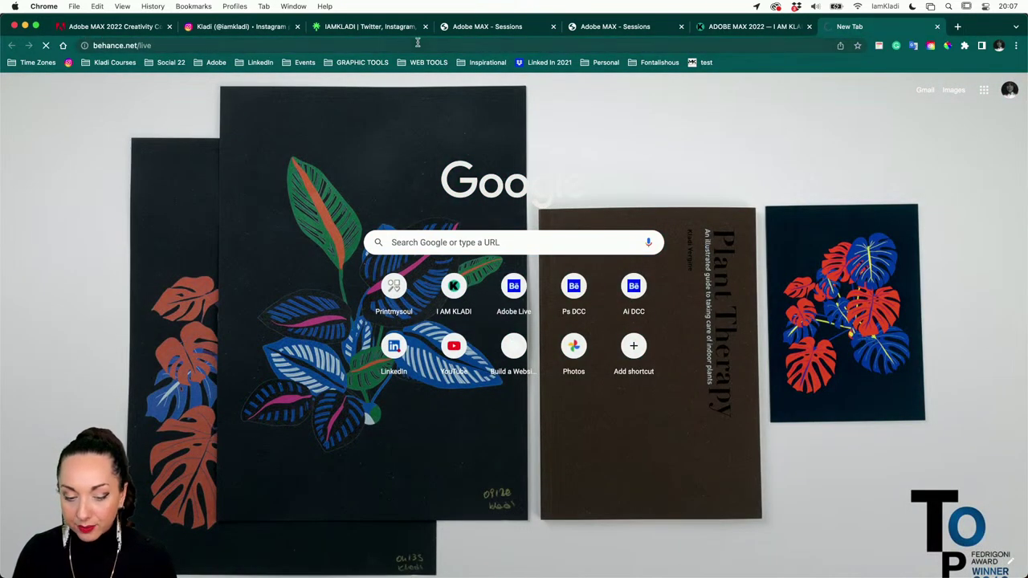
click(268, 46)
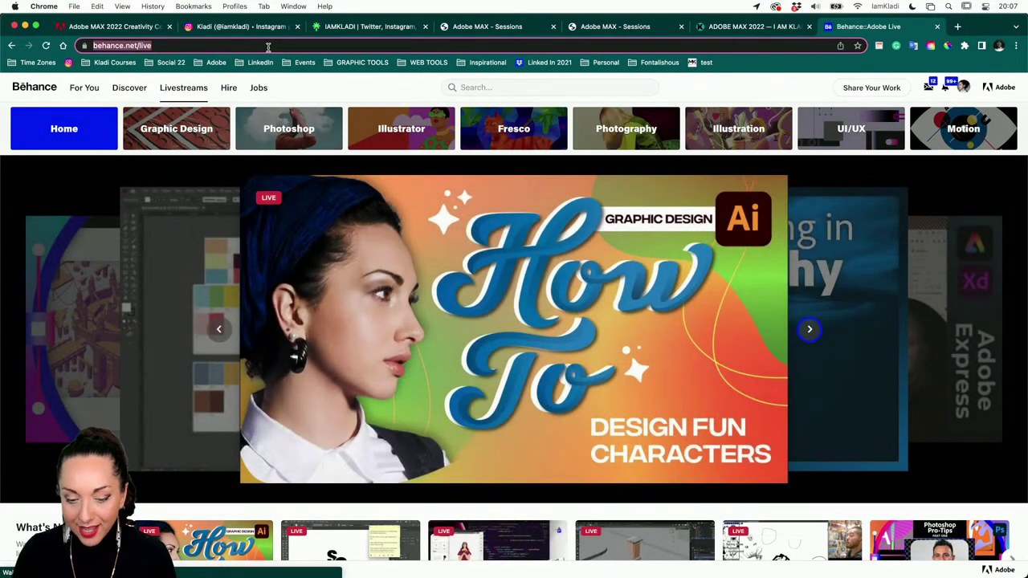
click(268, 47)
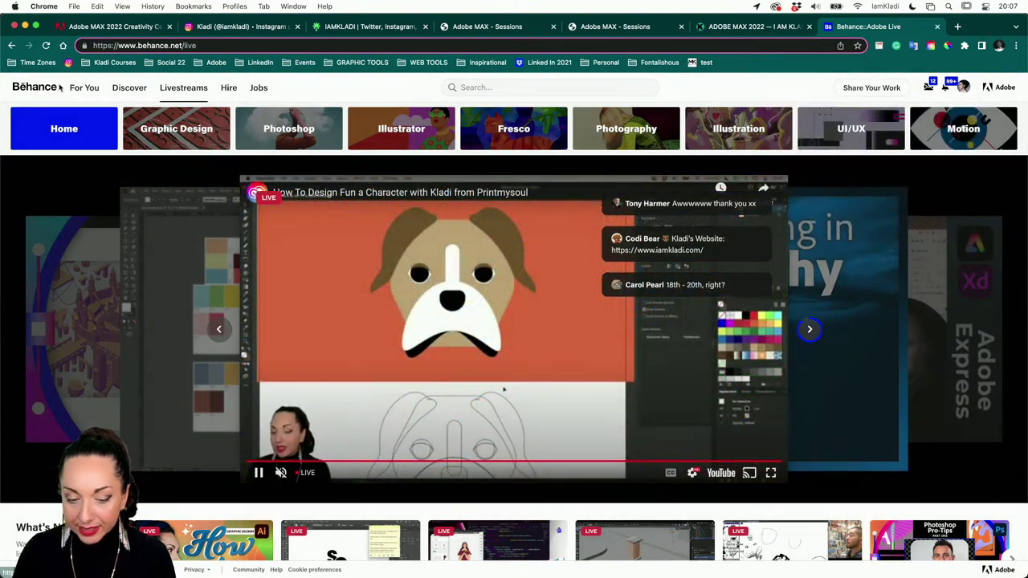
click(32, 92)
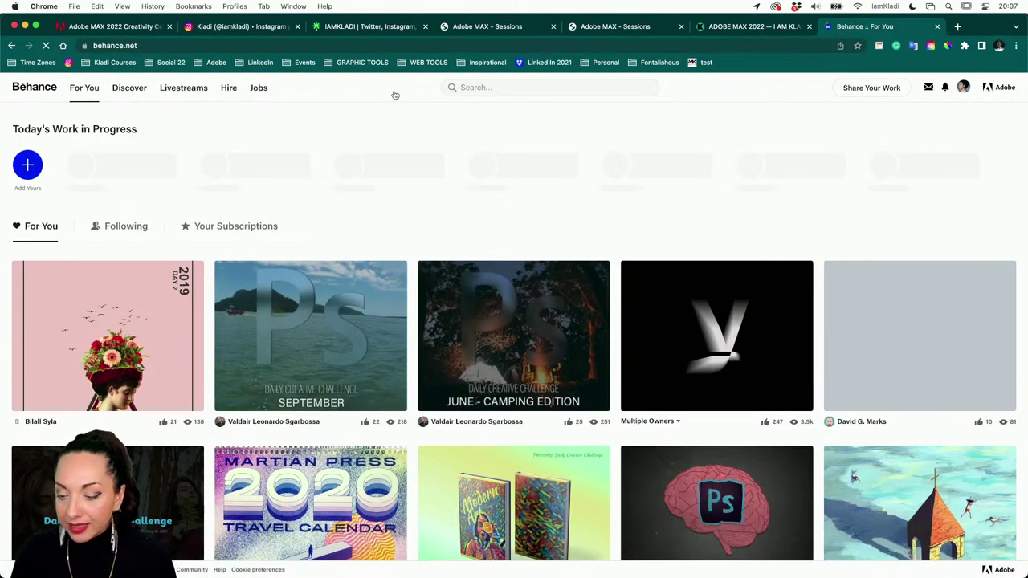
Search Behance projects for 'character design' using the suggestion list.
click(472, 90)
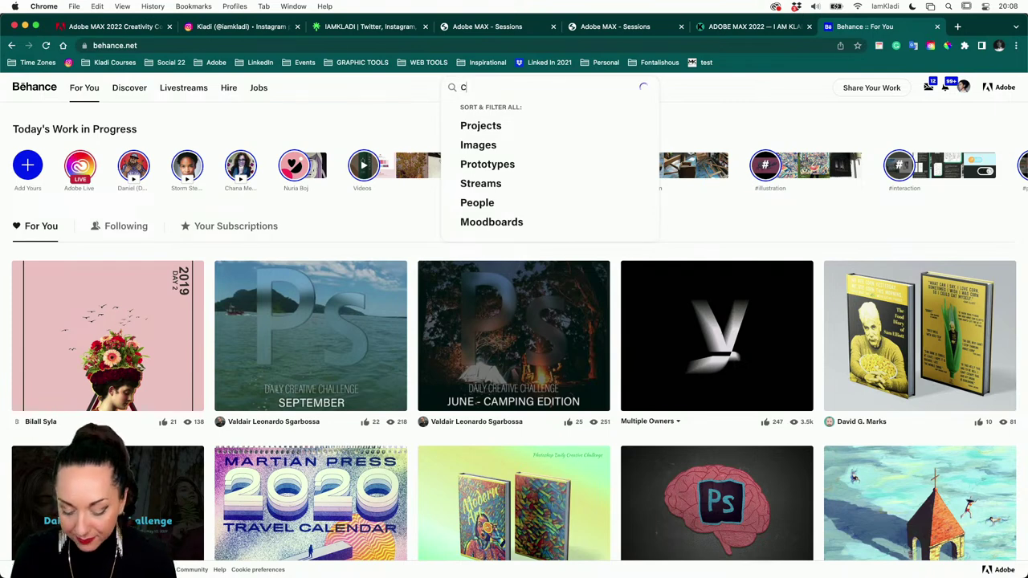
text(HARAC)
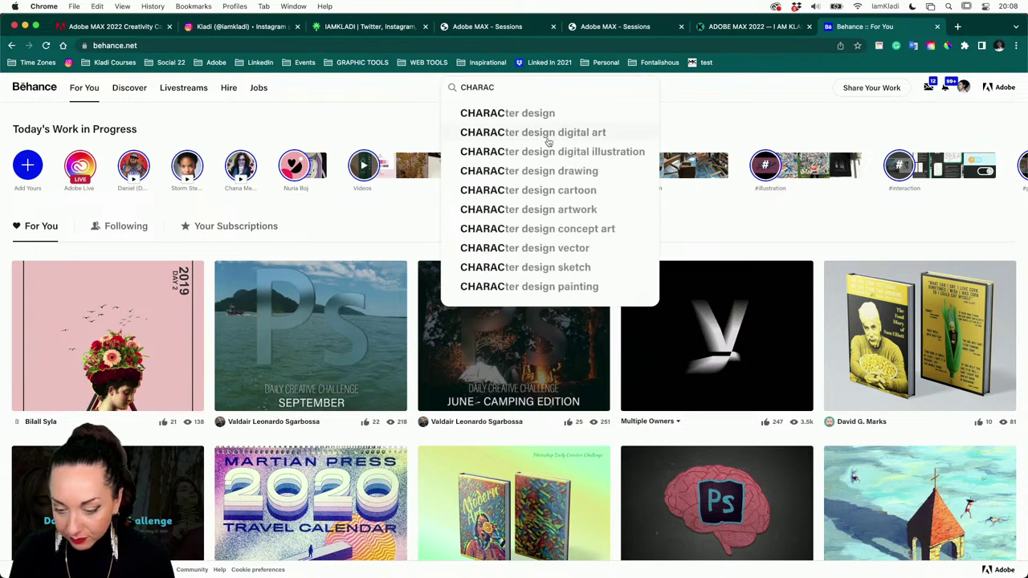
click(536, 116)
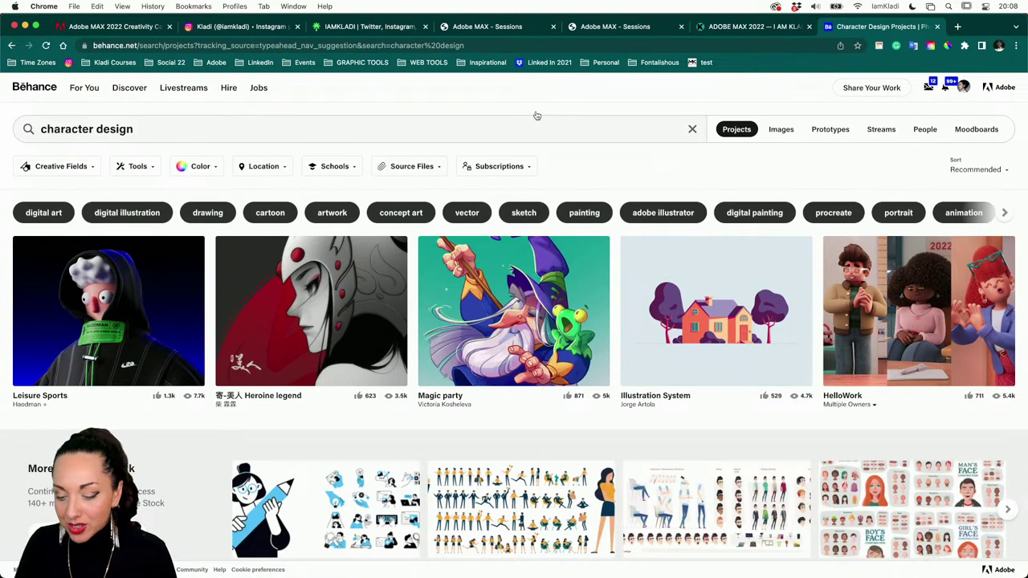
scroll(510, 354, down, 10)
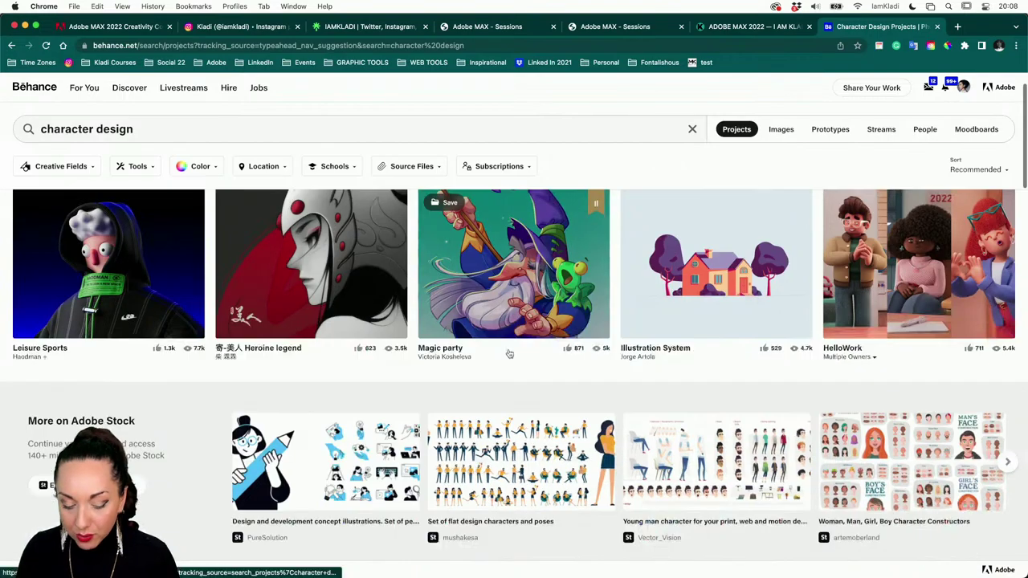
scroll(509, 354, up, 5)
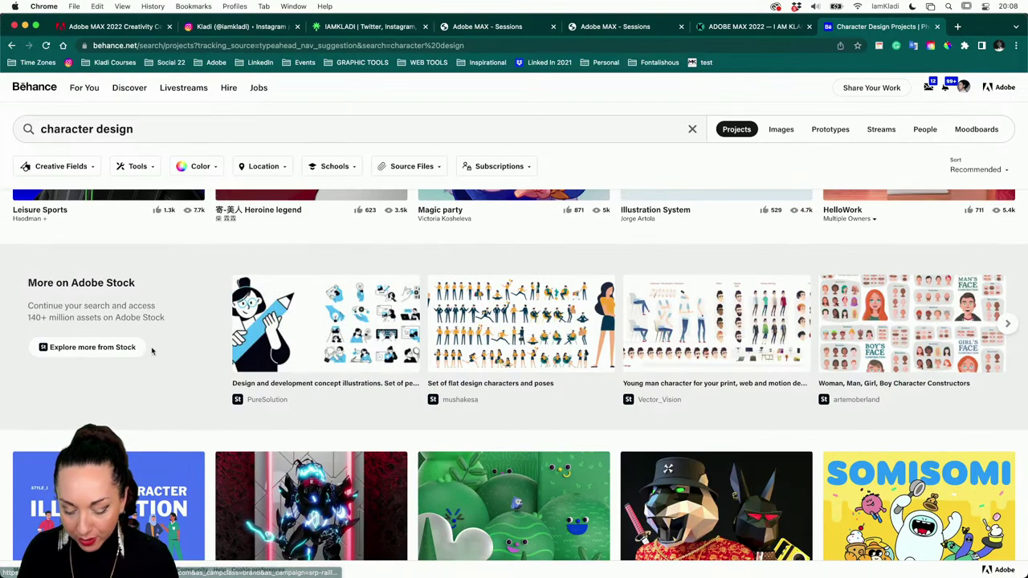
Open an Adobe Stock illustration set from the results in a new tab.
click(122, 347)
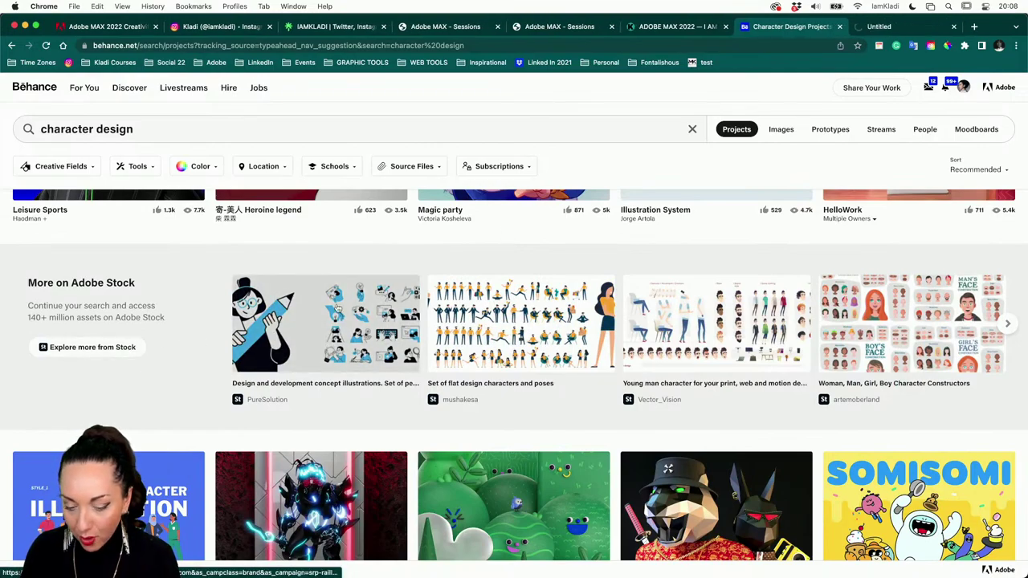
scroll(385, 407, down, 5)
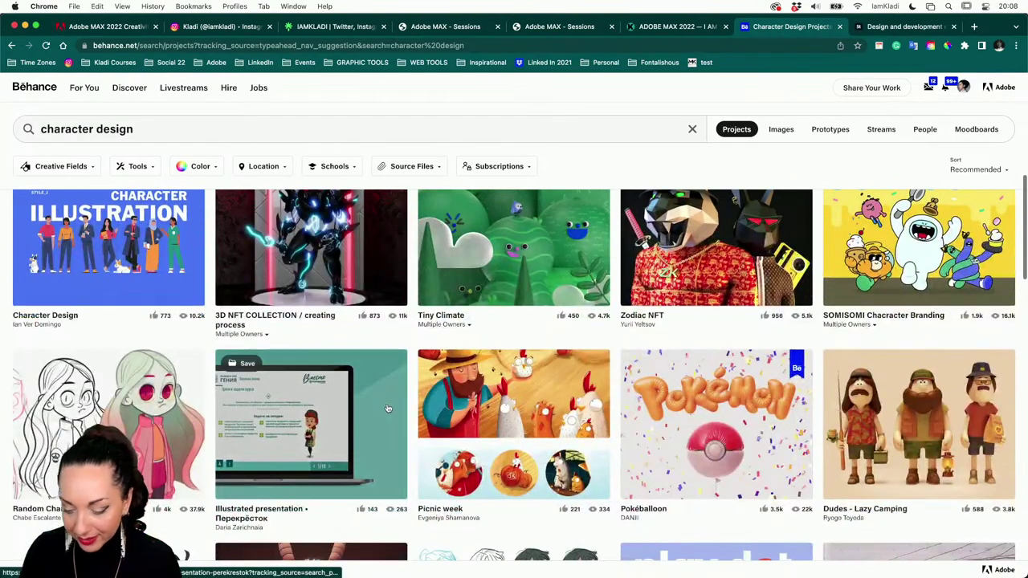
scroll(387, 408, up, 1)
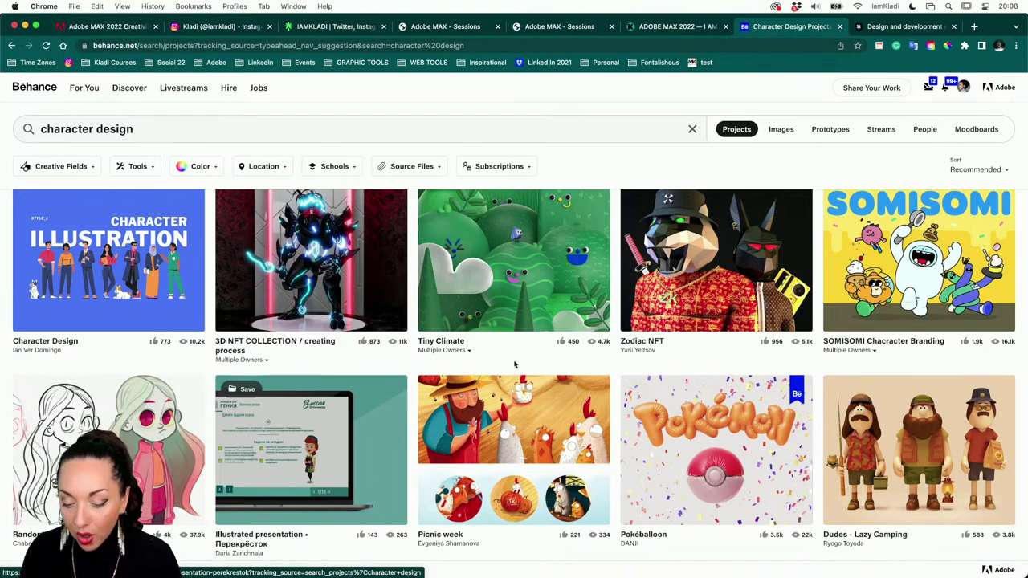
scroll(547, 345, up, 2)
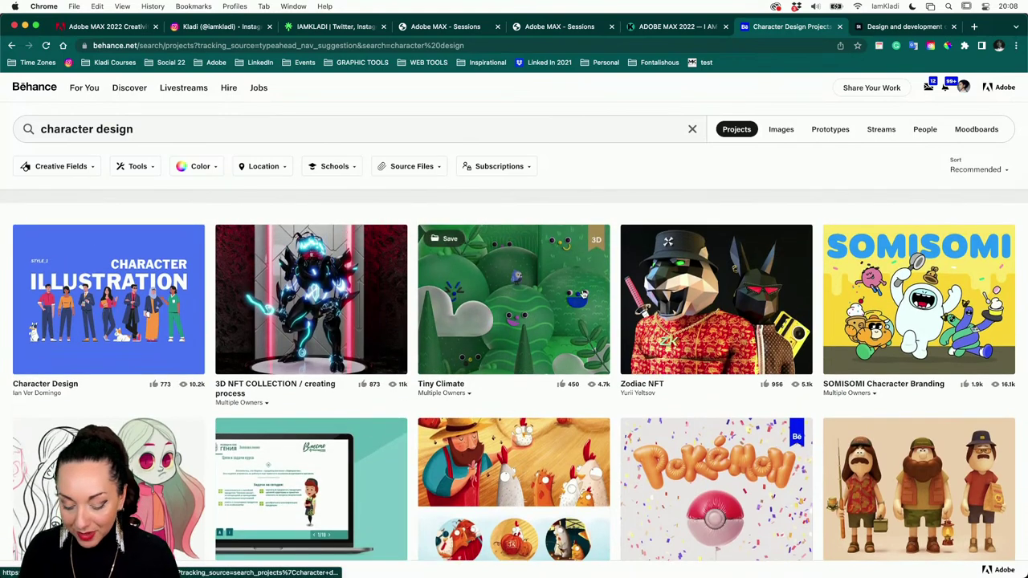
Open the Tiny Climate project in its own tab and scroll through it.
super+click(572, 293)
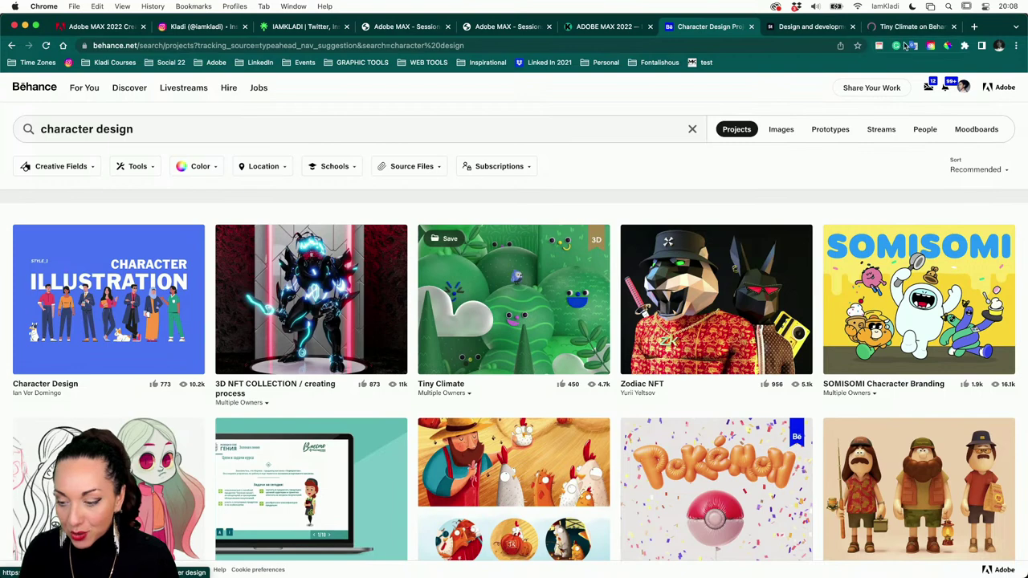
click(916, 26)
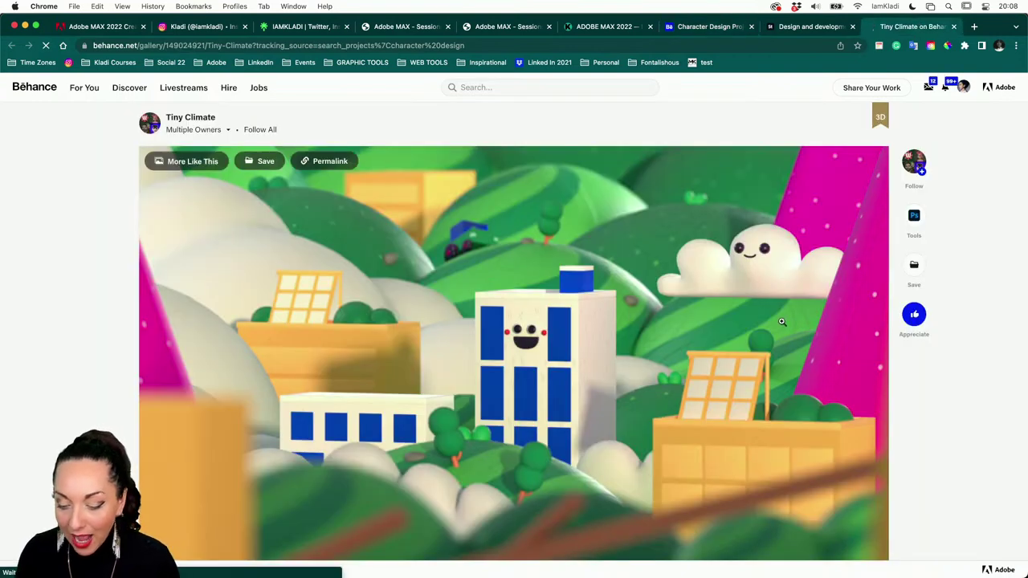
scroll(781, 322, down, 5)
scroll(782, 322, down, 8)
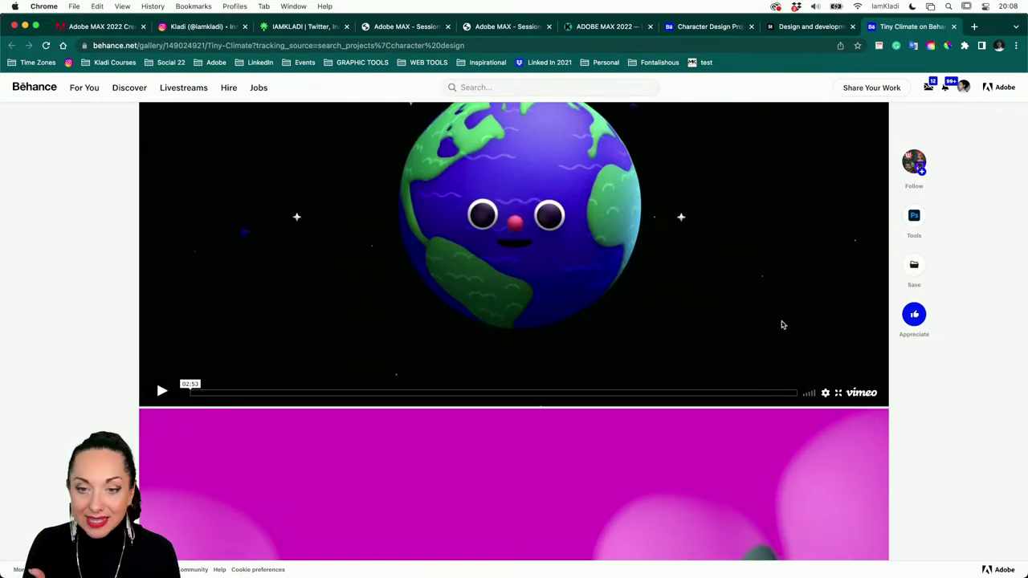
scroll(783, 324, down, 8)
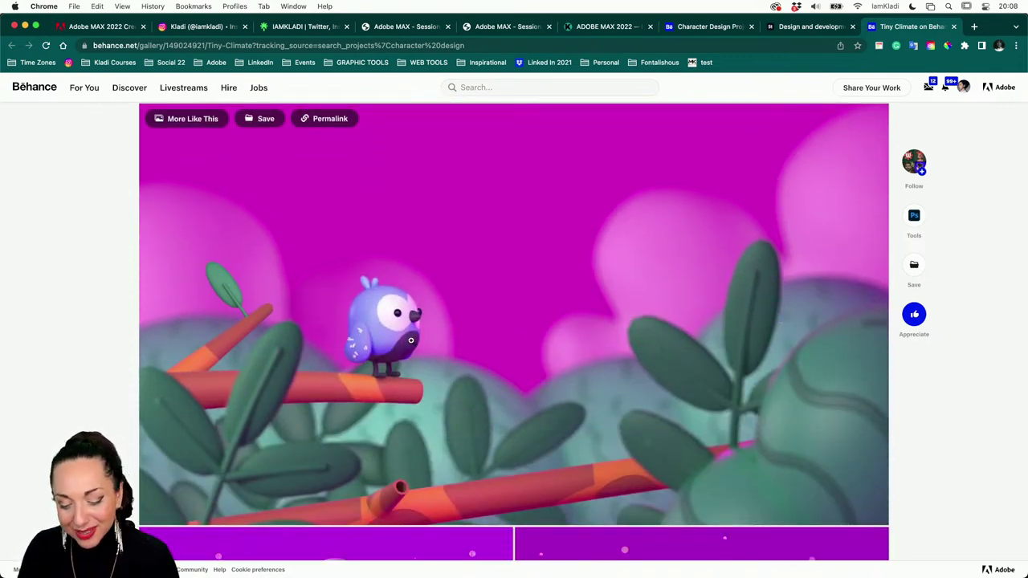
Enlarge the bird image, return to the project, and keep browsing its scenes.
click(504, 339)
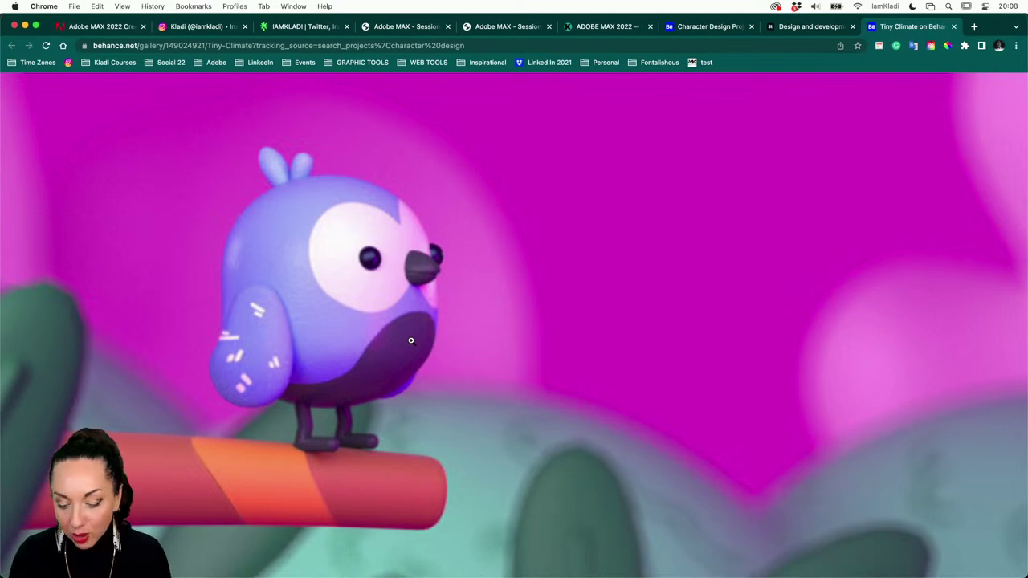
click(410, 340)
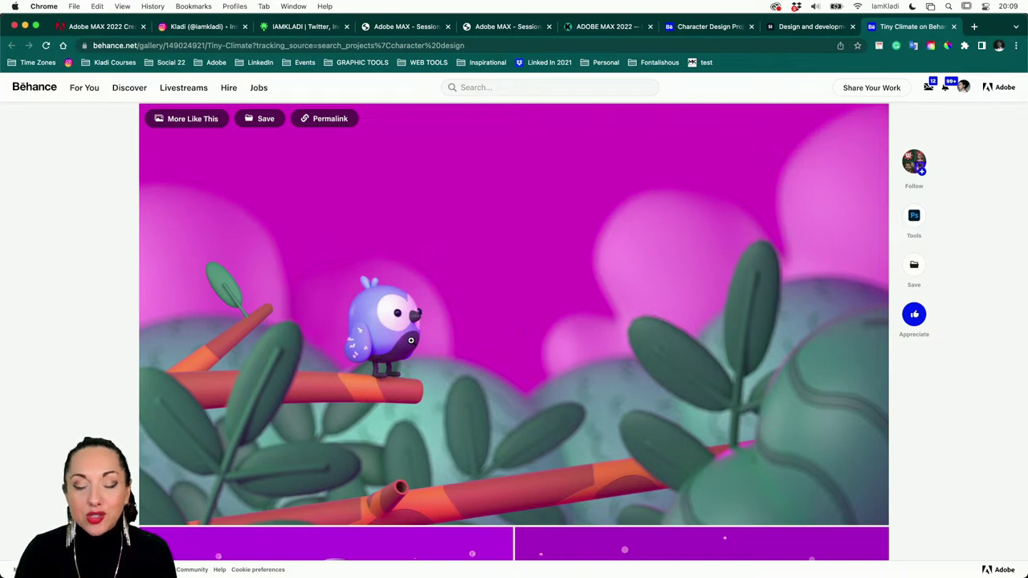
scroll(411, 341, down, 3)
scroll(411, 341, down, 10)
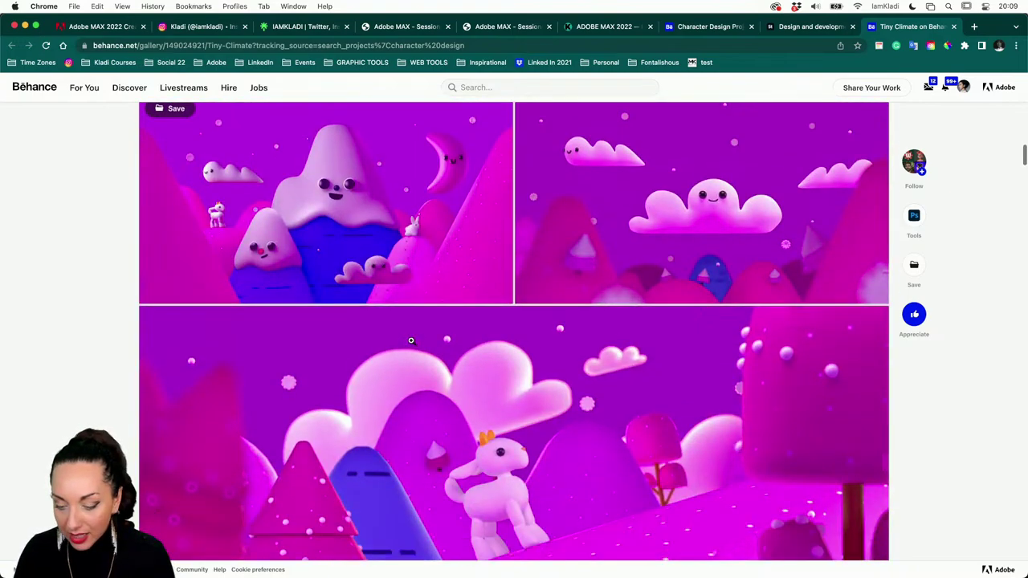
scroll(411, 341, up, 3)
scroll(410, 341, up, 10)
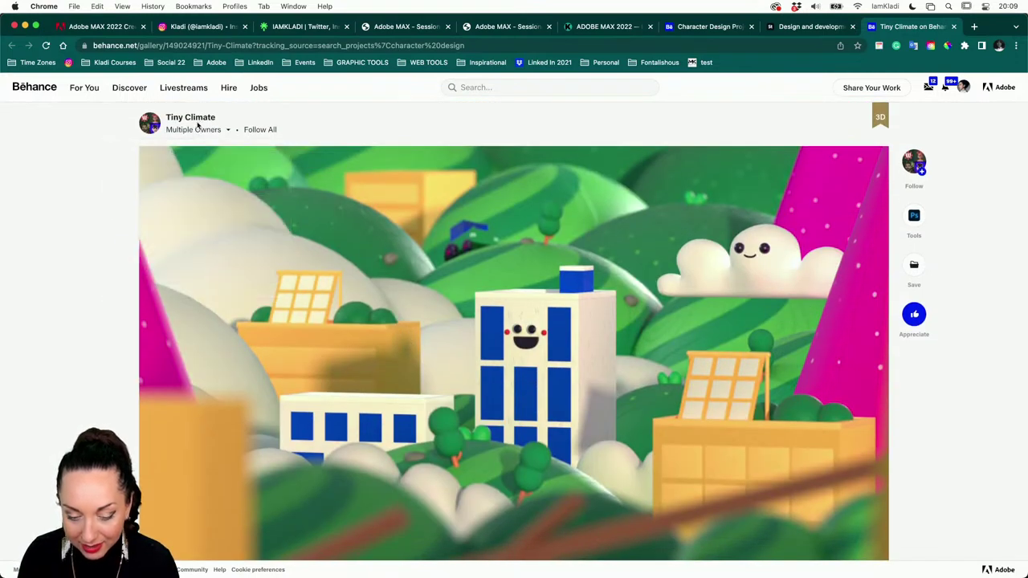
Scroll past the car and bee scenes and enlarge the bird-on-a-branch image full-screen.
mouse_move(202, 131)
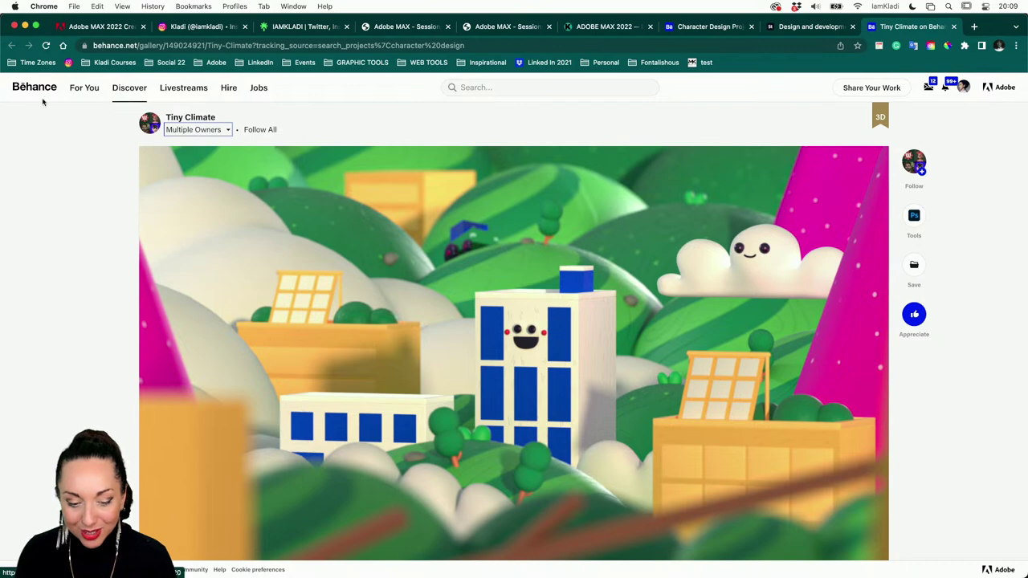
scroll(155, 261, down, 15)
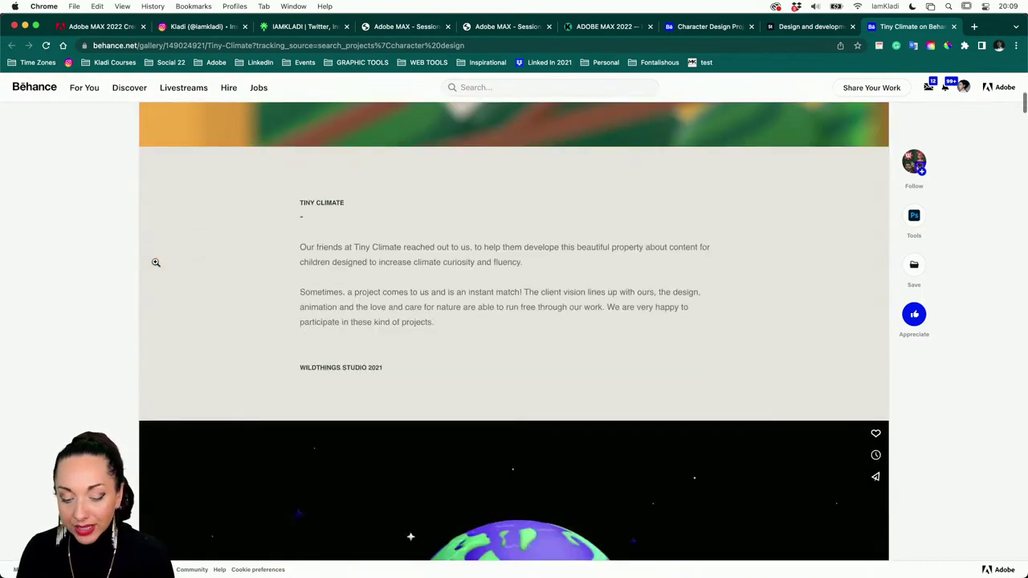
scroll(156, 261, down, 10)
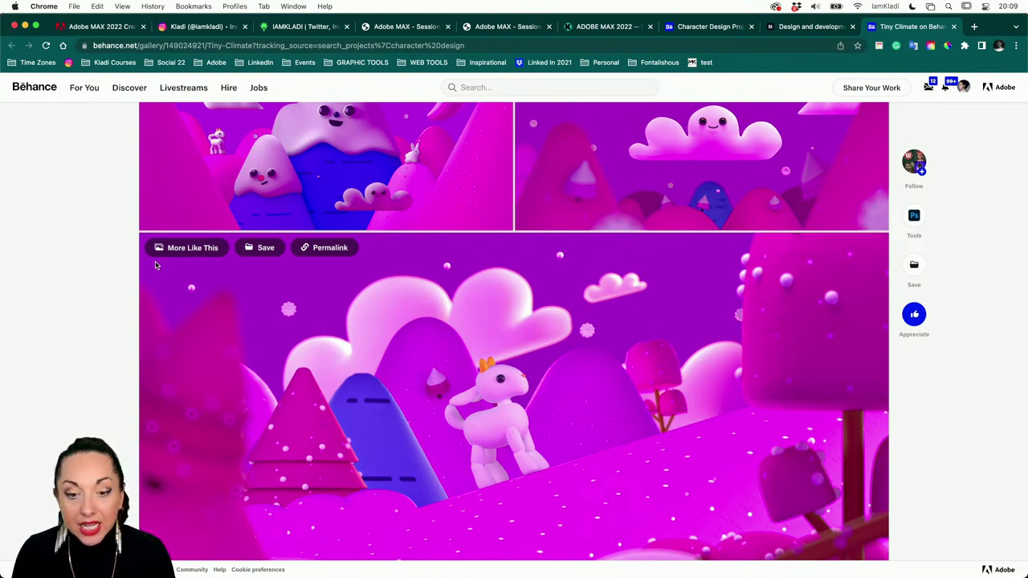
scroll(156, 265, down, 8)
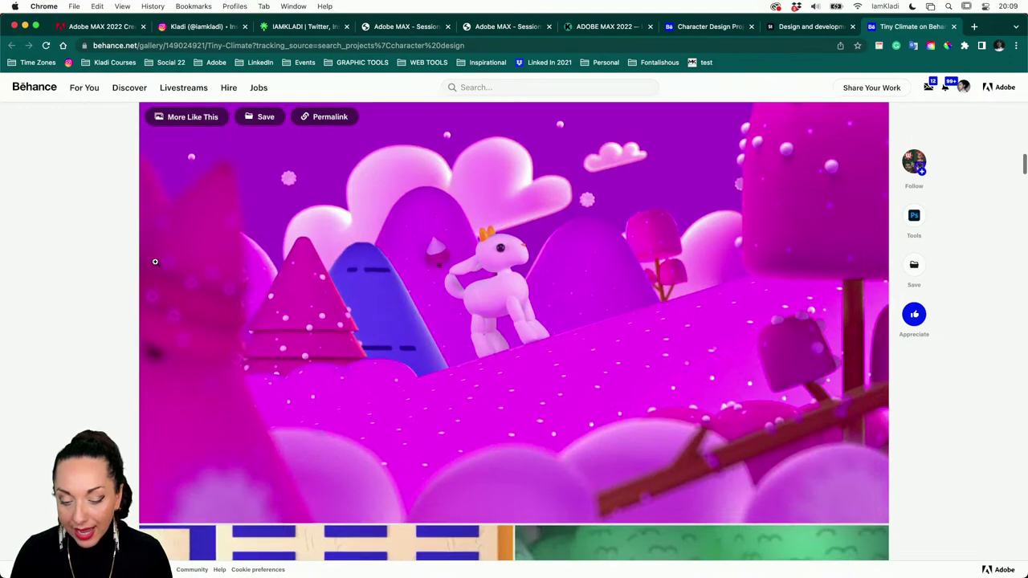
scroll(740, 336, down, 3)
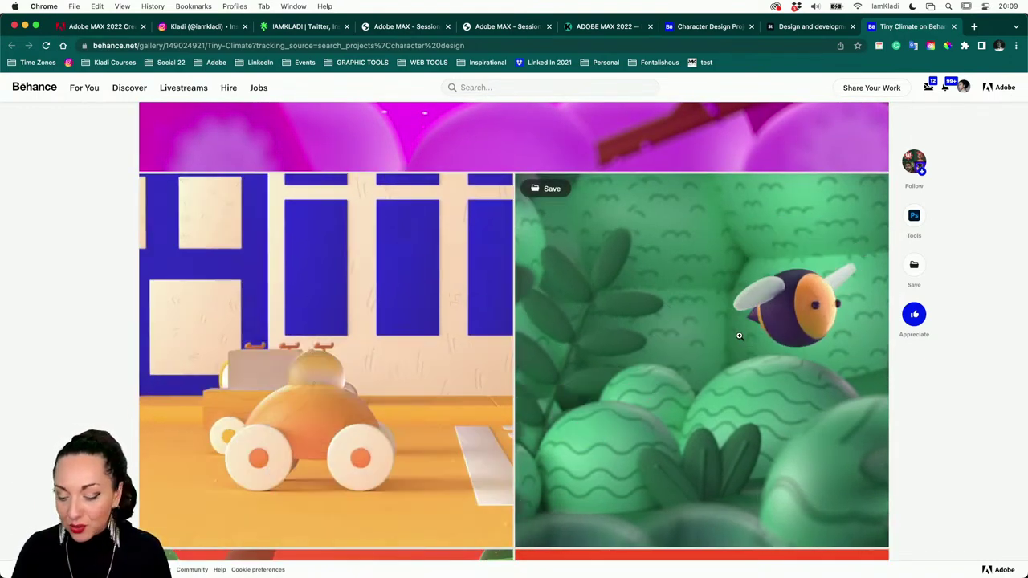
scroll(981, 300, up, 1)
scroll(982, 301, up, 15)
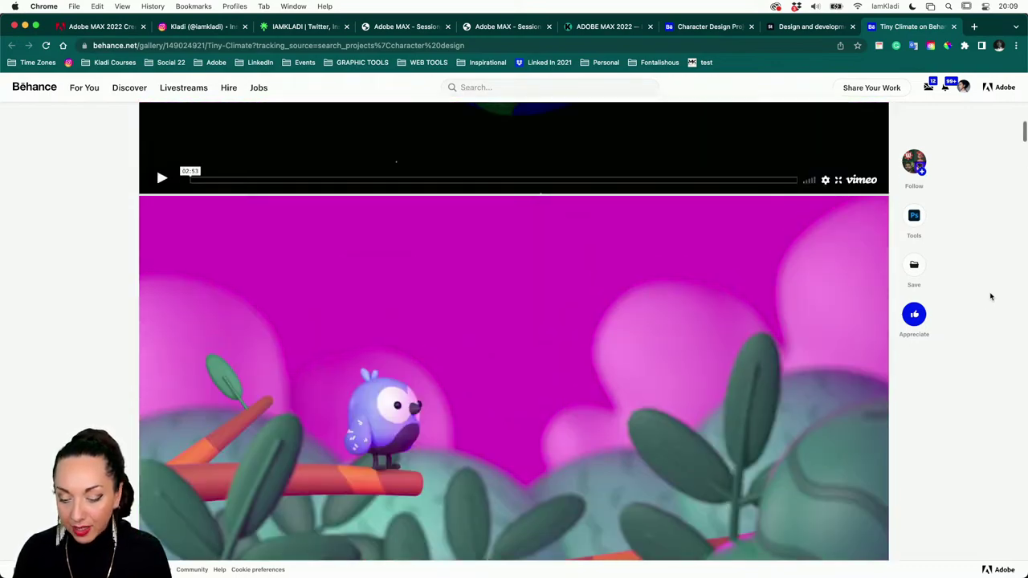
click(562, 281)
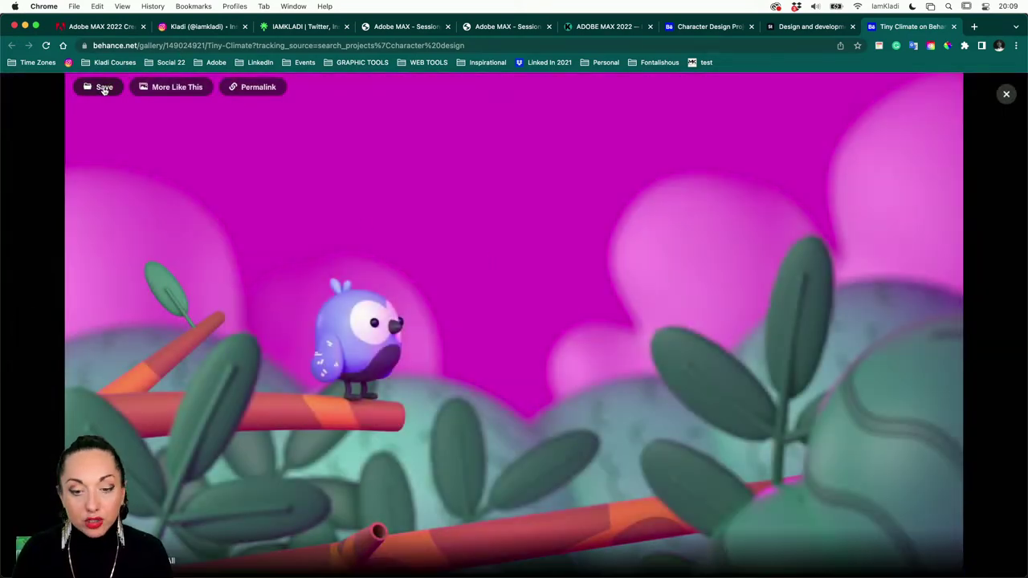
Create a new moodboard named CHARACTER while saving the bird image.
click(104, 88)
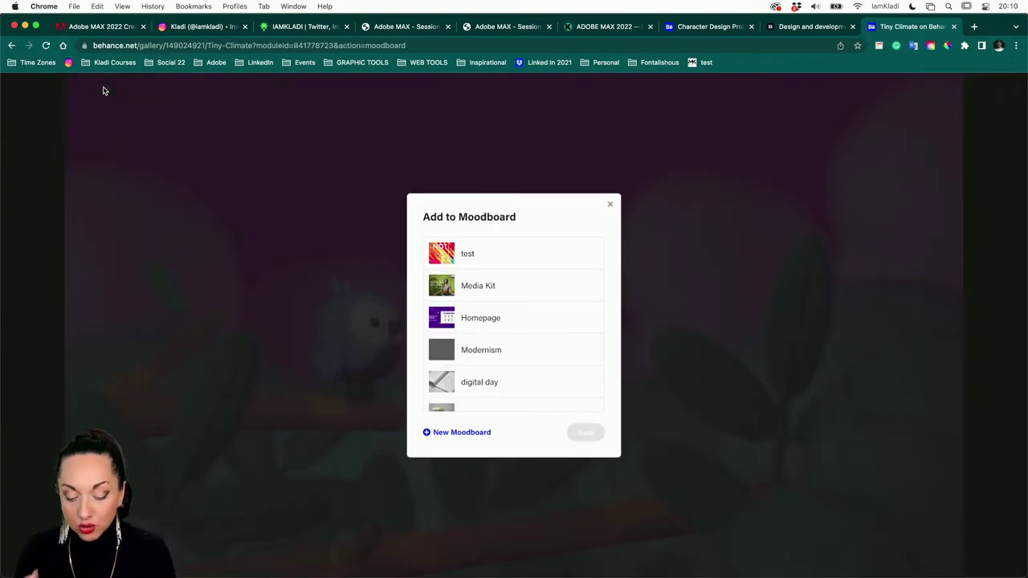
click(458, 435)
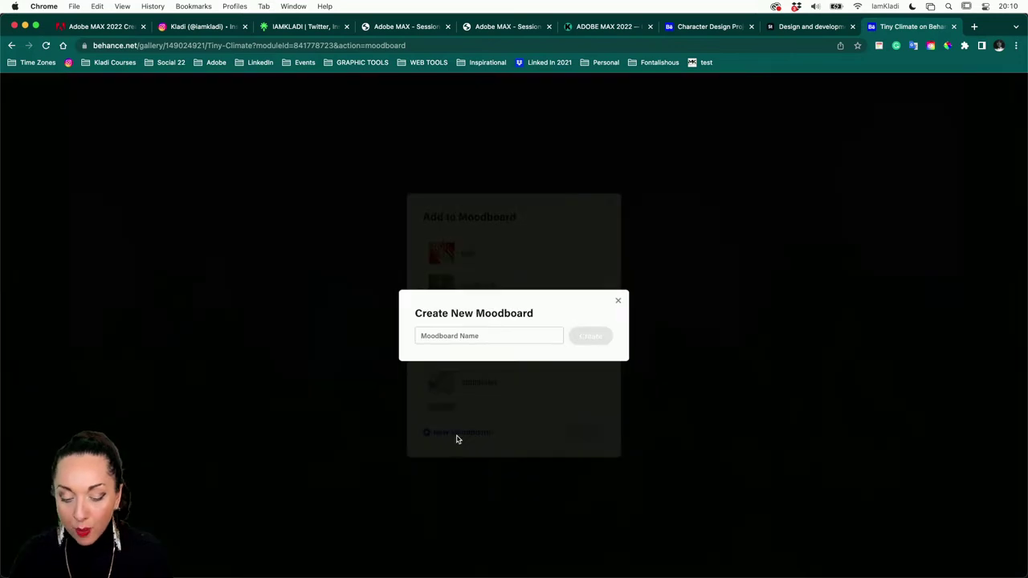
click(469, 334)
text(CHARACTER)
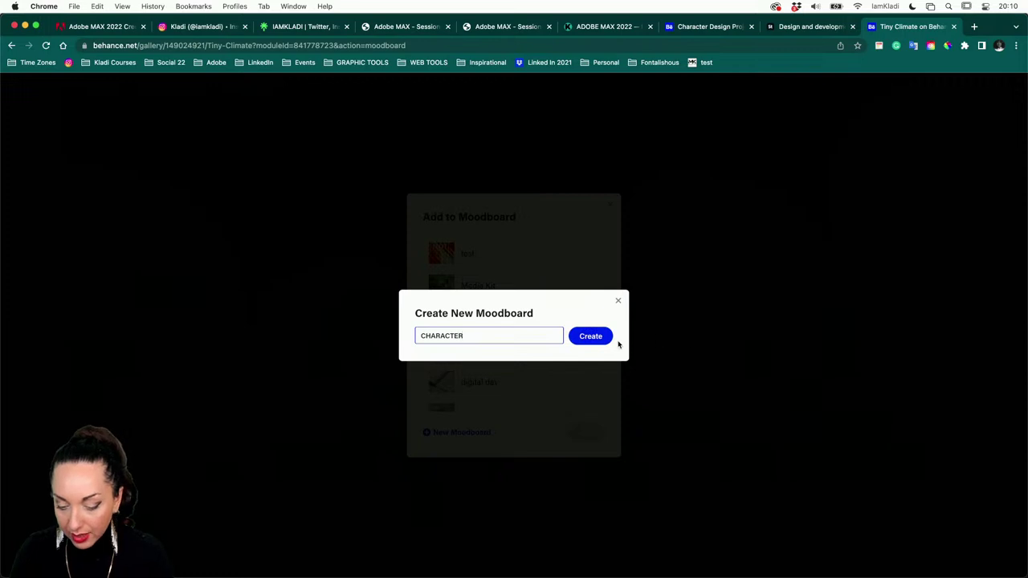
click(592, 336)
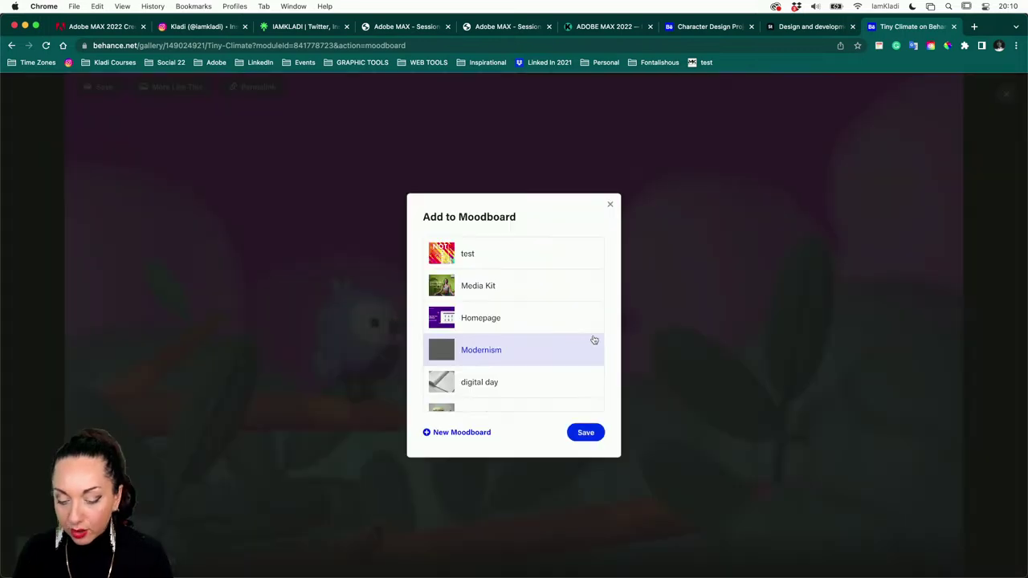
Leave CHARACTER unchecked and save Tiny Climate to the Homepage moodboard only.
click(532, 254)
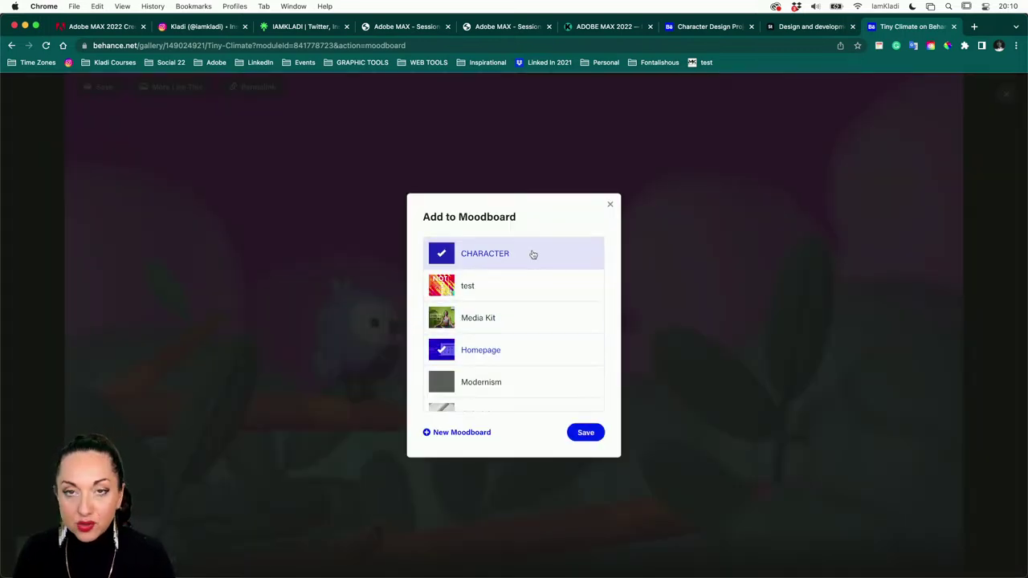
click(533, 254)
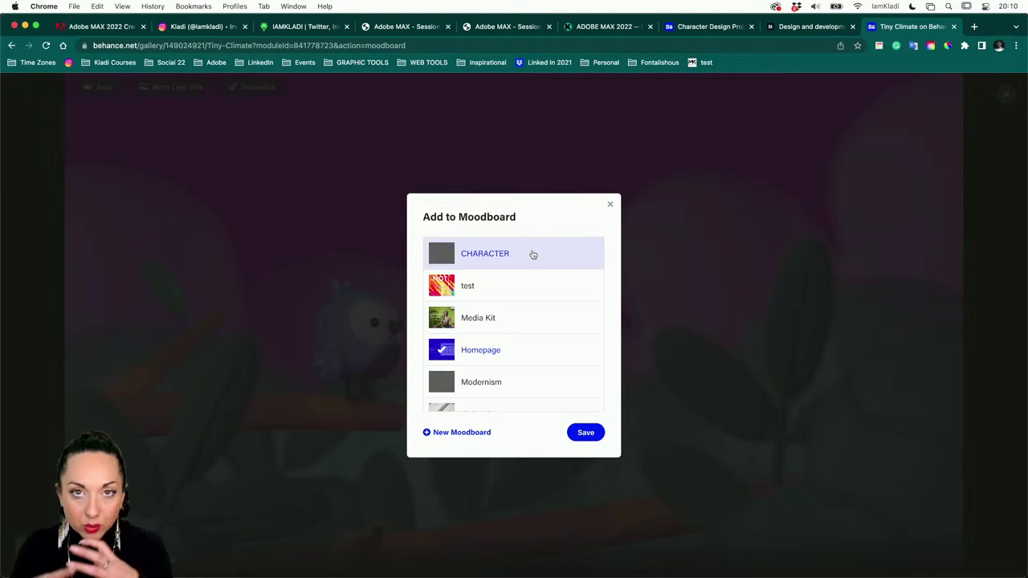
click(584, 433)
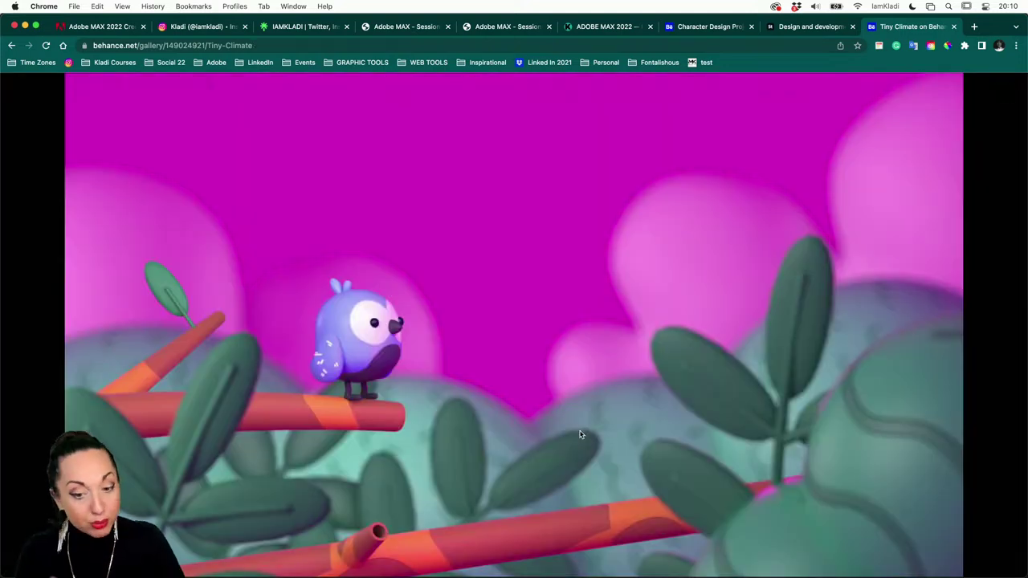
Close the lightbox, go back, and dismiss the reopened moodboard dialog.
click(1007, 94)
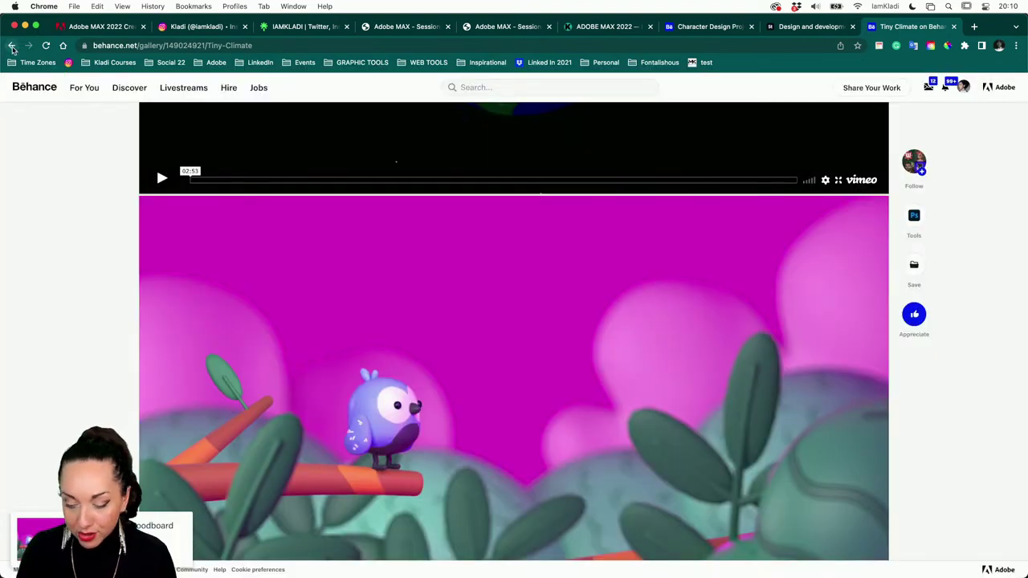
click(12, 48)
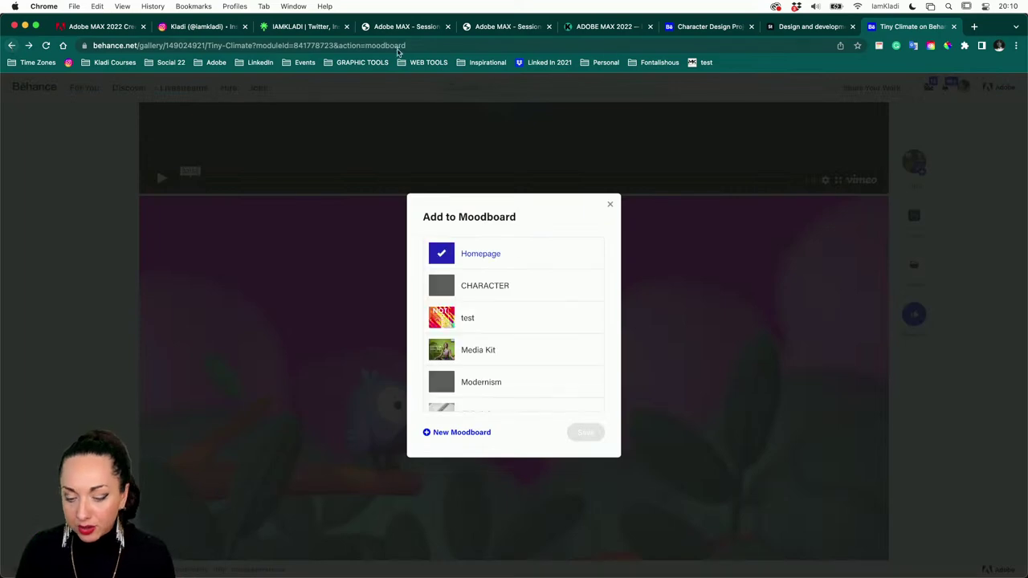
click(611, 205)
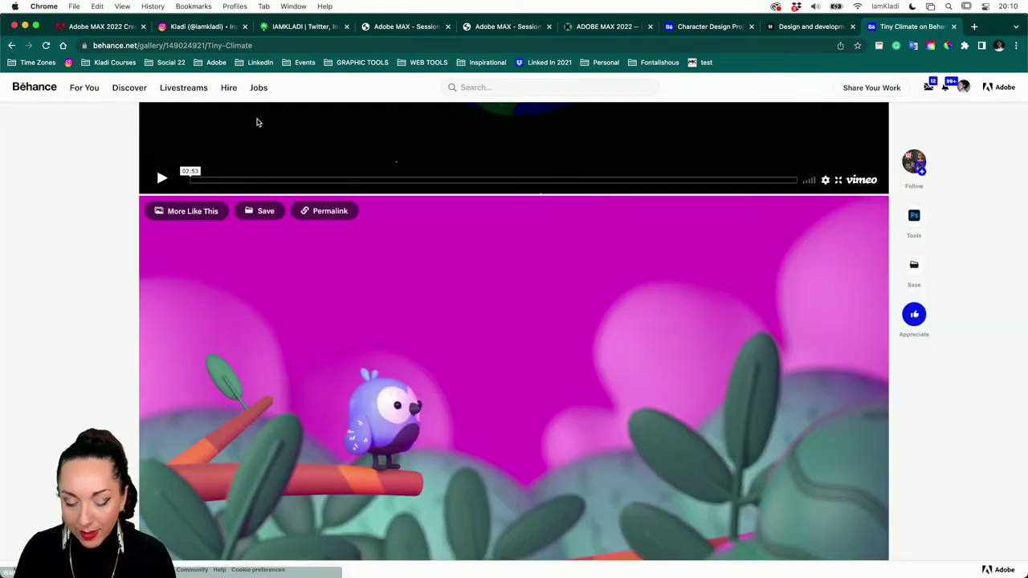
scroll(74, 197, up, 15)
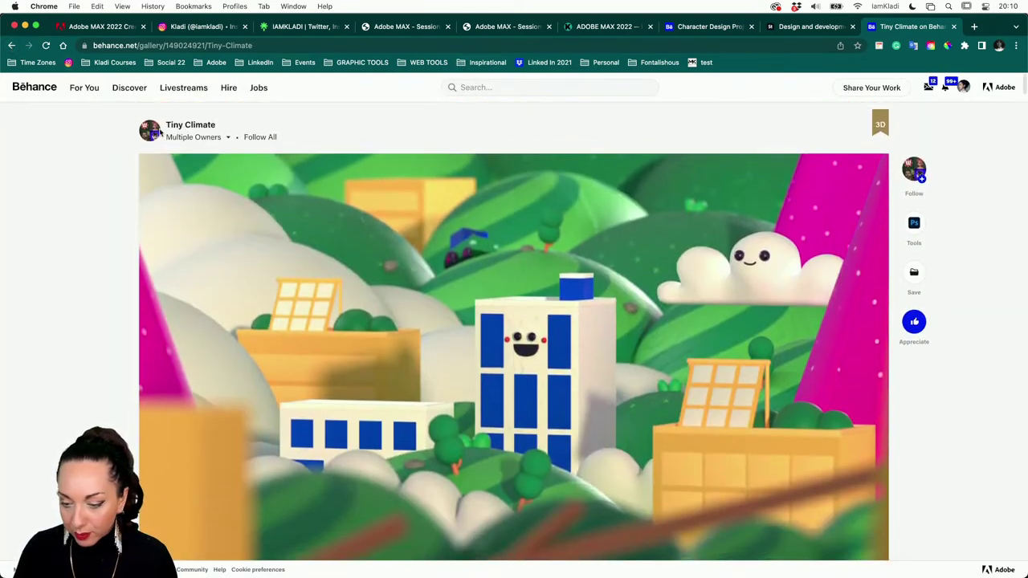
click(696, 29)
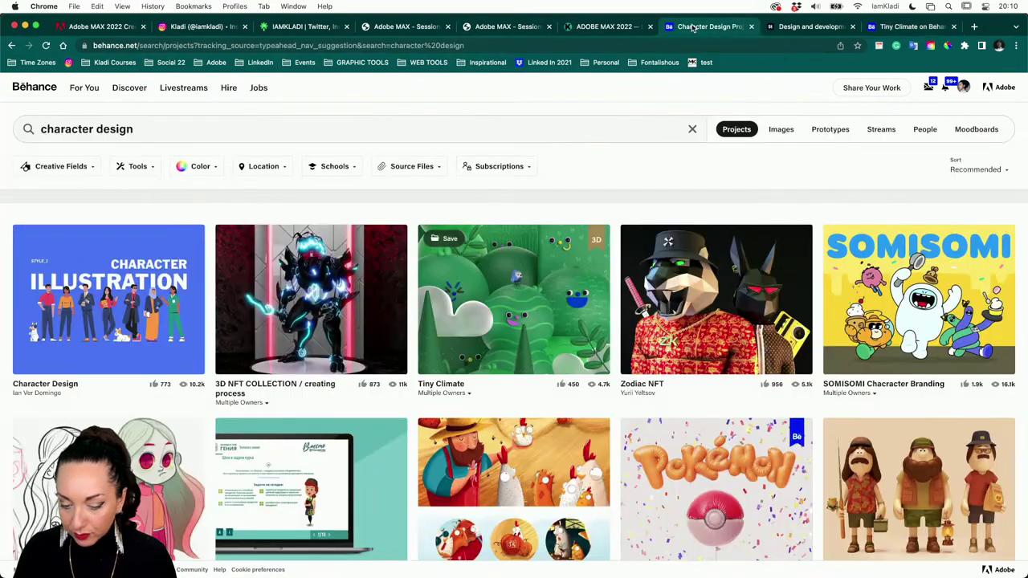
scroll(653, 325, down, 2)
scroll(654, 323, down, 9)
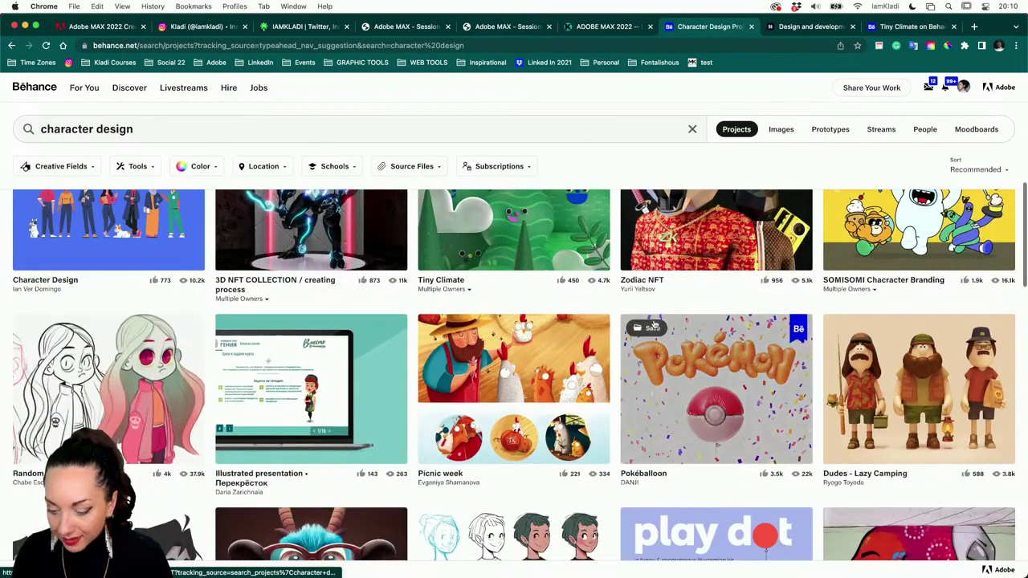
scroll(655, 324, down, 5)
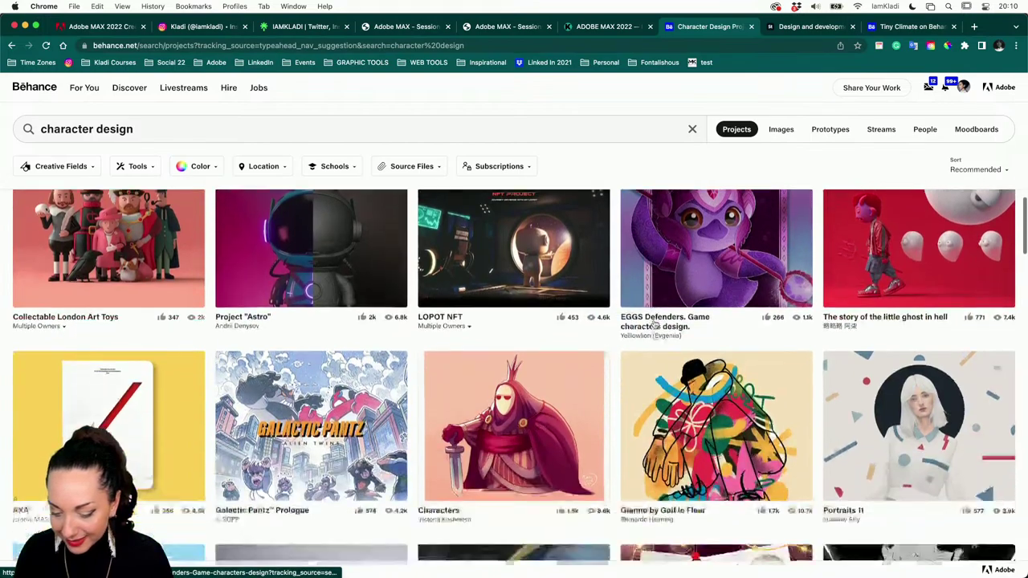
scroll(655, 324, down, 2)
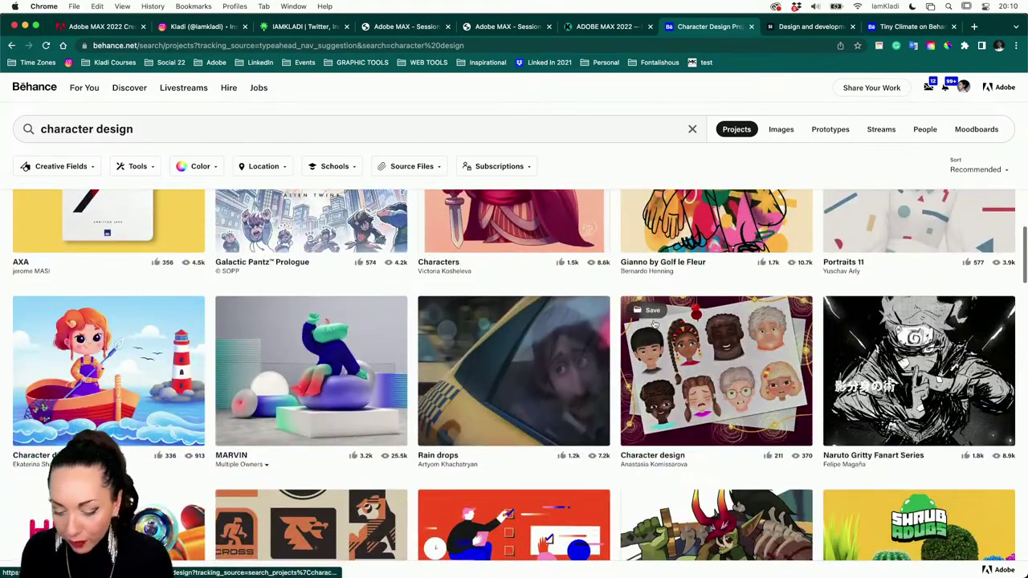
scroll(655, 324, down, 2)
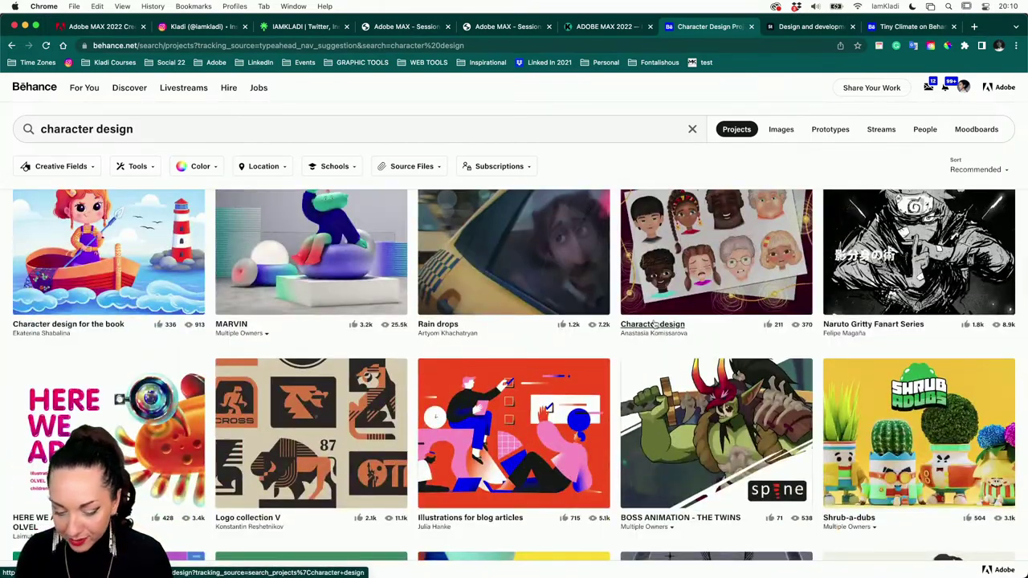
scroll(655, 323, down, 3)
scroll(655, 324, down, 10)
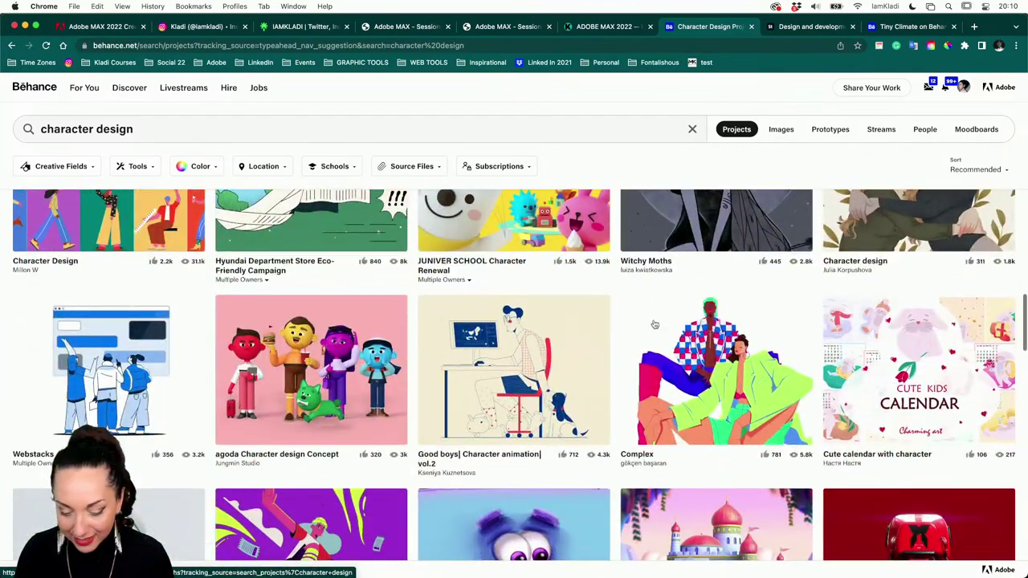
scroll(655, 324, down, 6)
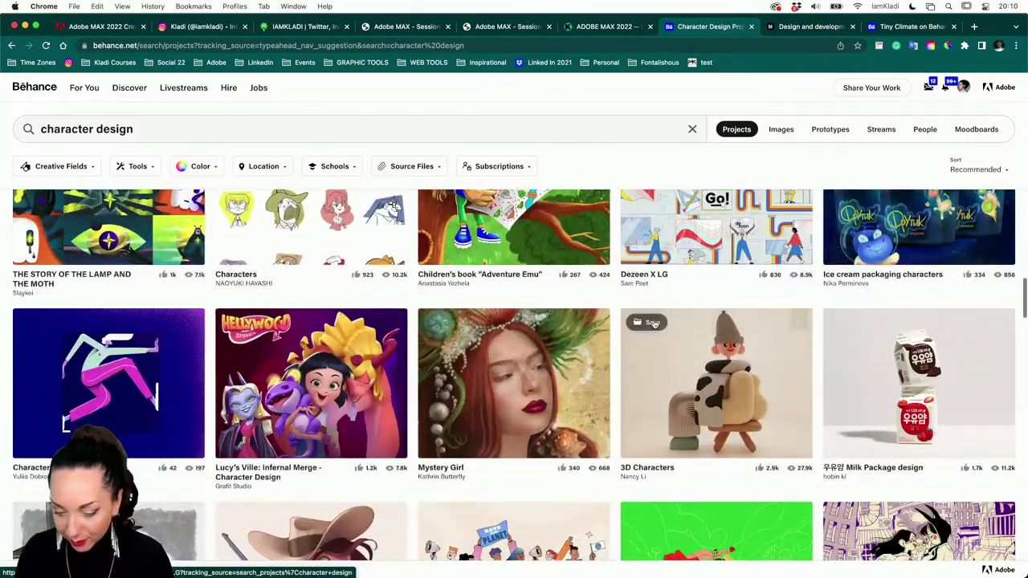
Search Behance for 'character design DOG'.
click(291, 128)
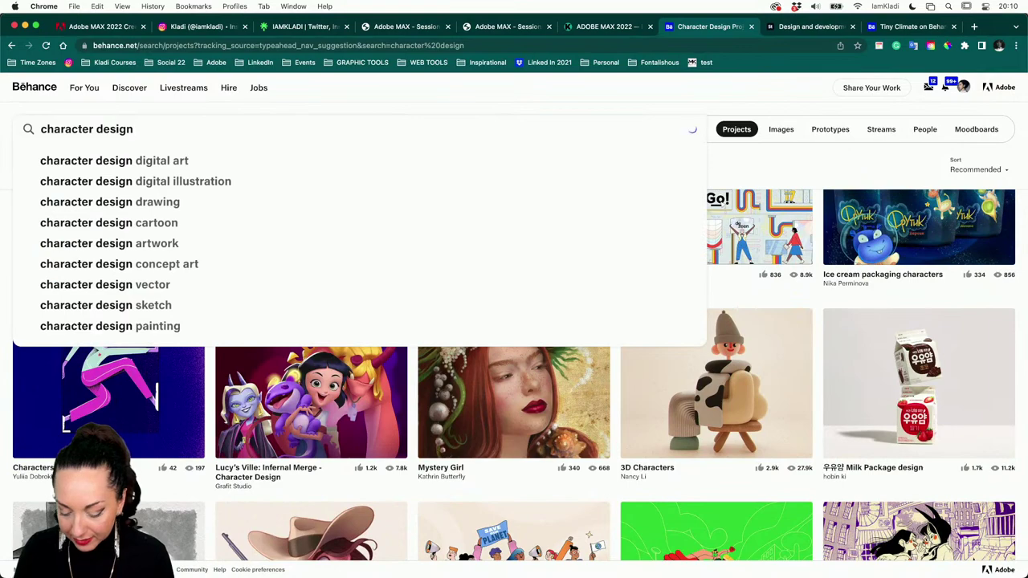
text(DOG)
key(Return)
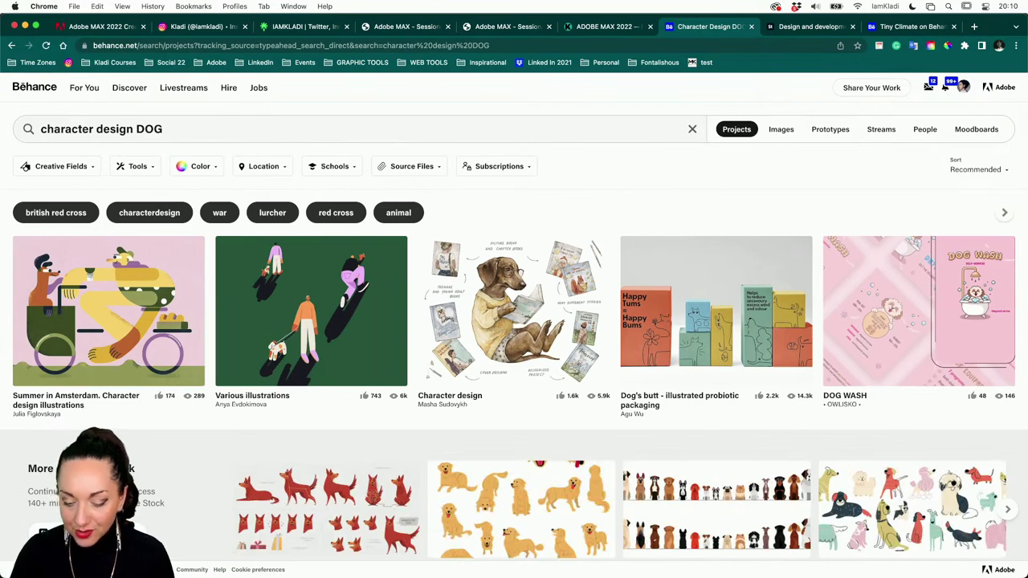
Open the small and large dogs stock image, then return to the search results.
scroll(292, 316, down, 5)
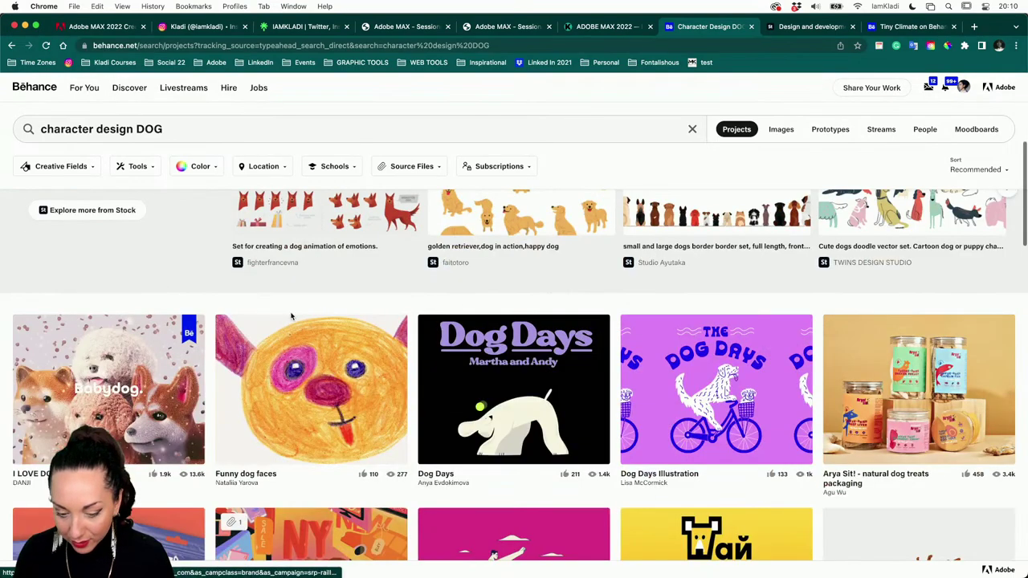
scroll(291, 316, up, 1)
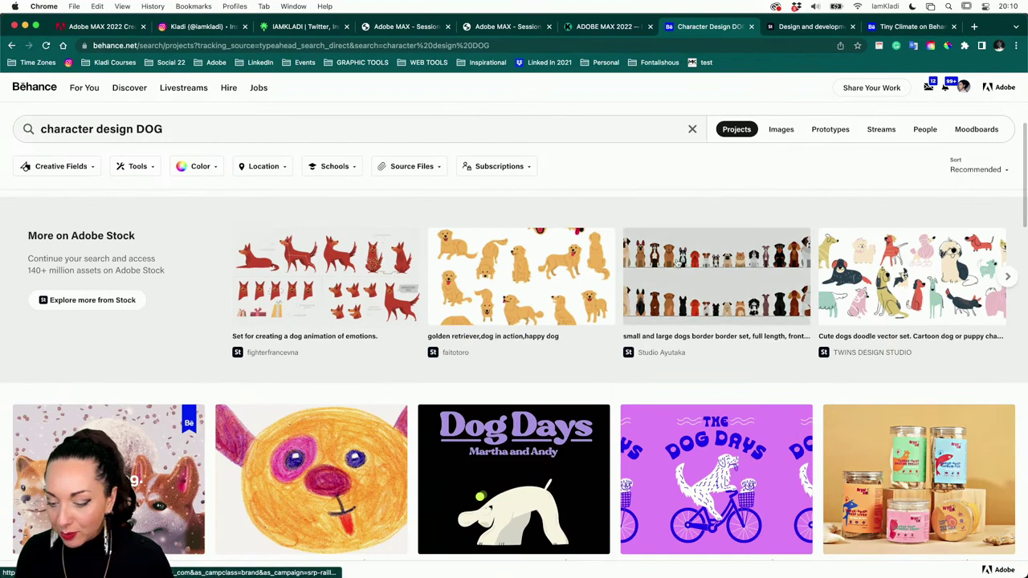
click(753, 271)
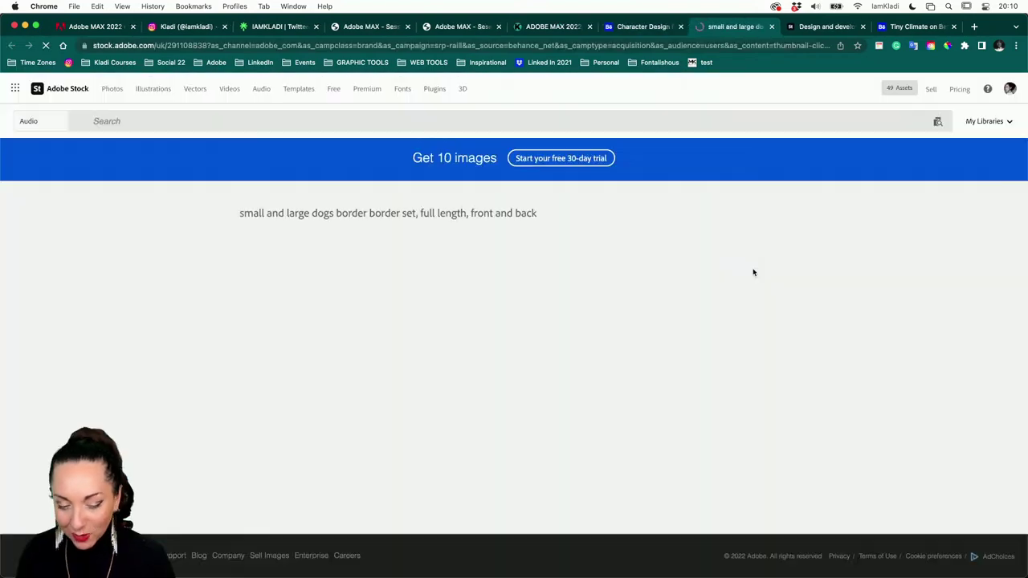
scroll(452, 233, up, 5)
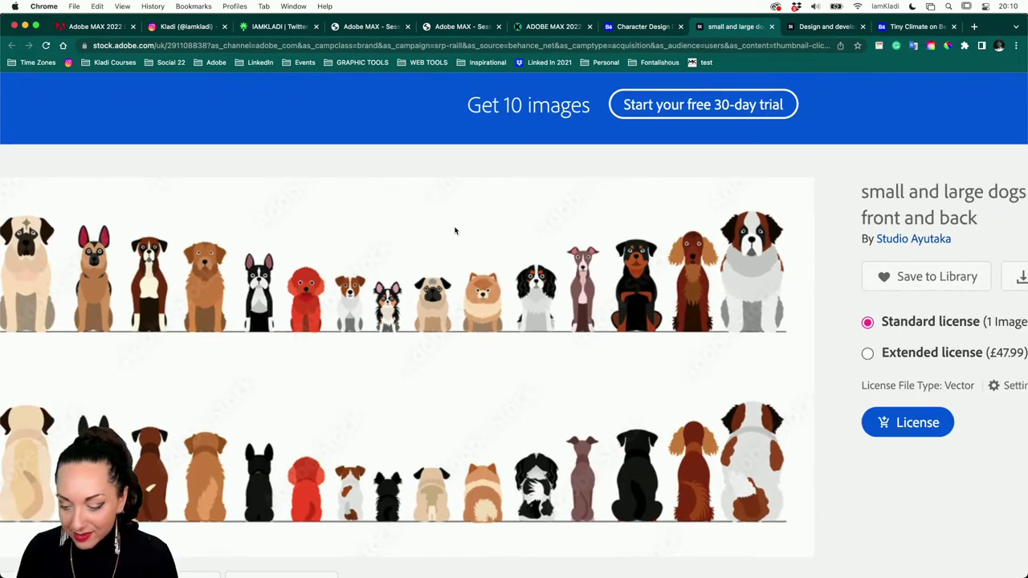
key(ctrl+shift+Tab)
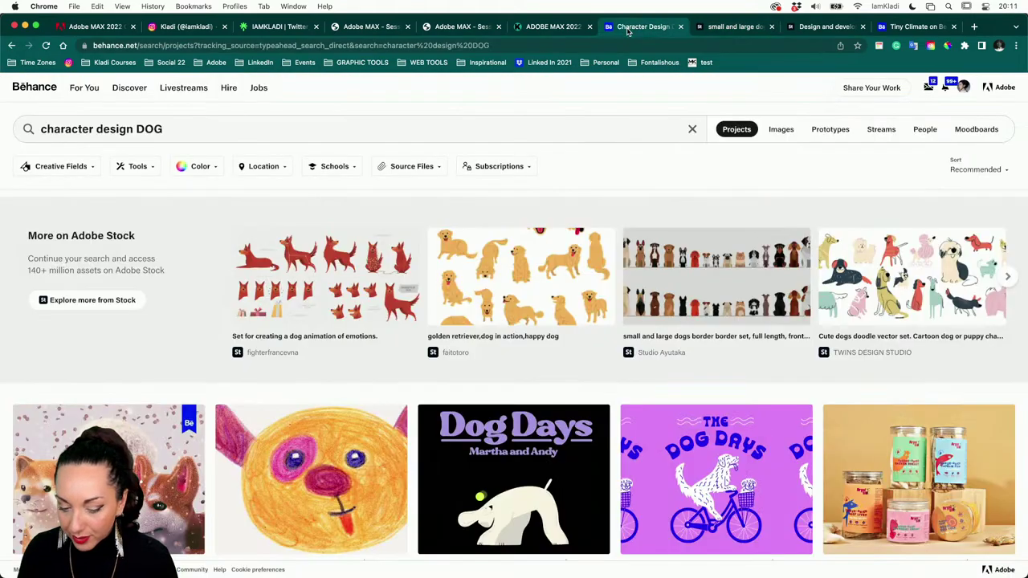
Scroll down the results and open the 'Come pick one!' project.
scroll(663, 253, down, 6)
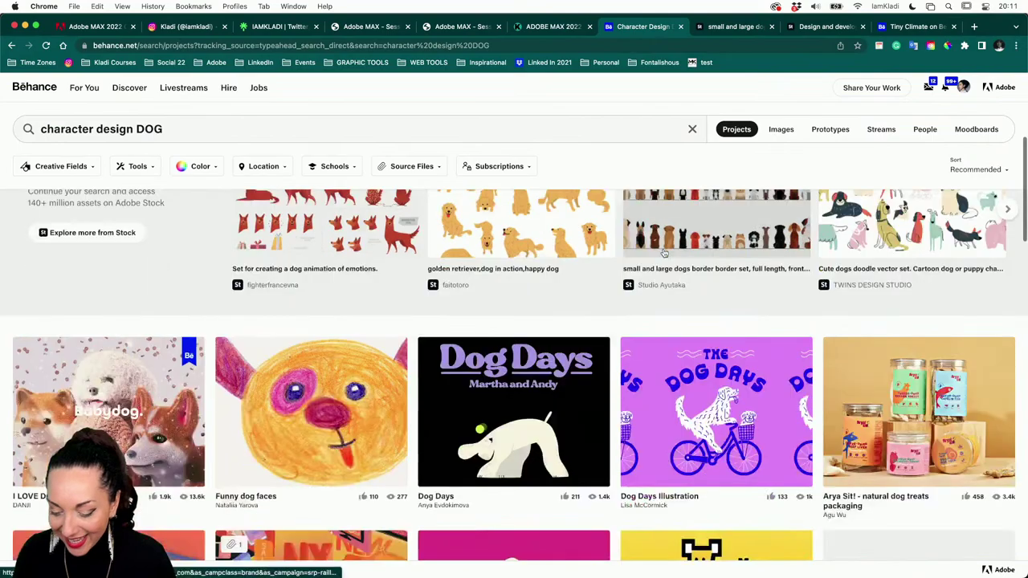
scroll(663, 253, down, 5)
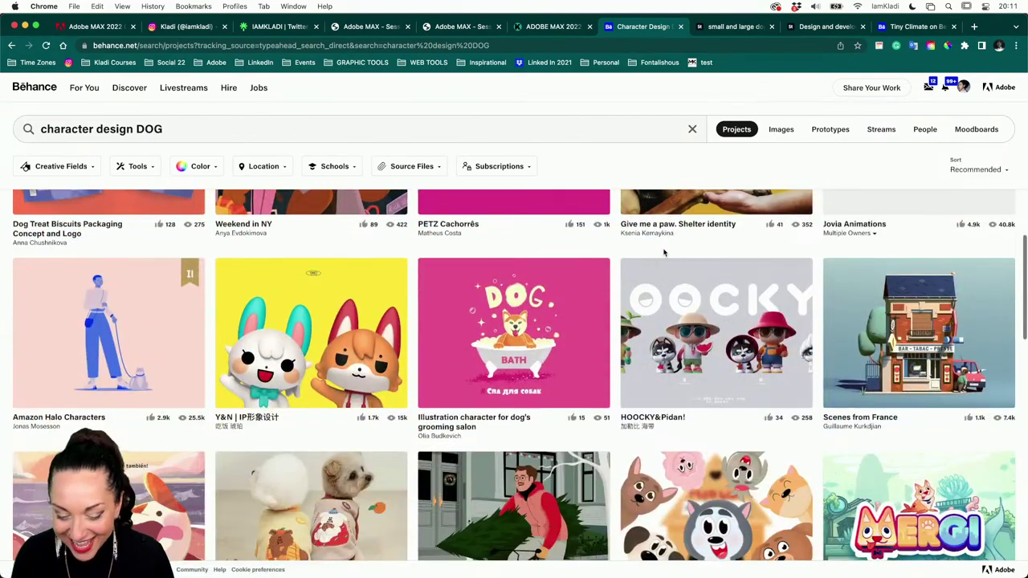
scroll(705, 265, down, 3)
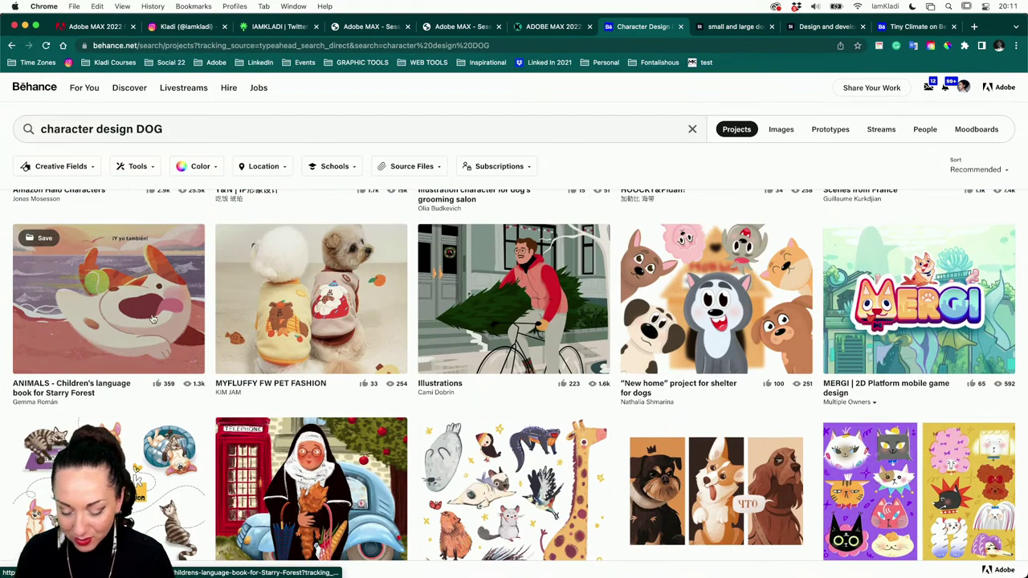
scroll(536, 406, down, 5)
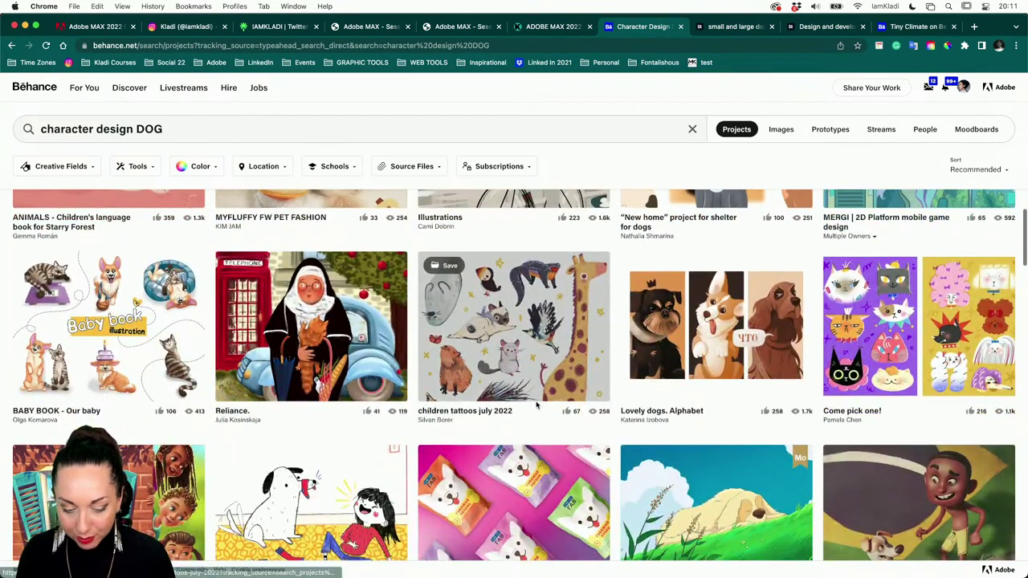
scroll(537, 406, down, 2)
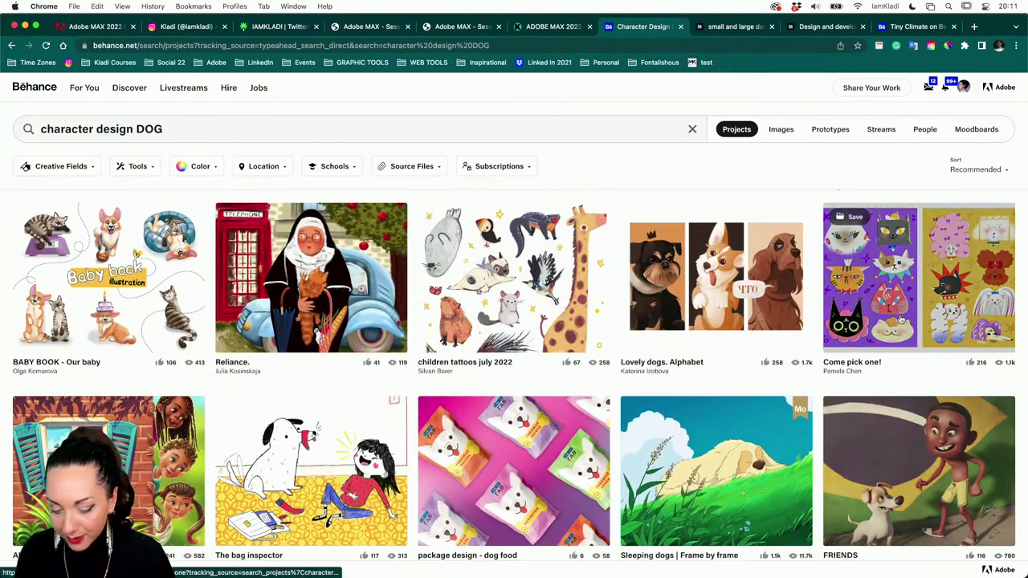
click(902, 320)
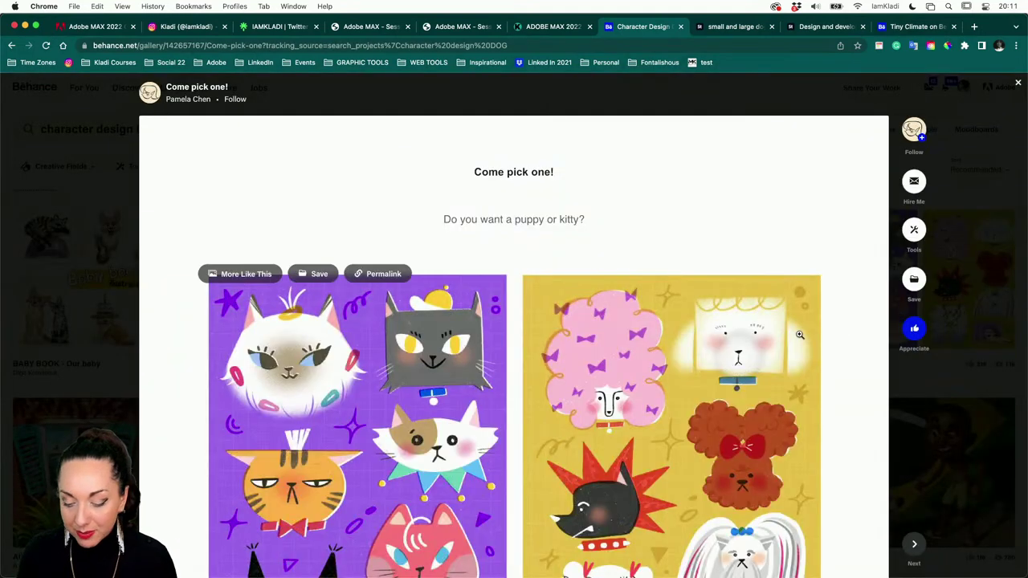
Save the enlarged 'Come pick one!' dog artwork to the CHARACTER moodboard, then return to Tiny Climate.
scroll(799, 335, down, 6)
scroll(800, 334, up, 3)
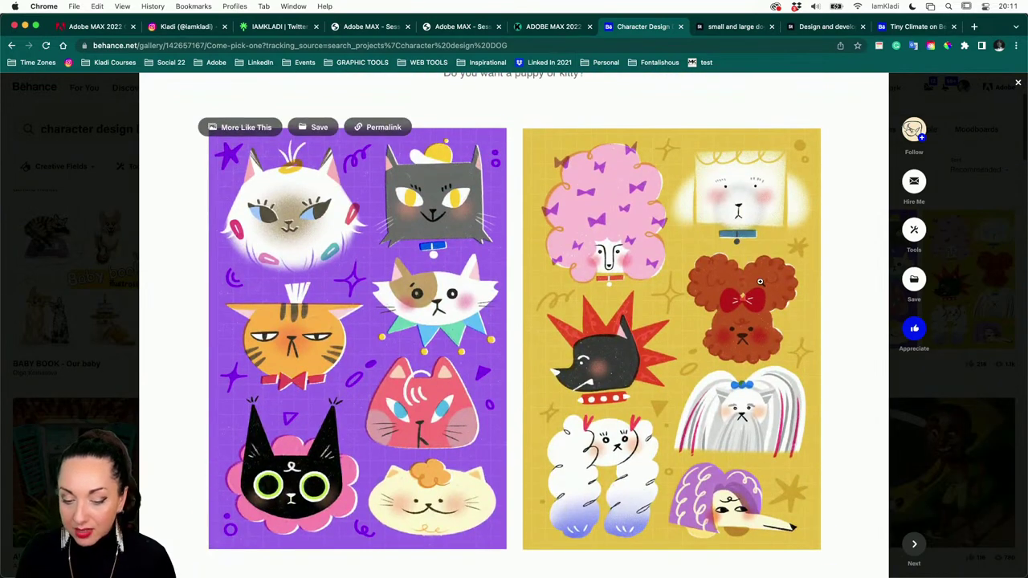
click(586, 160)
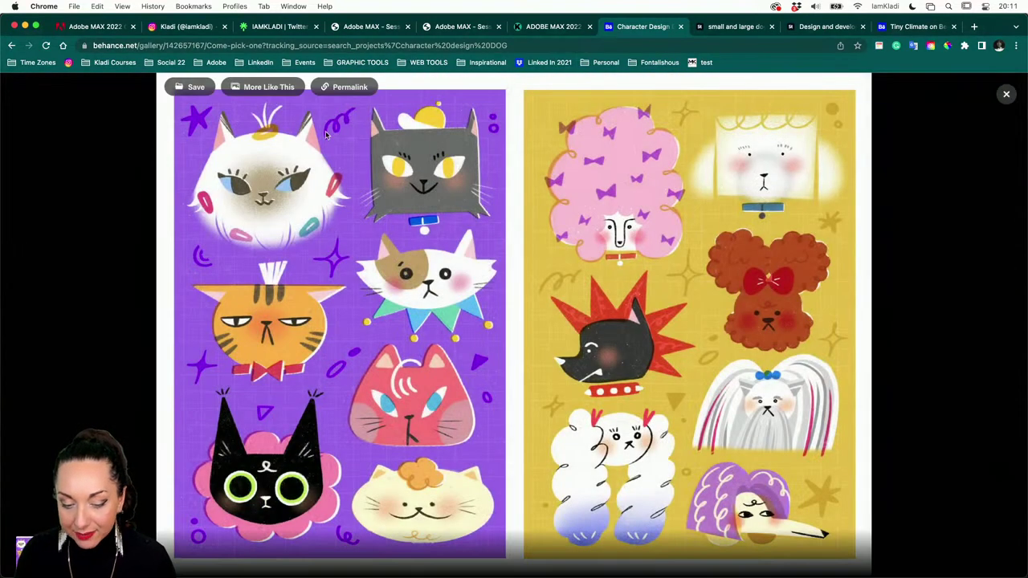
click(191, 88)
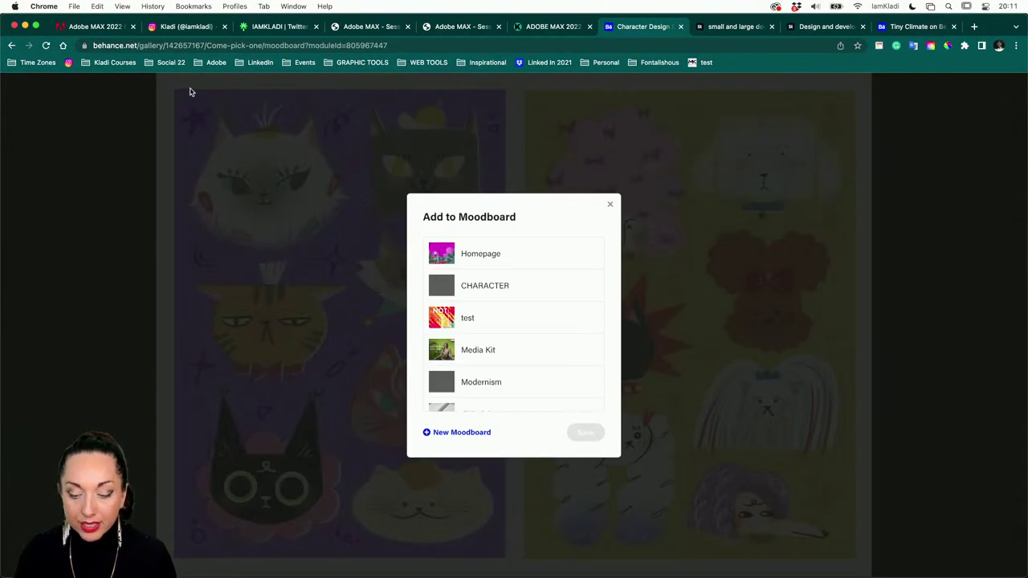
click(573, 287)
click(584, 435)
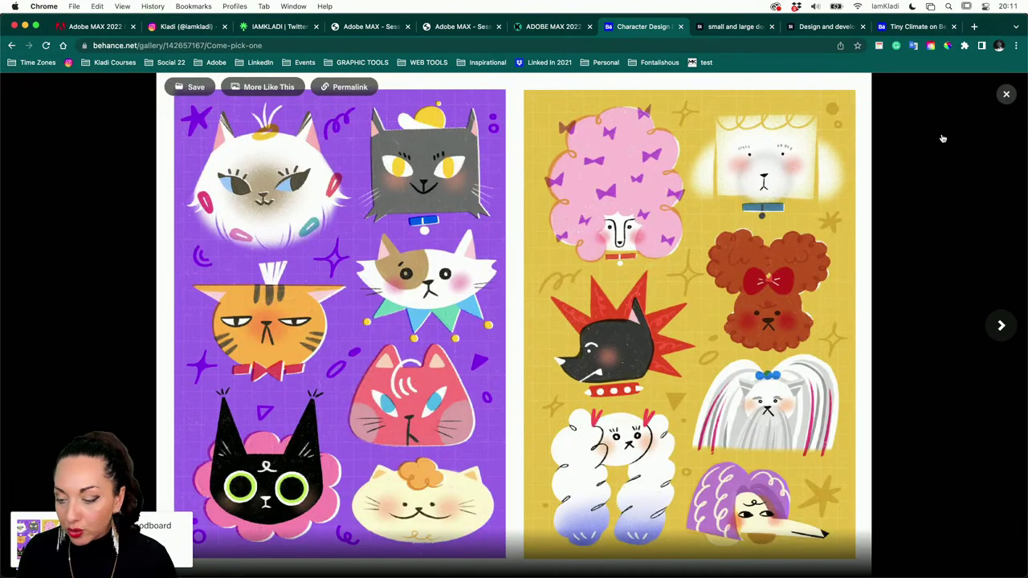
click(1005, 93)
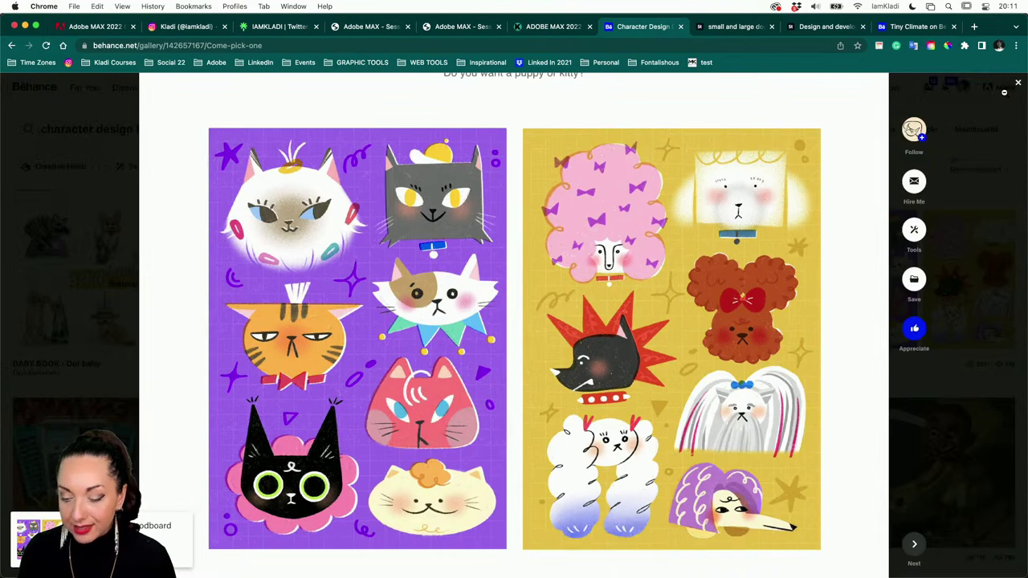
click(907, 28)
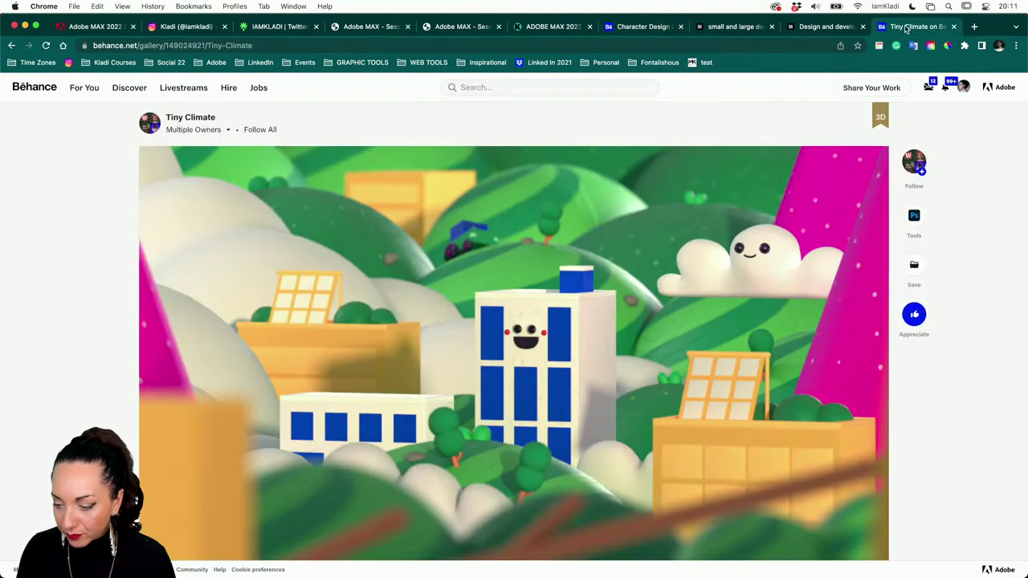
Check the profile's CHARACTER moodboard holds the saved artwork, then return to the character design tab.
click(963, 90)
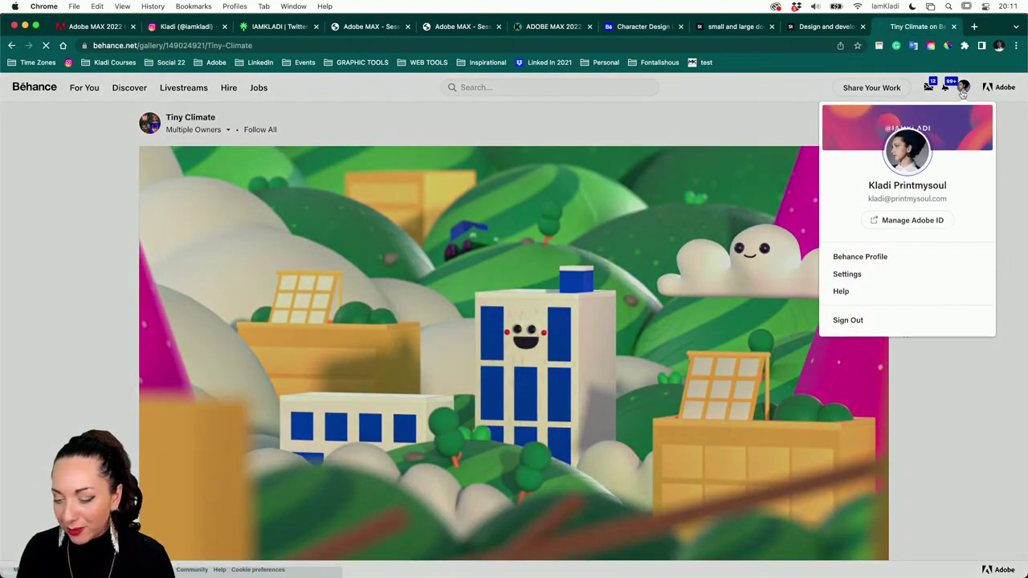
click(963, 90)
click(964, 90)
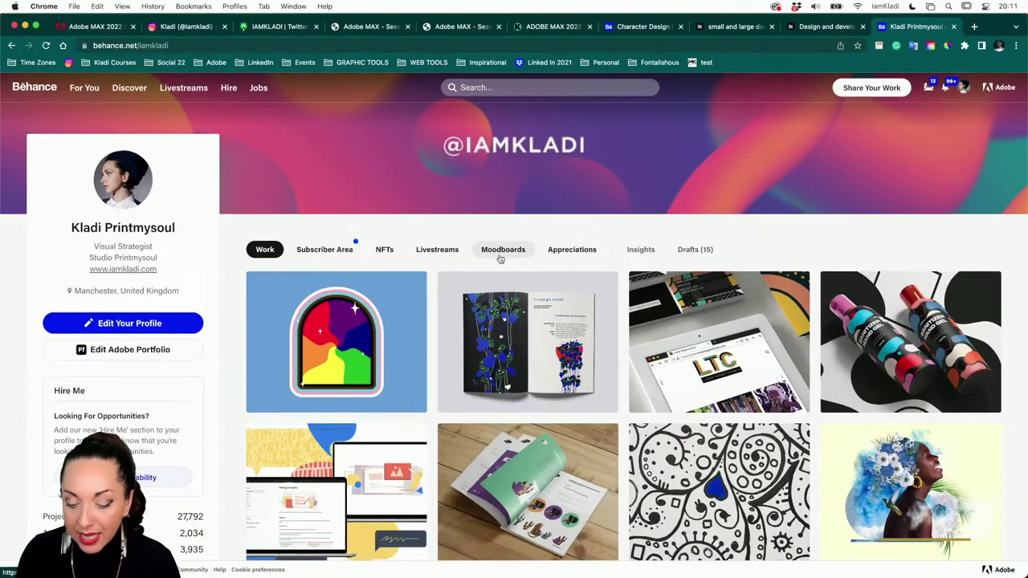
click(501, 256)
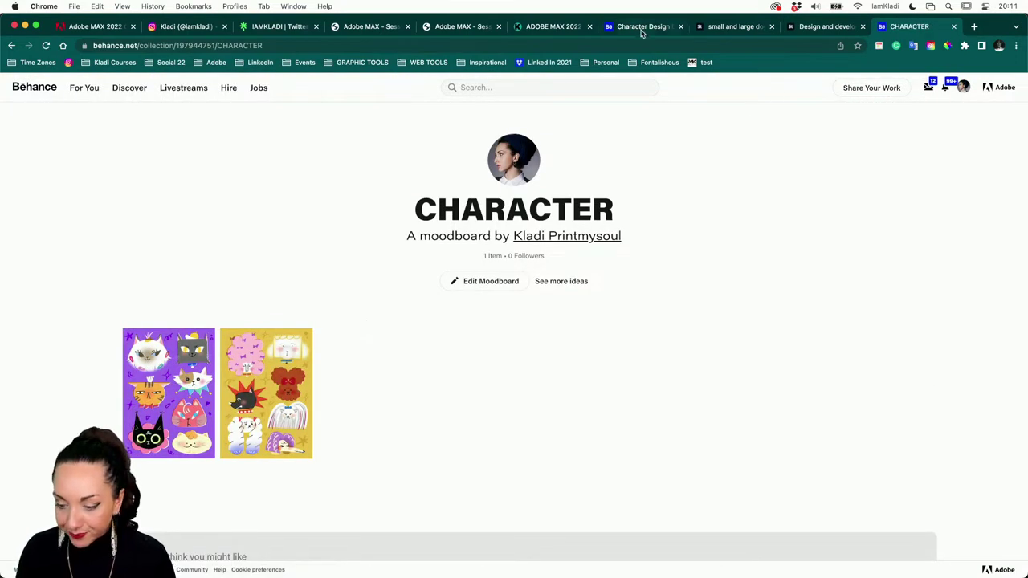
click(11, 47)
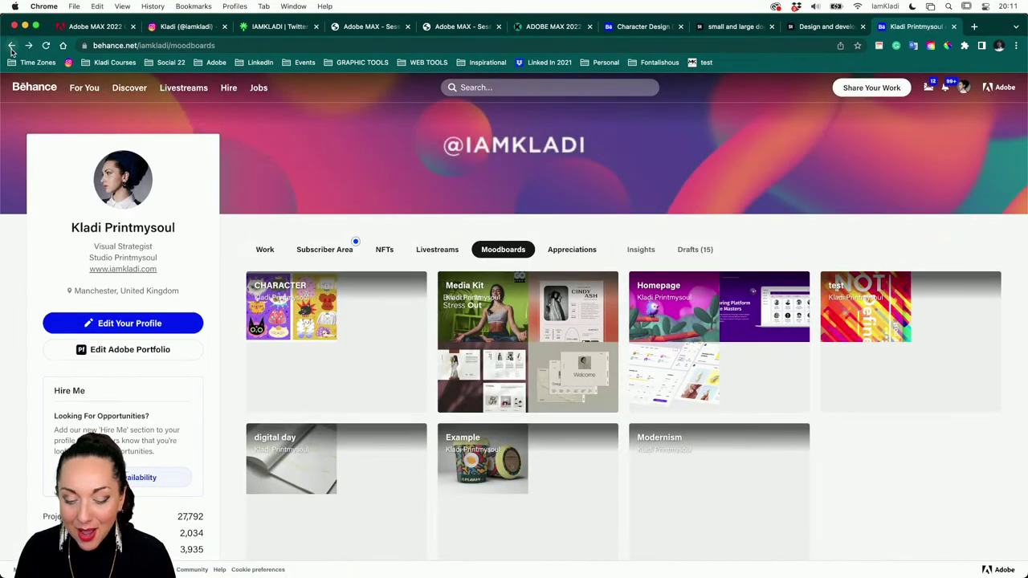
click(655, 26)
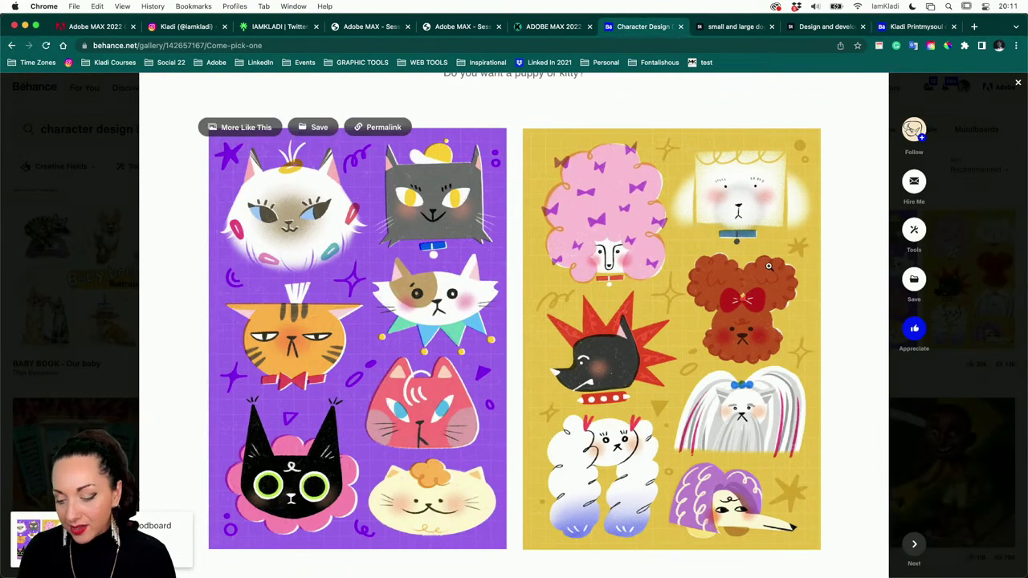
Go back to the character design DOG results and open the Sleeping dogs animation project.
scroll(768, 266, down, 5)
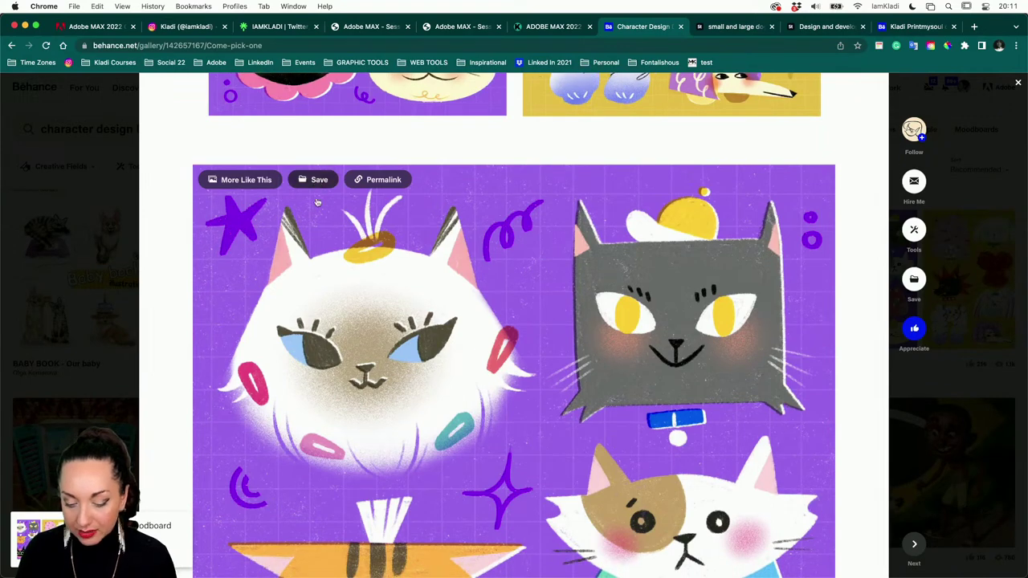
scroll(319, 204, down, 10)
scroll(319, 206, down, 15)
scroll(319, 206, up, 5)
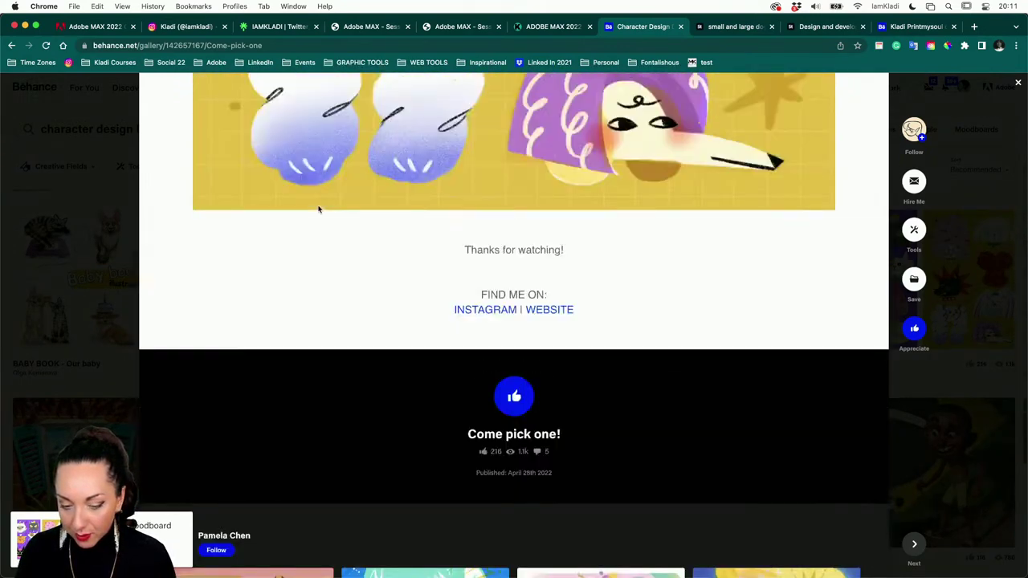
click(45, 45)
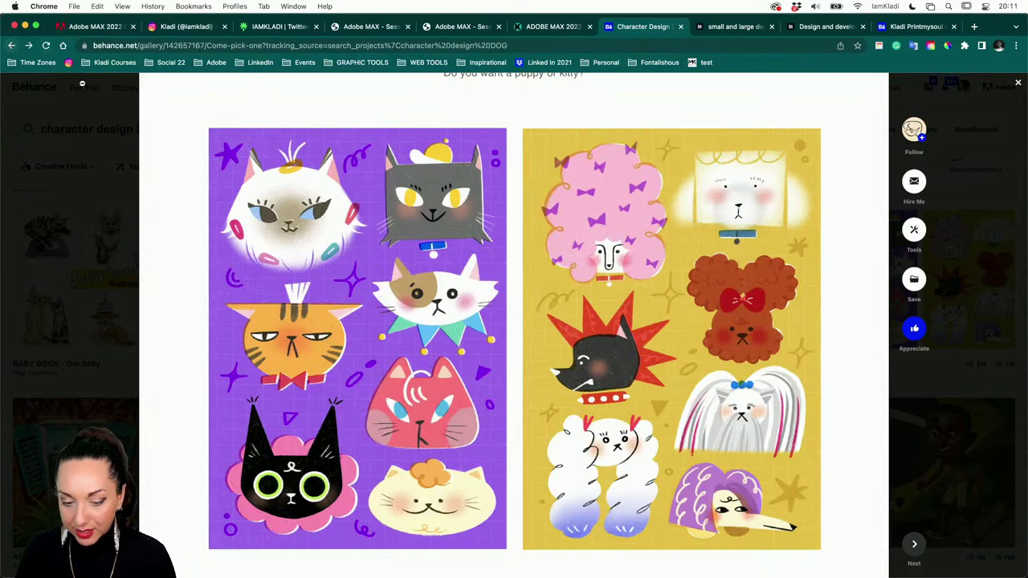
click(11, 46)
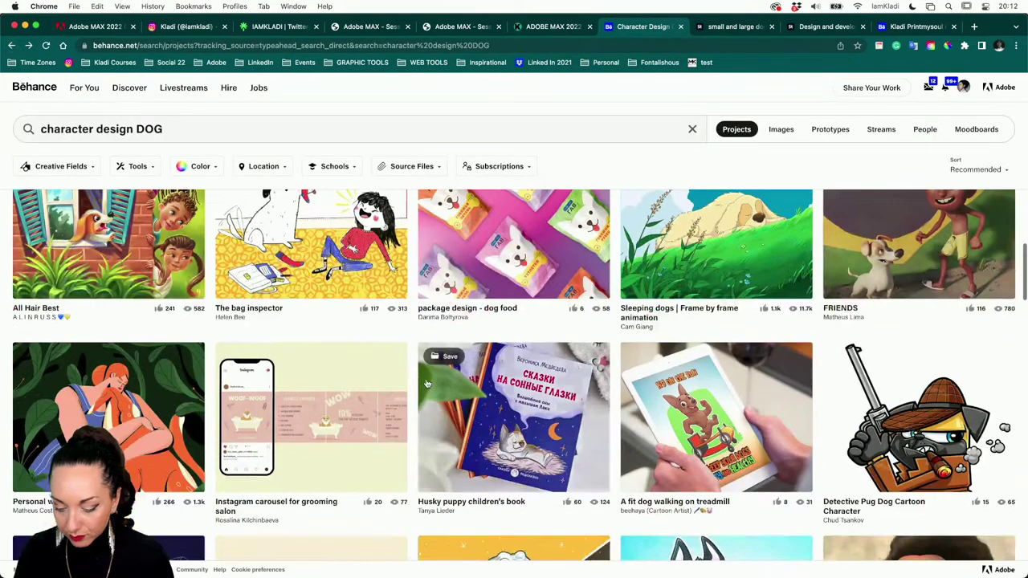
click(756, 256)
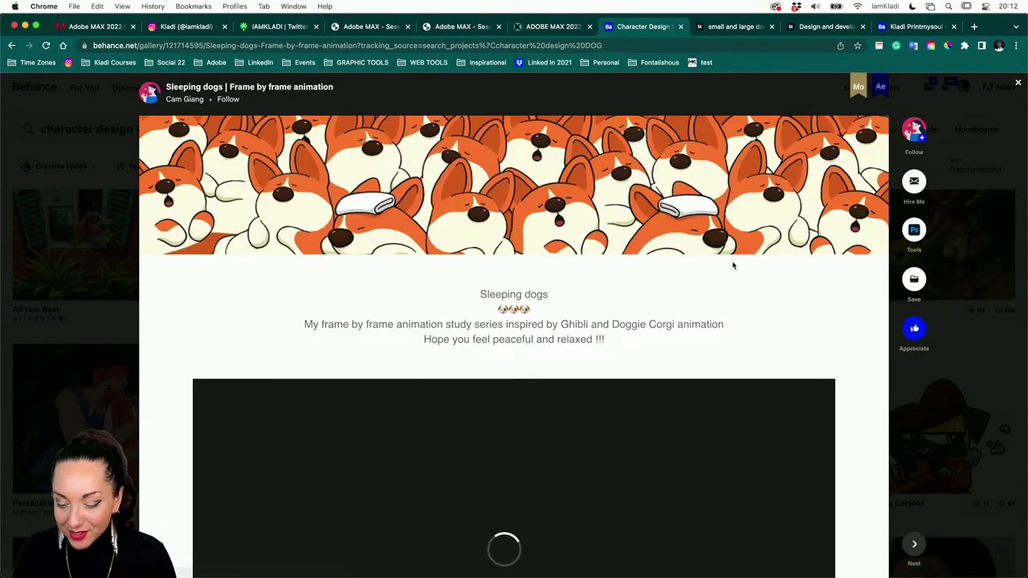
Save the Sleeping dogs corgi pool scene to the CHARACTER moodboard and show the profile's moodboards.
scroll(734, 262, down, 6)
scroll(732, 265, down, 15)
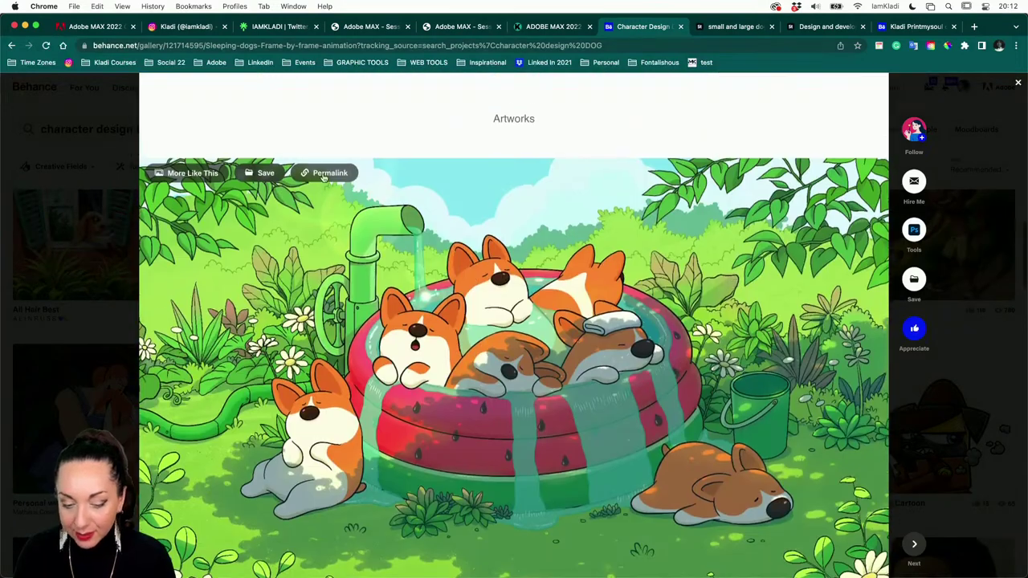
click(256, 175)
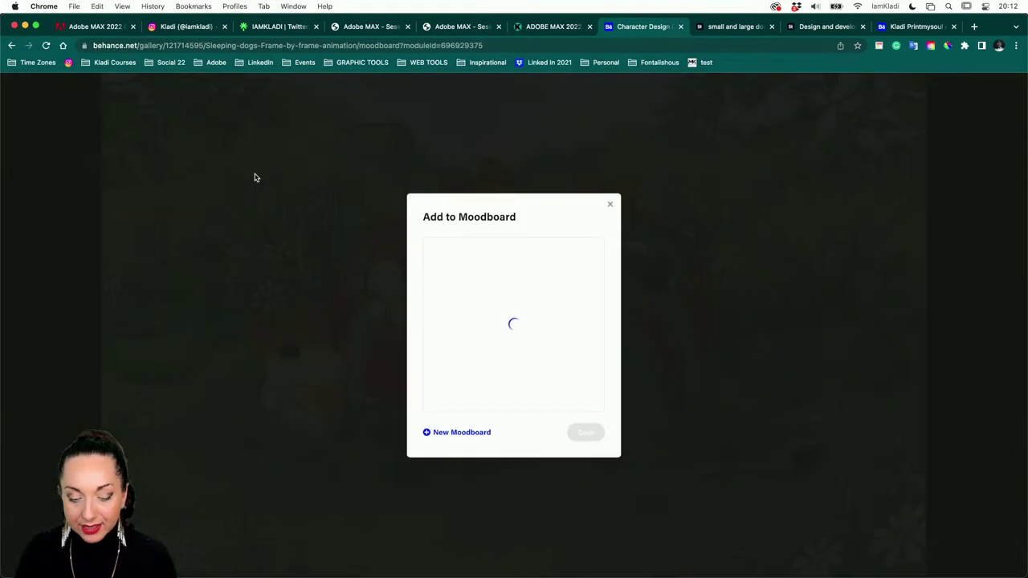
click(517, 265)
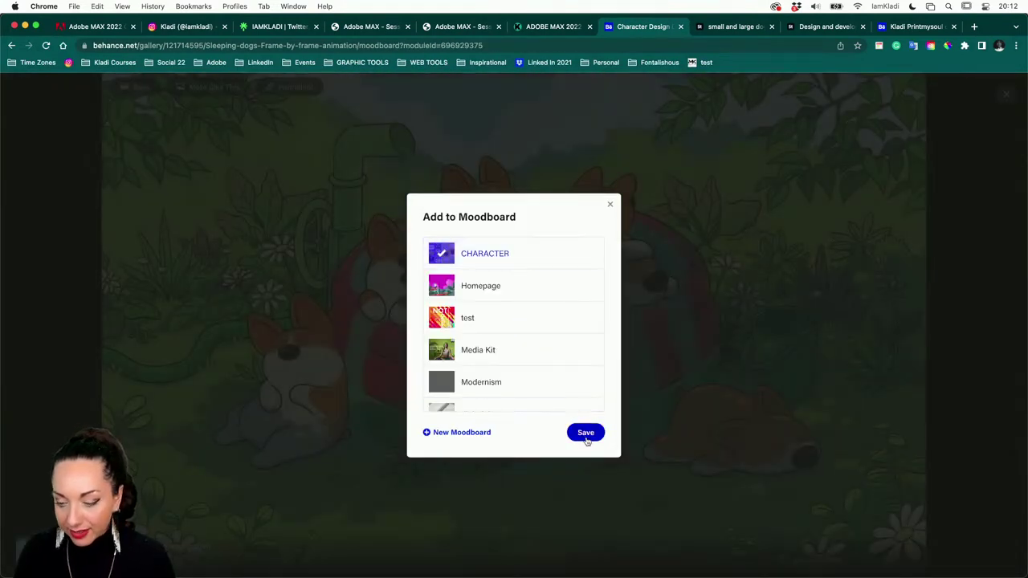
click(588, 435)
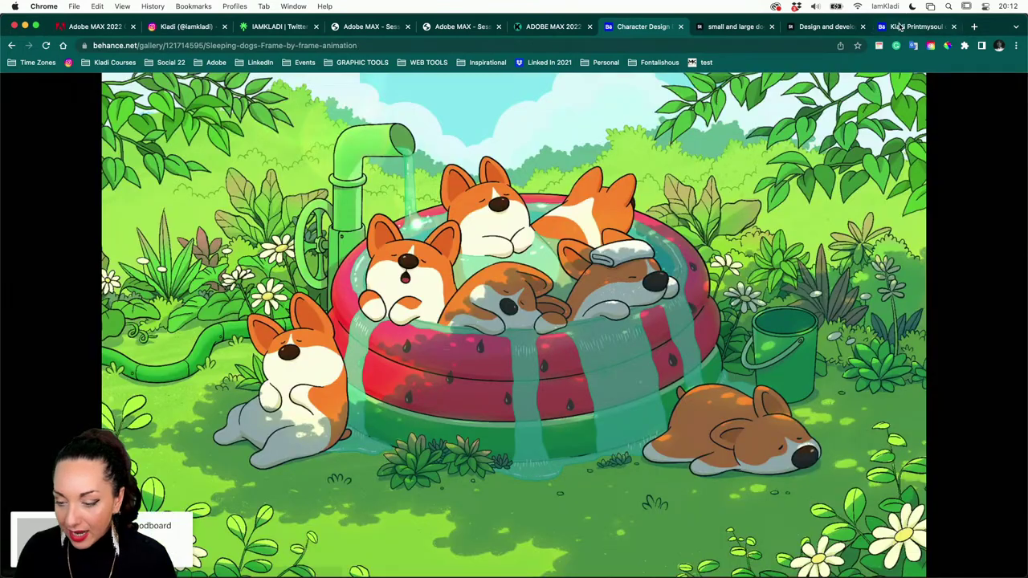
click(916, 26)
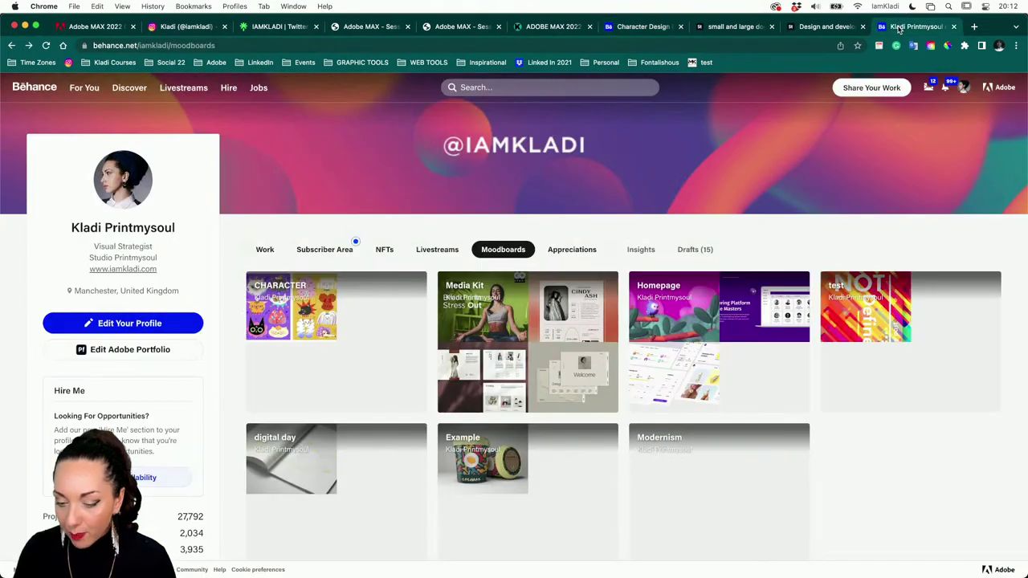
Refresh the Moodboards page and open the CHARACTER moodboard showing its two saved items.
key(super+r)
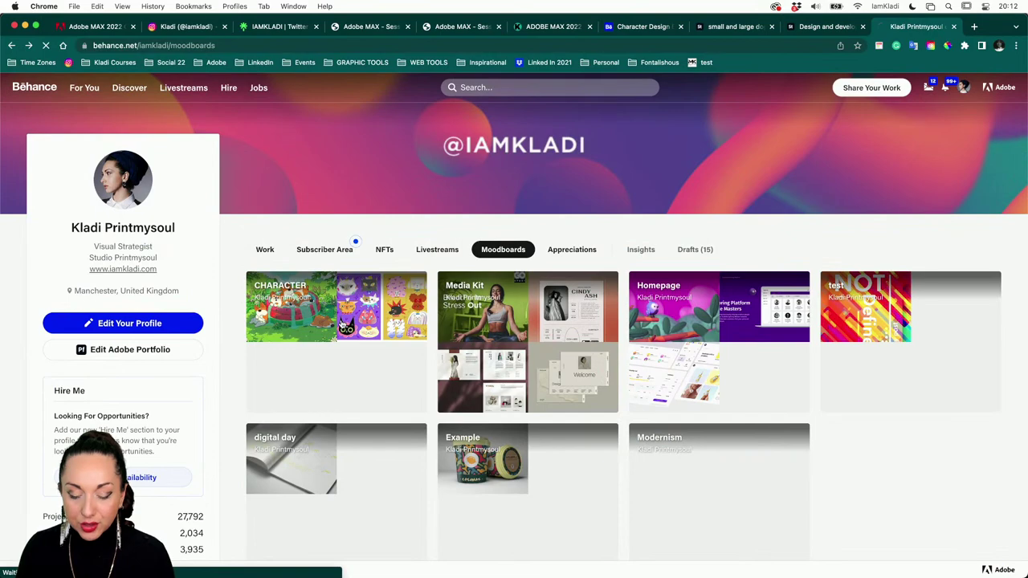
click(346, 325)
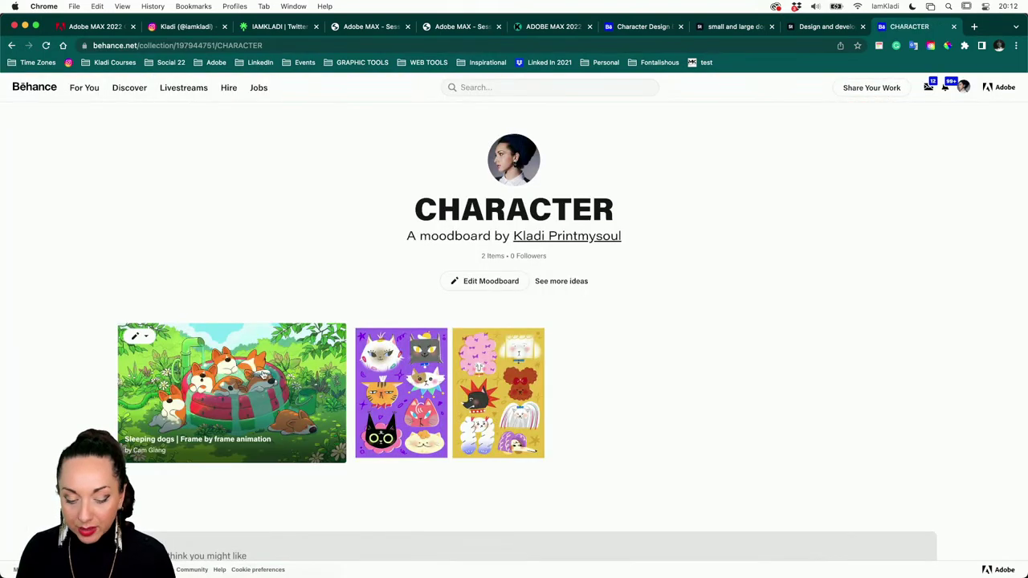
scroll(265, 373, up, 5)
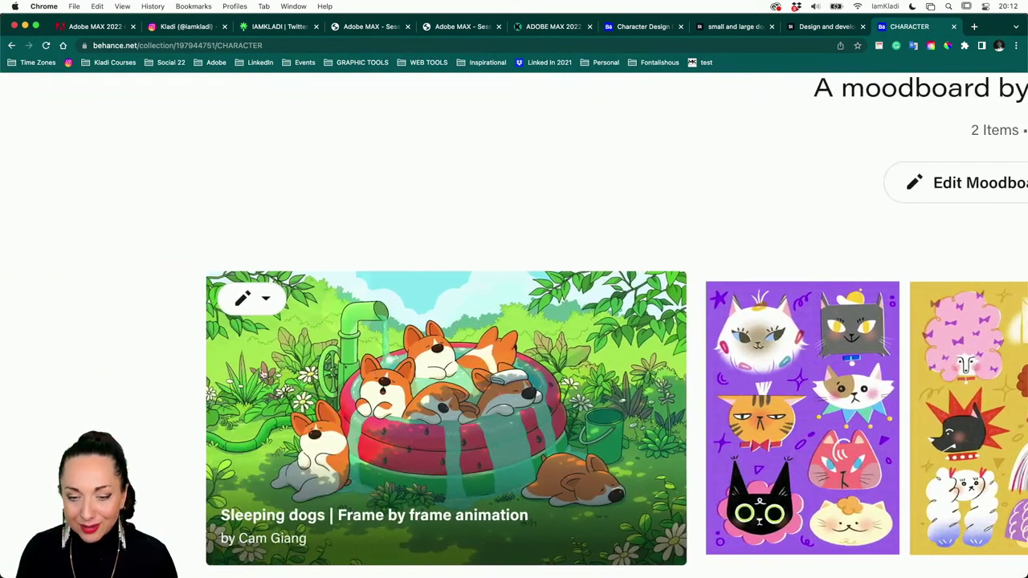
scroll(264, 374, right, 2)
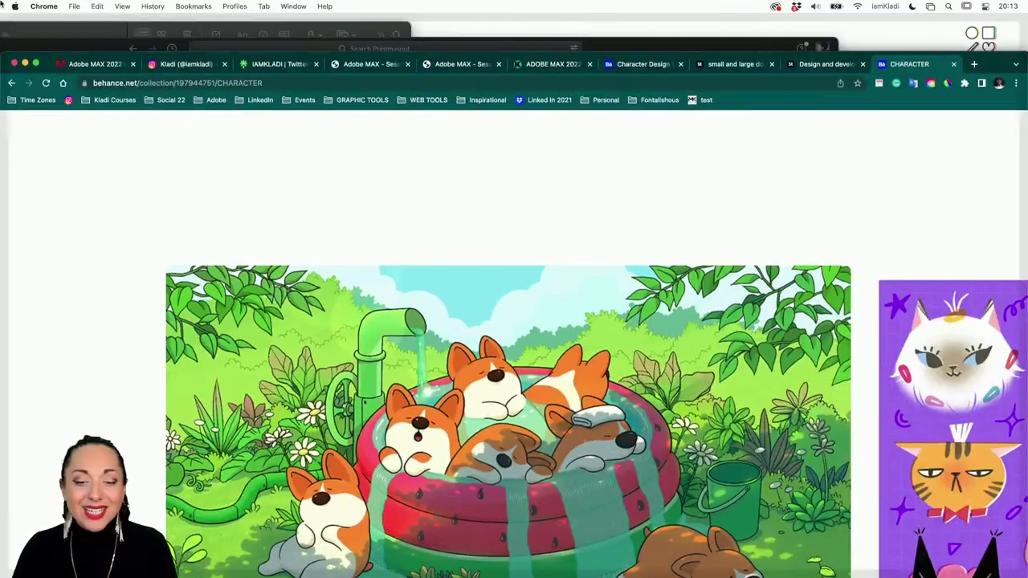
Open the references folder and quickly preview the d9c92af3 photo.
mouse_move(2, 5)
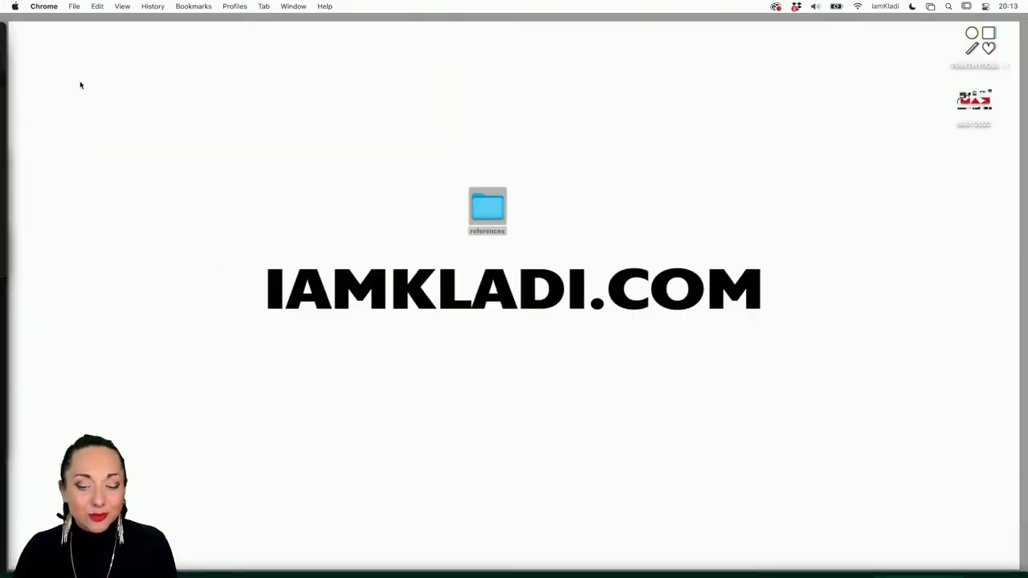
double_click(484, 207)
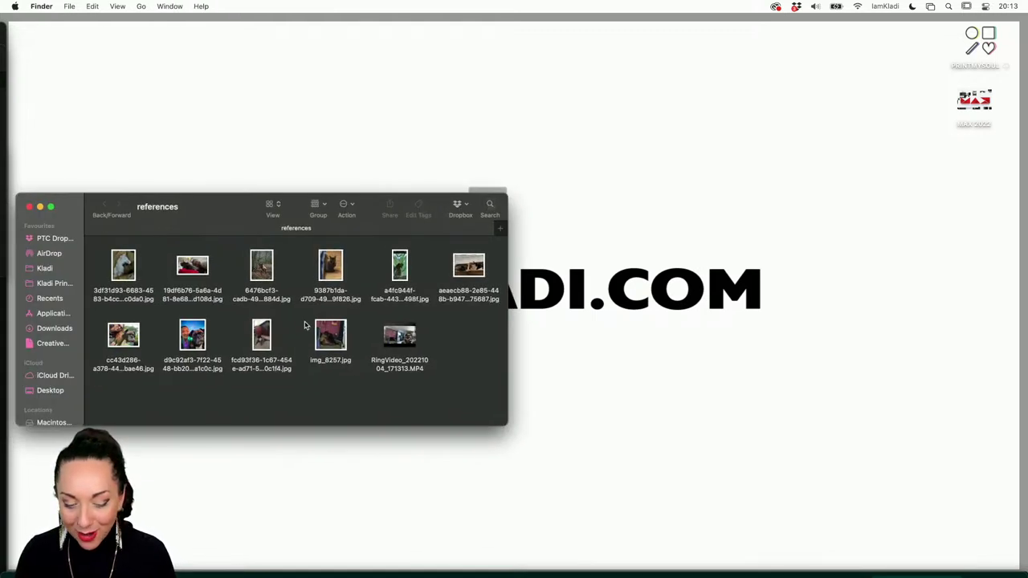
double_click(199, 344)
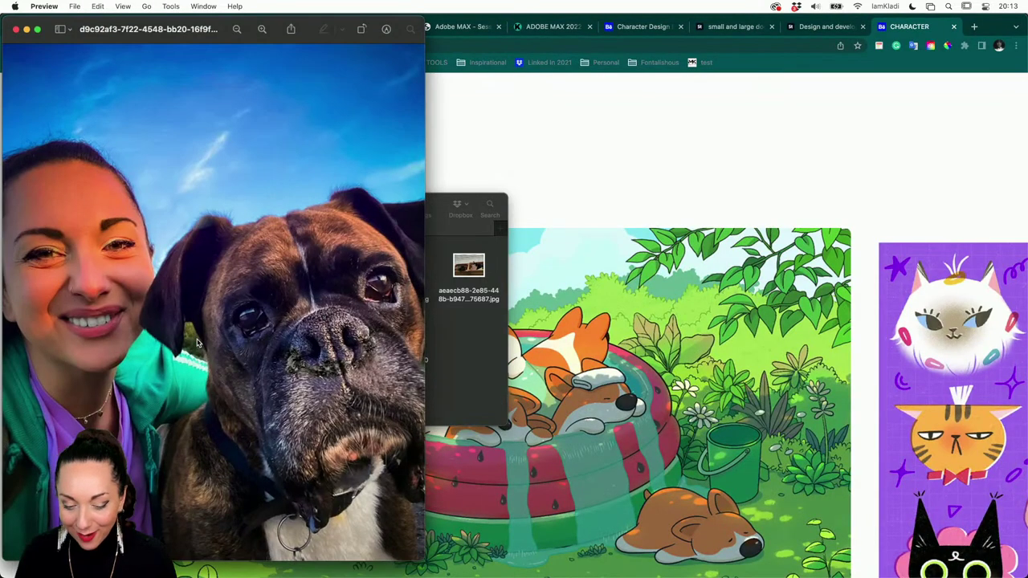
click(16, 30)
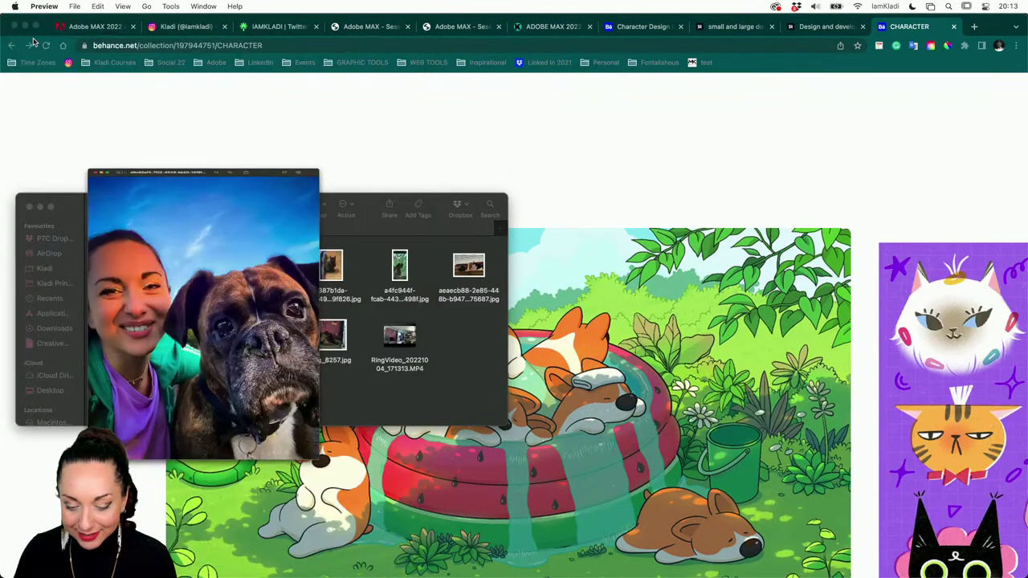
Select all nine JPG reference photos, leaving out the RingVideo MP4.
click(328, 341)
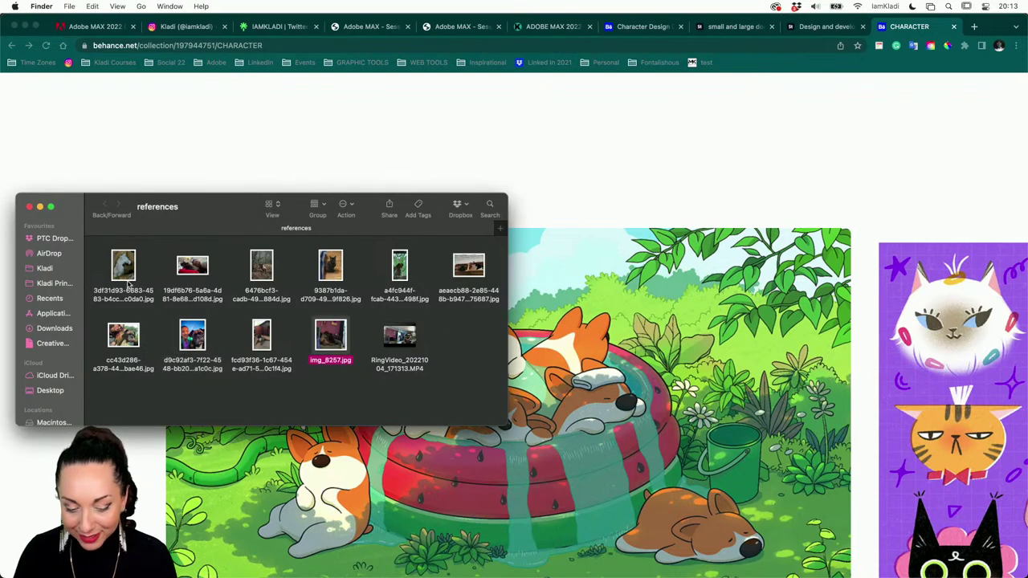
super+click(122, 270)
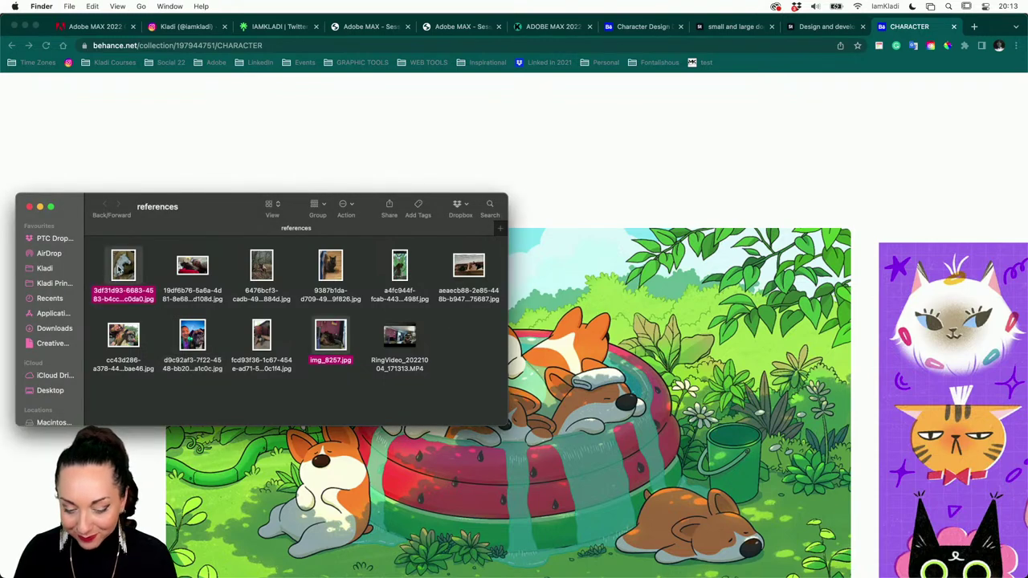
super+click(483, 265)
drag(45, 268, 275, 279)
drag(336, 402, 106, 254)
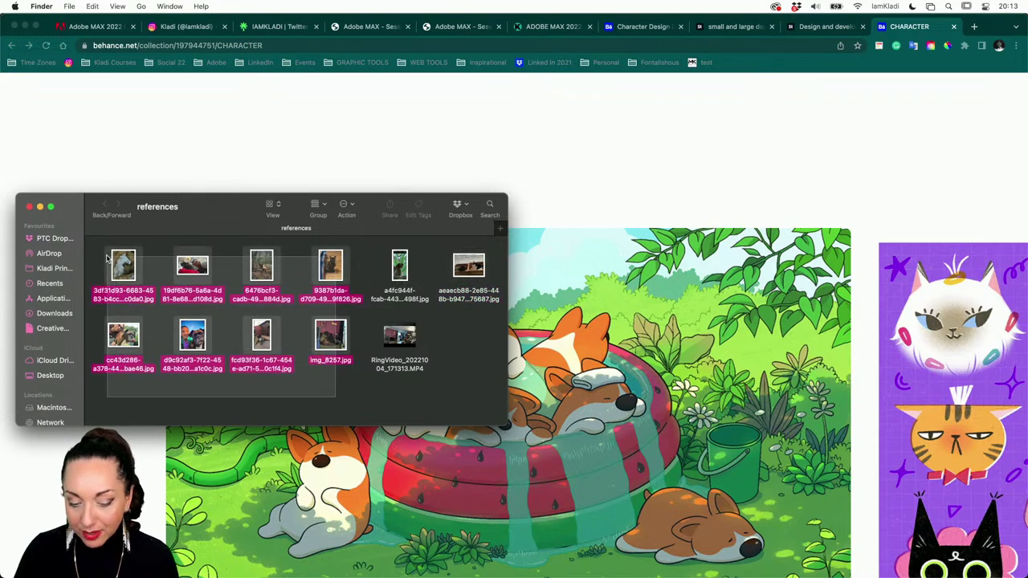
super+click(460, 278)
super+click(400, 274)
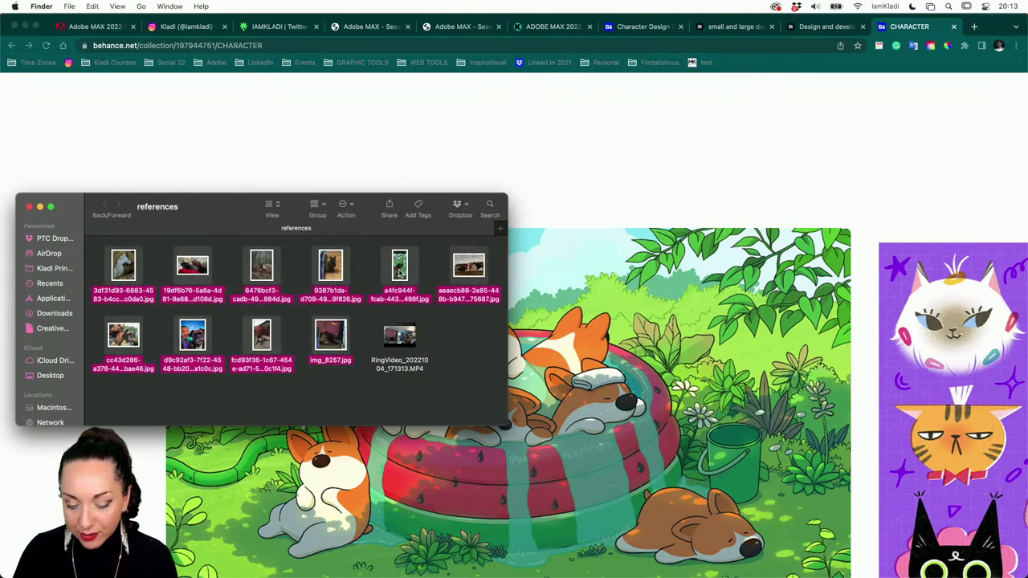
Open the selected photos together in Preview and enlarge the window.
double_click(400, 273)
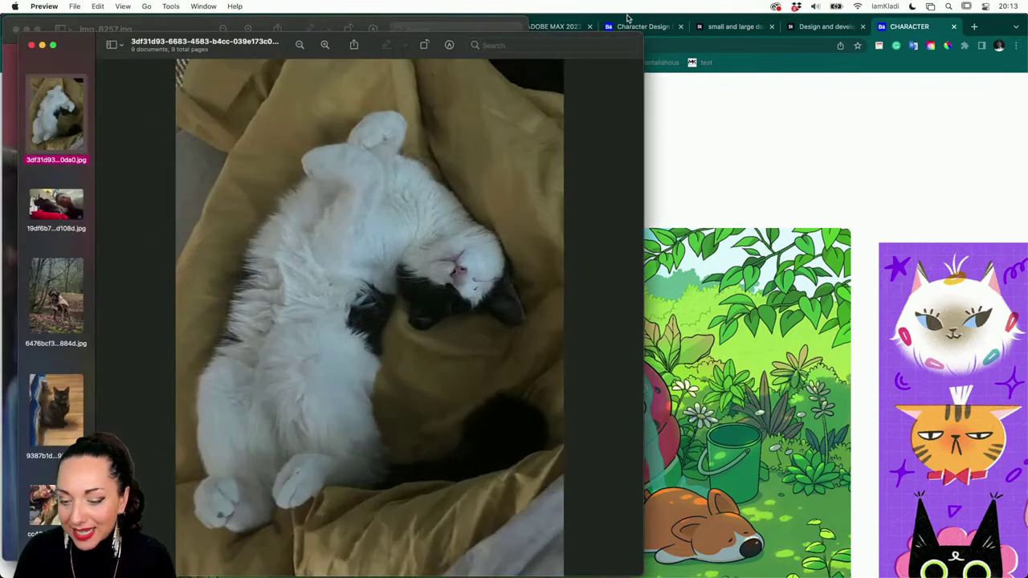
drag(642, 37, 728, 3)
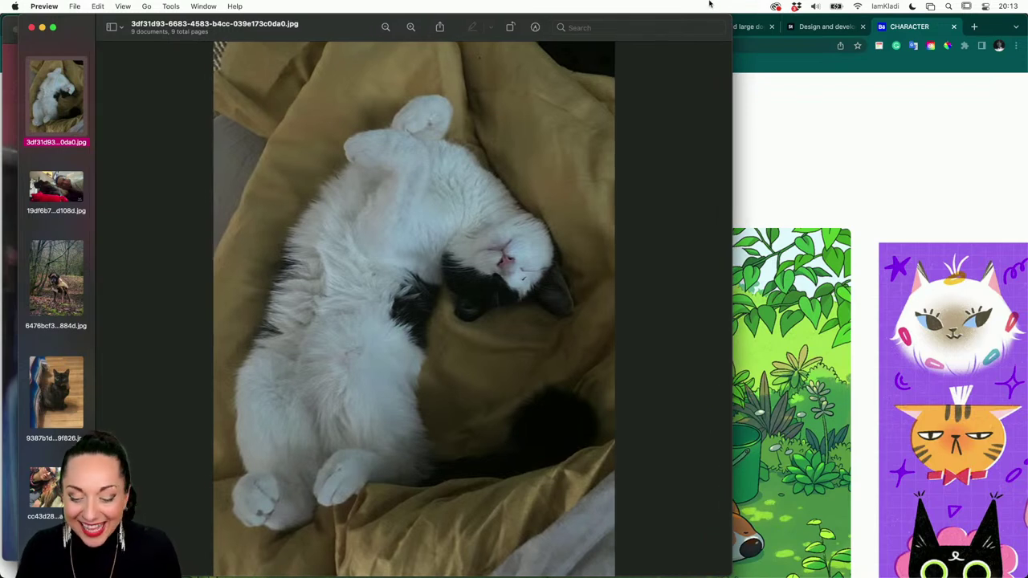
scroll(535, 262, up, 5)
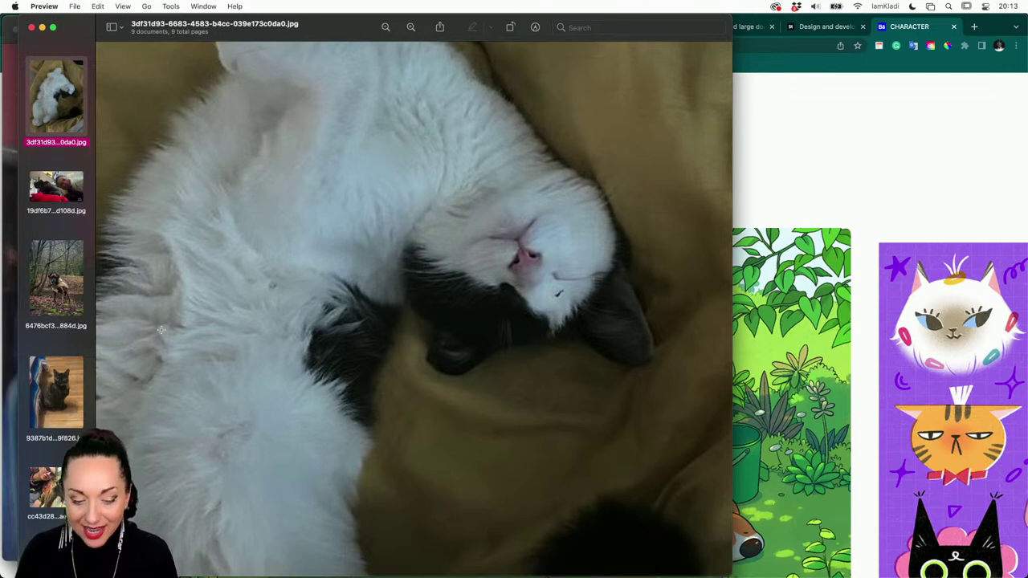
View the 19df6b7 dog photo and the forest boxer, marking out the standing boxer.
click(69, 197)
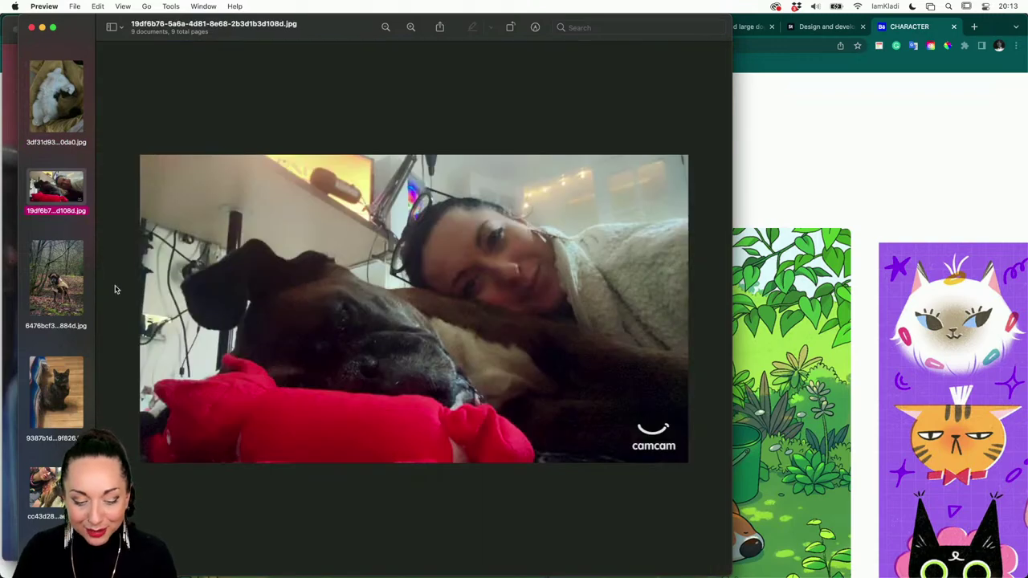
click(83, 277)
scroll(359, 303, up, 5)
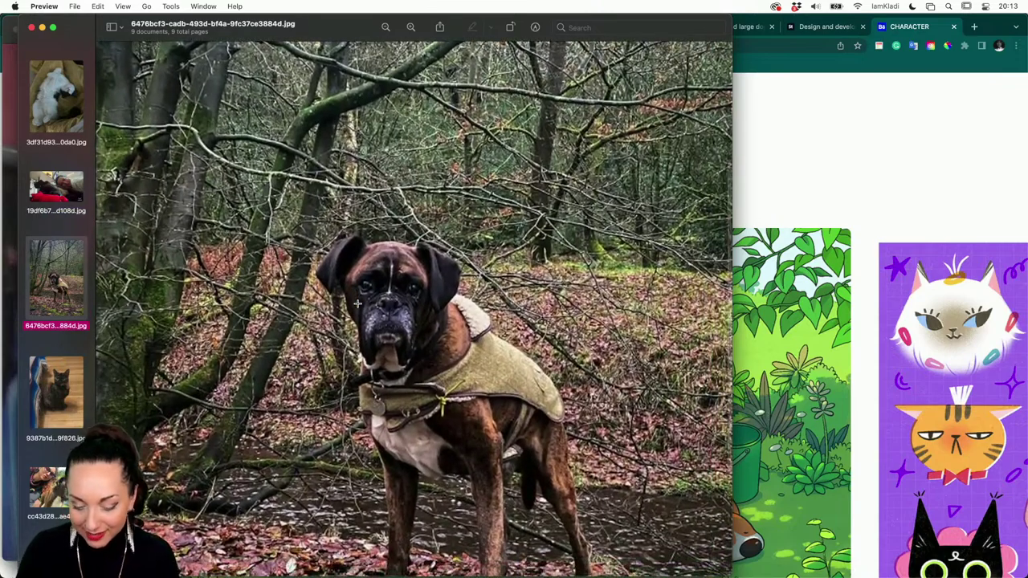
scroll(358, 303, up, 3)
scroll(358, 303, down, 3)
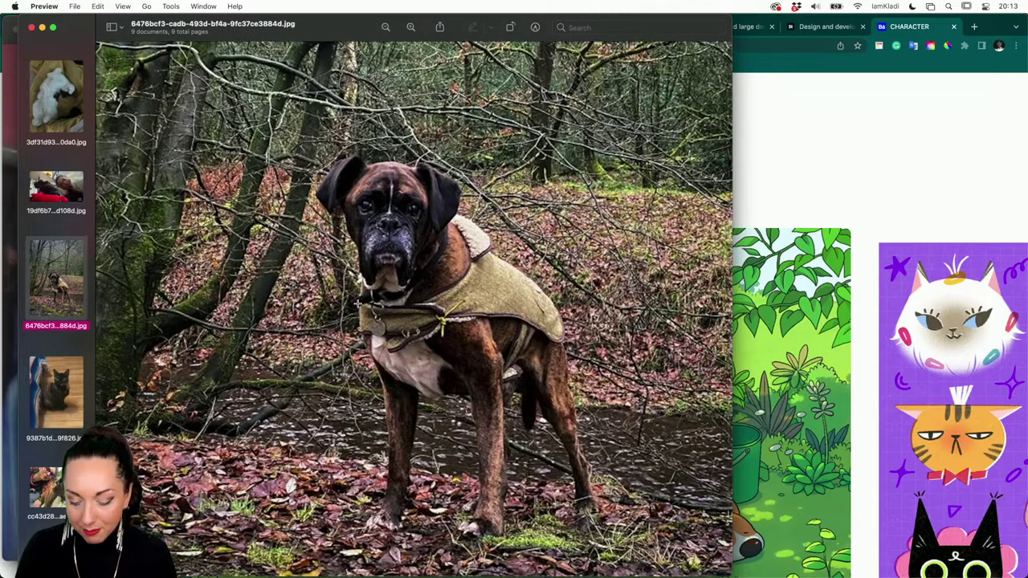
drag(253, 112, 660, 546)
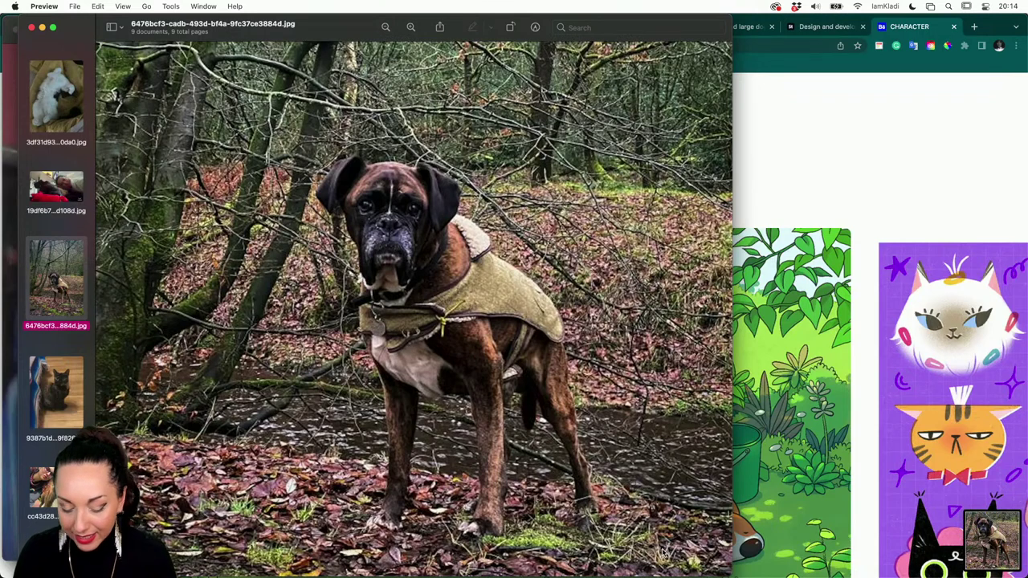
Move through the photos past the tortoiseshell cat to the boxer selfie in the garden.
key(Down)
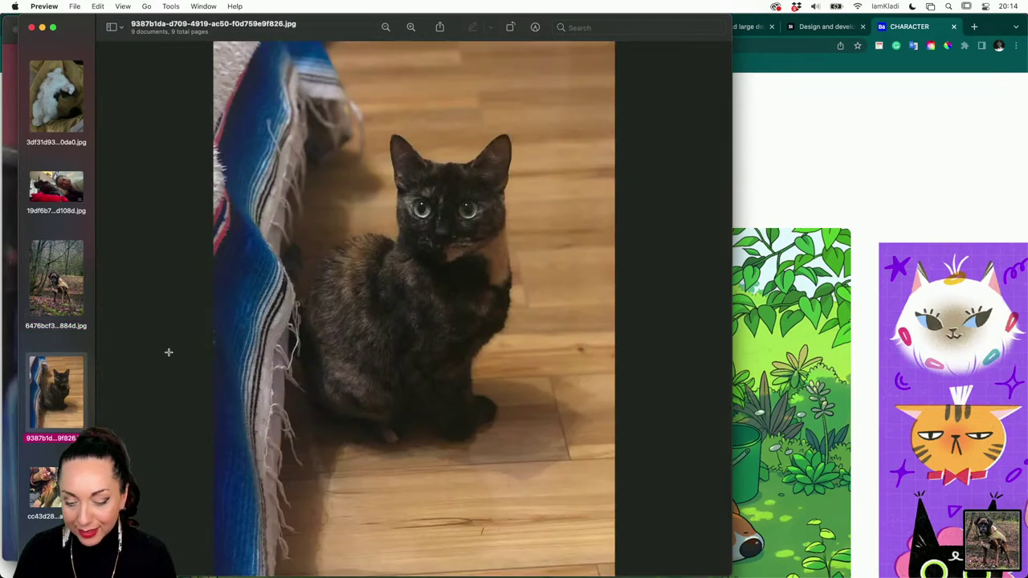
scroll(172, 345, down, 10)
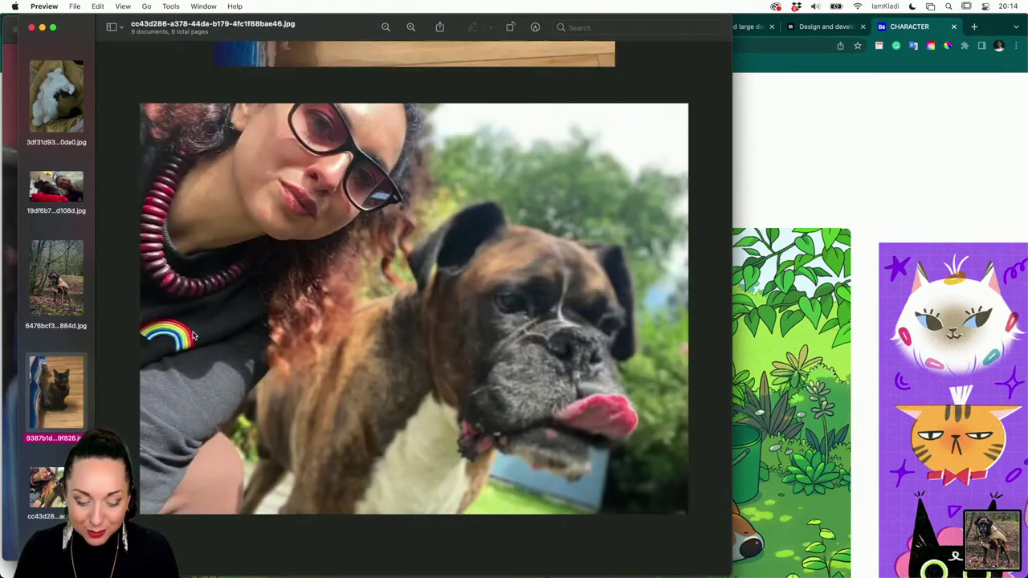
click(32, 392)
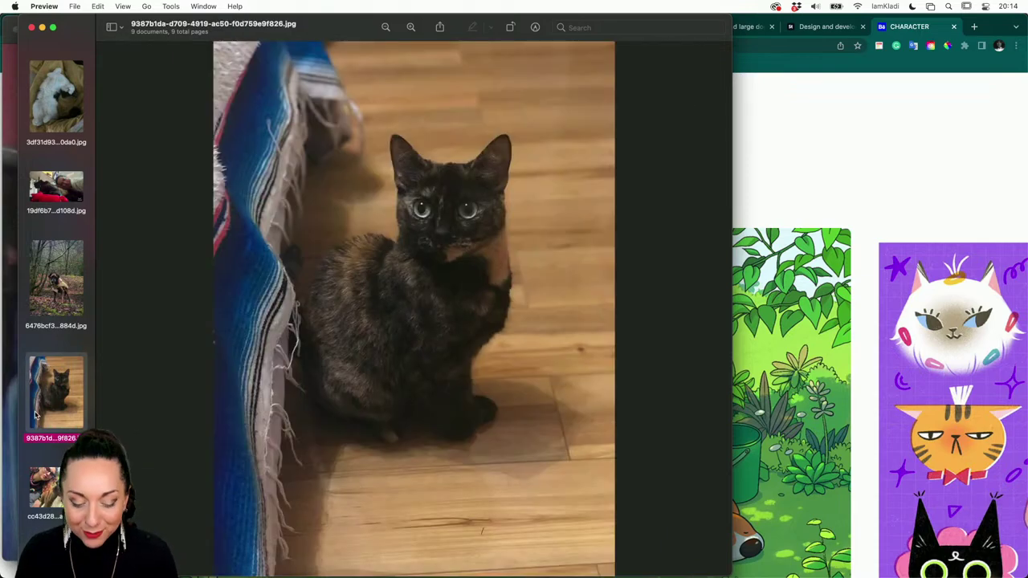
click(36, 486)
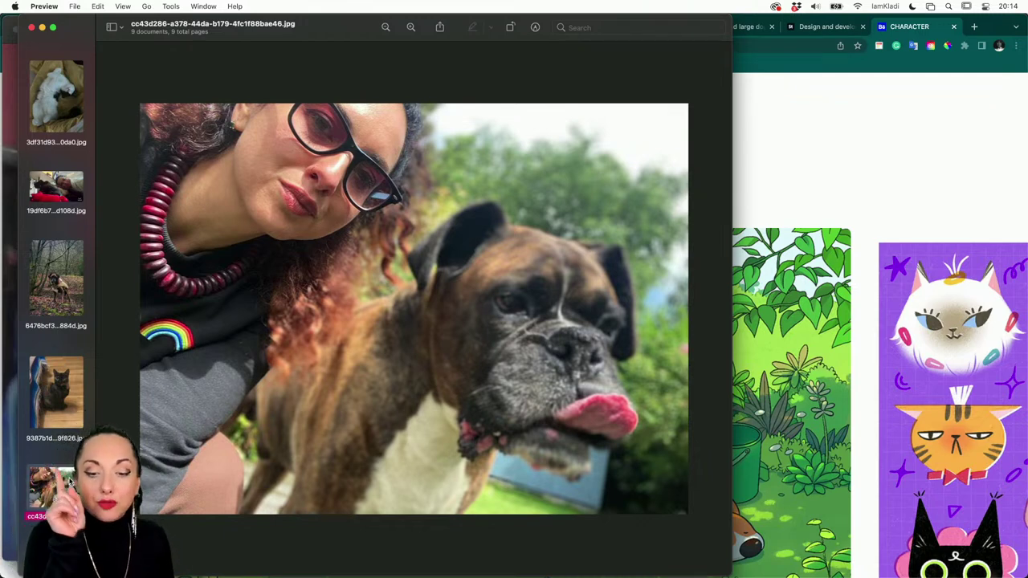
Flip through the cat photos to the boxer selfie and the boxer under blue sky.
click(65, 381)
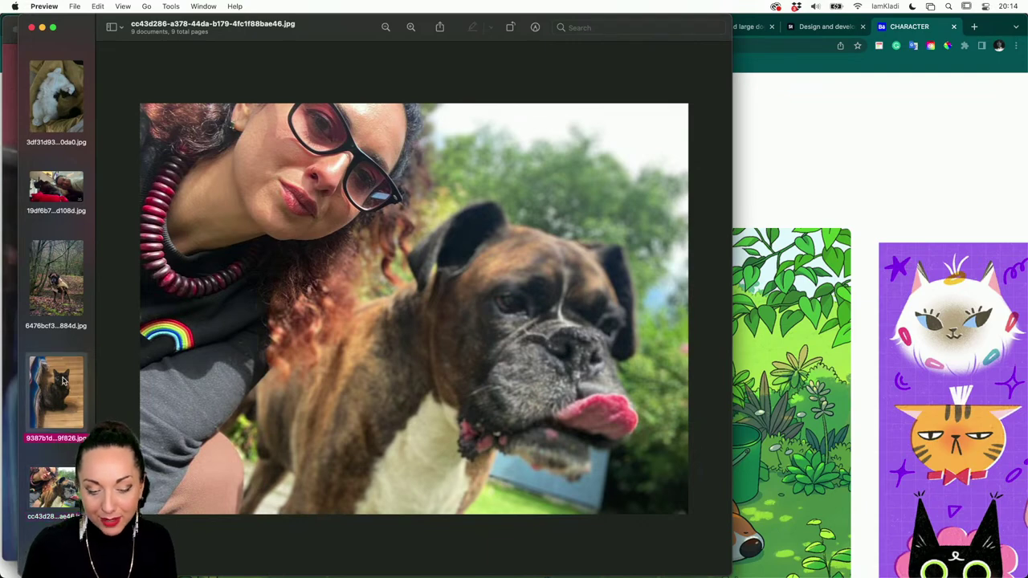
click(70, 114)
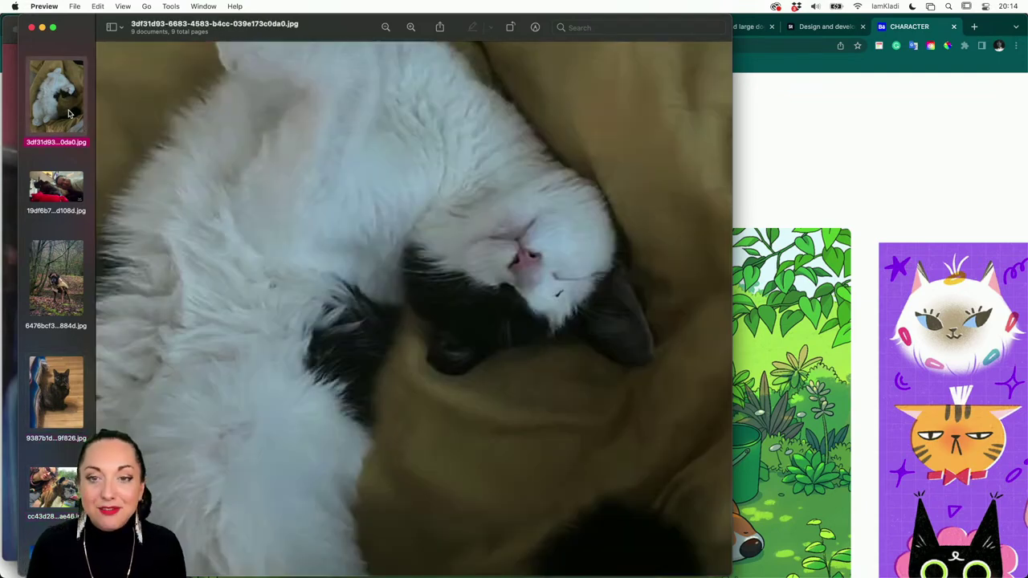
scroll(75, 256, down, 3)
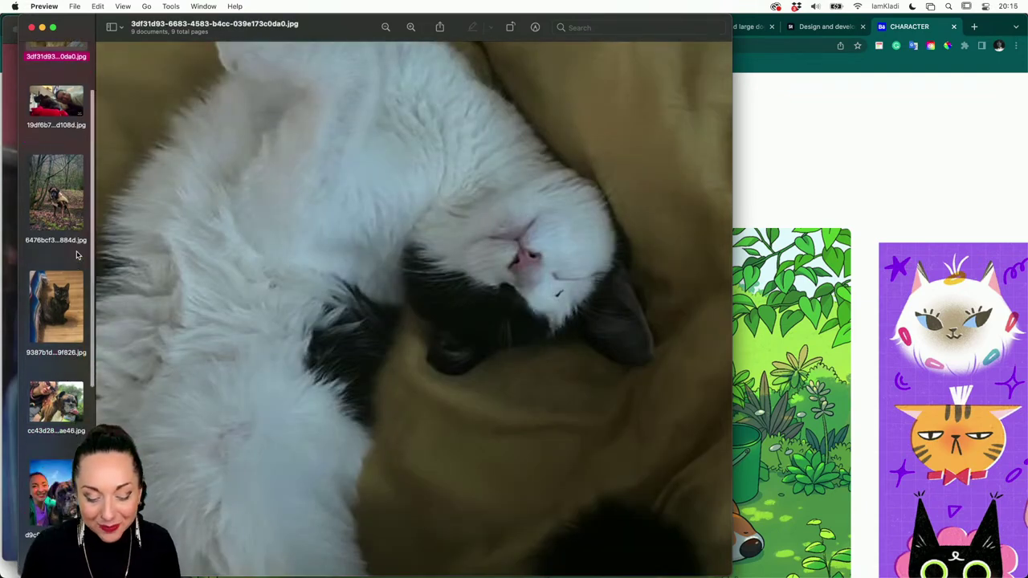
click(57, 397)
click(53, 486)
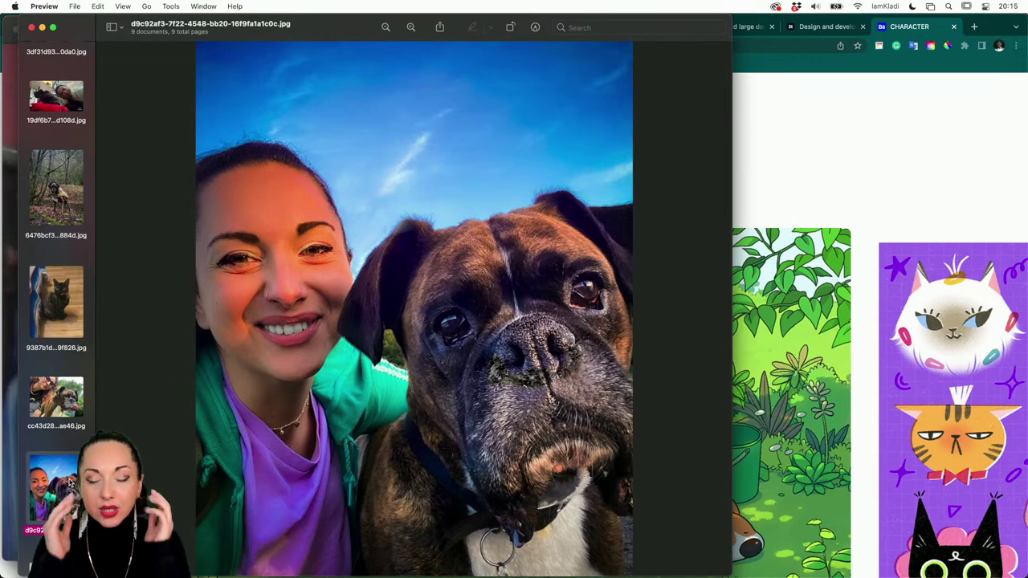
View the decking boxer, the boxed cats and the painted boxer, then bring Illustrator forward.
scroll(57, 457, down, 3)
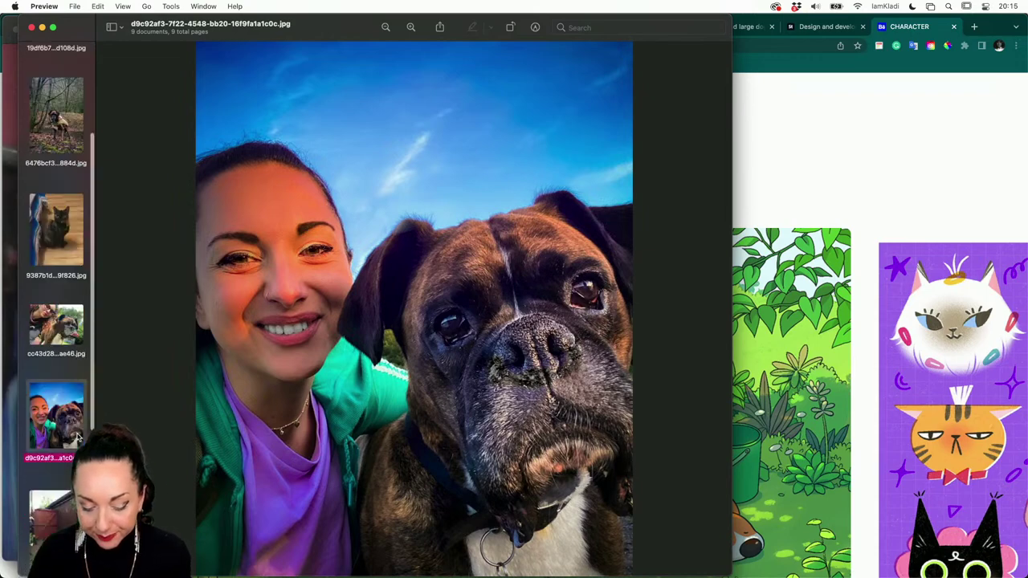
click(57, 457)
scroll(56, 457, down, 4)
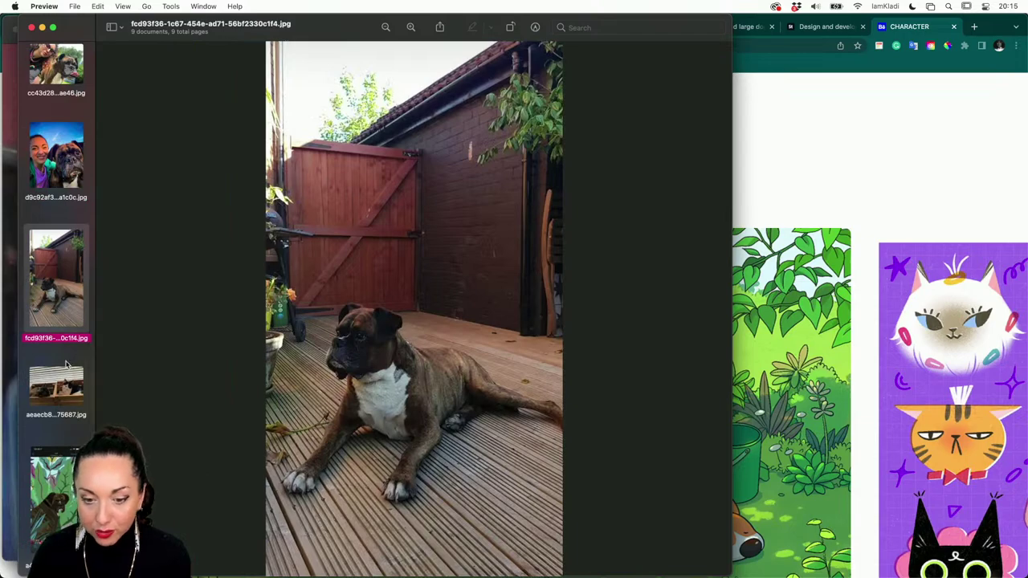
click(59, 389)
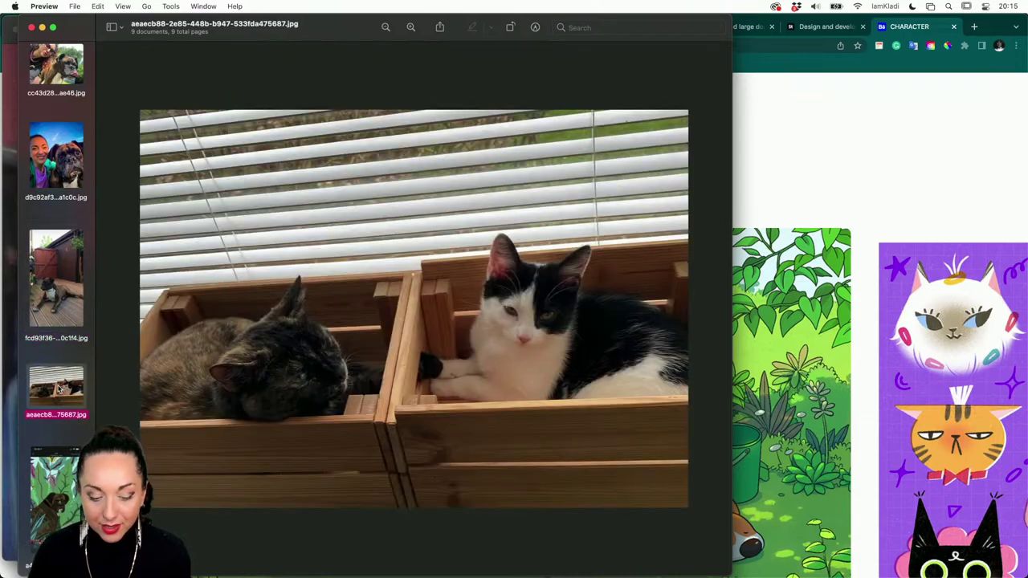
click(63, 480)
scroll(377, 316, up, 5)
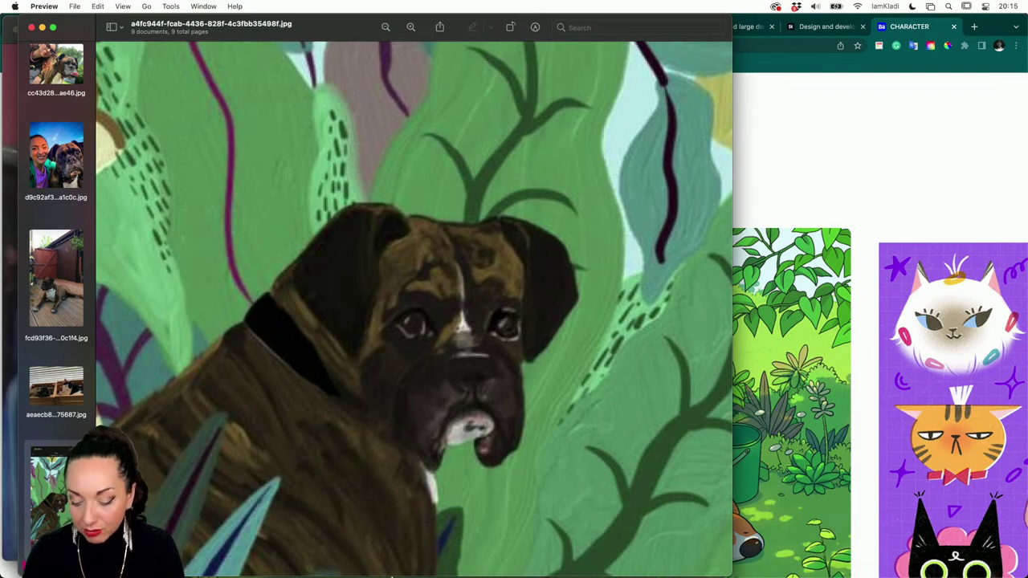
click(379, 558)
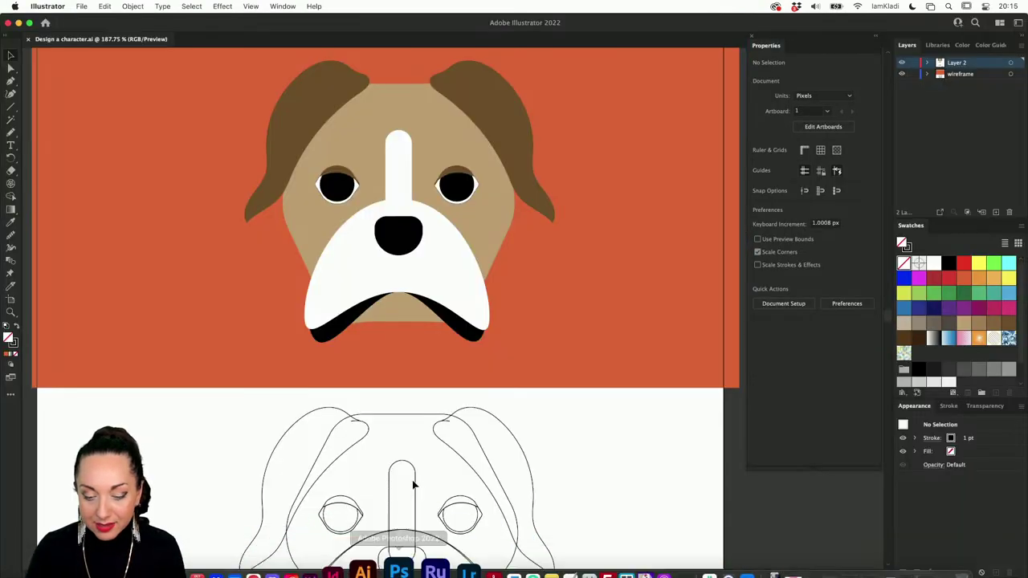
Show Mission Control with Illustrator, Preview, Slack and Chrome windows laid out.
scroll(413, 485, down, 5)
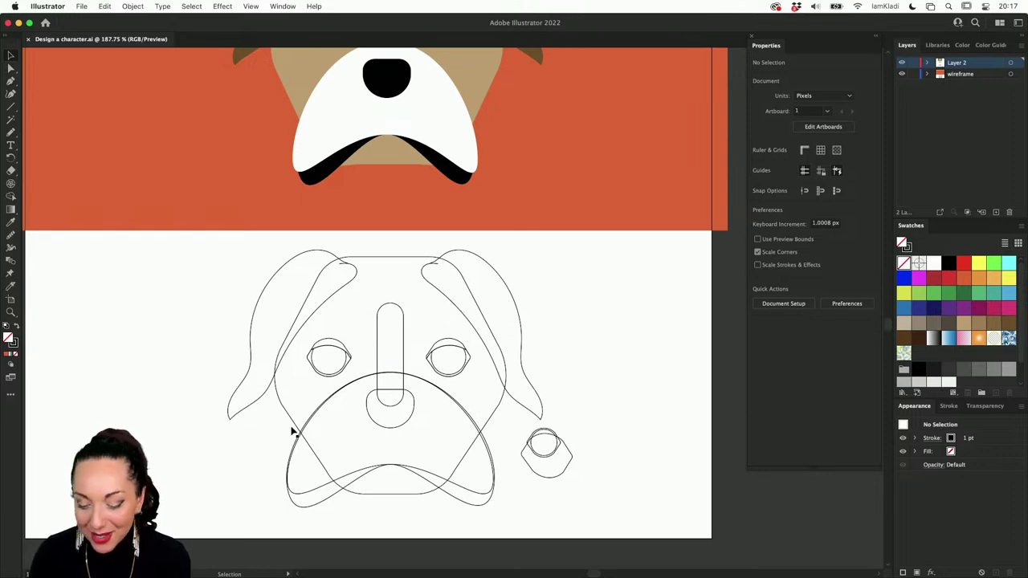
mouse_move(1, 576)
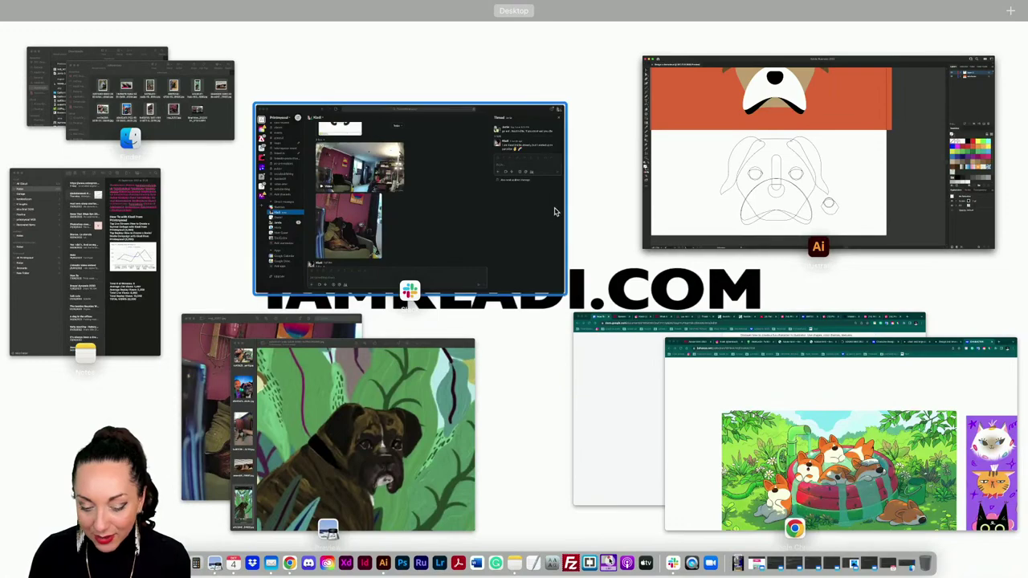
Bring Preview forward and close the separate img_8257 boxer-on-sofa photo.
click(212, 377)
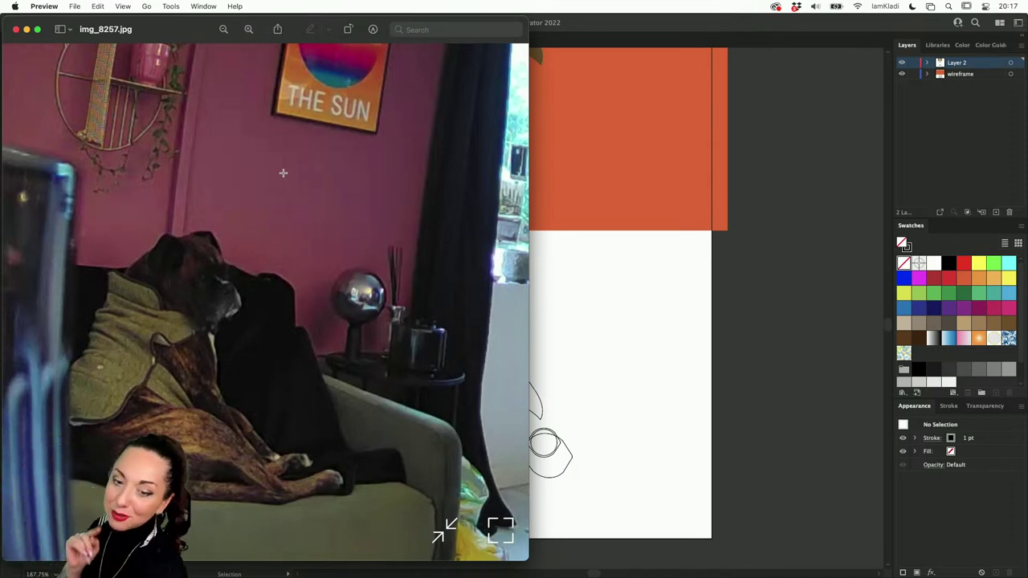
click(16, 30)
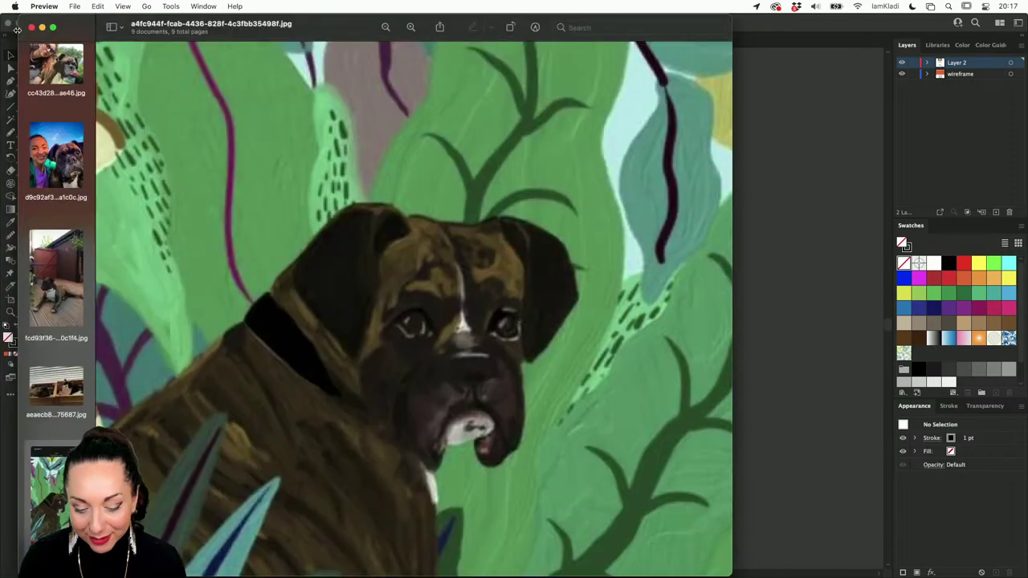
Close the painted boxer window, refocus the character document, and go to Illustrator's Home screen.
click(32, 28)
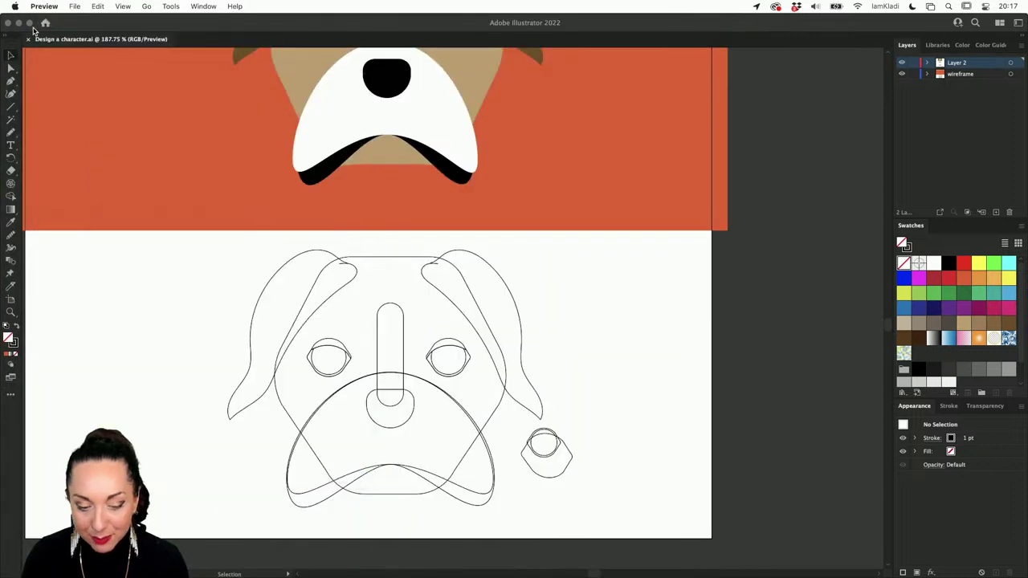
click(262, 237)
scroll(261, 239, down, 5)
scroll(261, 239, up, 2)
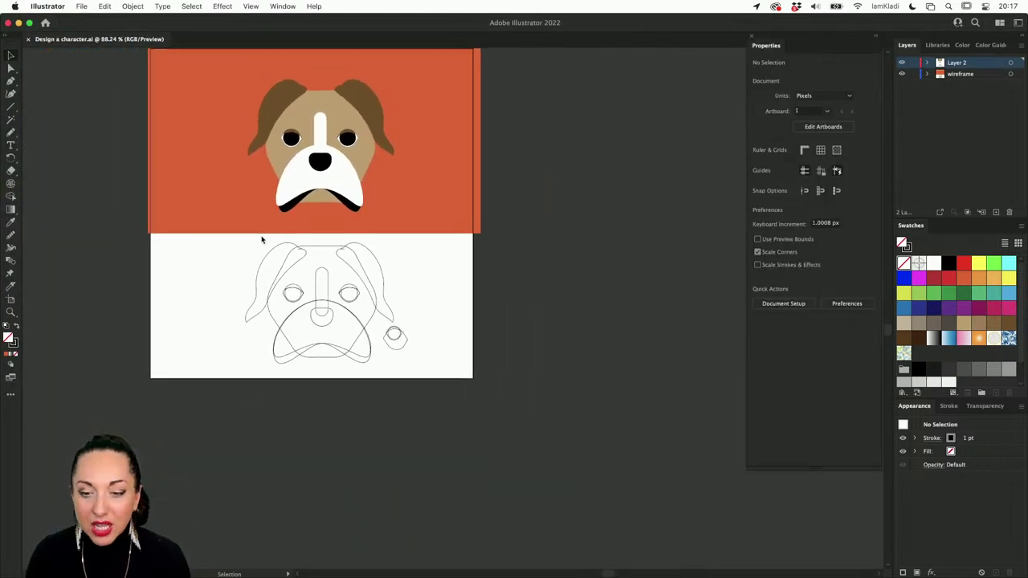
scroll(261, 239, up, 4)
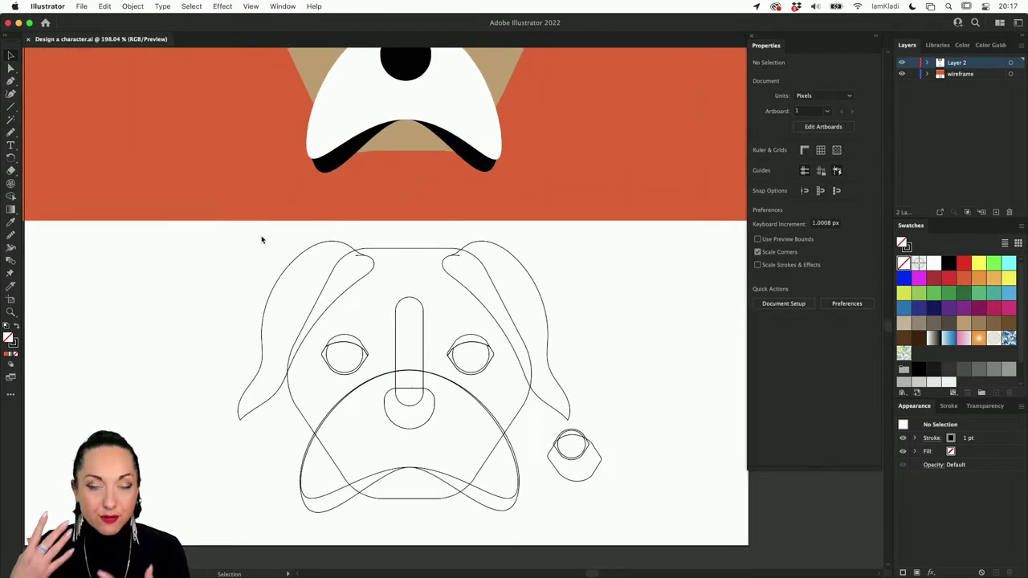
scroll(382, 299, right, 2)
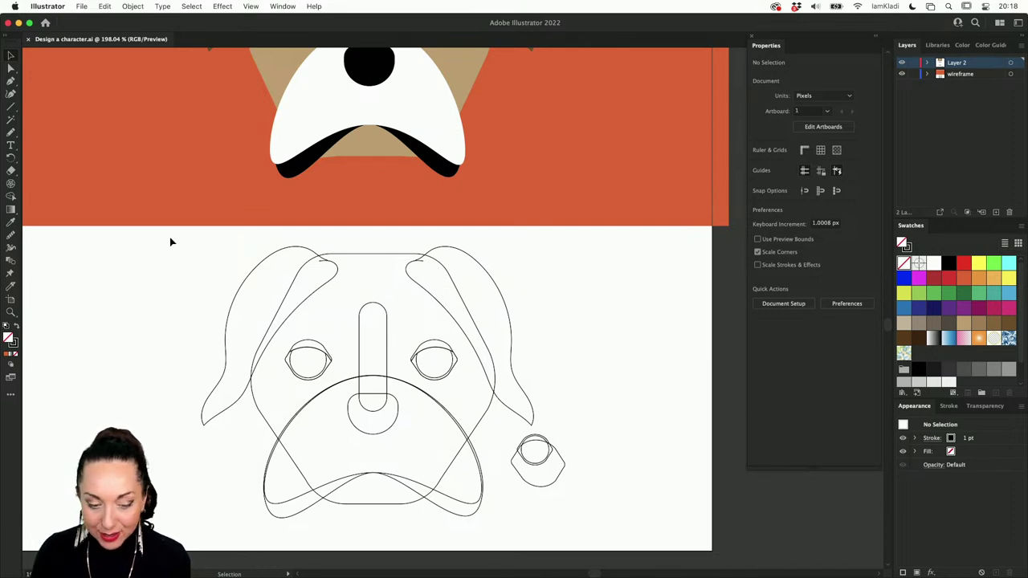
click(45, 24)
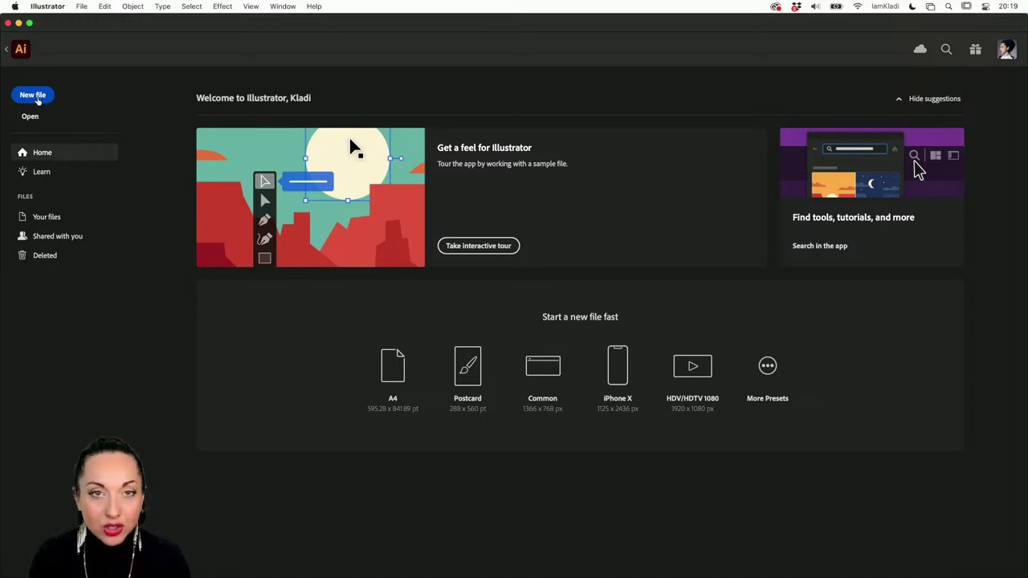
Start a new document, look over the Print presets, then switch to the Web presets at 1366 × 768 px.
click(37, 100)
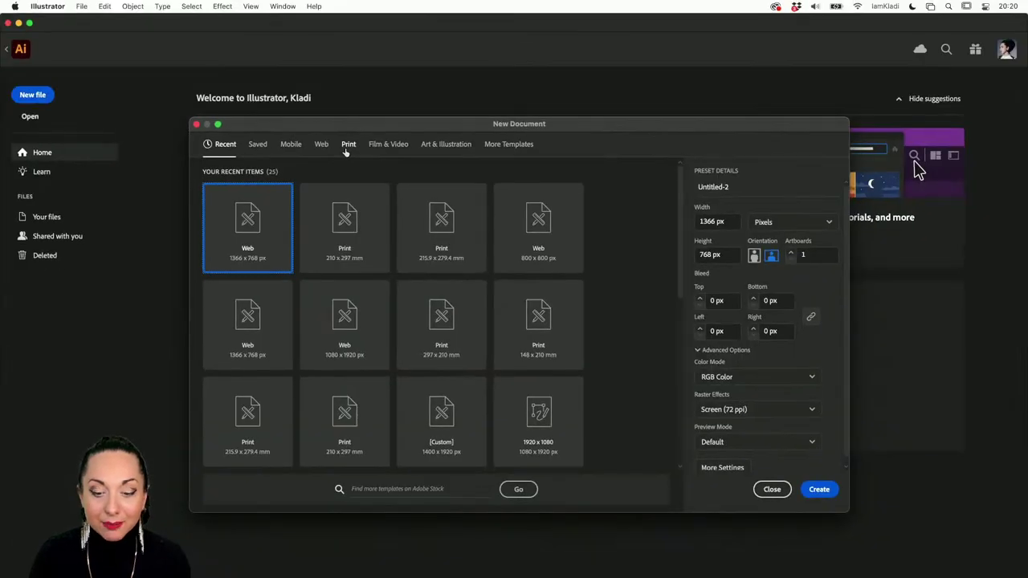
click(347, 149)
click(800, 188)
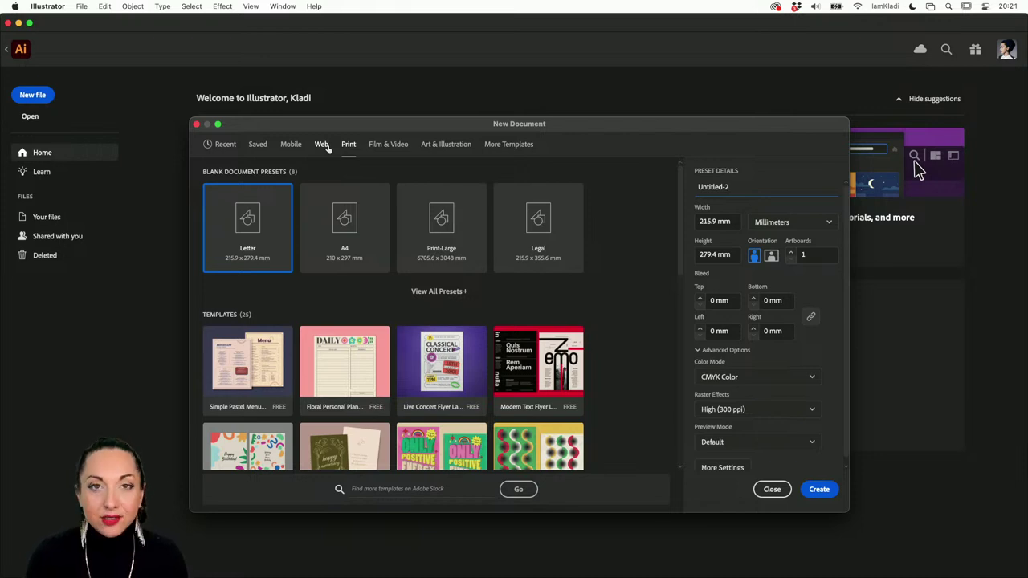
click(320, 145)
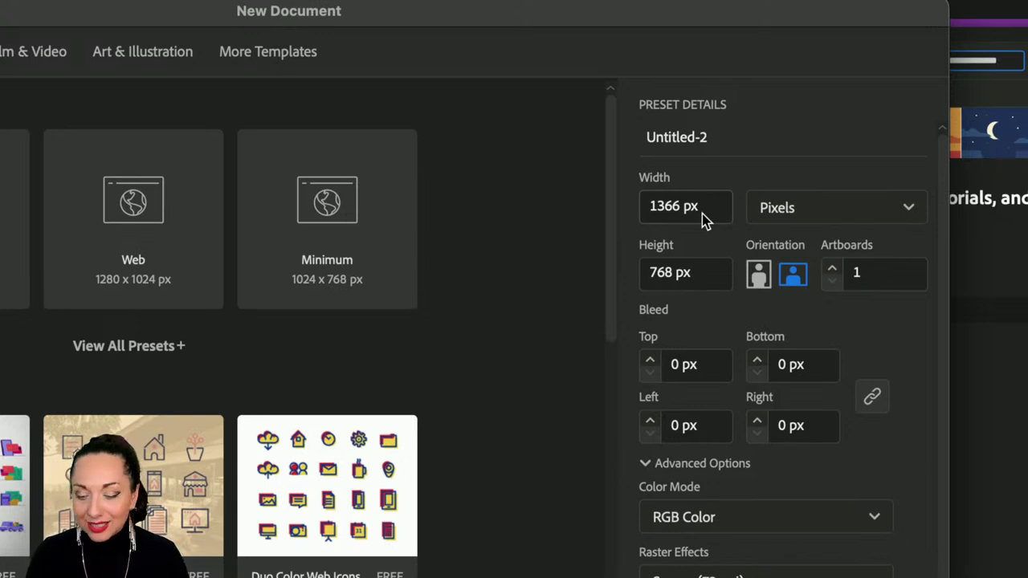
Replace Untitled-2 with the name HOW TO CHARACTER and choose Medium (150 ppi) raster effects.
click(707, 153)
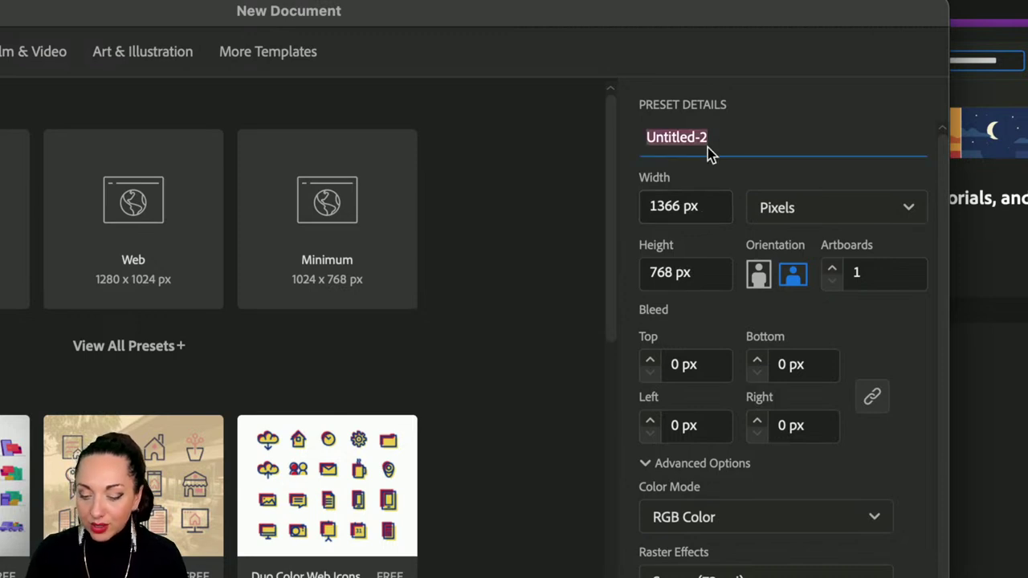
text(C)
key(BackSpace)
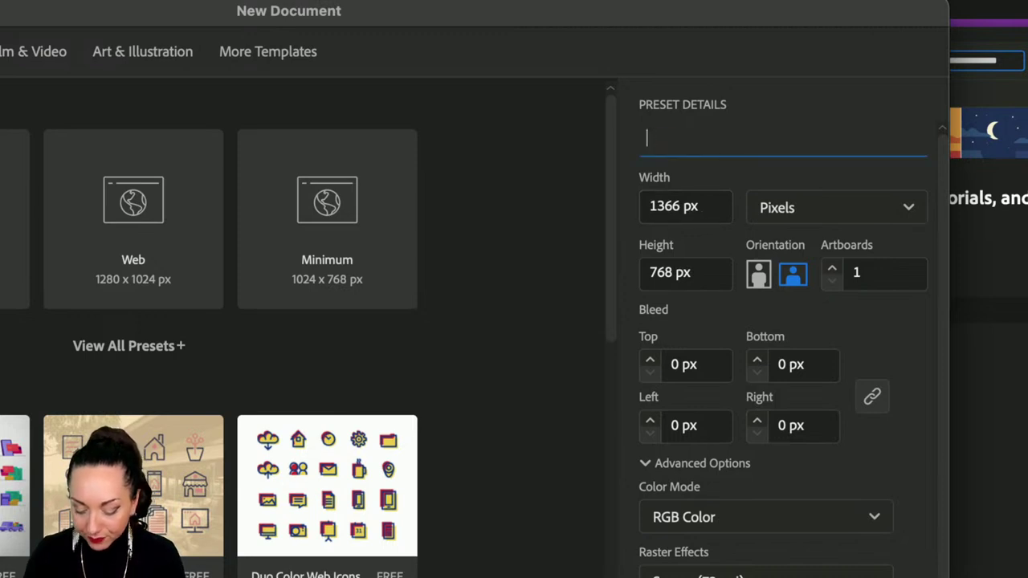
text(OW TO CHA)
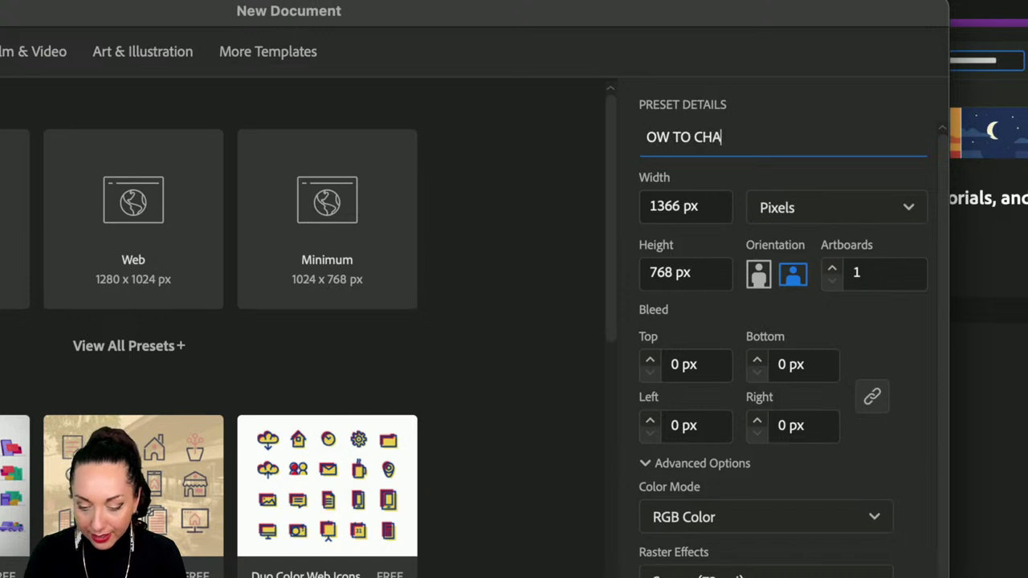
text(RACTER)
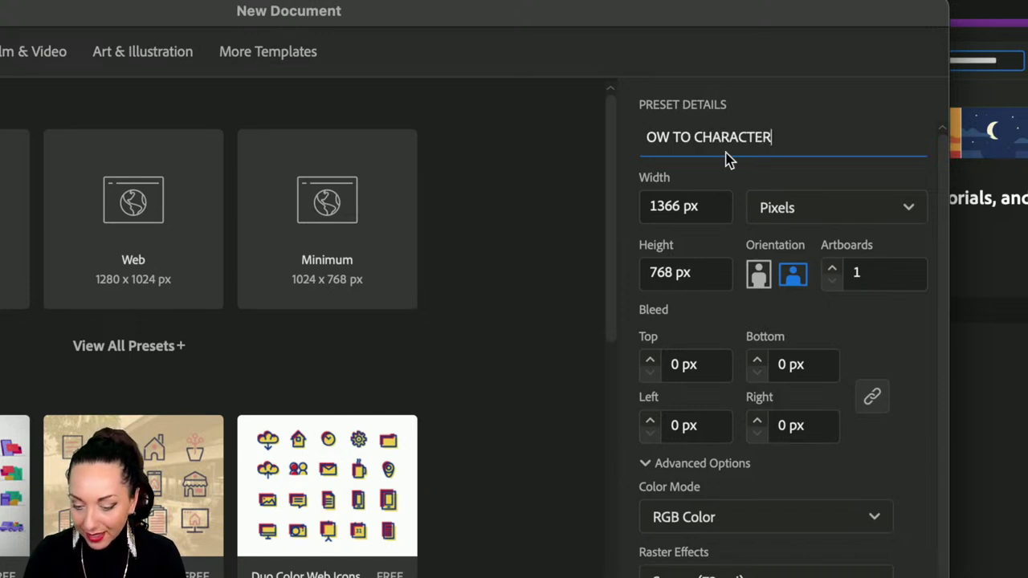
click(651, 138)
text(H)
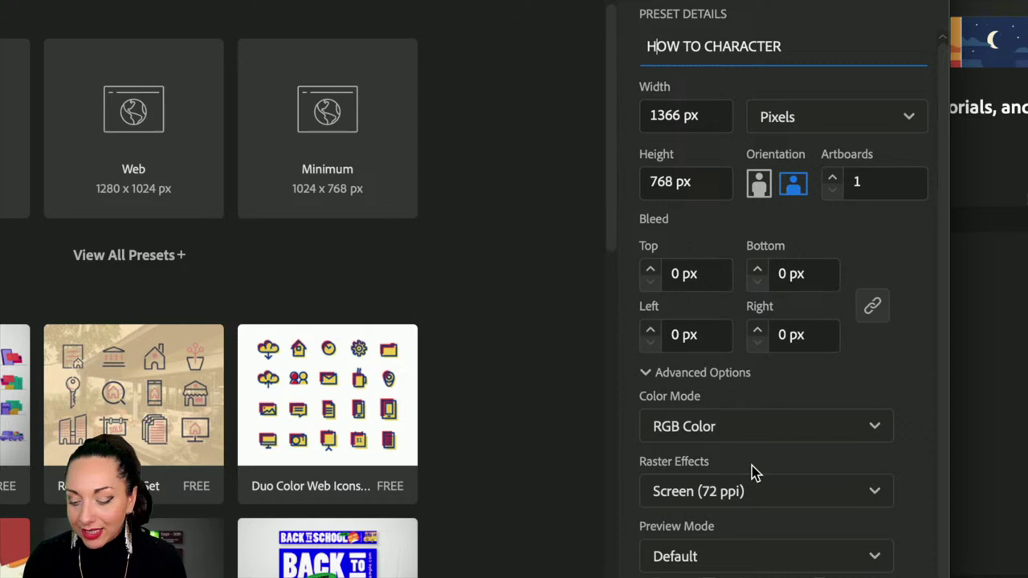
click(741, 490)
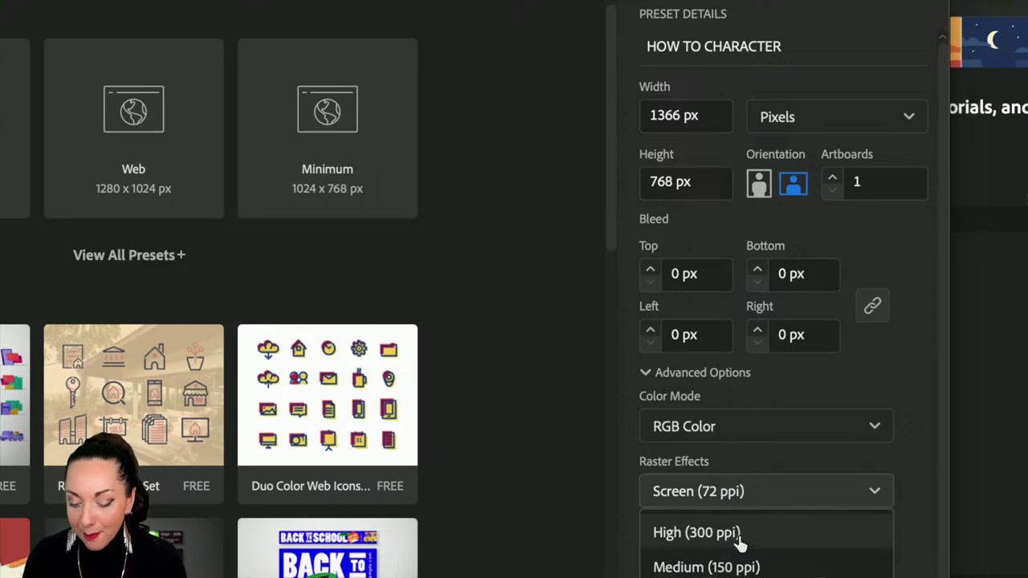
click(737, 568)
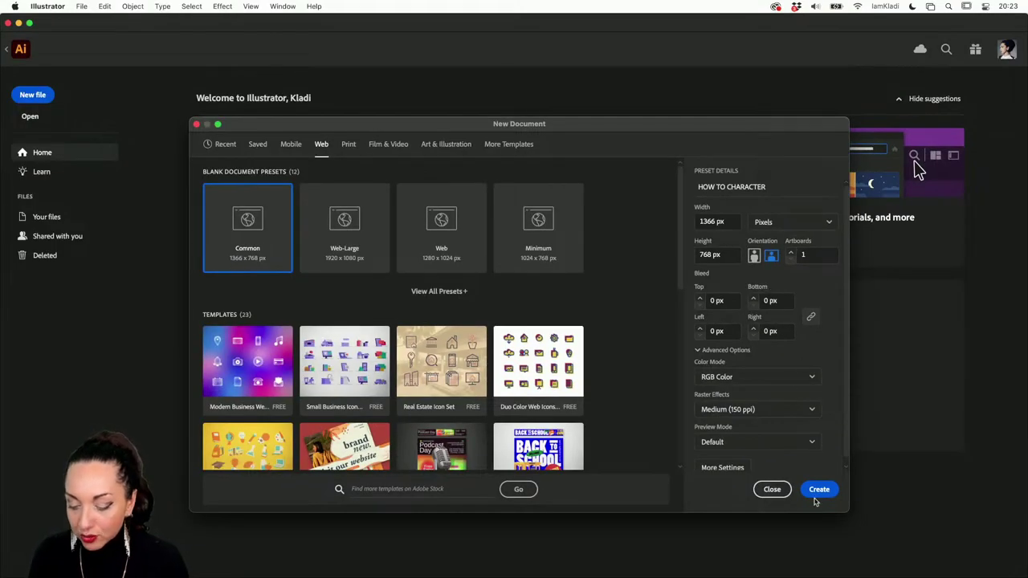
Create the HOW TO CHARACTER document and save it locally as an Illustrator 2020 .ai file.
click(820, 491)
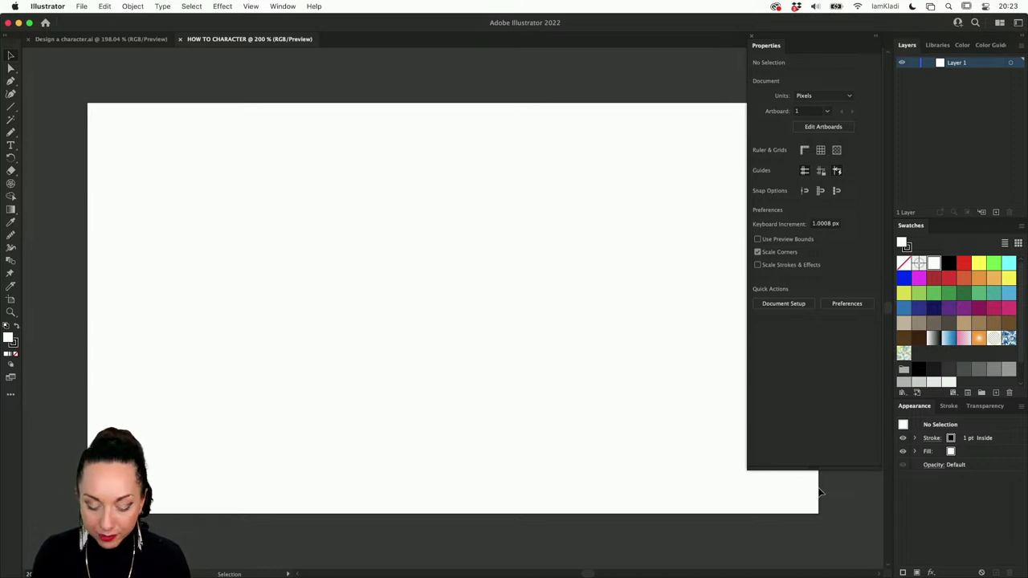
key(super+s)
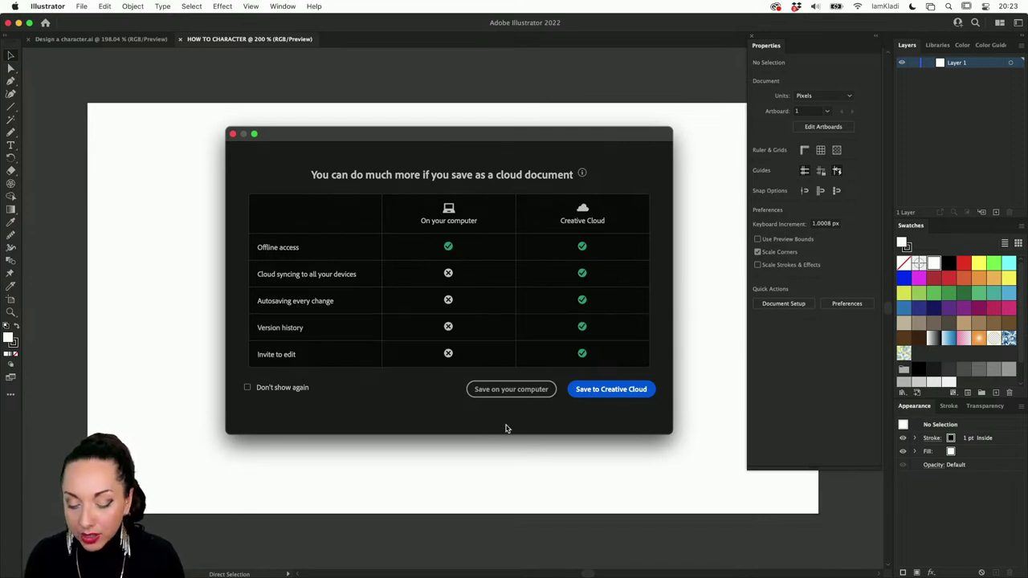
click(499, 392)
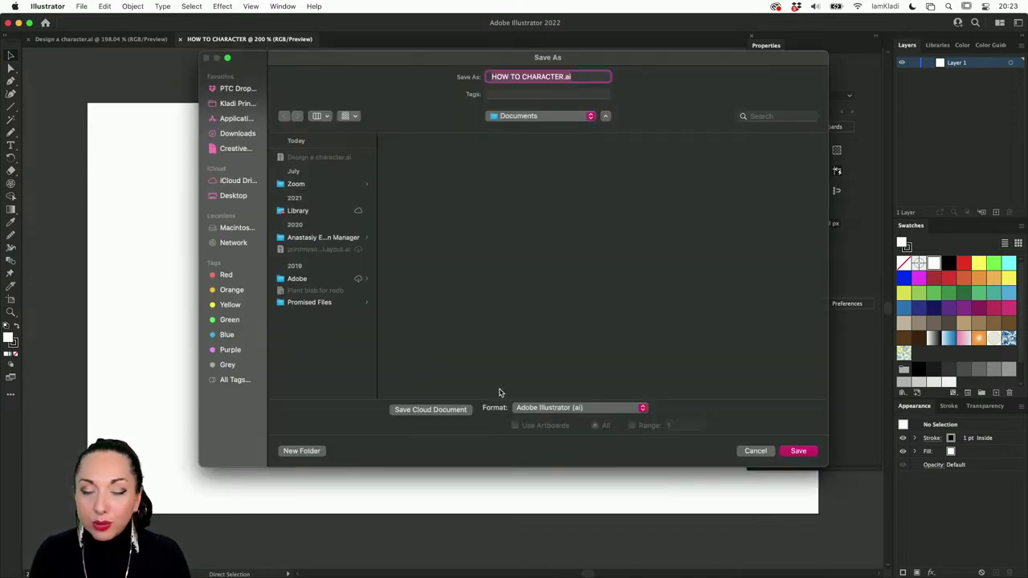
click(235, 196)
click(803, 454)
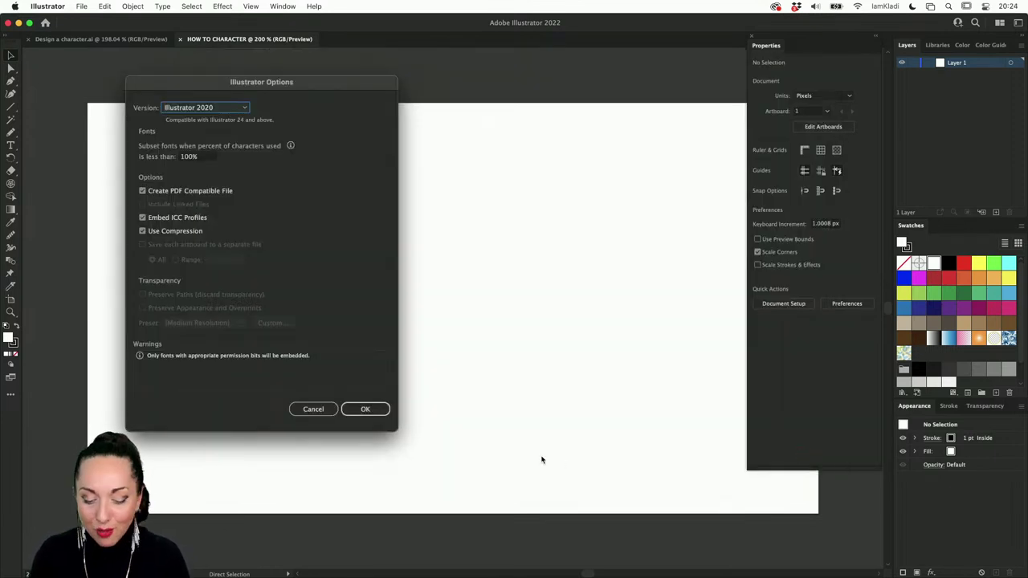
click(363, 411)
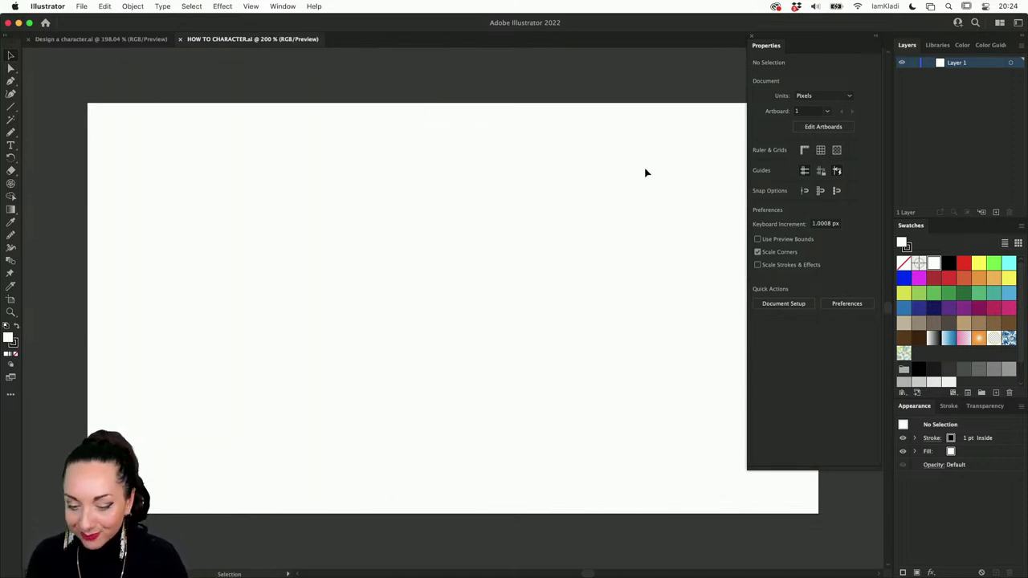
Show the Creative Cloud libraries list, then switch to the Finder references folder.
mouse_move(250, 570)
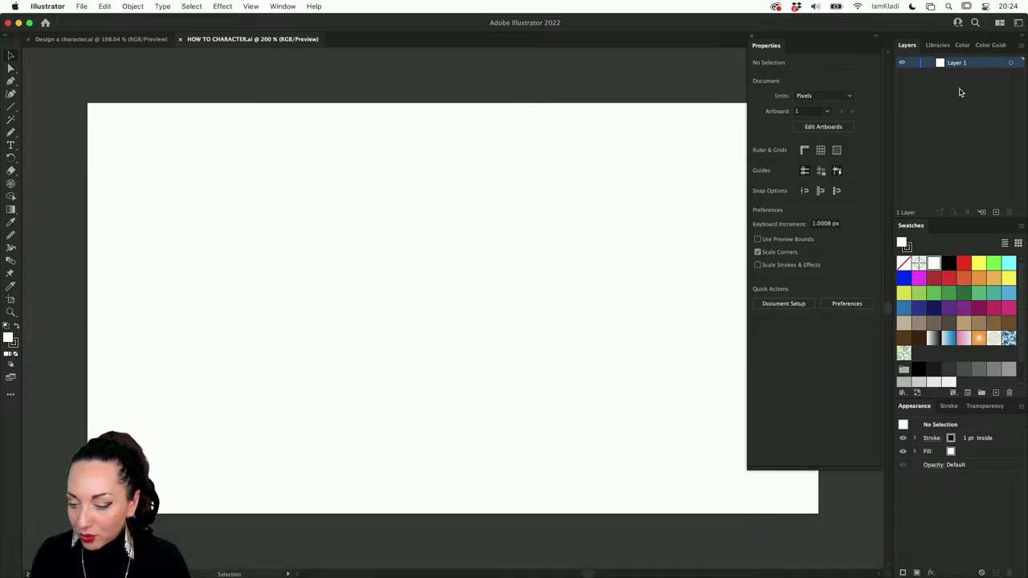
click(934, 46)
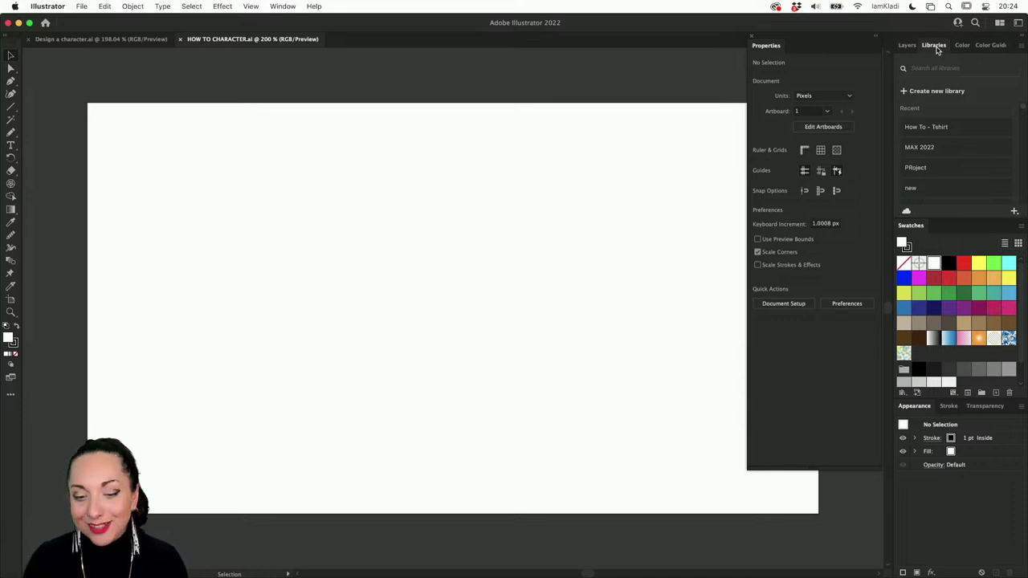
mouse_move(223, 563)
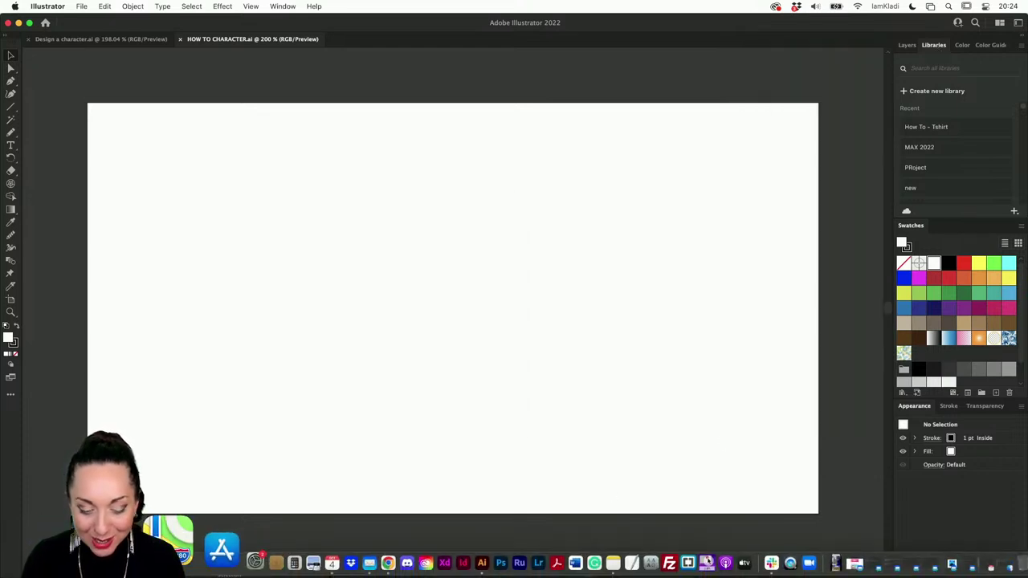
click(193, 547)
Select four dog photos including img_8257.jpg, then cancel the new library form in Illustrator.
click(329, 338)
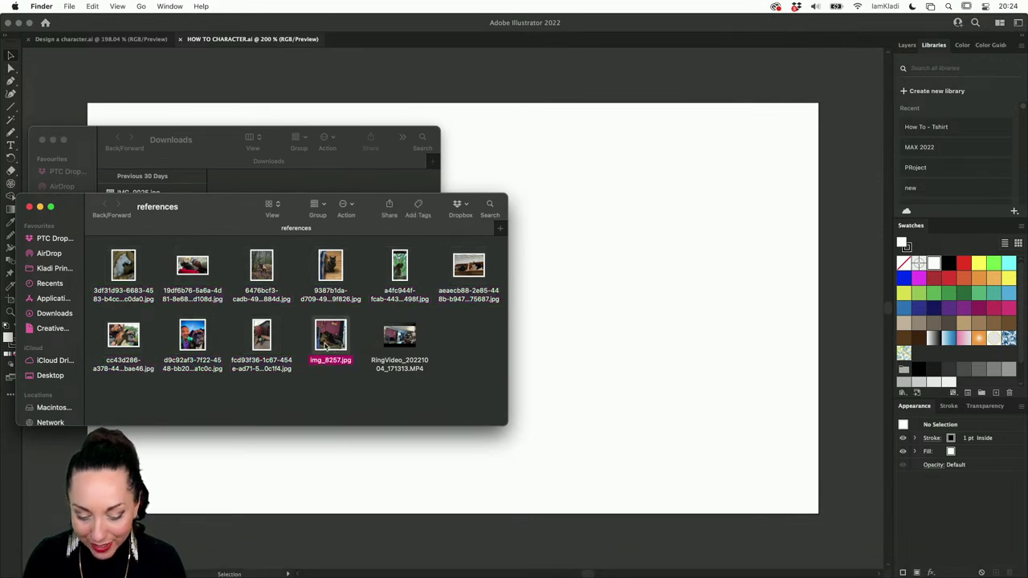
super+click(262, 334)
super+click(150, 340)
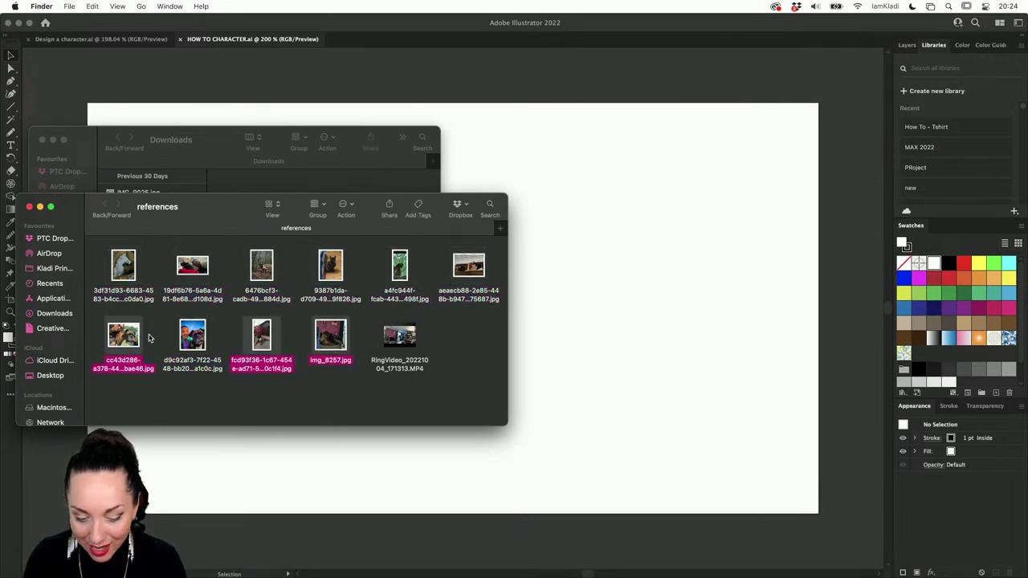
super+click(268, 274)
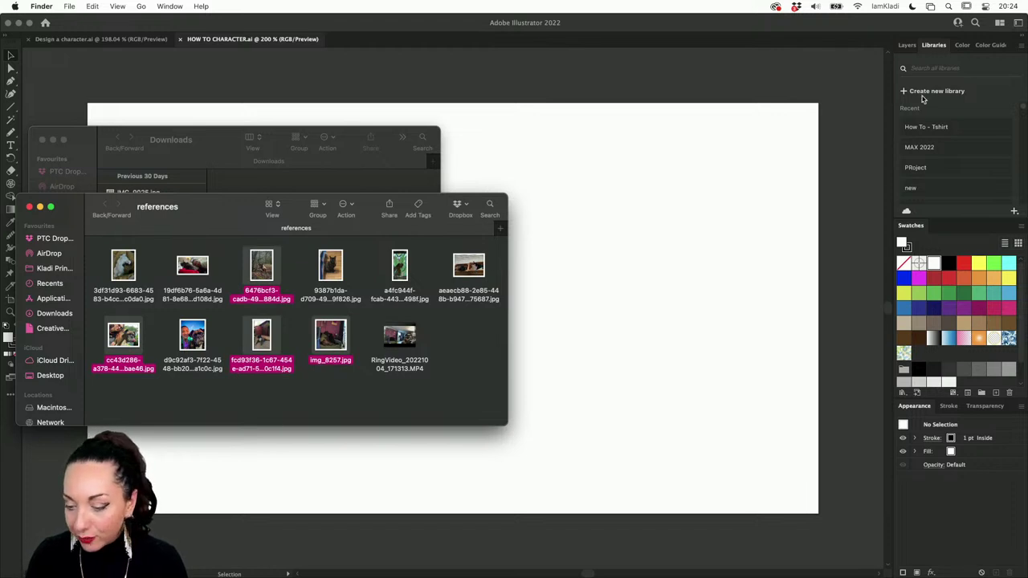
click(924, 97)
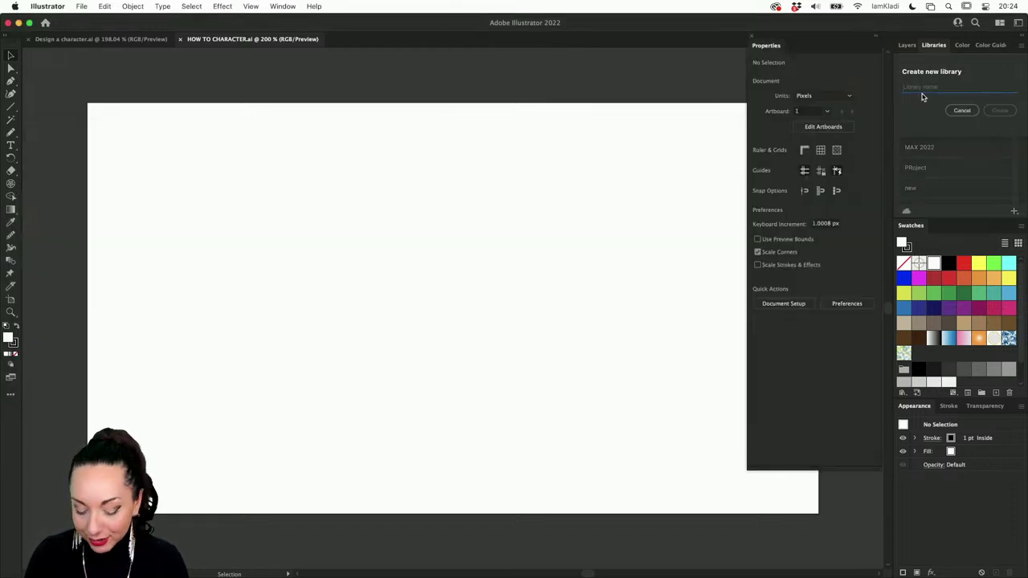
click(963, 113)
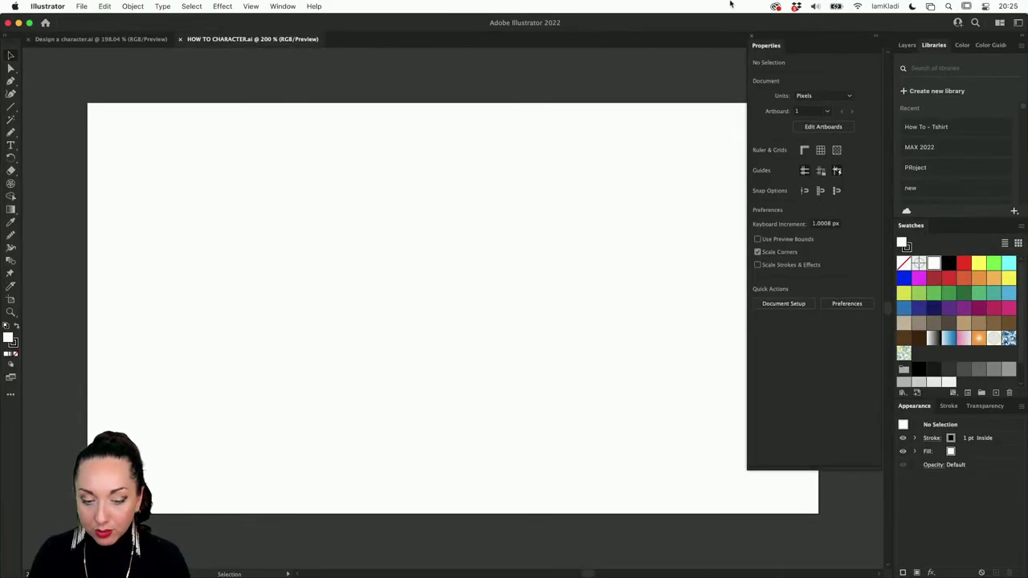
Start a new CC library and begin typing its name, HOW TO CHAR.
click(281, 6)
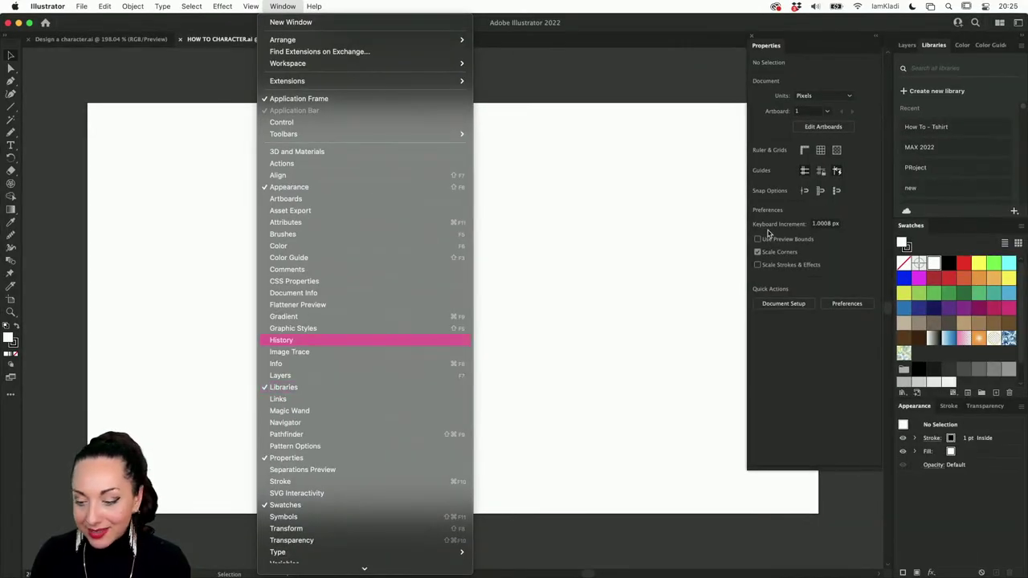
click(944, 93)
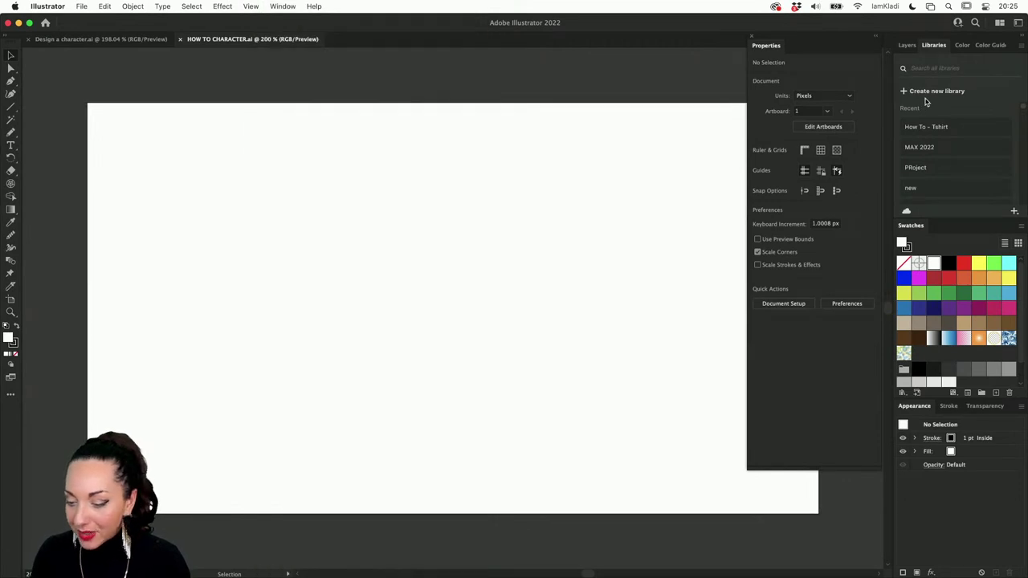
click(927, 92)
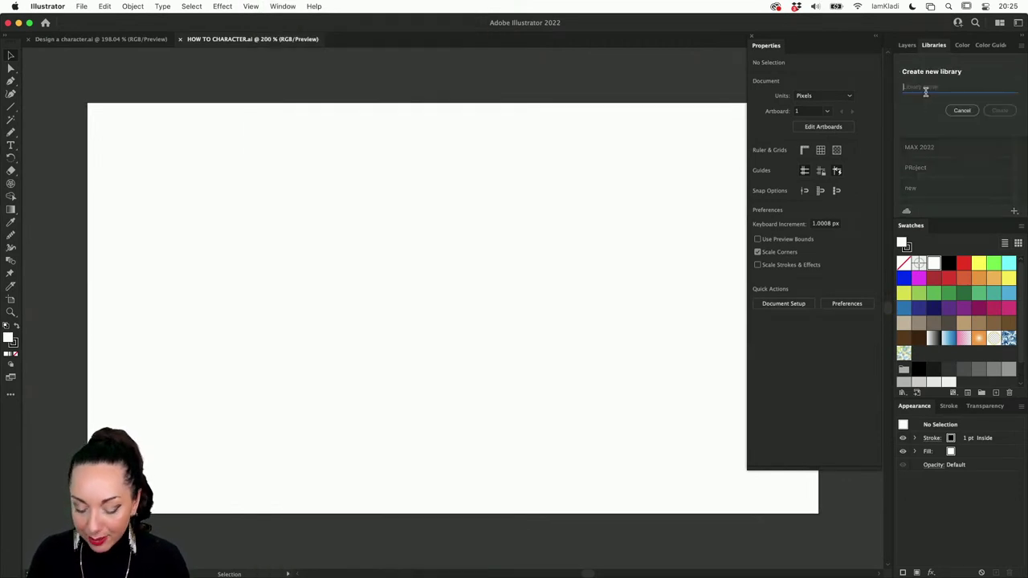
text(HOW TO CHA)
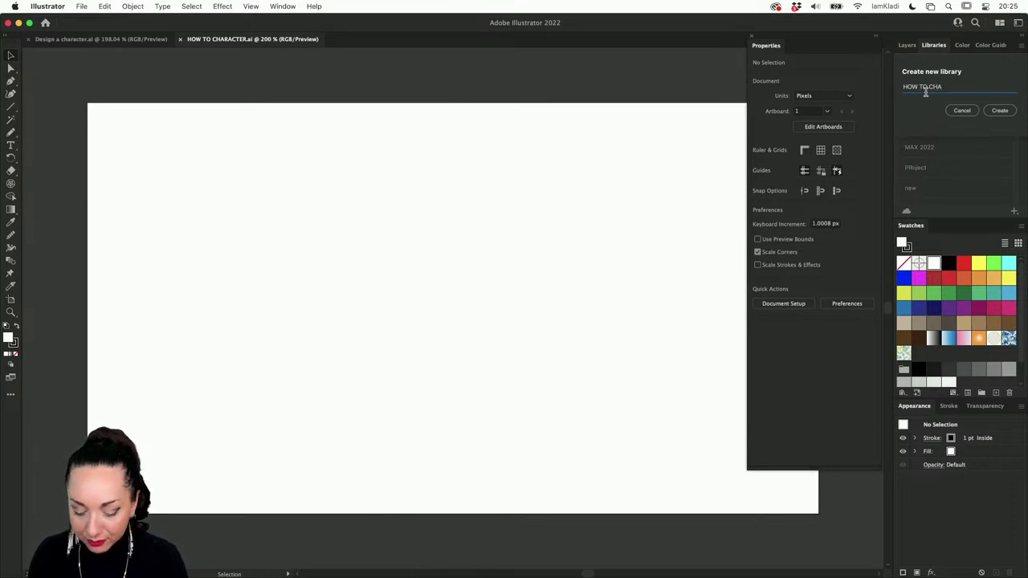
text(R)
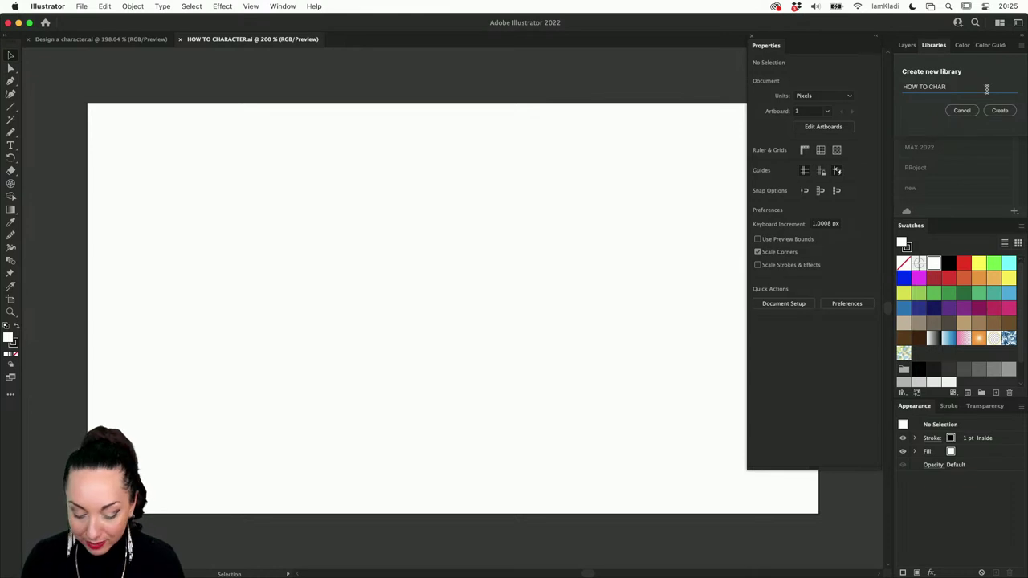
Create the HOW TO CHARACTER library and drag the four selected dog photos into it.
text(ACTER)
click(1000, 110)
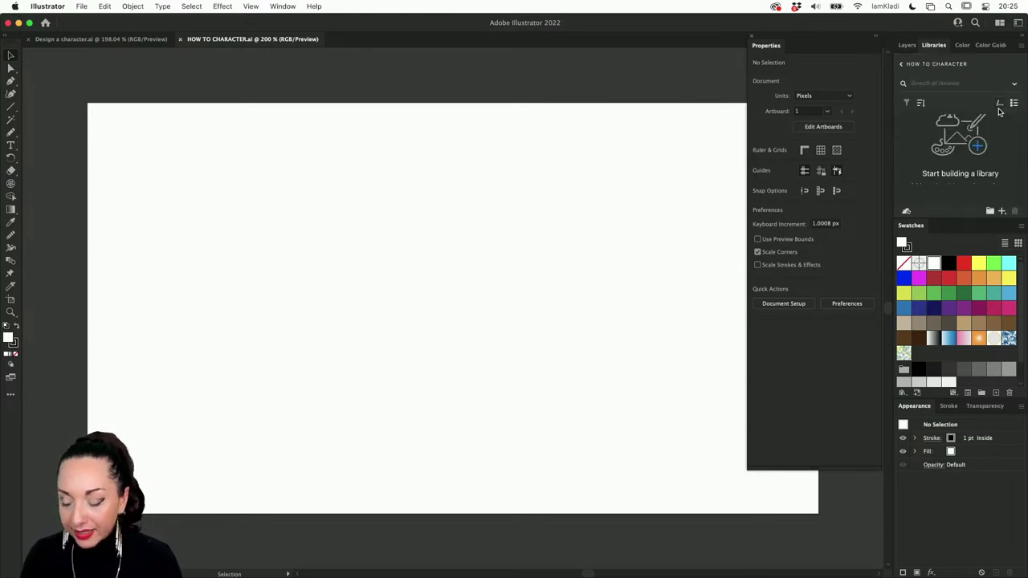
mouse_move(224, 573)
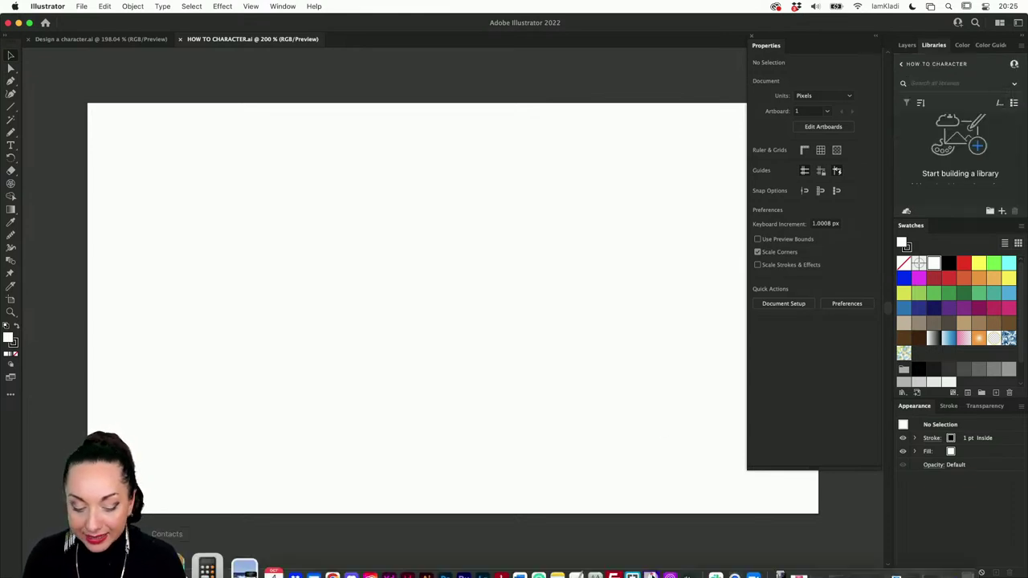
click(72, 555)
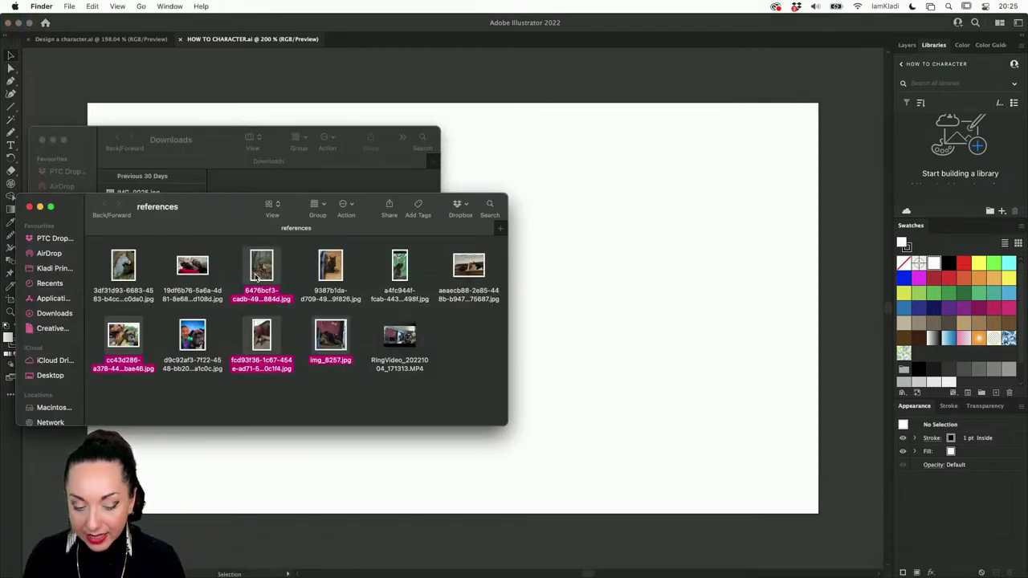
drag(257, 277, 948, 154)
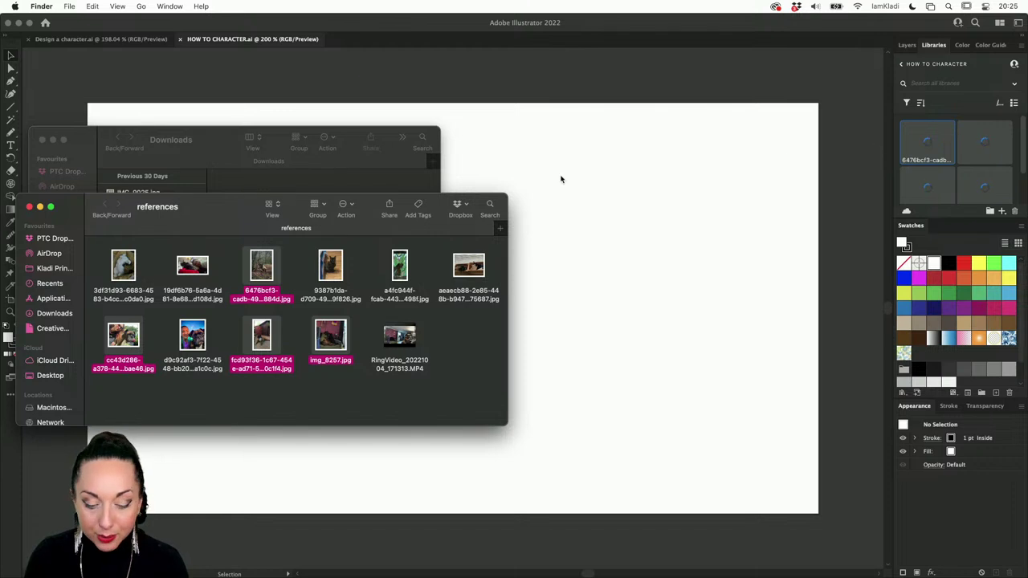
drag(261, 267, 931, 550)
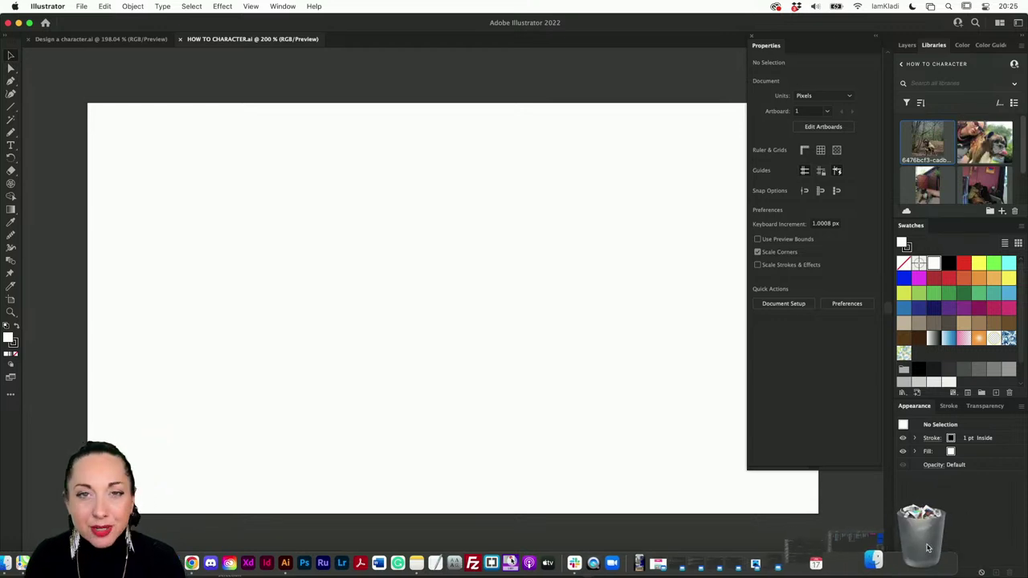
Permanently empty the Bin and return to the Illustrator document.
right_click(928, 549)
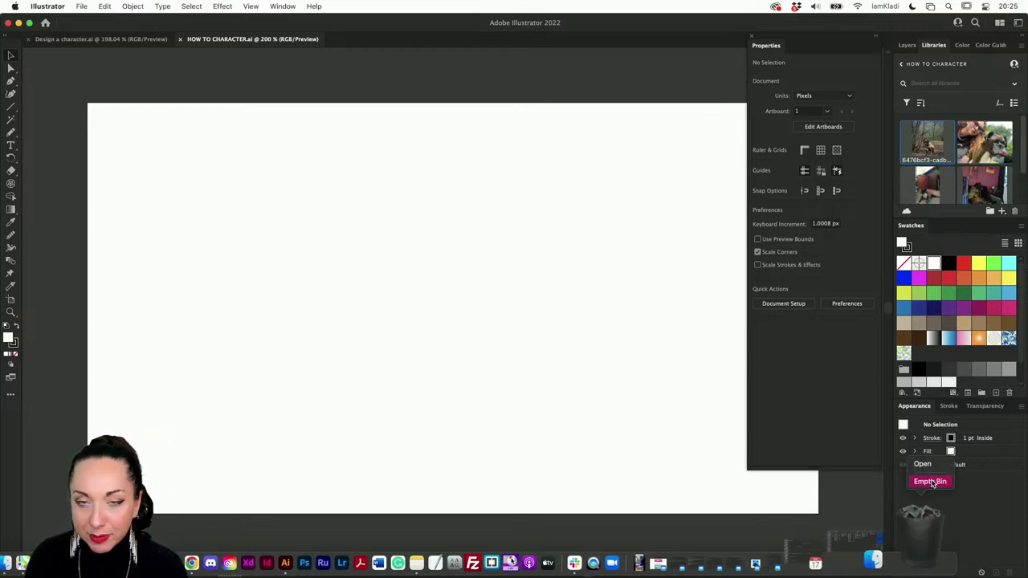
click(930, 481)
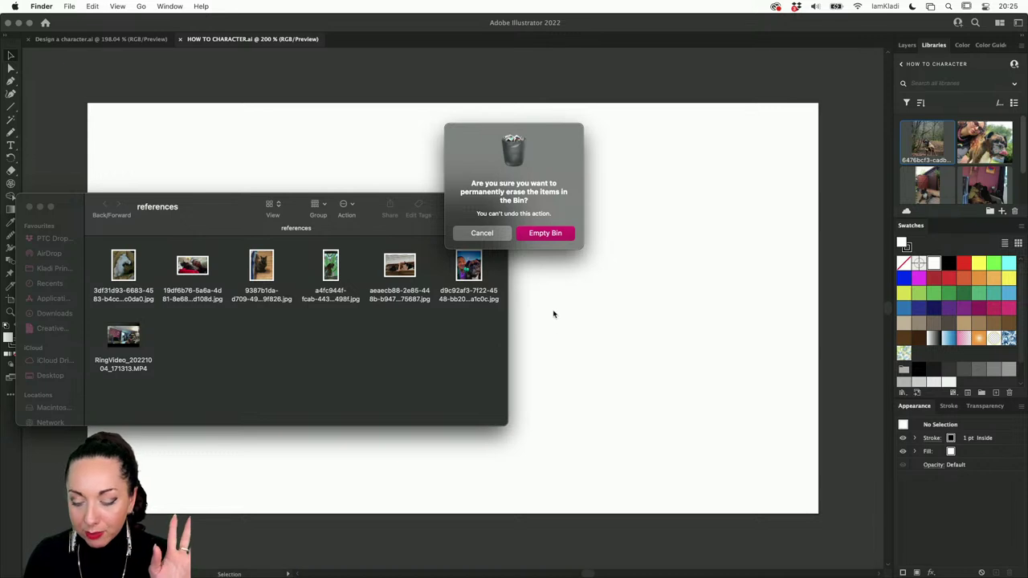
click(543, 235)
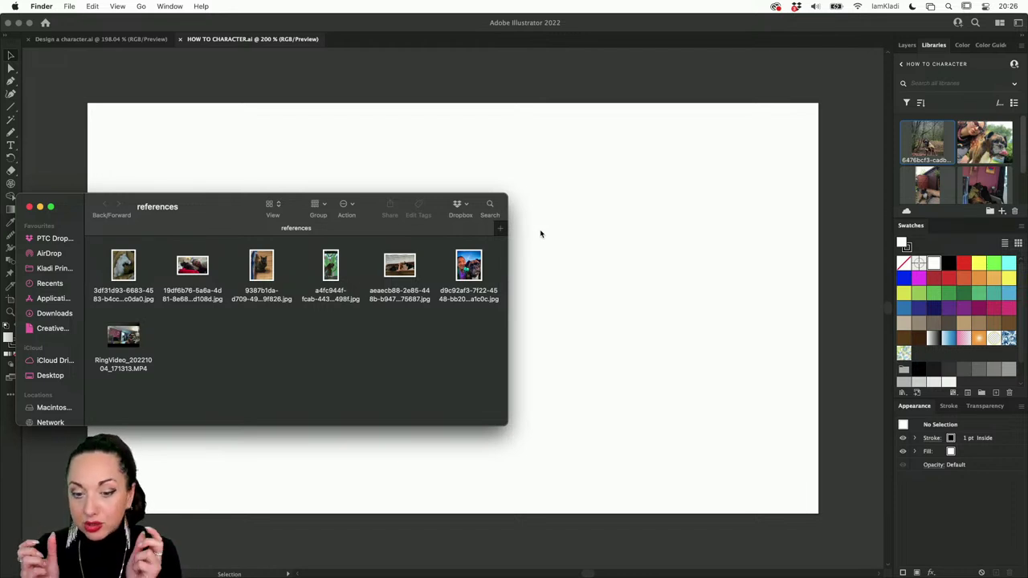
click(953, 220)
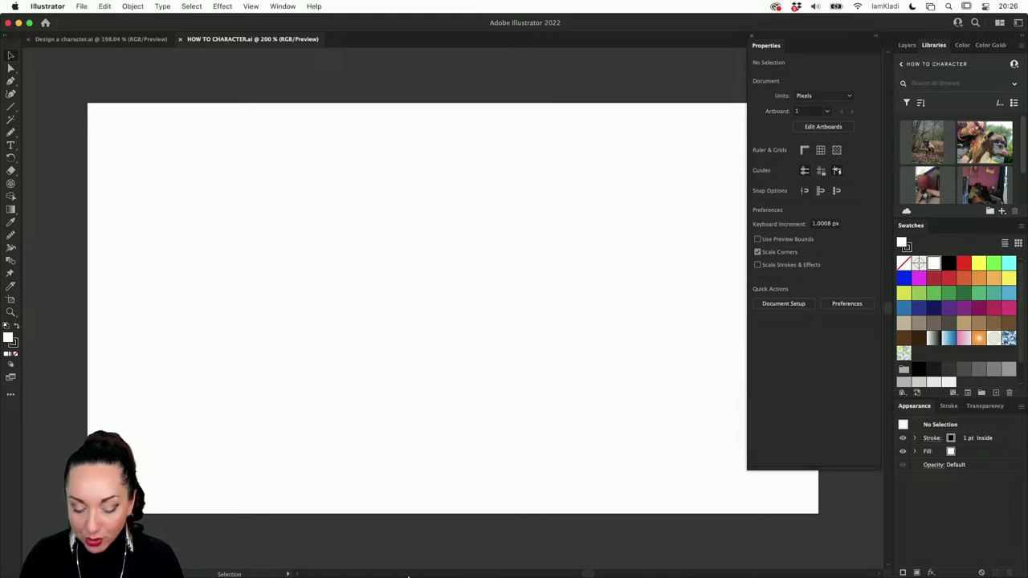
mouse_move(388, 572)
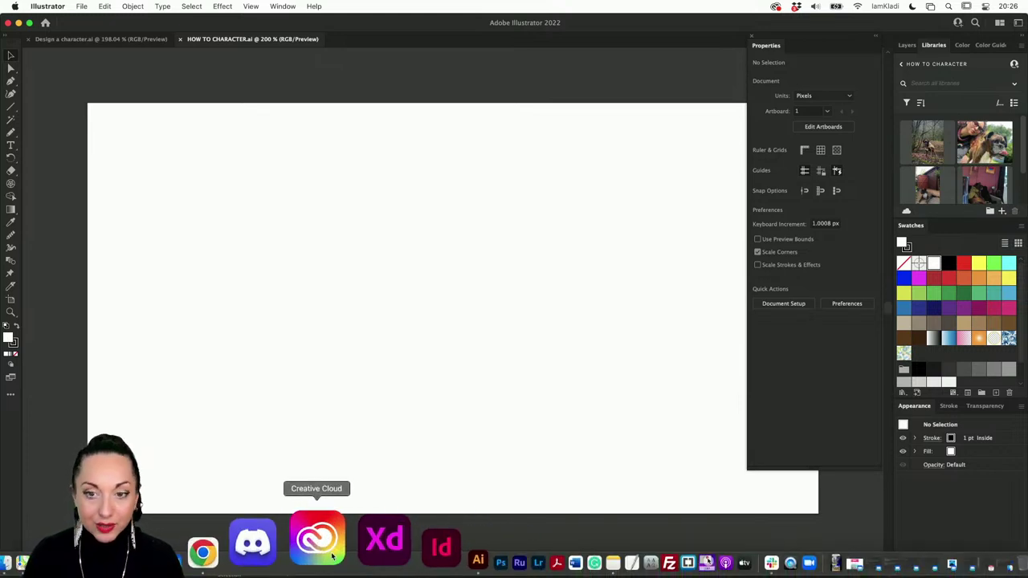
In the Creative Cloud app, open the HOW TO CHARACTER library and select its first photo.
click(333, 558)
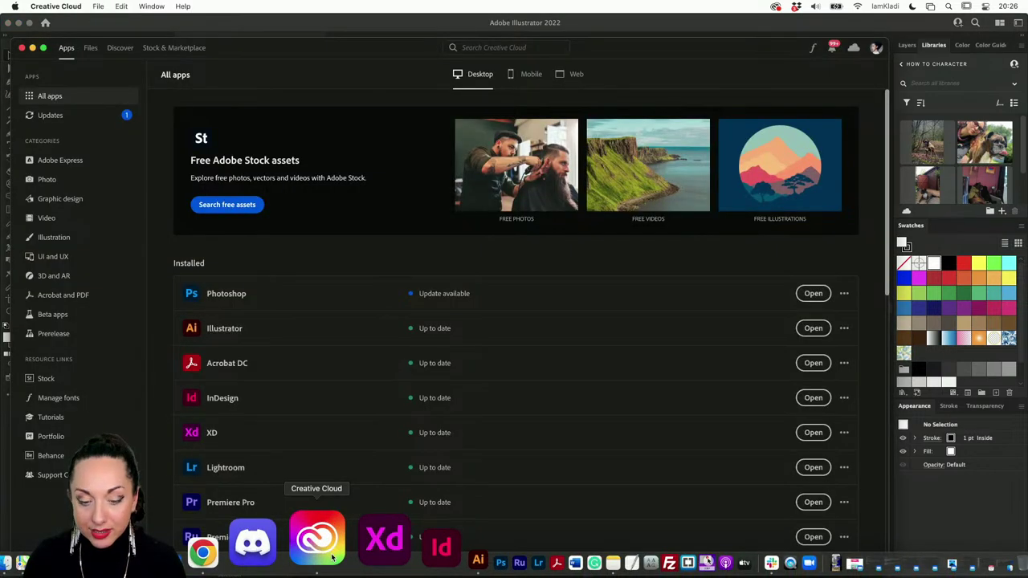
drag(253, 50, 256, 26)
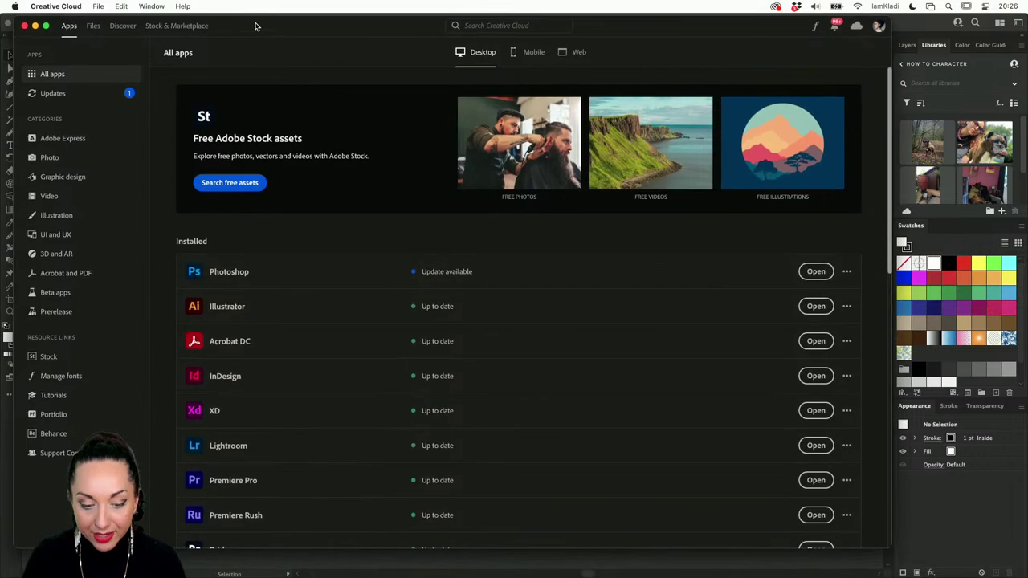
click(92, 25)
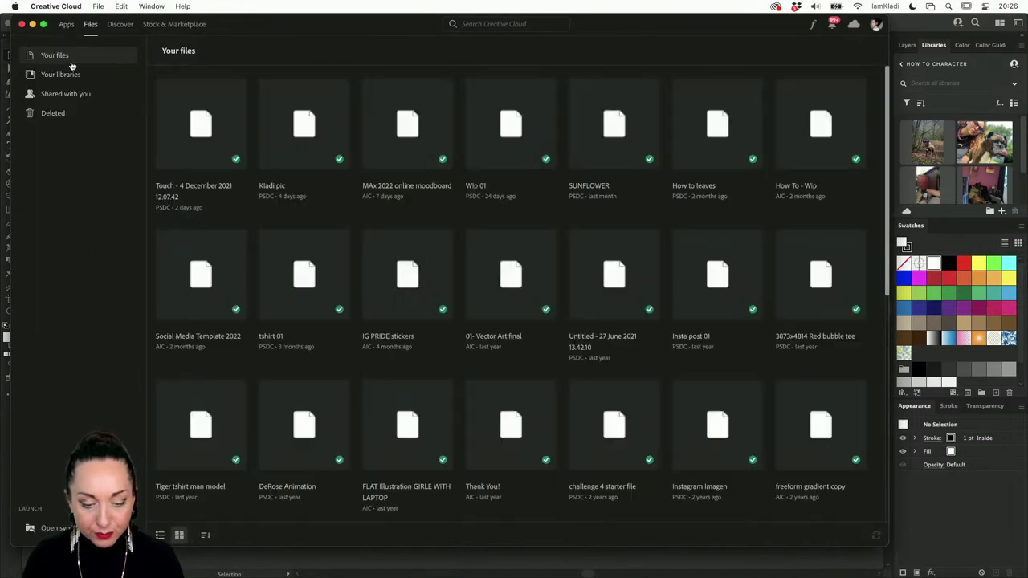
click(71, 74)
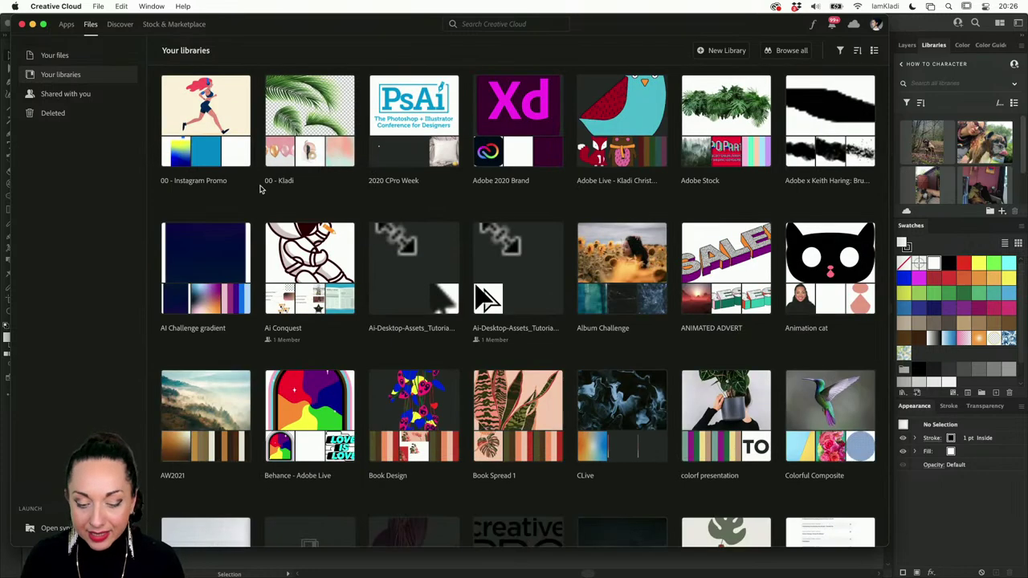
scroll(406, 200, down, 10)
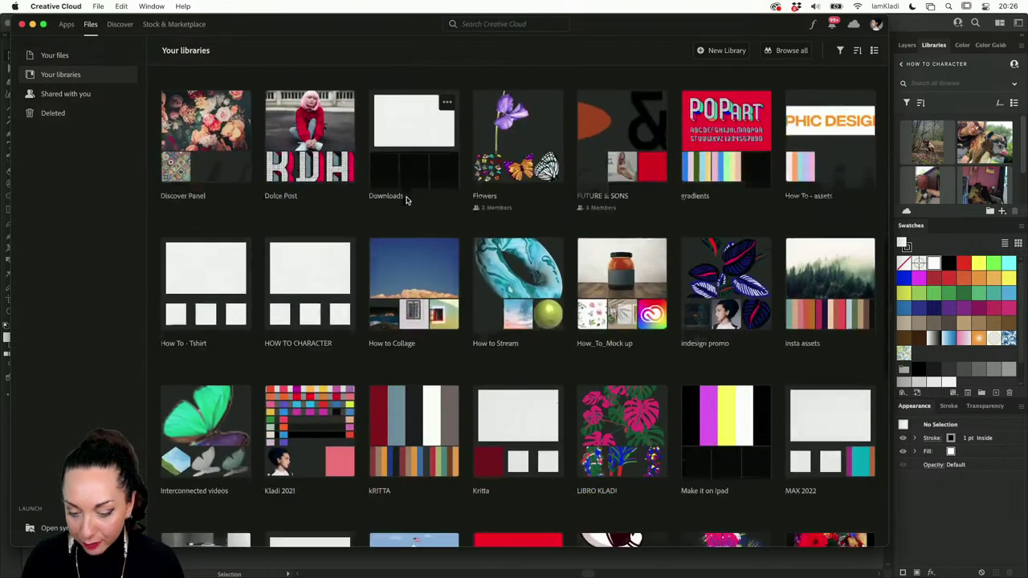
scroll(407, 200, down, 2)
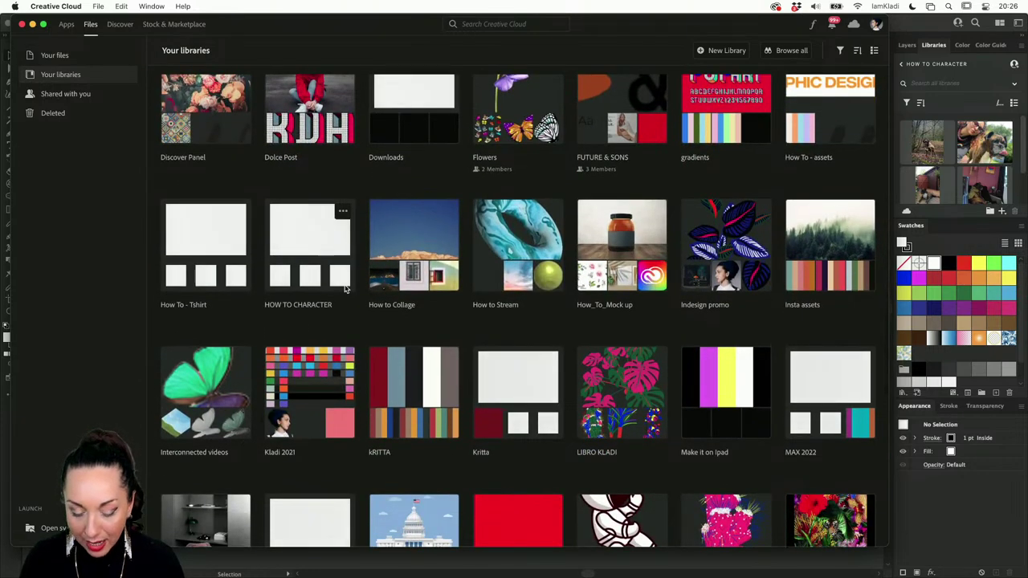
click(304, 244)
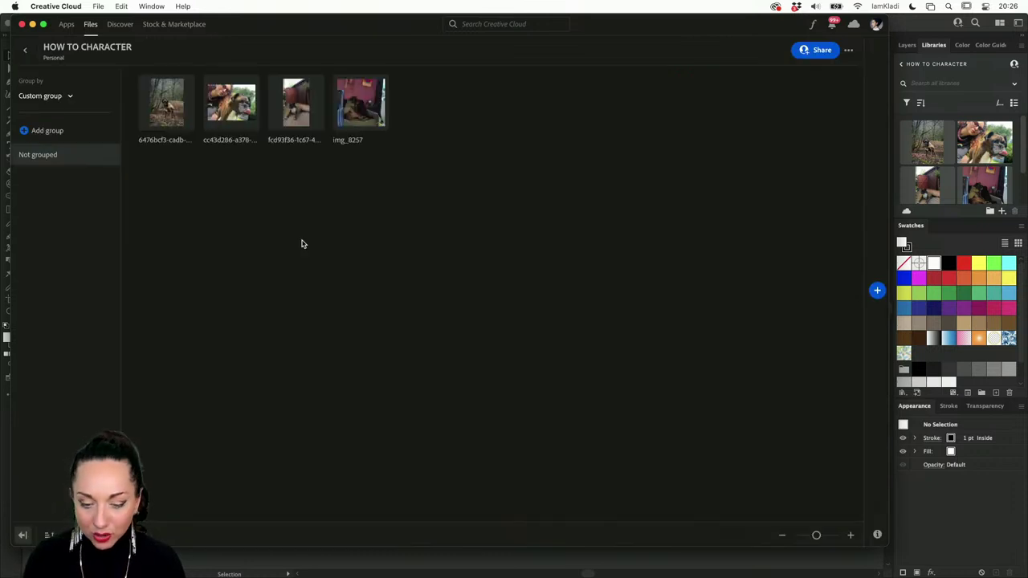
click(184, 118)
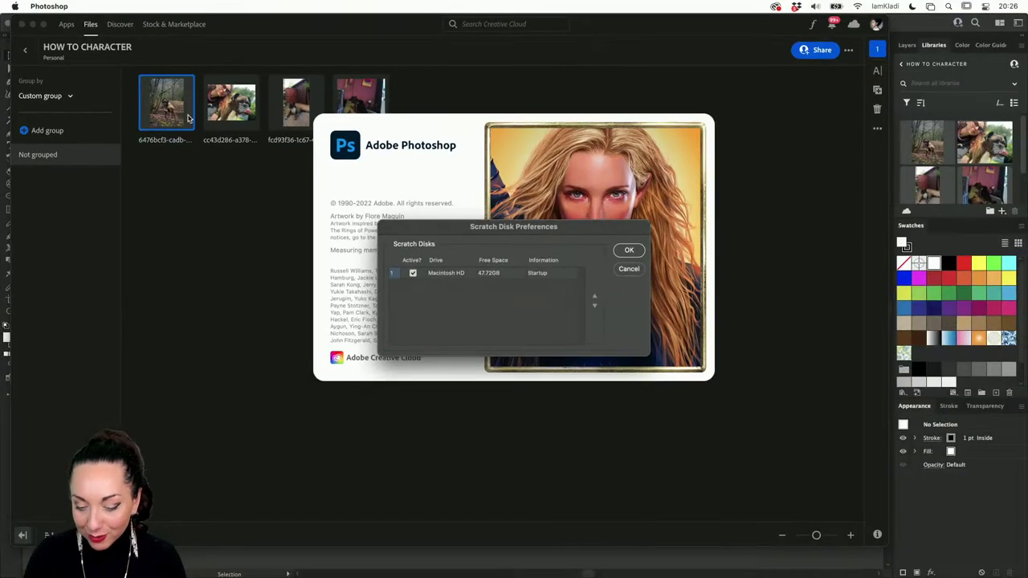
Dismiss the scratch disk prompt, force quit the frozen Photoshop, and bring Illustrator forward.
click(630, 268)
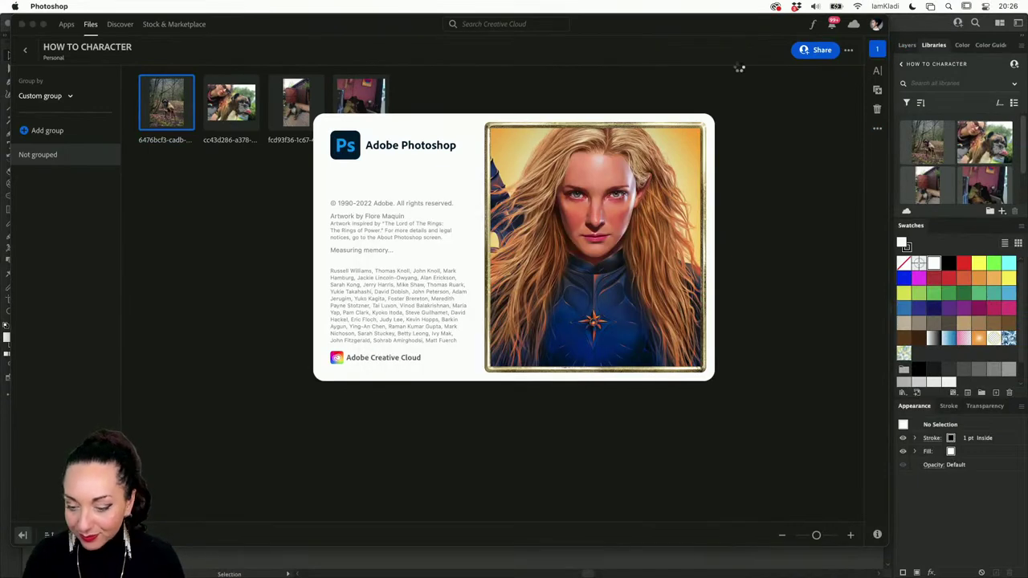
mouse_move(404, 564)
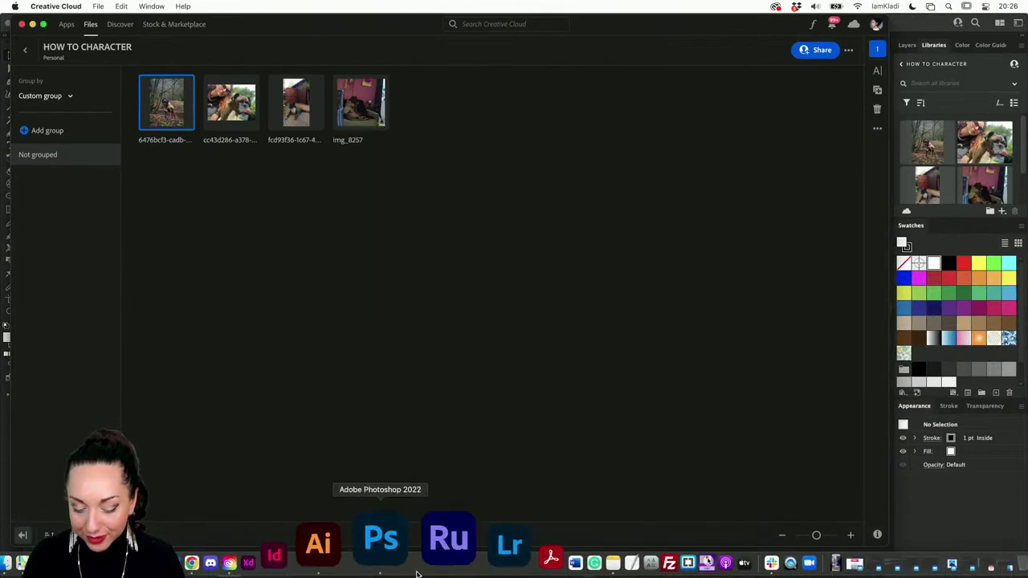
click(401, 542)
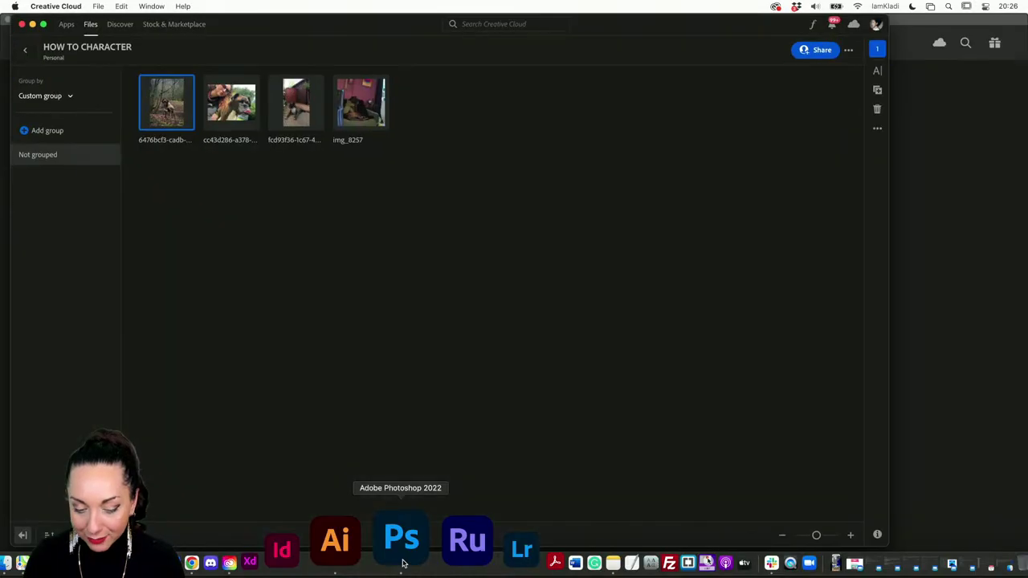
click(404, 555)
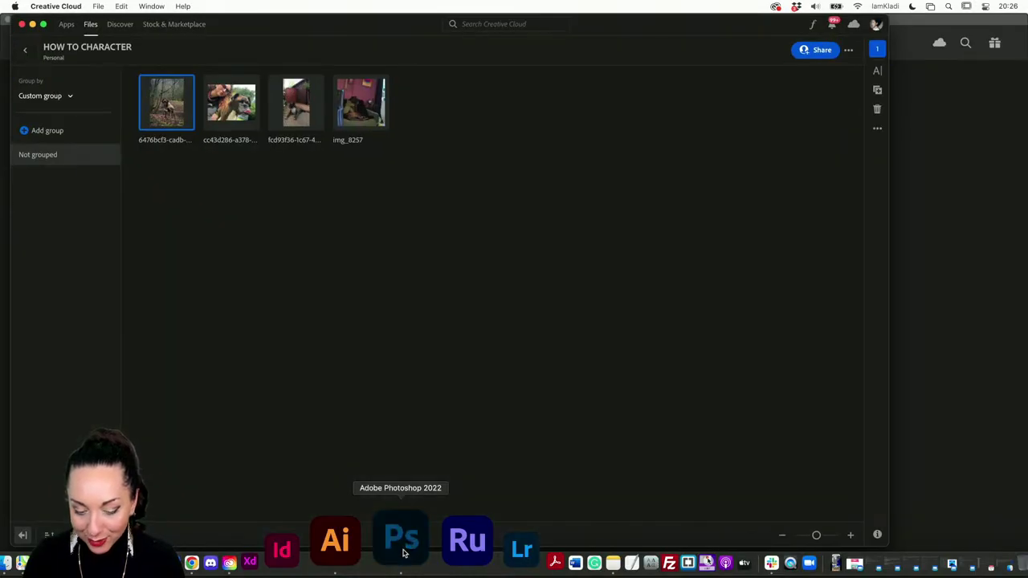
right_click(409, 518)
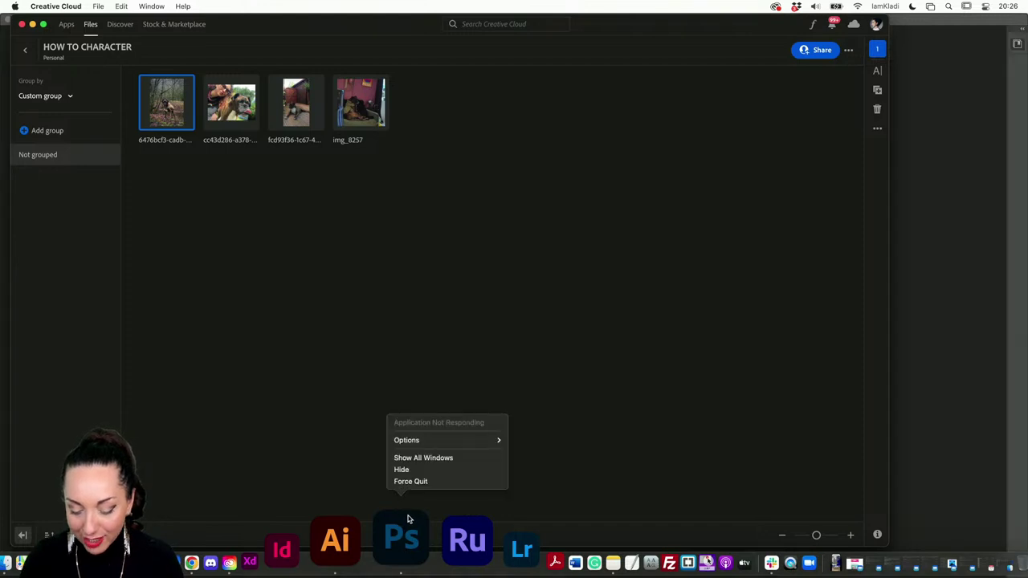
click(412, 482)
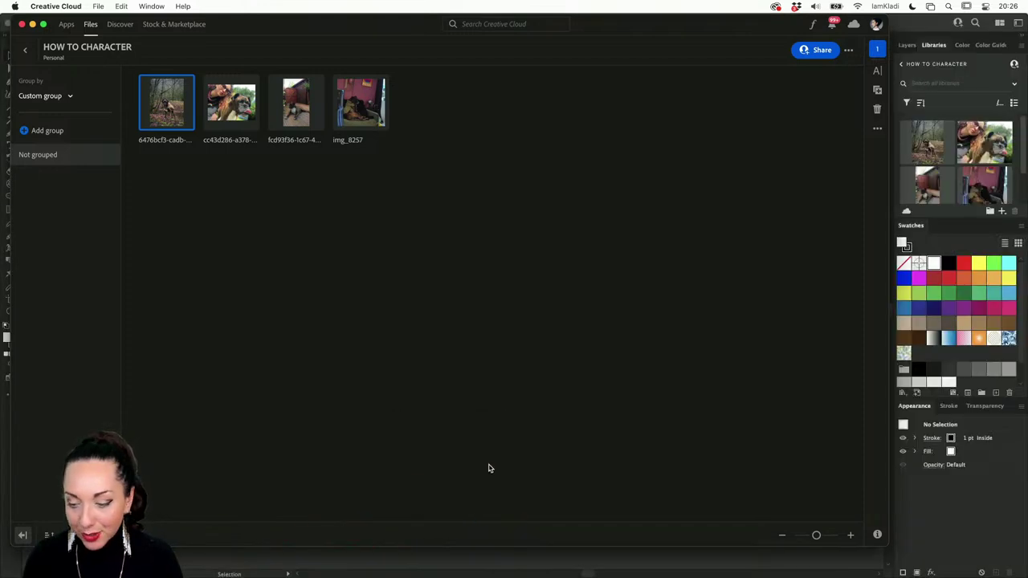
click(914, 518)
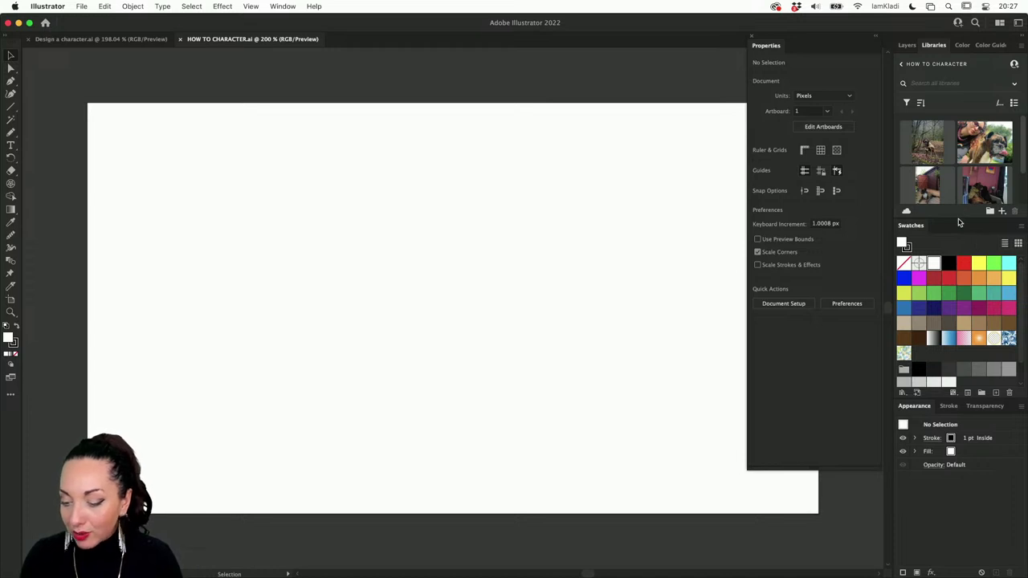
Drag the Swatches panel's top edge down to enlarge the Libraries panel, then open and close the invite dialog.
drag(958, 222, 961, 415)
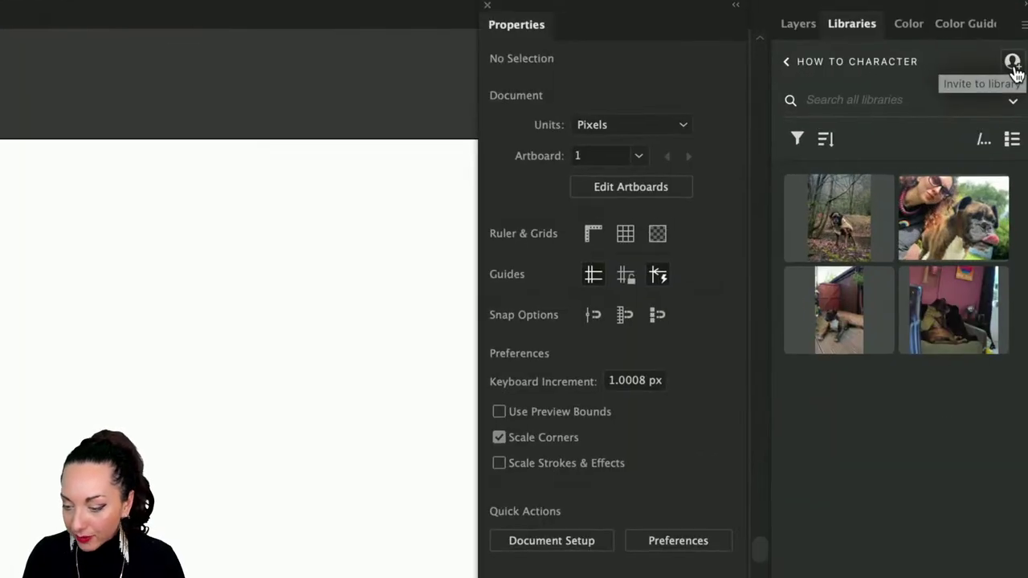
click(1013, 64)
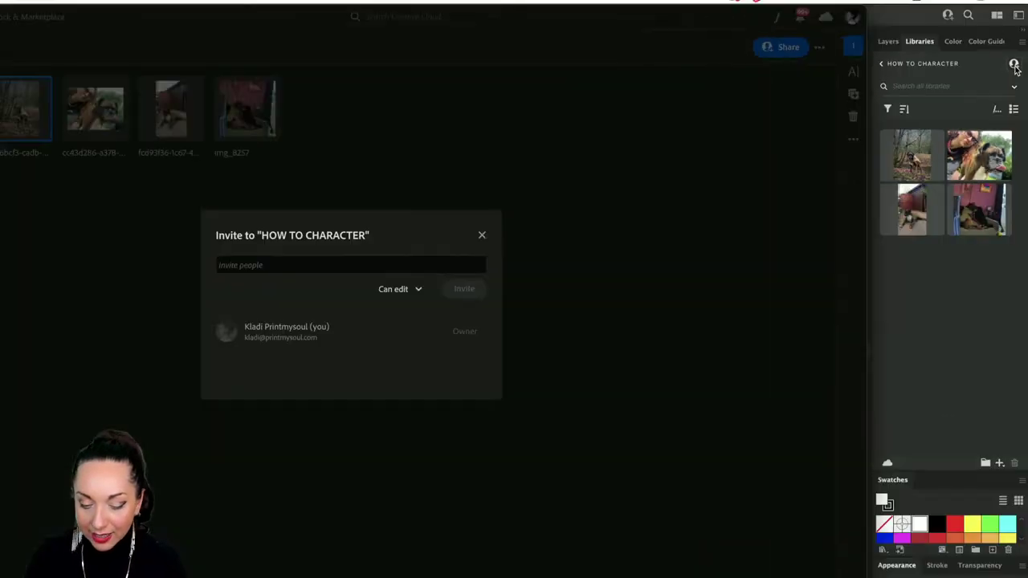
click(1015, 68)
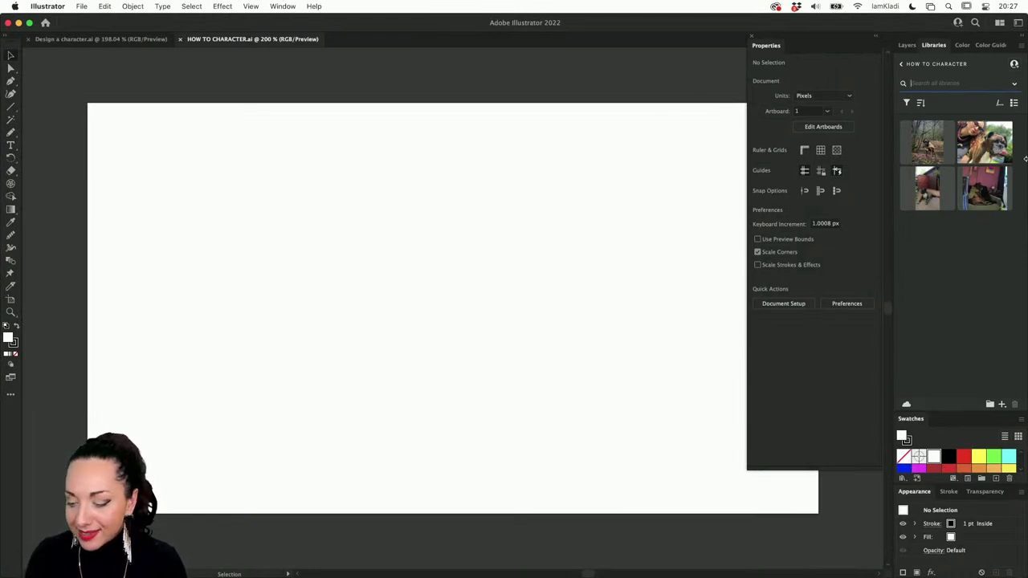
Place the woodland boxer photo on the artboard and enlarge it, then undo the attempt.
drag(940, 161, 241, 227)
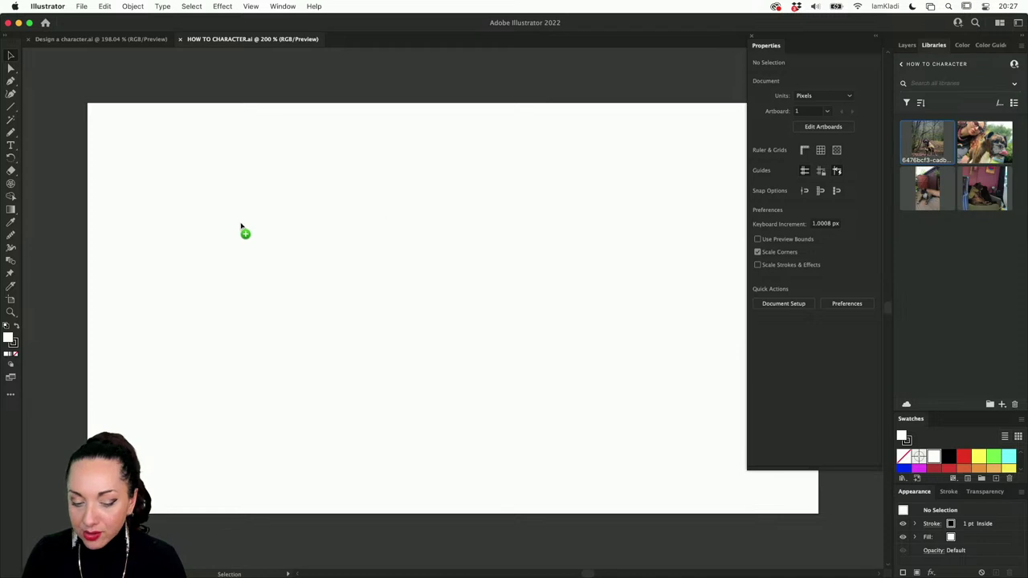
drag(128, 138, 361, 371)
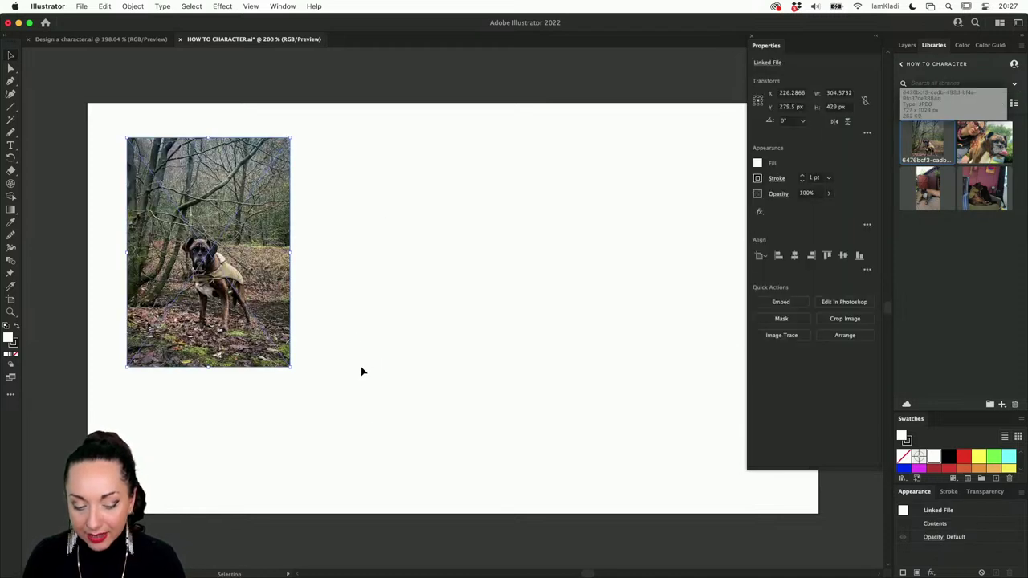
scroll(281, 321, down, 3)
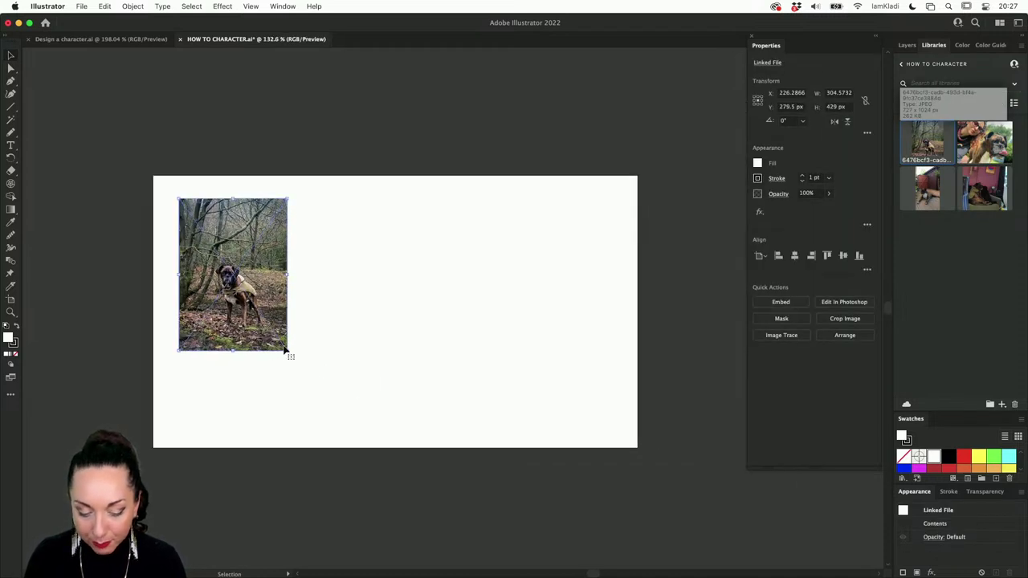
drag(286, 351, 407, 494)
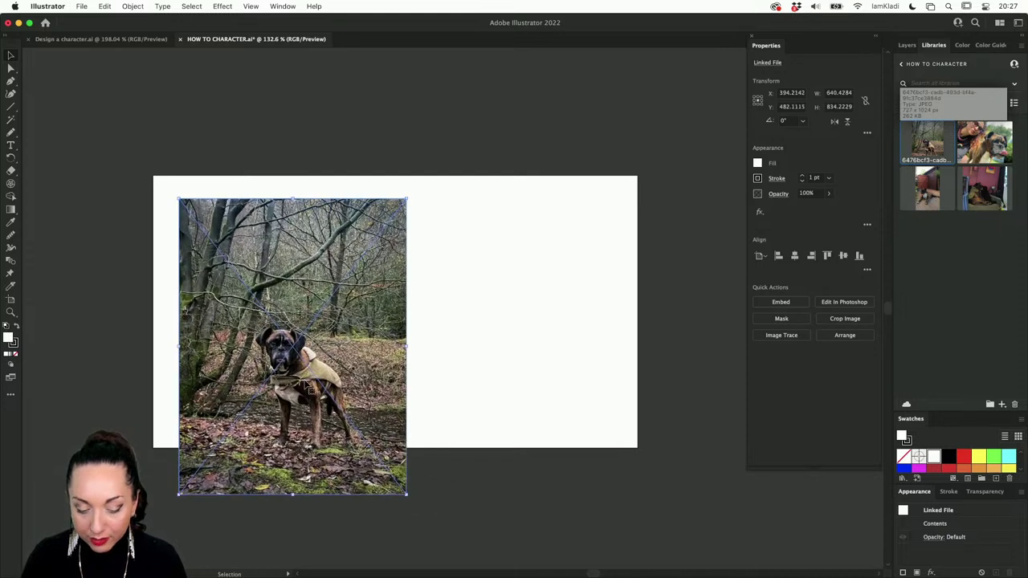
key(ctrl+z)
key(ctrl+z)
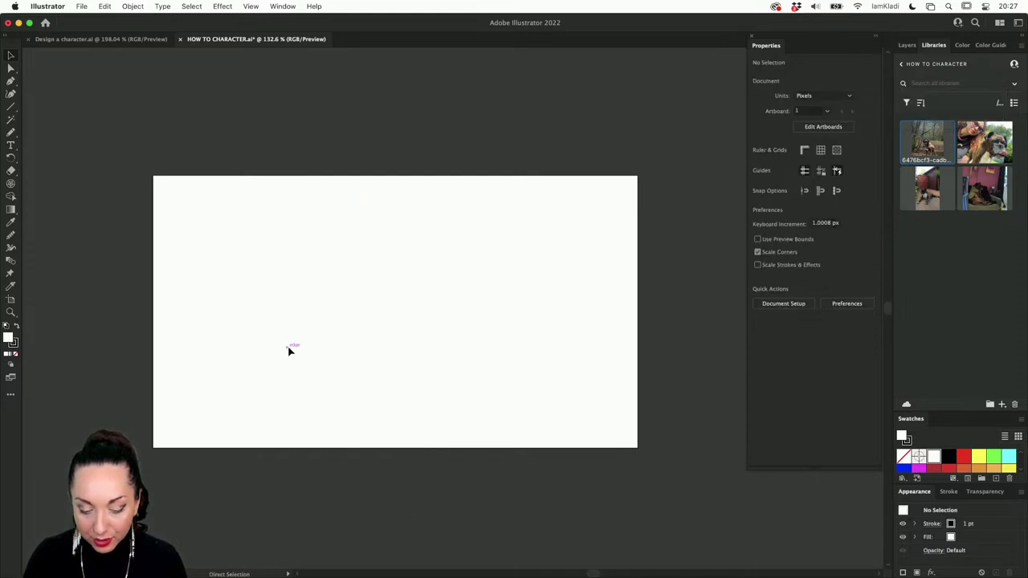
Place the boxer photo again, sizing it and moving it toward the artboard's upper left.
drag(913, 141, 574, 560)
drag(370, 358, 284, 256)
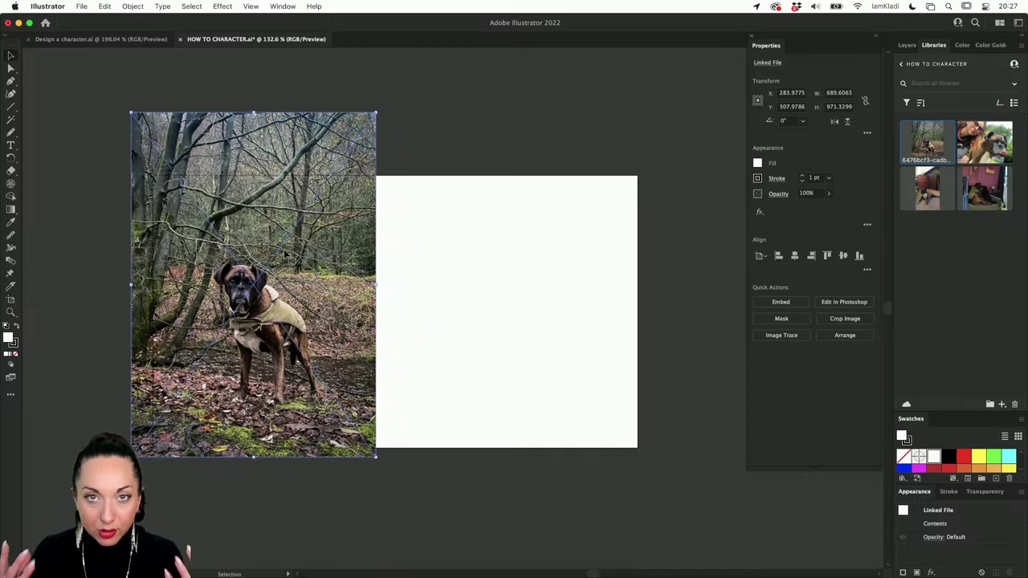
click(460, 291)
key(ctrl+z)
click(423, 271)
key(l)
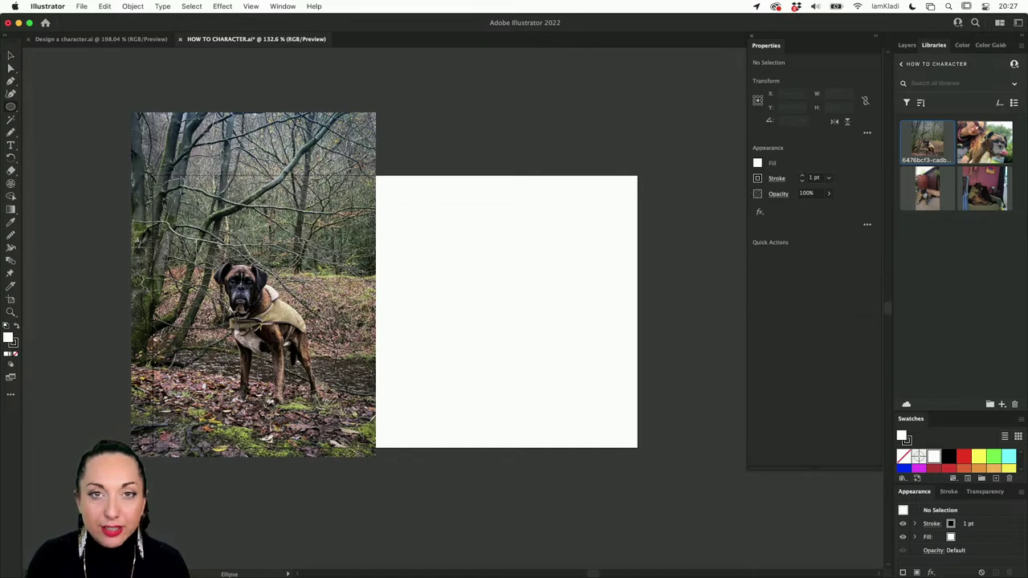
Cancel the exact-size ellipse prompt and pick the Ellipse tool from the shape tools.
click(196, 237)
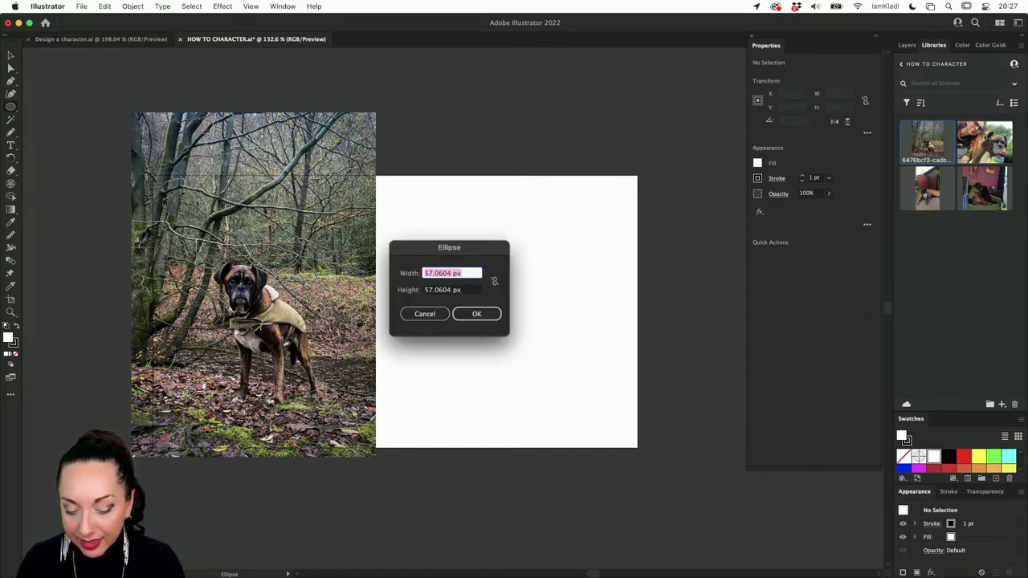
click(411, 314)
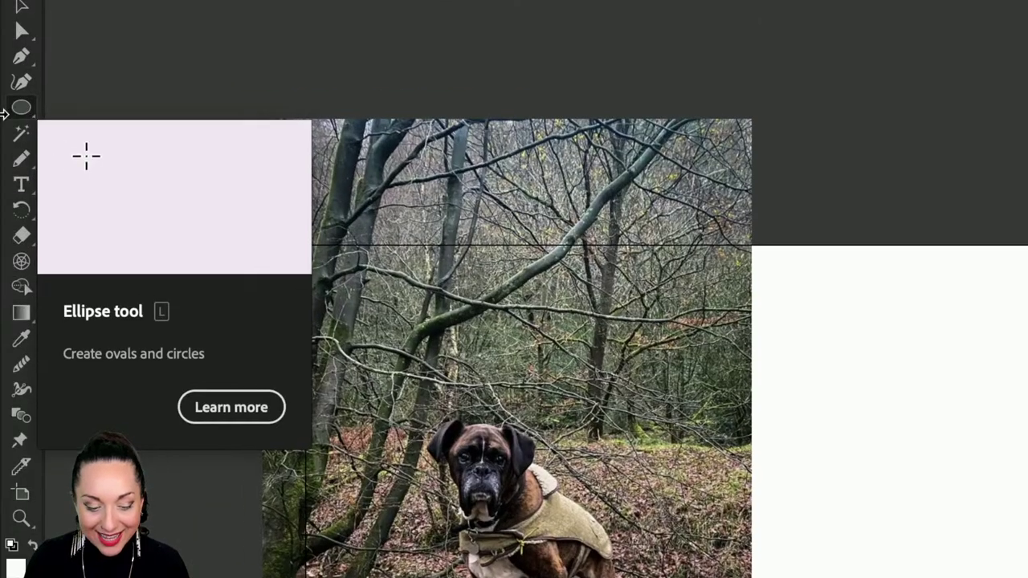
click(19, 113)
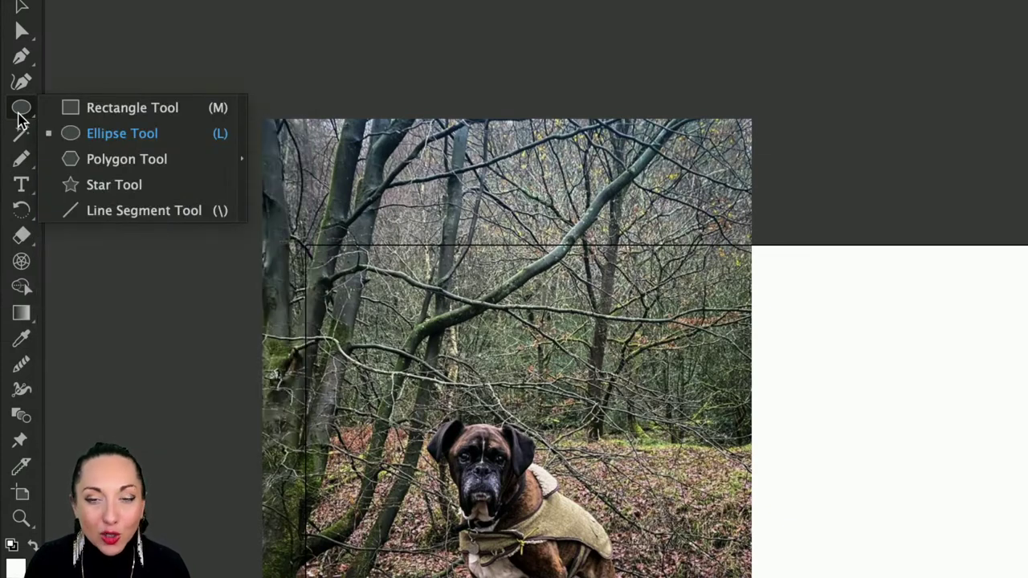
click(98, 131)
Draw a circle over the dog, select it with the photo, and make a clipping mask (Cmd+7).
scroll(426, 235, down, 5)
scroll(425, 235, right, 3)
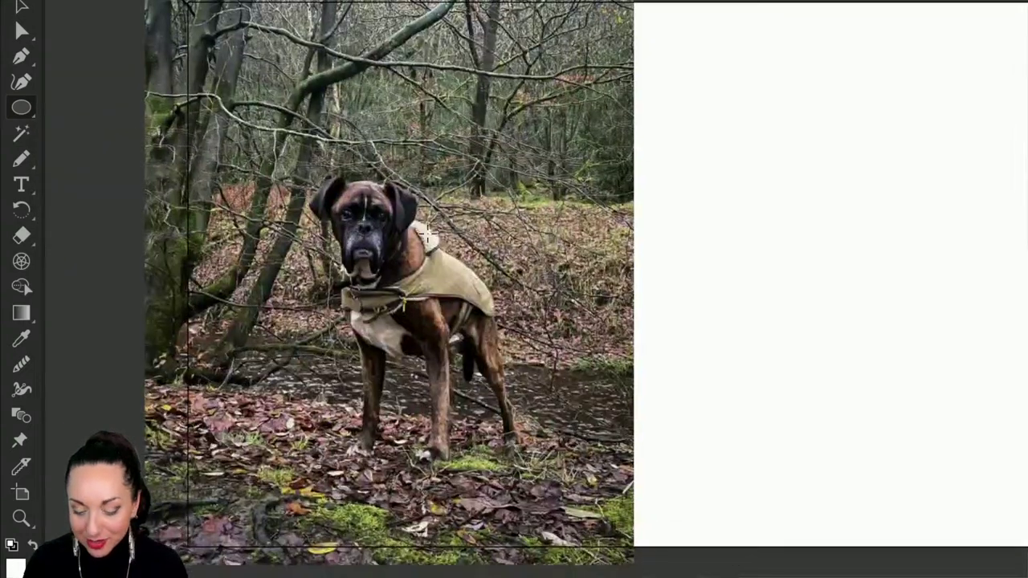
mouse_move(240, 114)
mouse_down()
mouse_move(414, 294)
mouse_move(531, 394)
mouse_up()
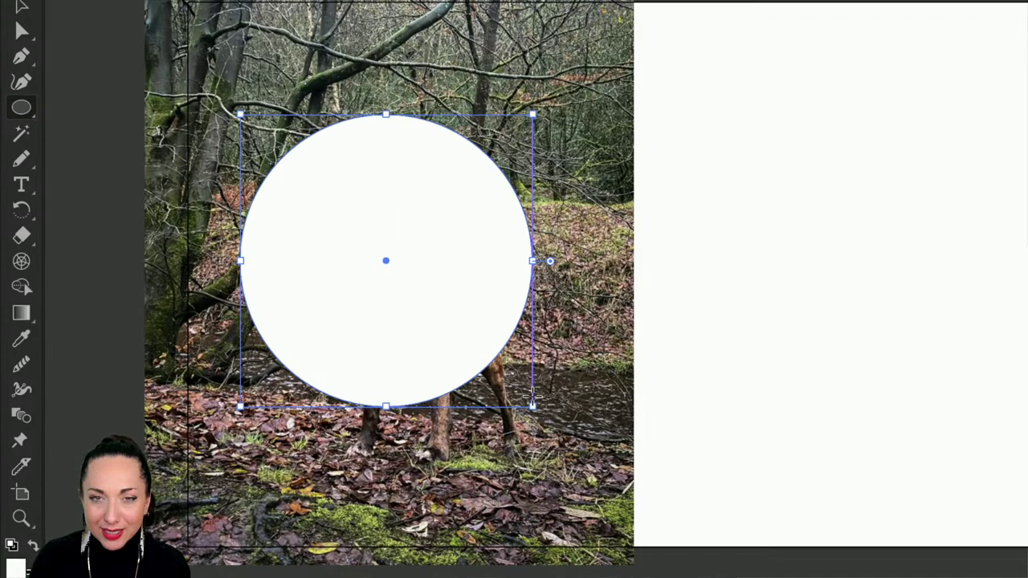
key(v)
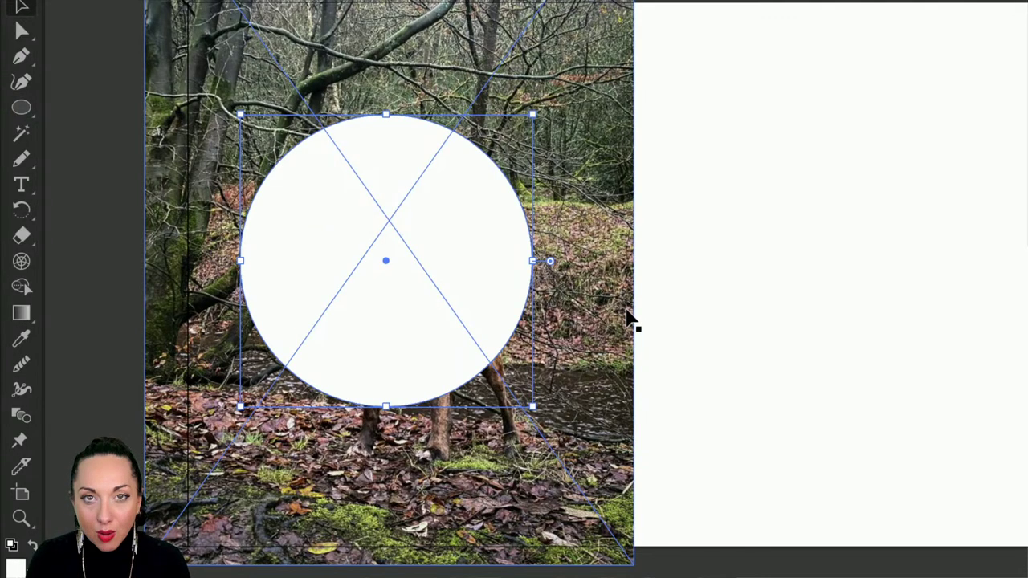
drag(665, 298, 432, 185)
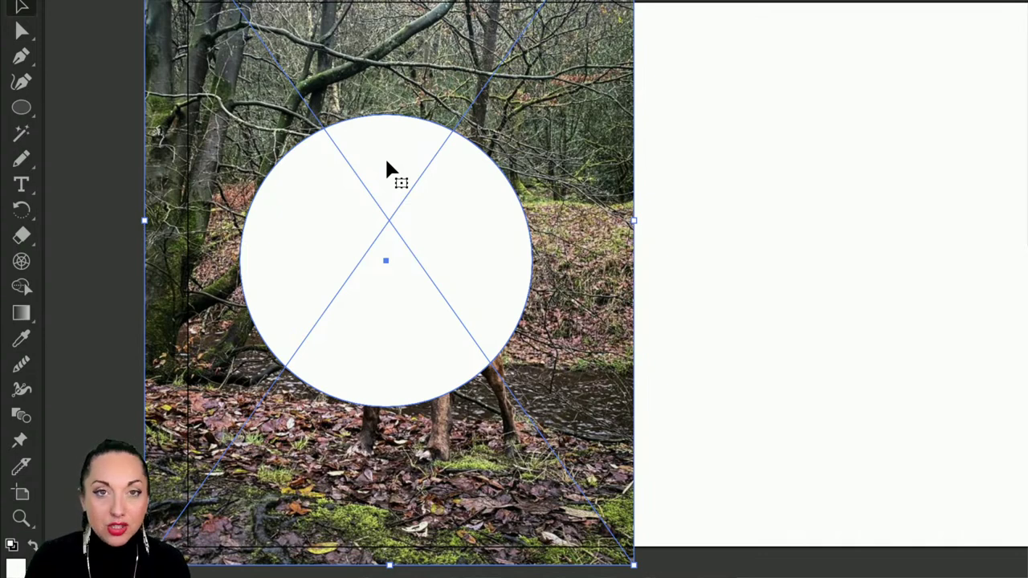
key(ctrl+7)
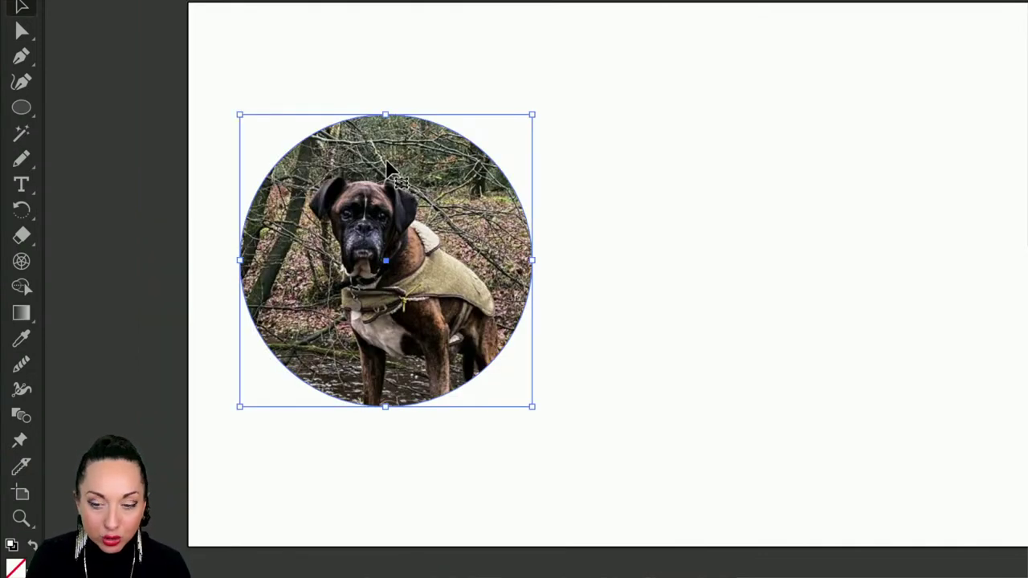
click(581, 217)
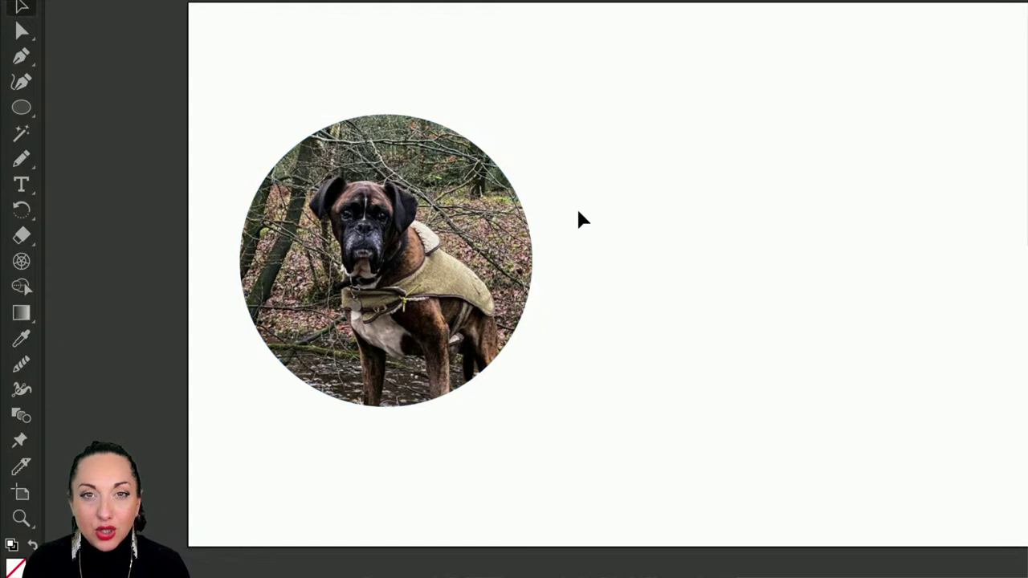
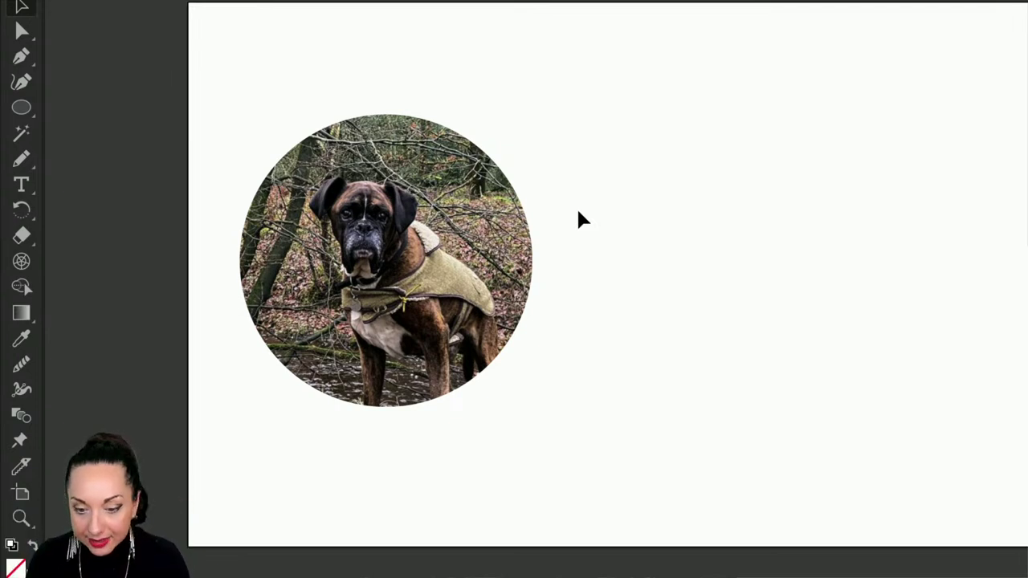
Enter the circle clip group, enlarge the boxer photo and shift it up and left.
double_click(410, 277)
key(ctrl+minus)
key(ctrl+minus)
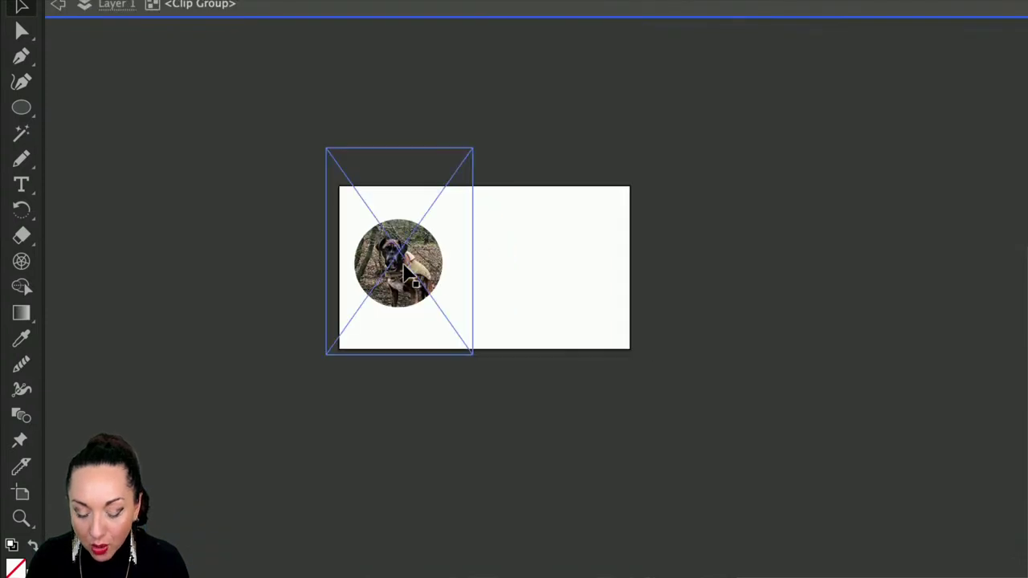
click(416, 283)
drag(476, 356, 533, 431)
drag(443, 285, 399, 233)
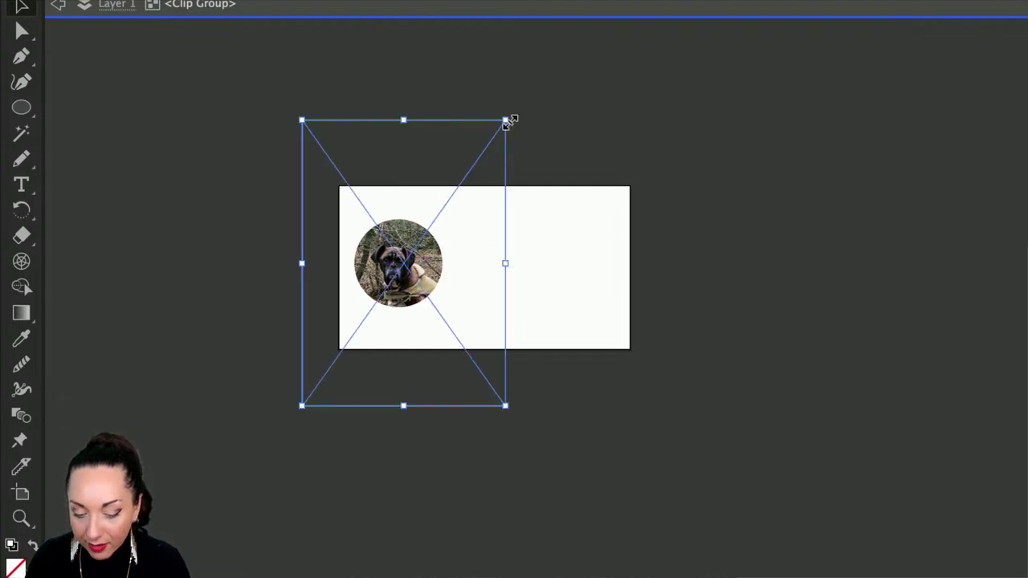
Scale the photo up further, center the dog in the circle, and exit the clip group.
drag(509, 119, 602, 45)
mouse_move(377, 311)
mouse_down()
mouse_move(393, 273)
mouse_move(378, 304)
mouse_up()
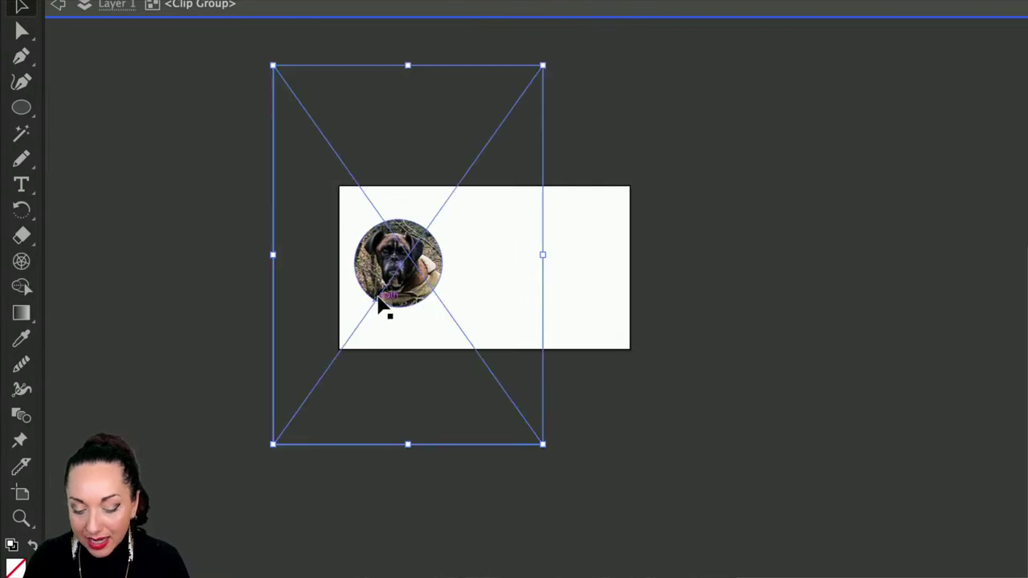
double_click(601, 226)
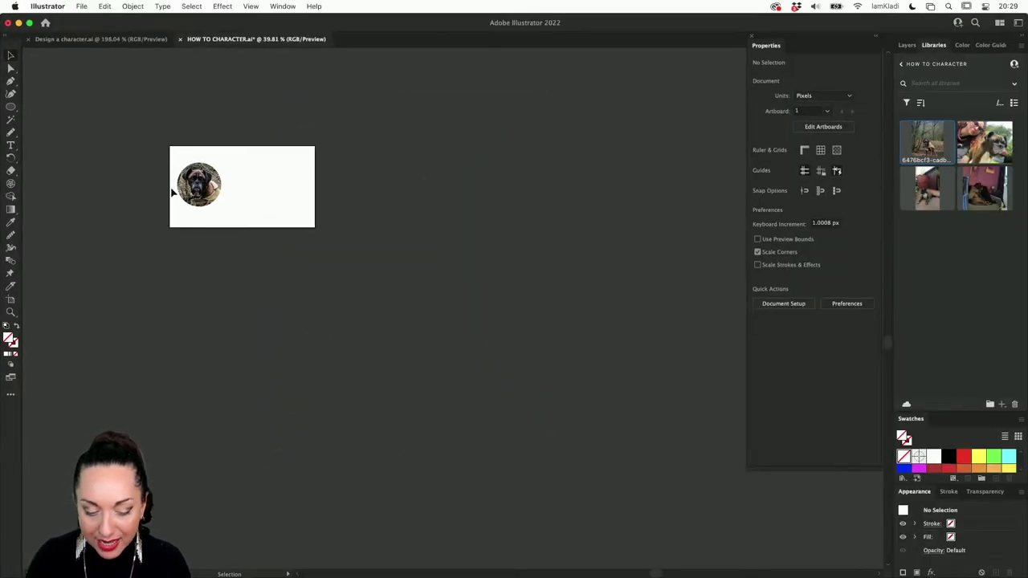
scroll(344, 273, up, 3)
scroll(176, 191, up, 3)
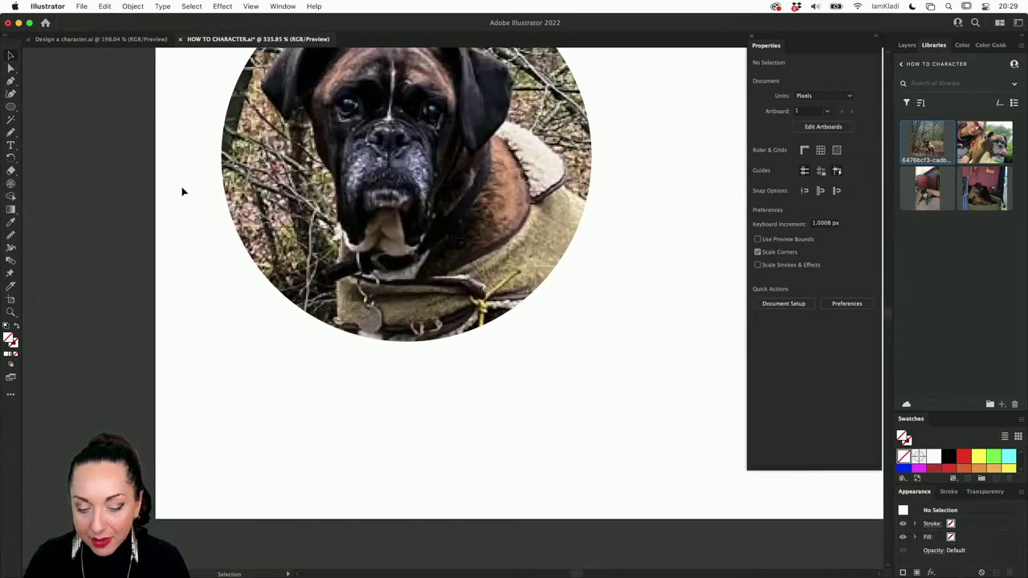
scroll(196, 199, down, 3)
scroll(213, 209, up, 2)
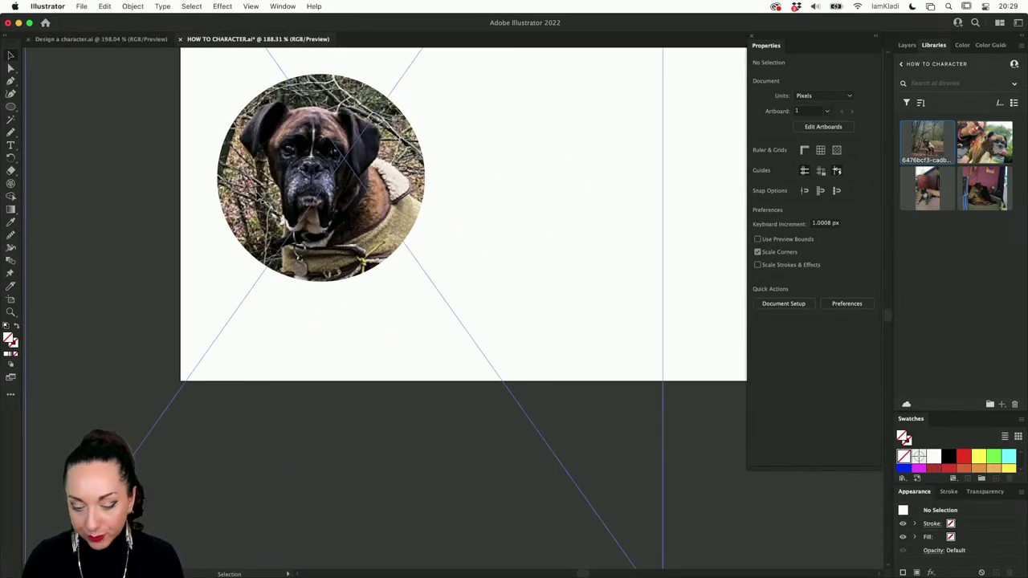
scroll(636, 220, down, 3)
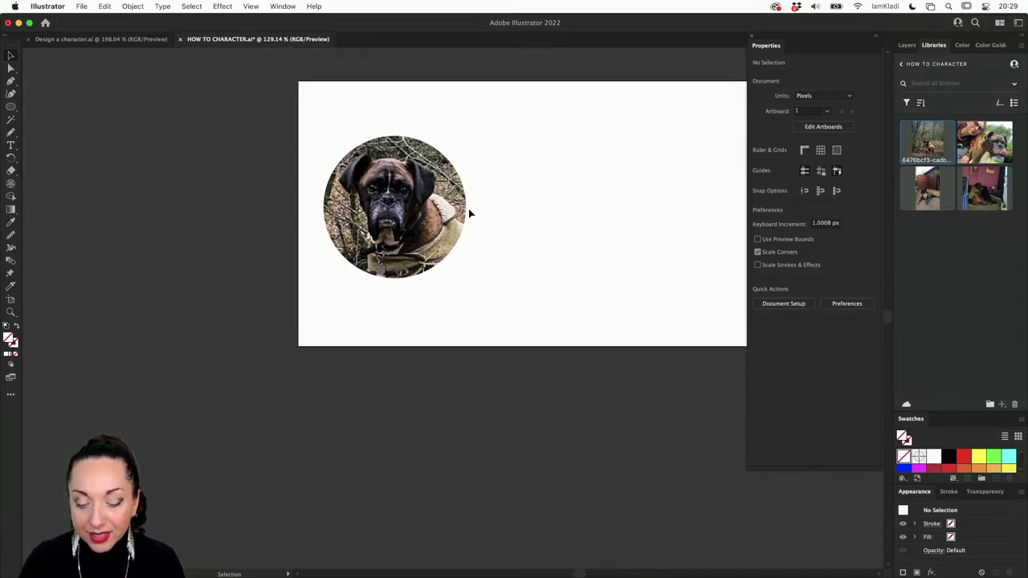
scroll(470, 213, right, 5)
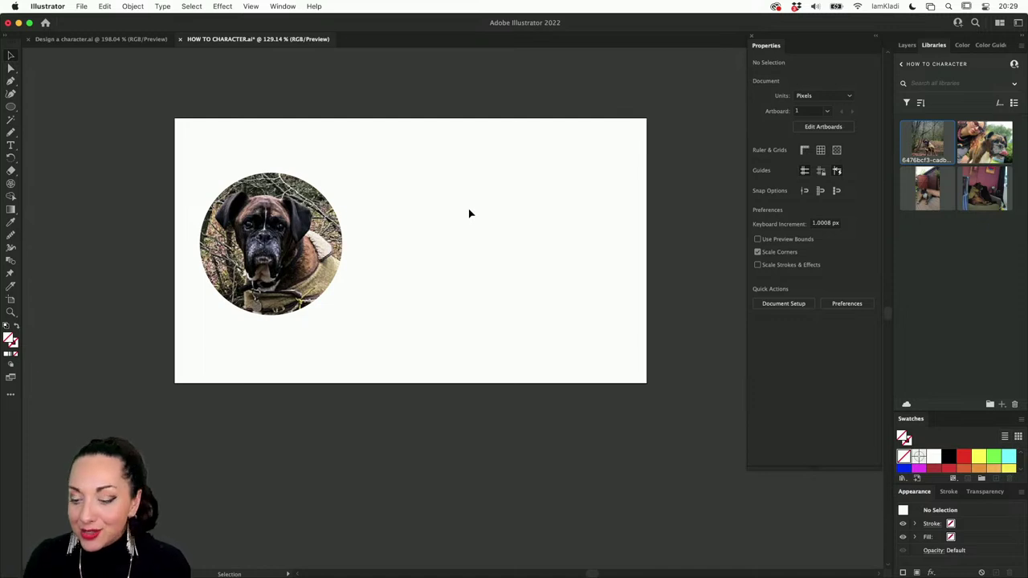
In the Layers panel, rename Layer 1 to IMAGE and create Layers 2 to 4 above it.
click(910, 46)
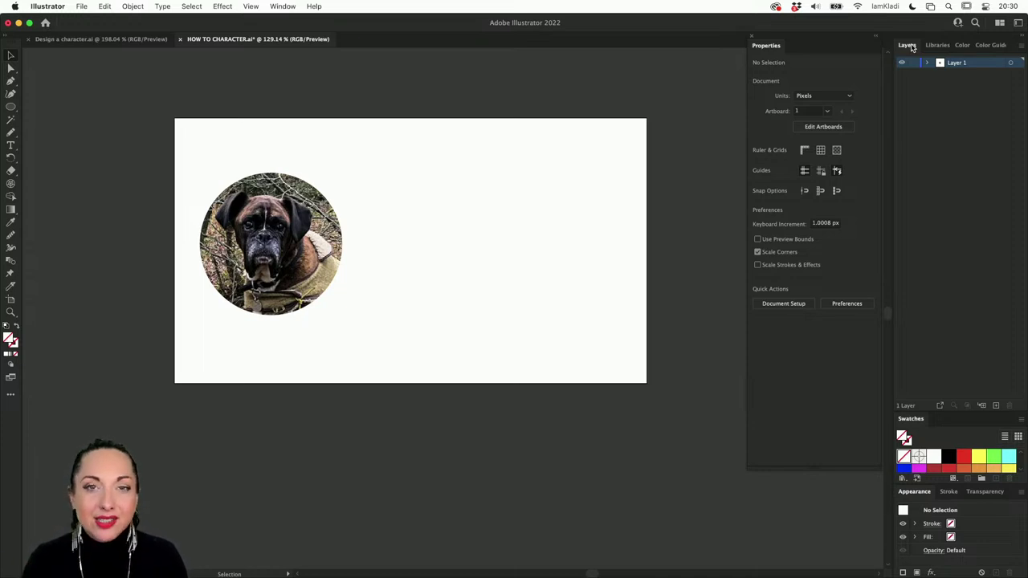
double_click(964, 66)
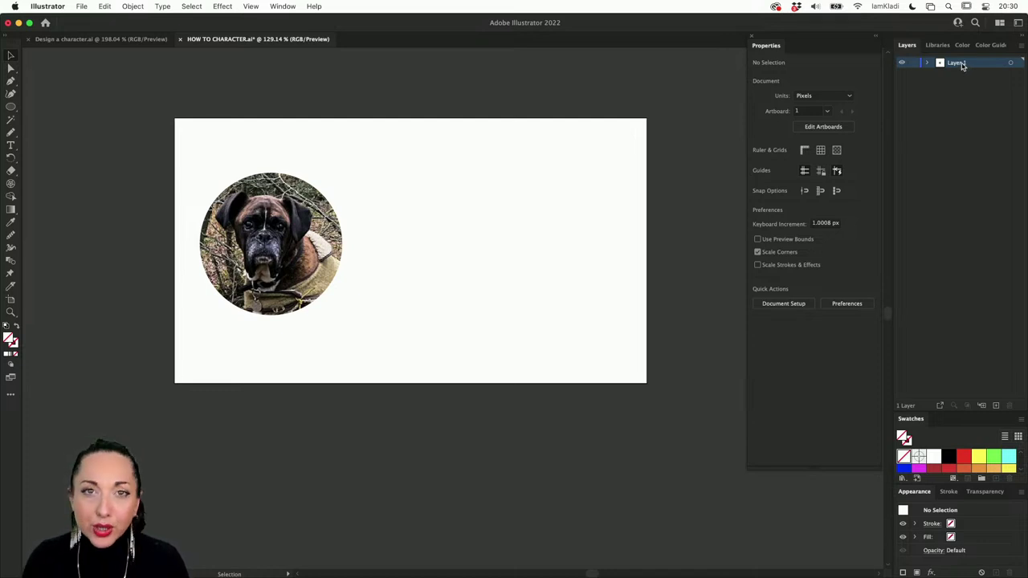
double_click(960, 64)
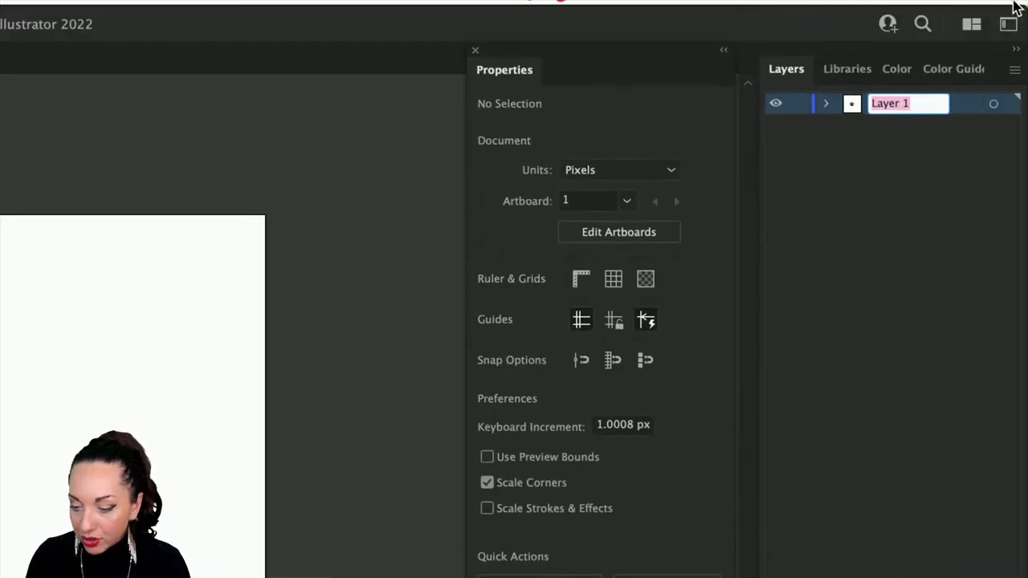
text(IMAGE)
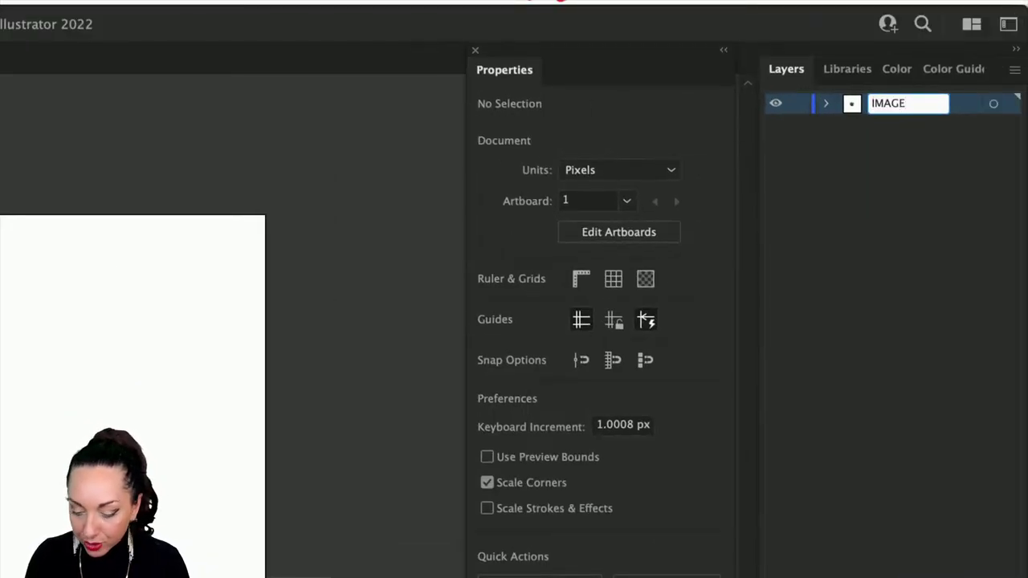
key(Return)
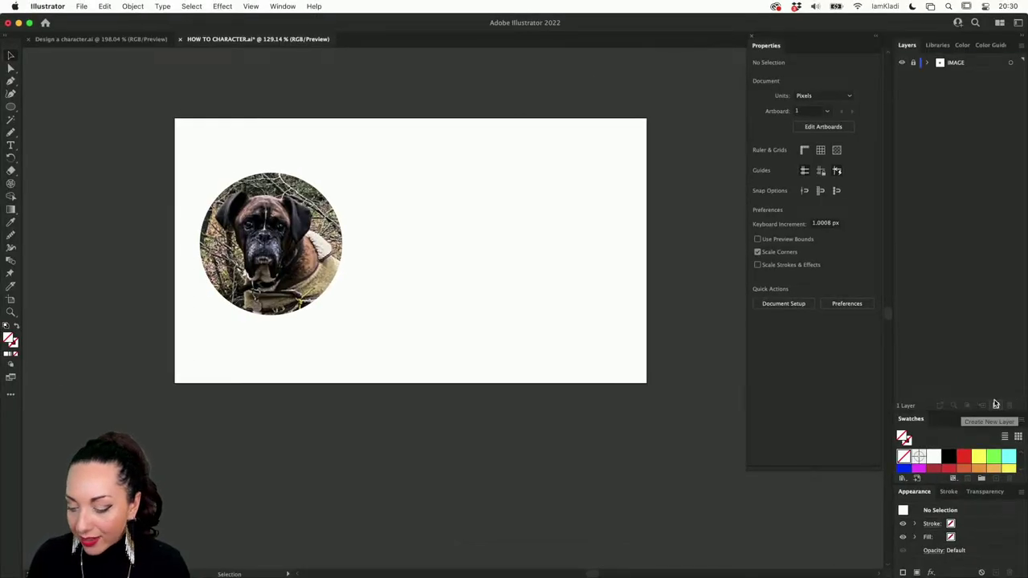
click(965, 404)
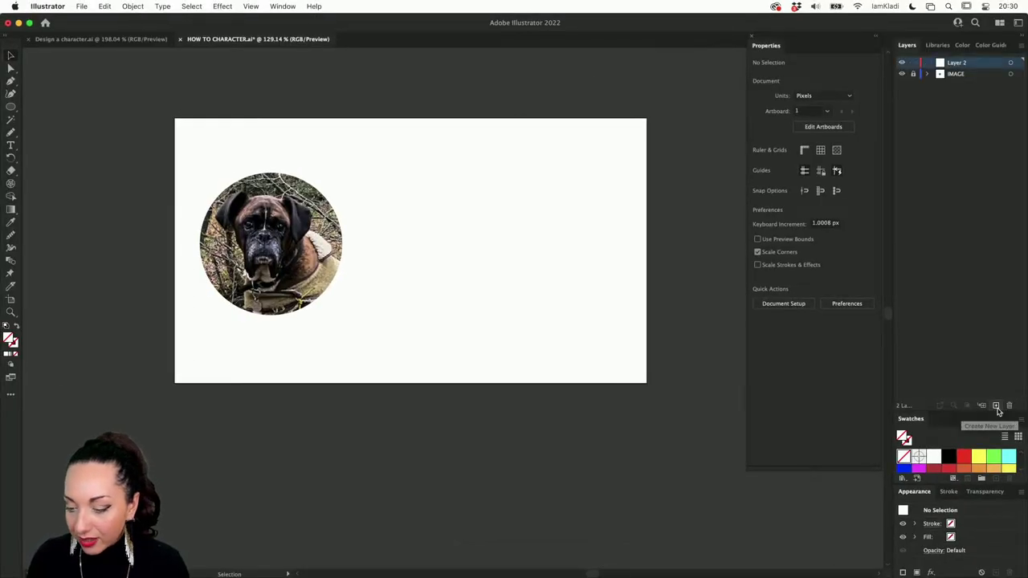
click(996, 405)
click(996, 406)
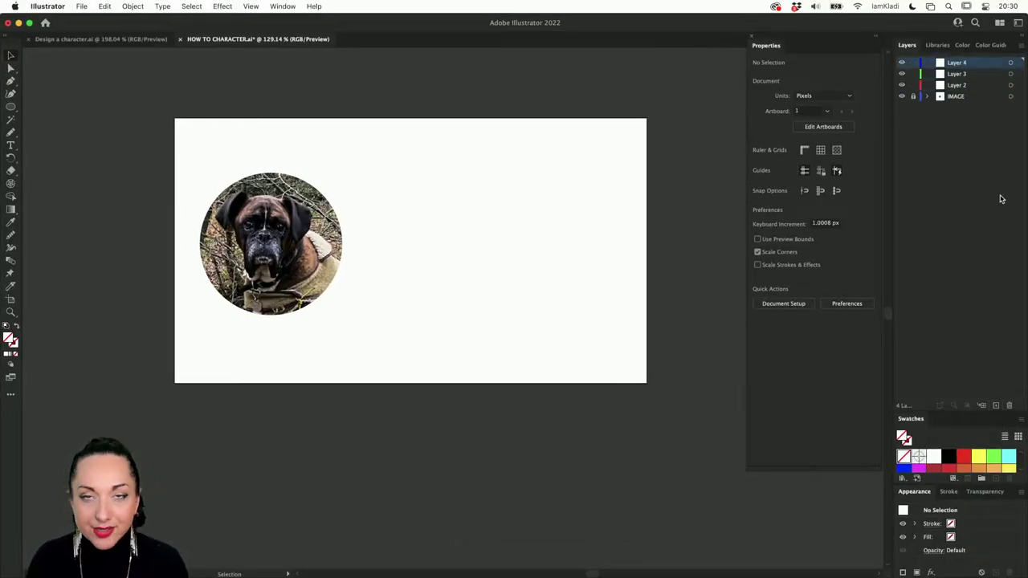
Rename Layer 2 to WIREFRAME in Layer Options, then switch to the Design a character.ai document.
double_click(966, 87)
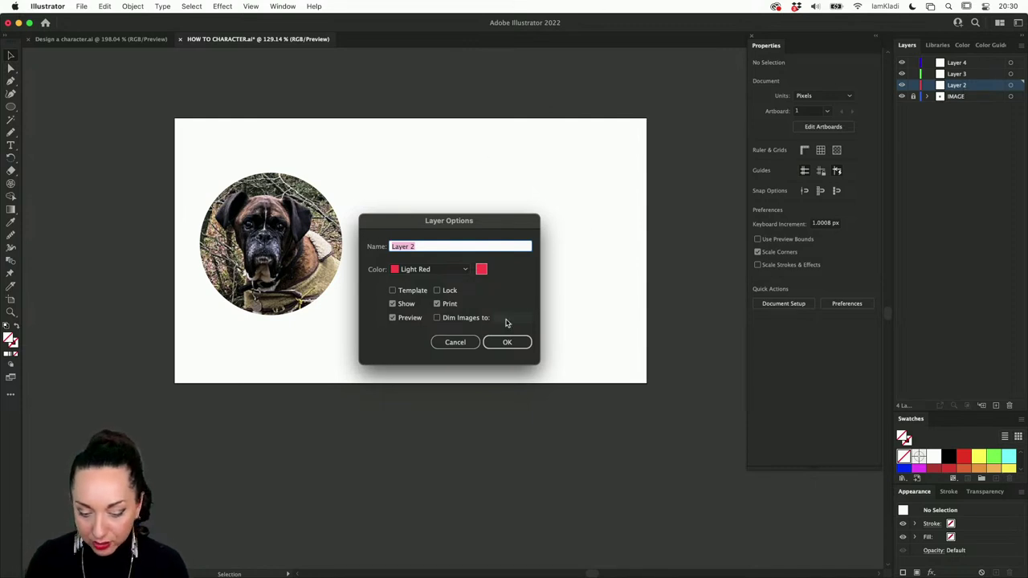
text(WIREF)
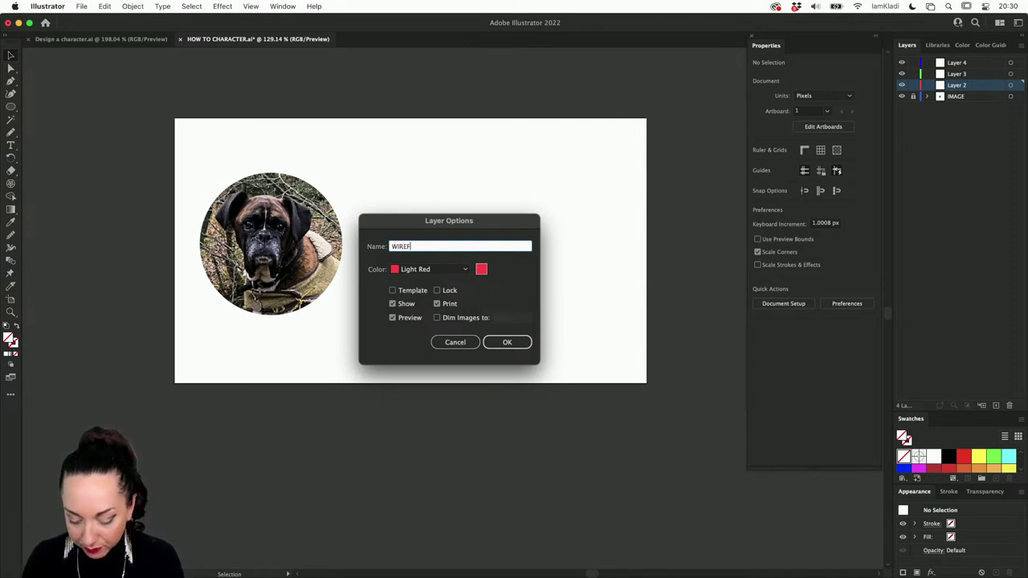
text(RAME)
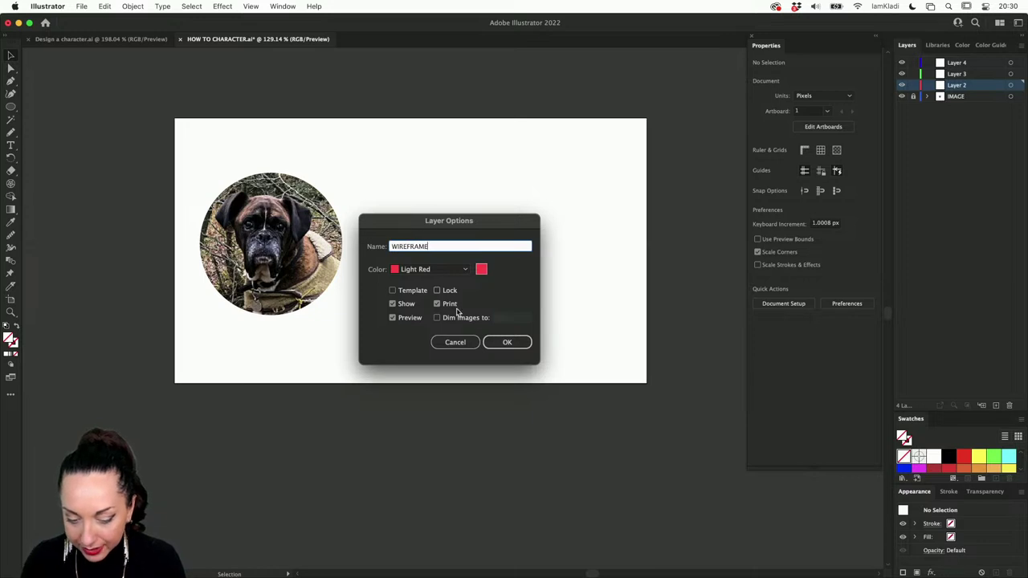
click(508, 345)
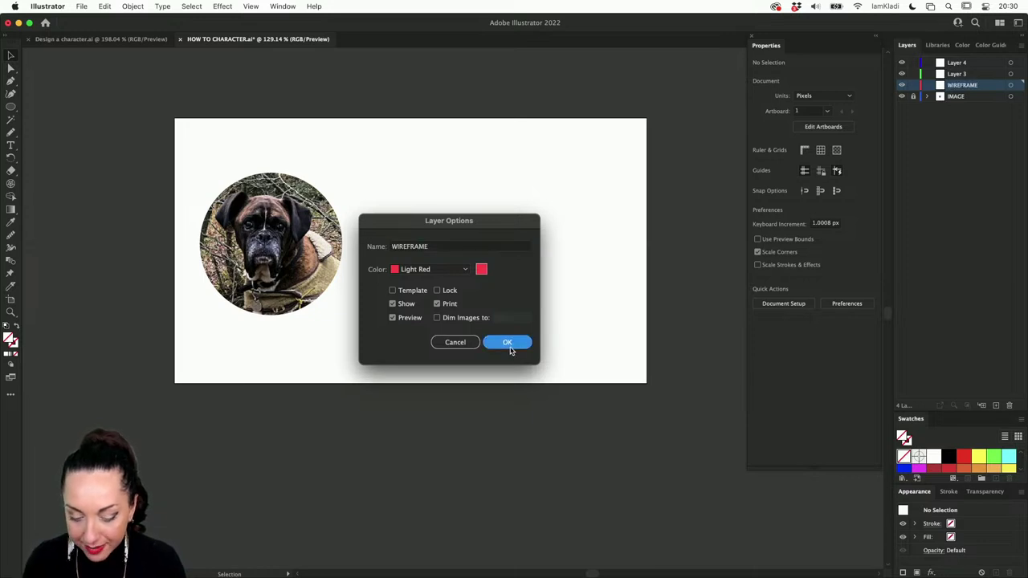
click(140, 38)
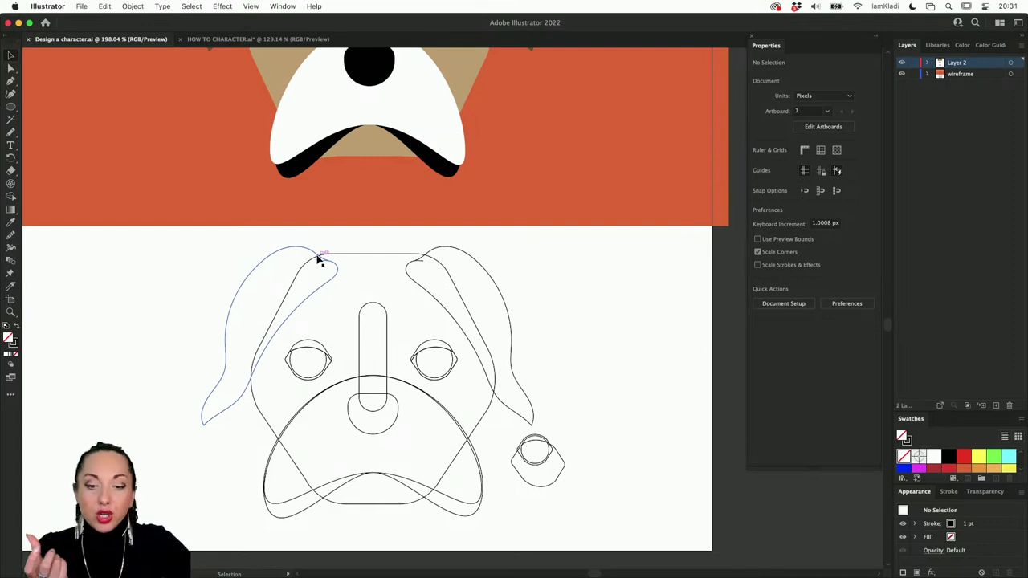
Zoom in, select the dog's muzzle group, and toggle the wireframe layer's visibility on and off.
scroll(318, 258, down, 3)
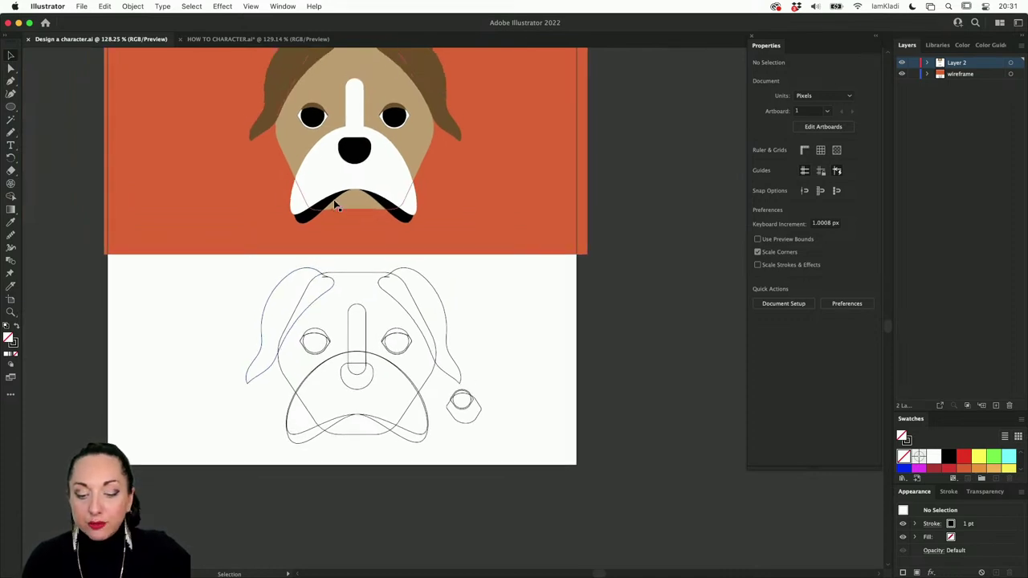
scroll(336, 203, up, 5)
scroll(336, 203, up, 1)
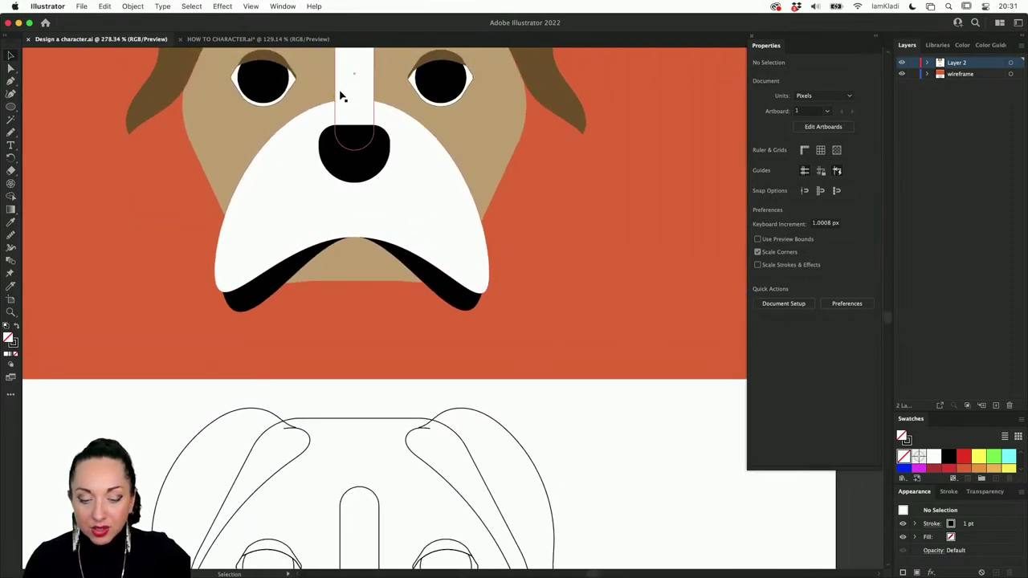
click(356, 105)
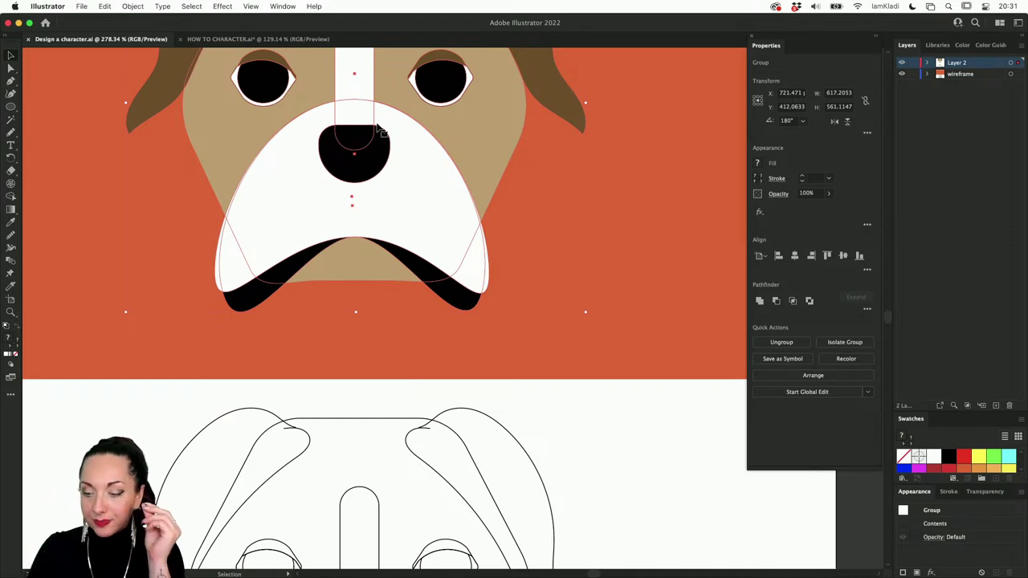
click(902, 74)
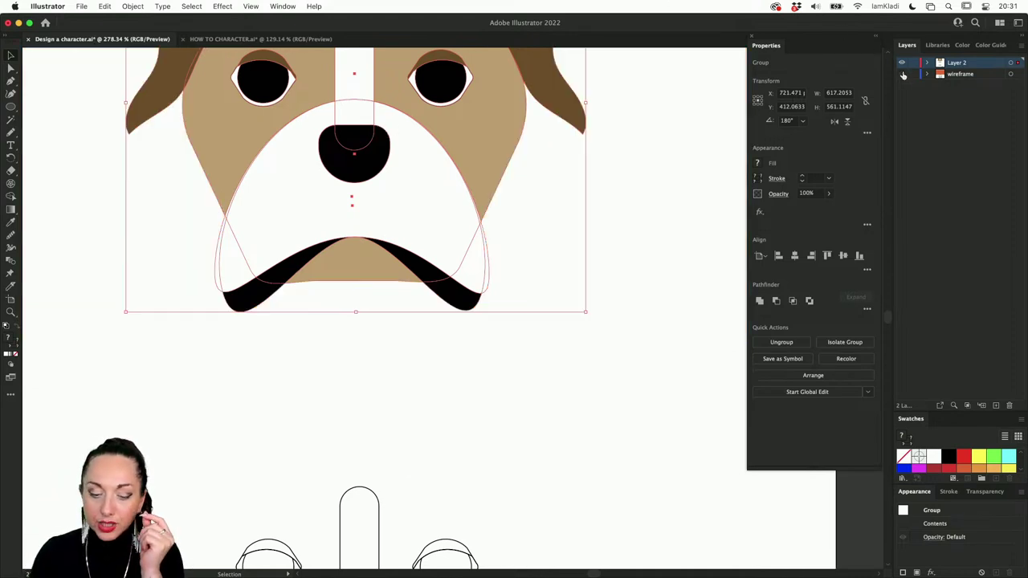
click(902, 74)
click(903, 74)
click(902, 74)
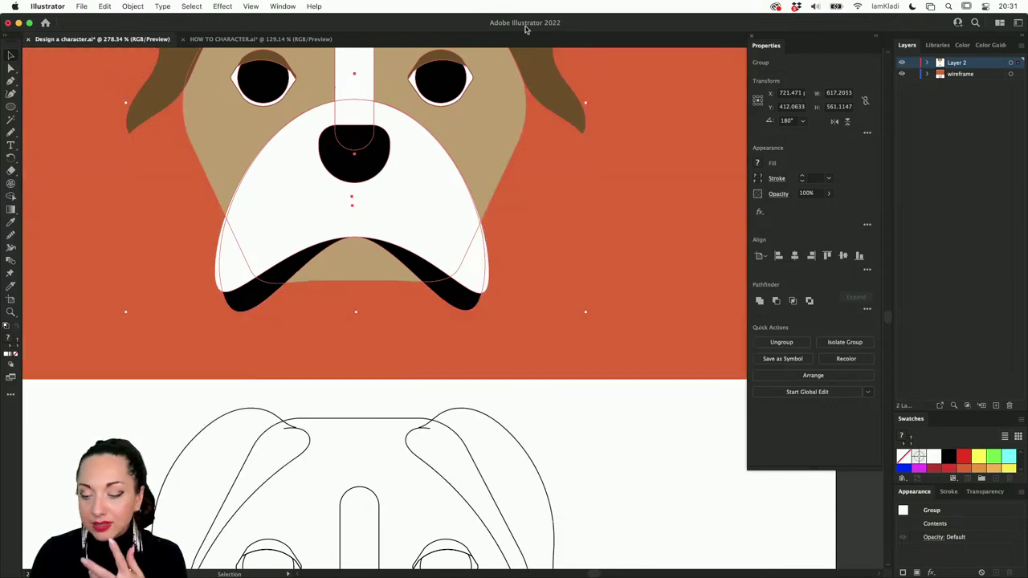
Toggle the dog face artwork layer's visibility, then return to the HOW TO CHARACTER document.
click(902, 63)
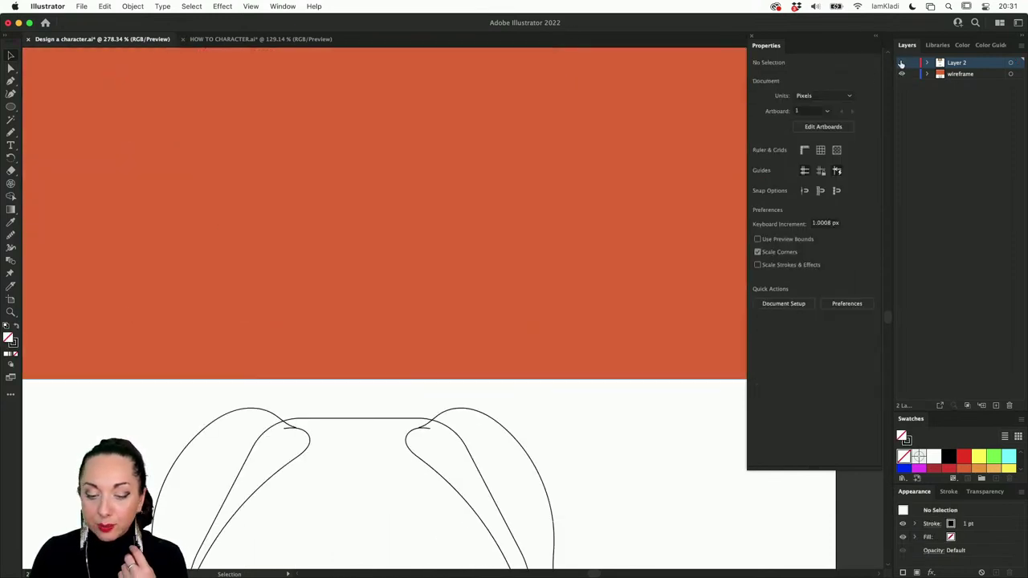
click(903, 63)
click(902, 63)
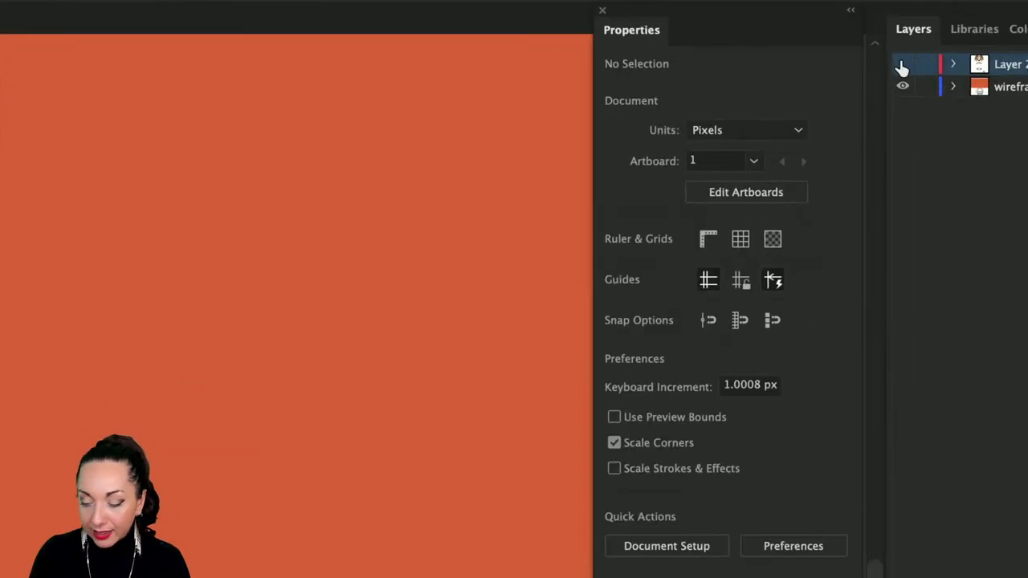
click(902, 64)
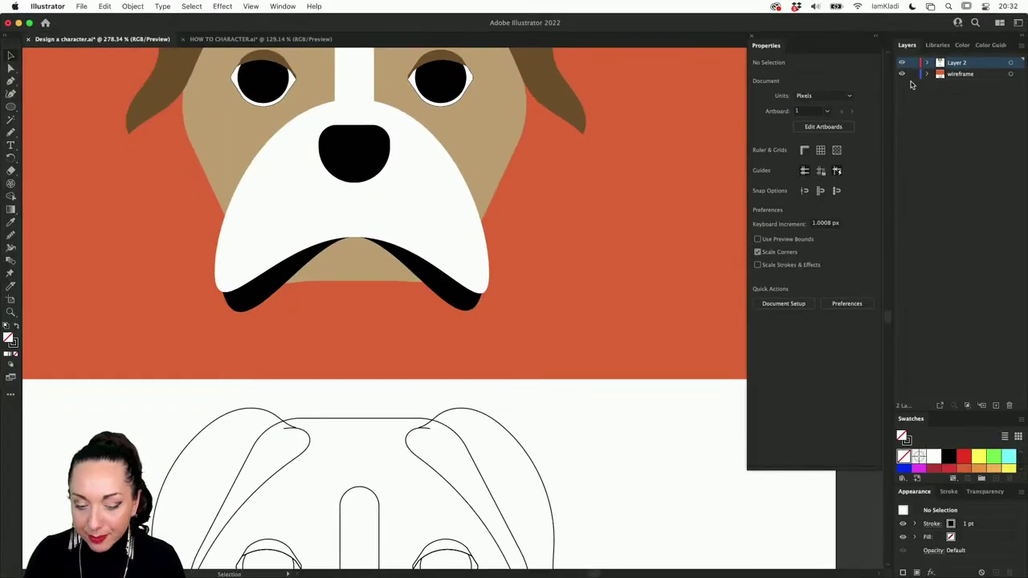
click(291, 41)
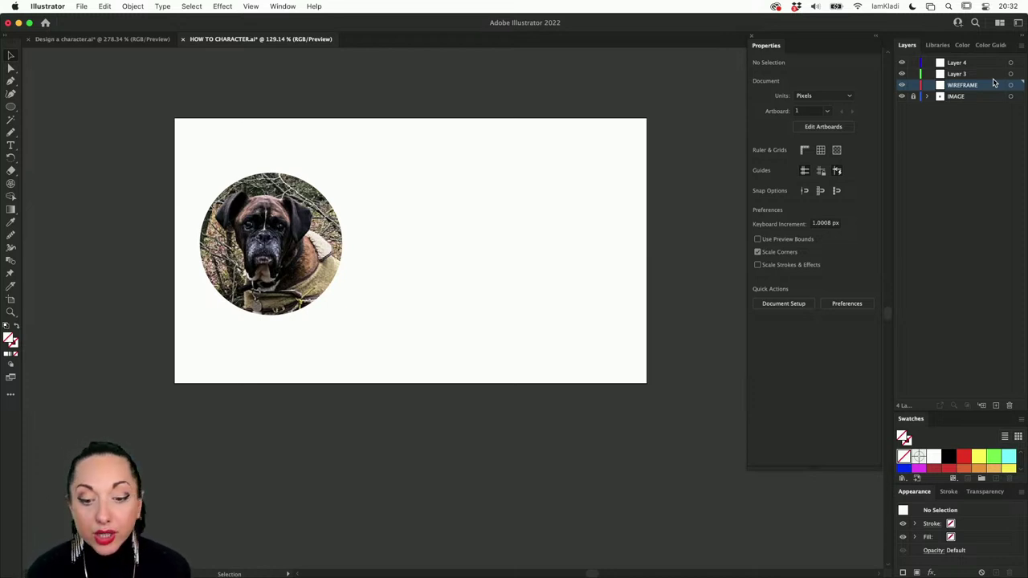
Open the 00 - Instagram Promo library and start moving the Tea image, then cancel.
click(947, 45)
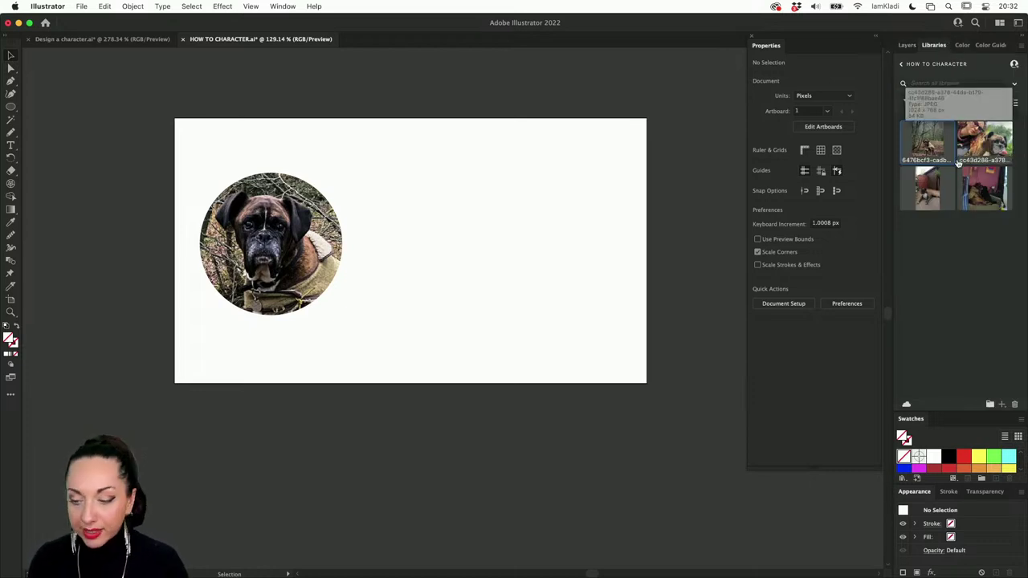
click(903, 64)
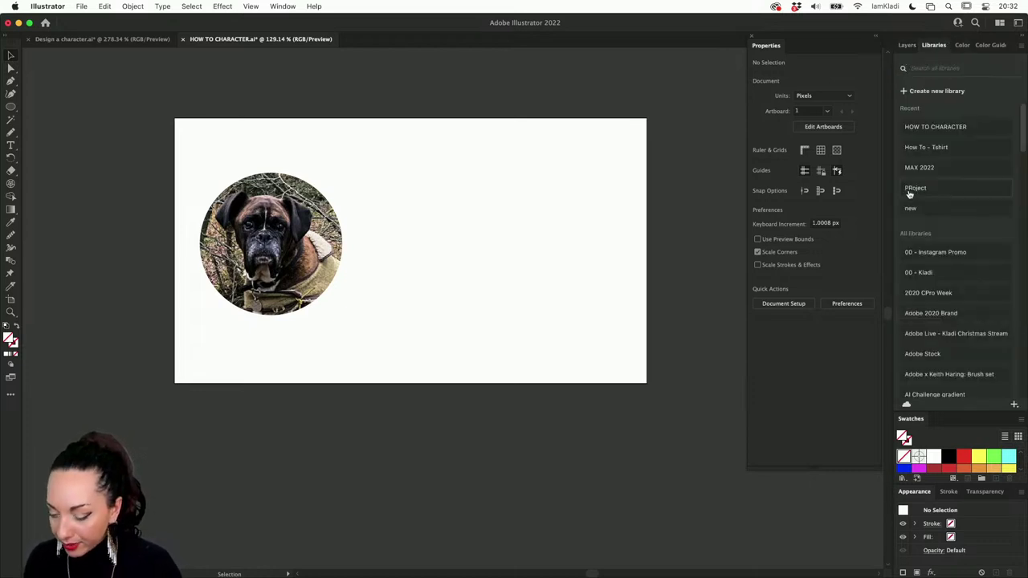
click(951, 258)
scroll(968, 281, down, 10)
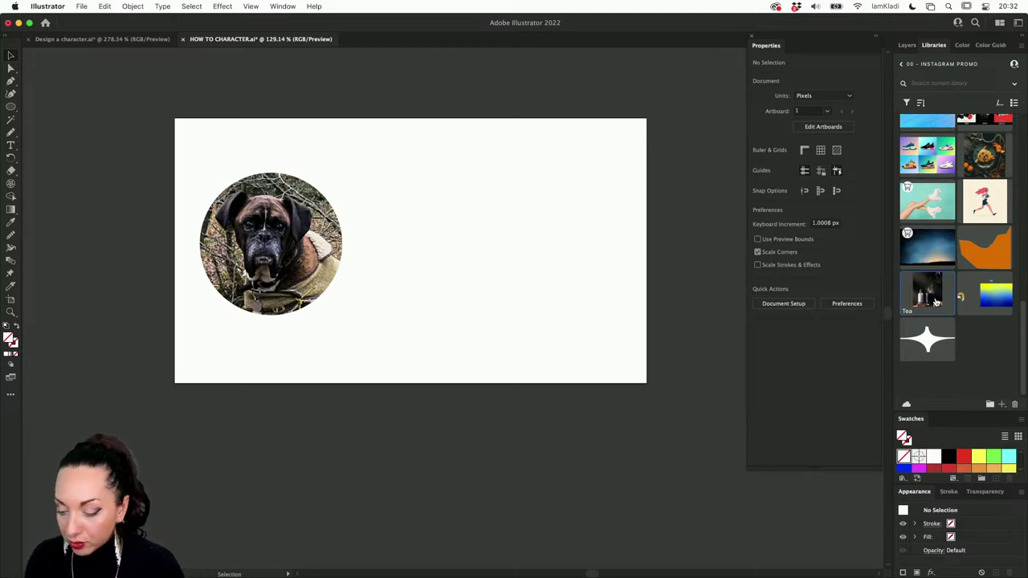
right_click(936, 301)
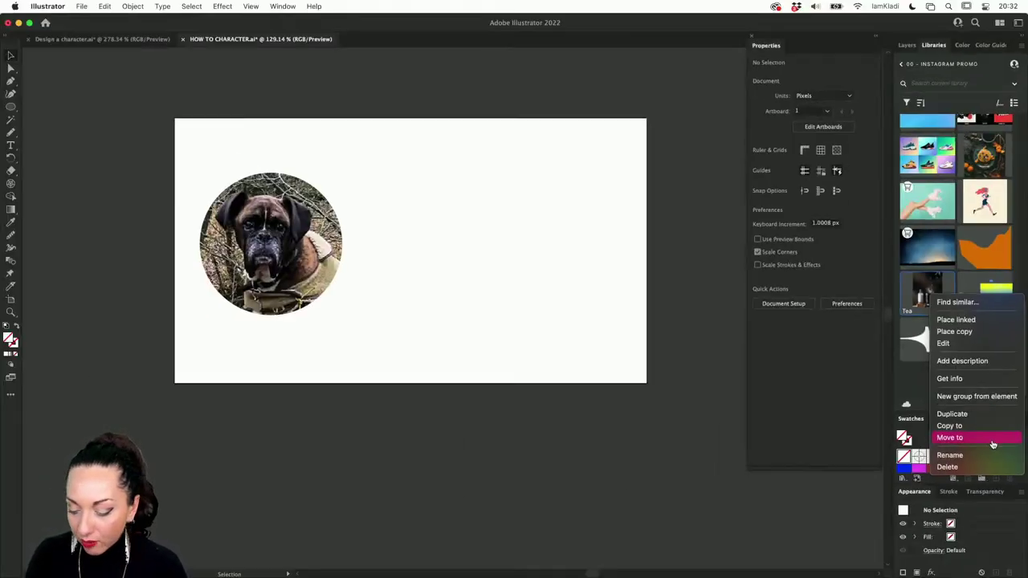
click(994, 444)
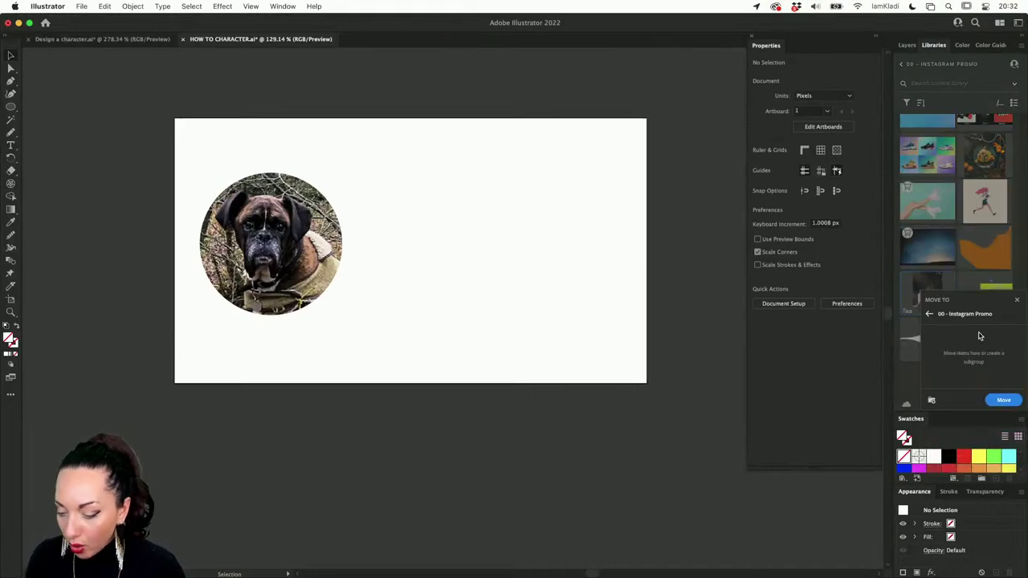
click(930, 314)
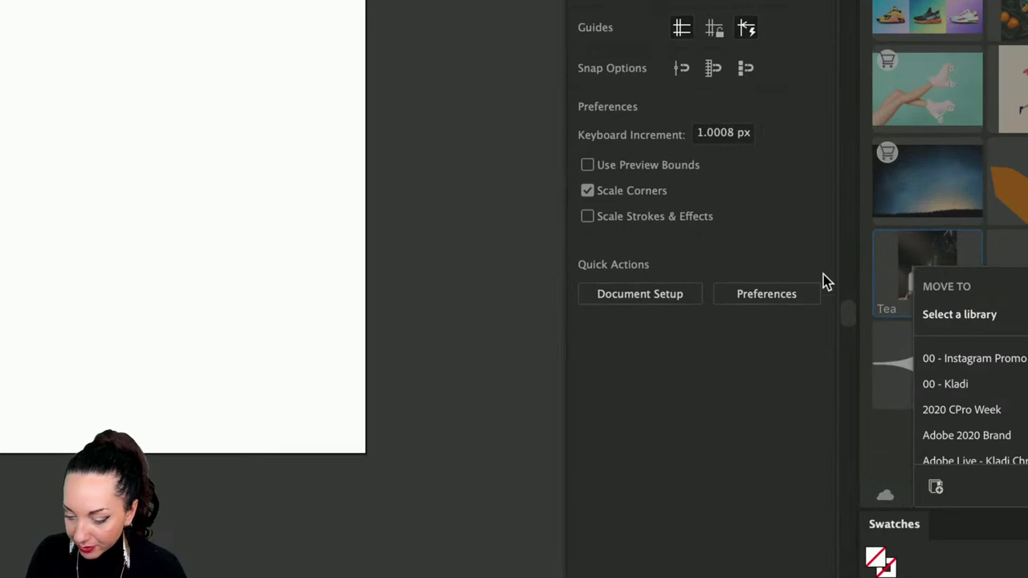
click(876, 298)
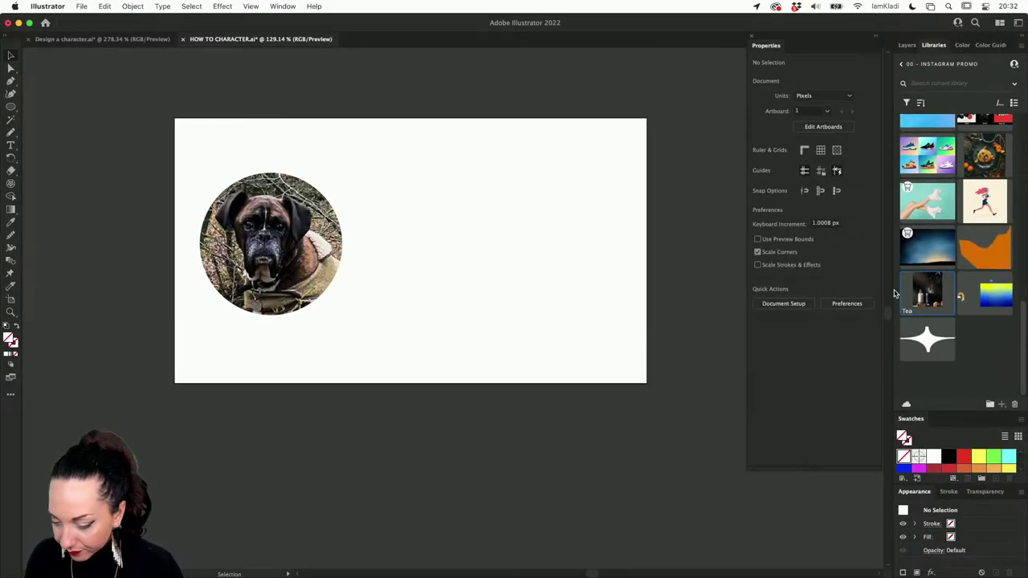
Move the Tea image into the HOW TO CHARACTER library.
right_click(920, 295)
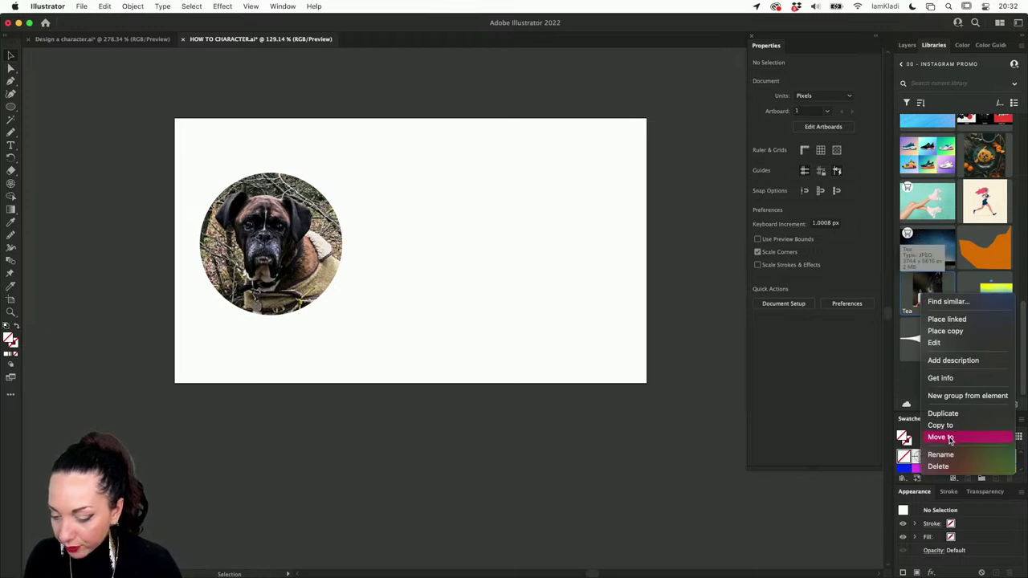
click(942, 437)
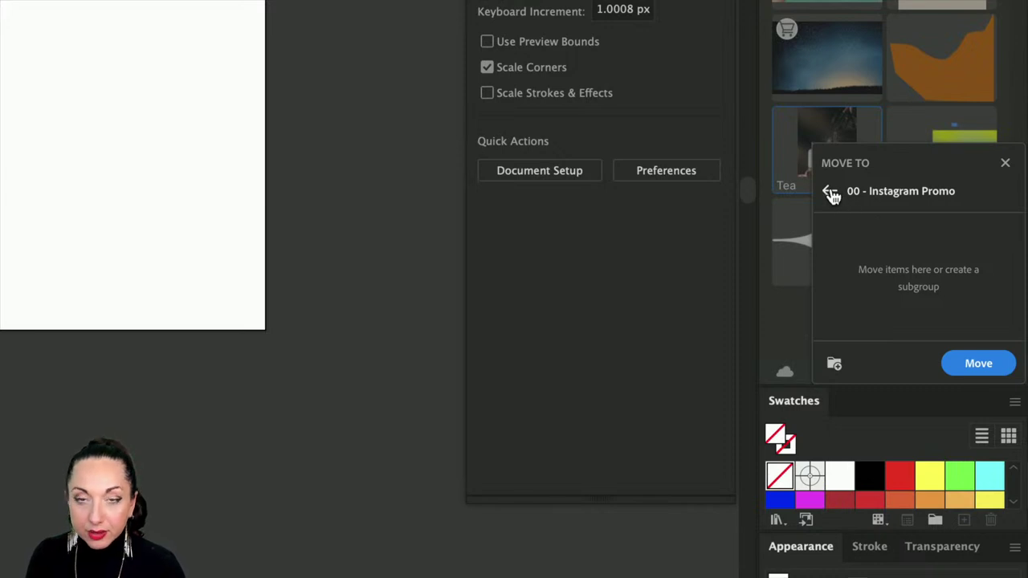
click(830, 193)
scroll(866, 297, down, 6)
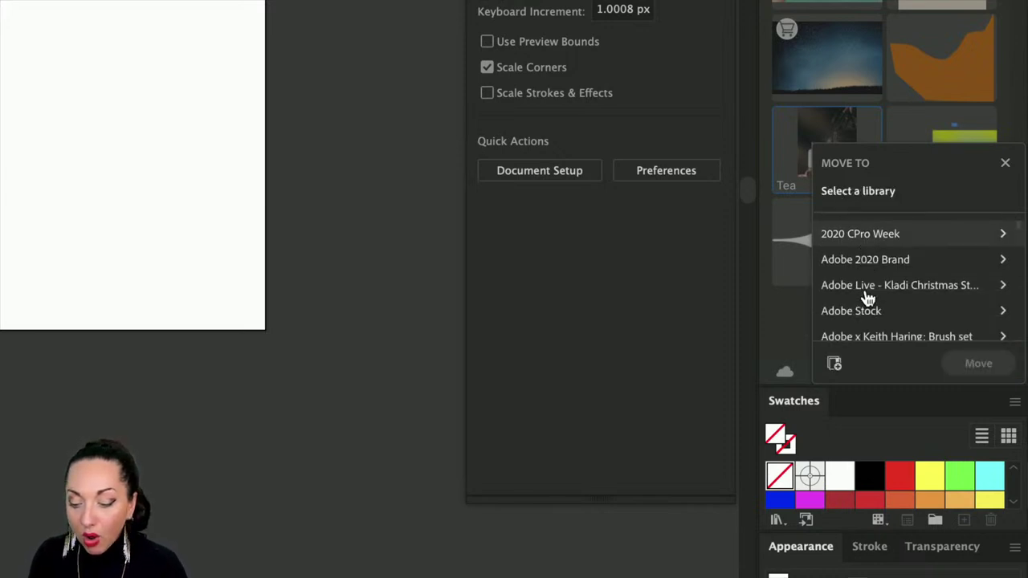
scroll(868, 298, up, 6)
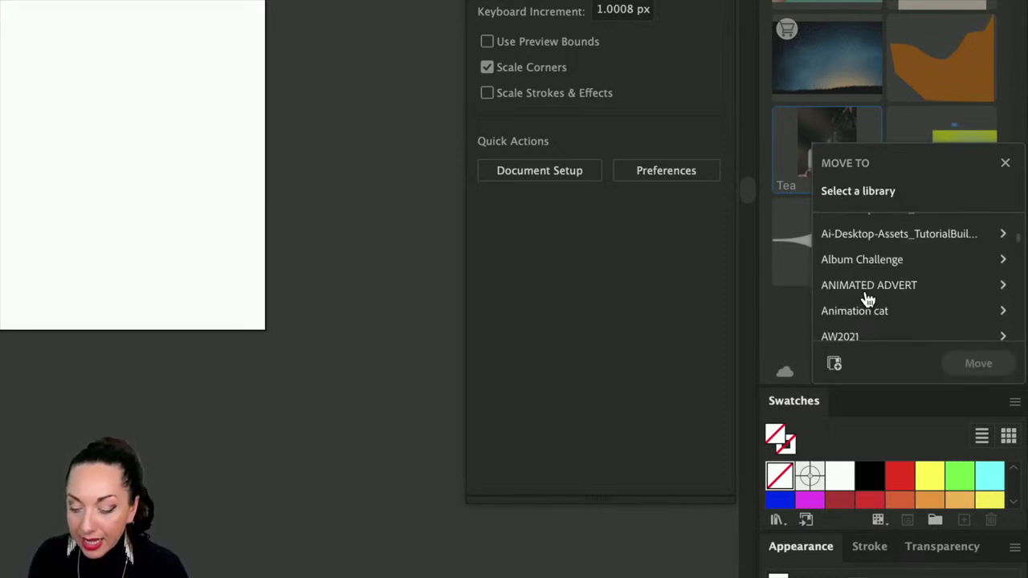
scroll(867, 298, down, 10)
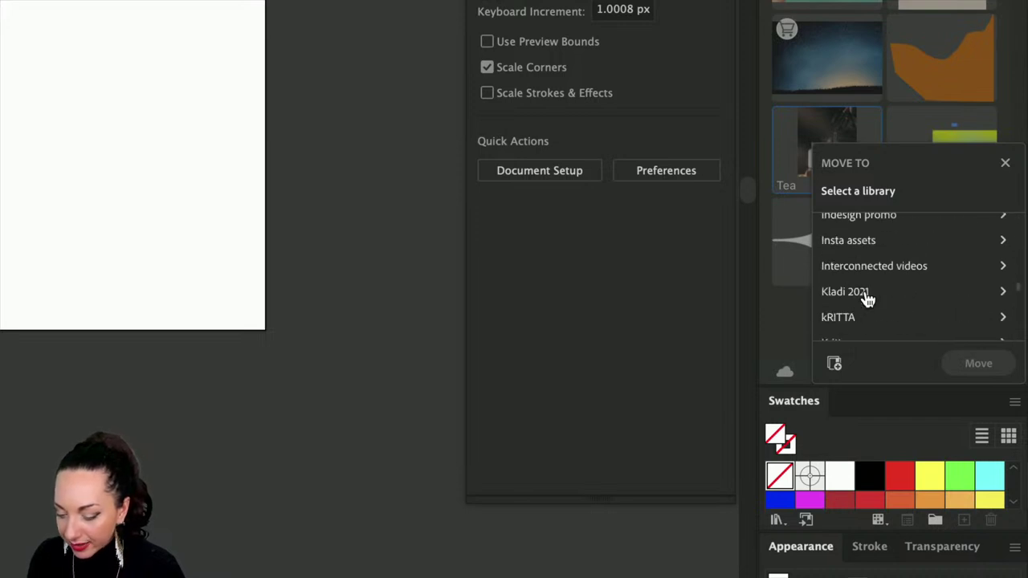
scroll(868, 298, up, 5)
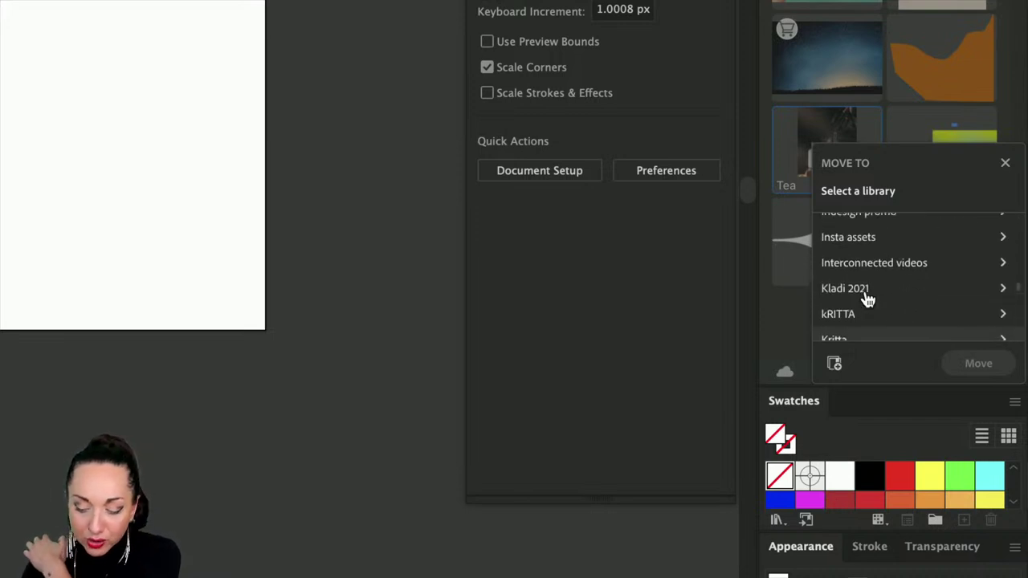
scroll(866, 298, up, 2)
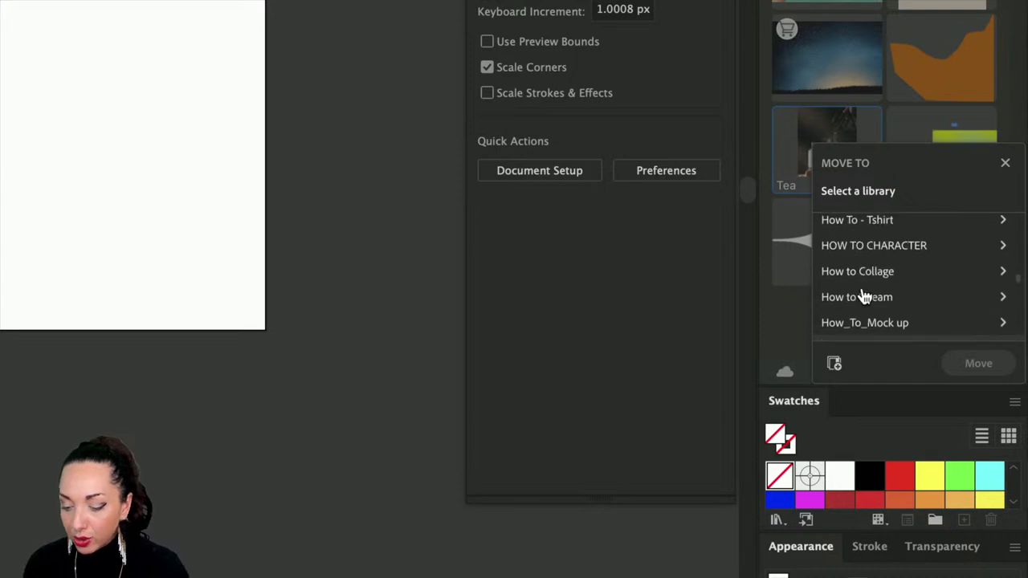
click(866, 252)
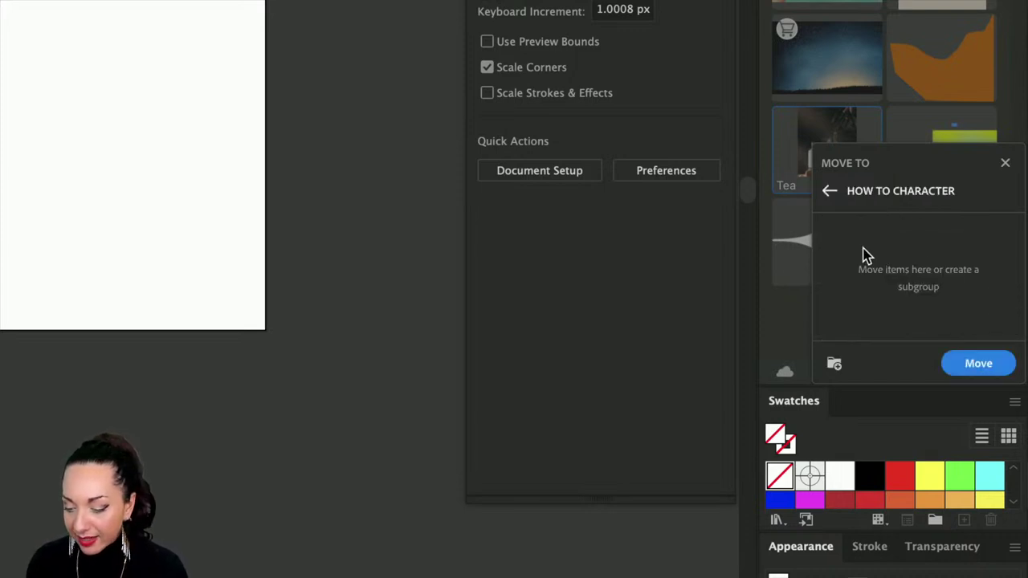
click(974, 365)
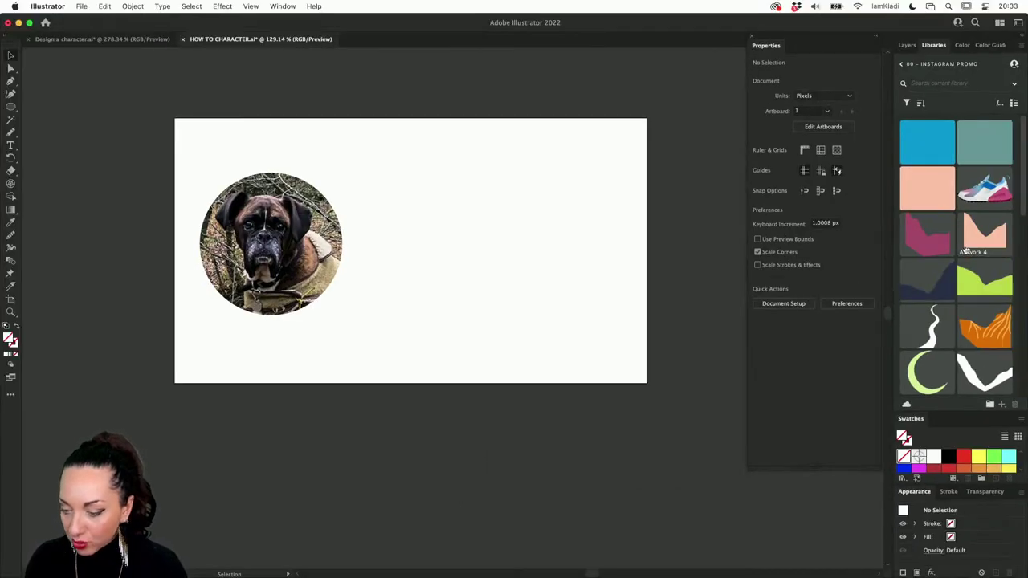
Place the Tea image from the HOW TO CHARACTER library onto the artboard, then delete it.
click(901, 63)
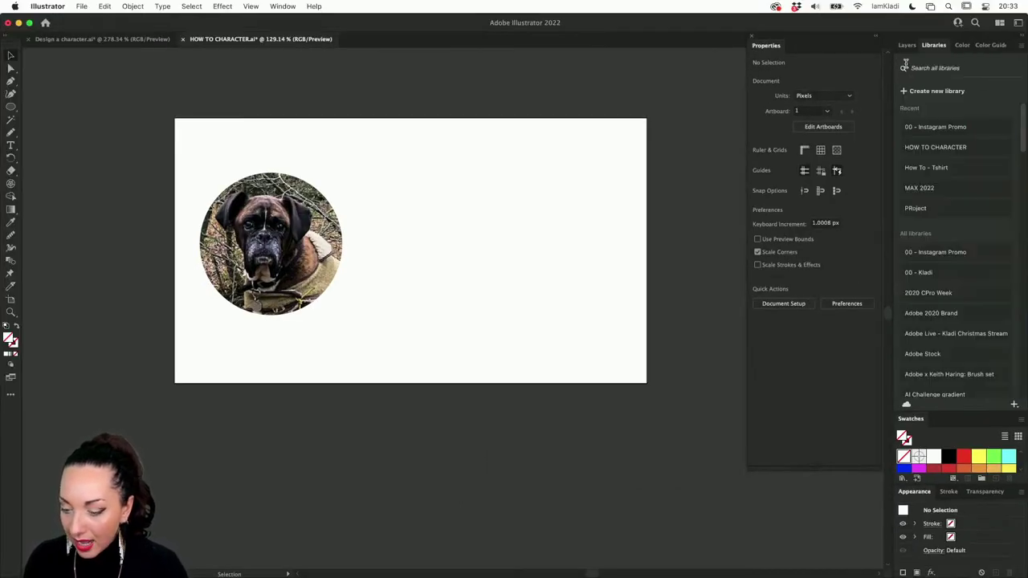
click(934, 147)
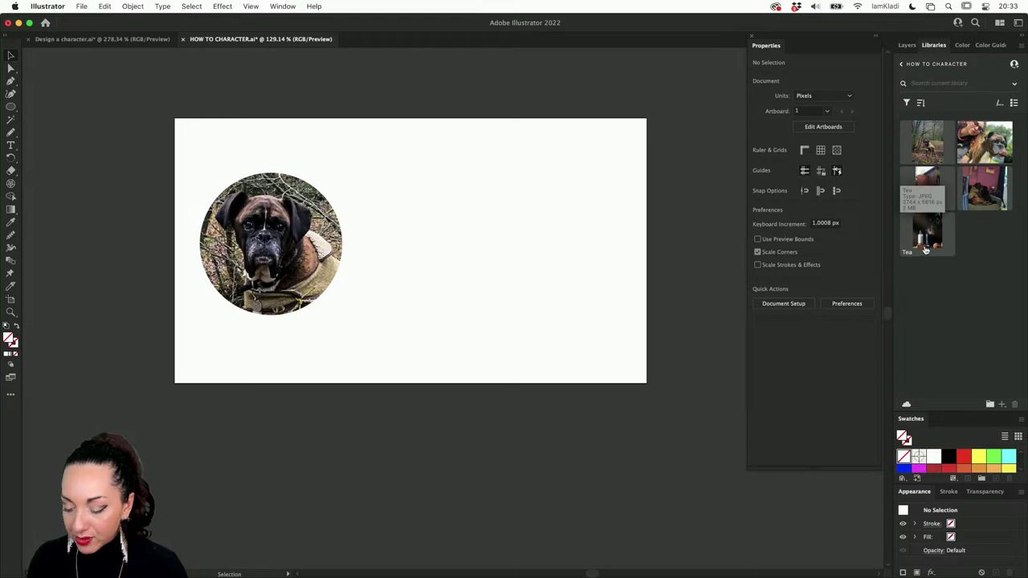
drag(926, 250, 499, 165)
drag(499, 165, 705, 395)
scroll(677, 348, up, 5)
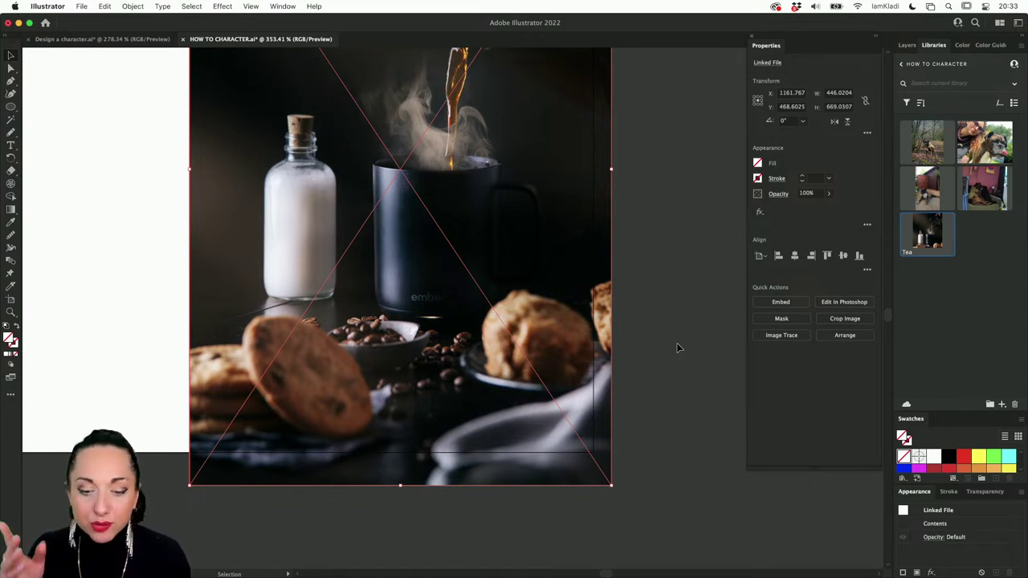
key(Delete)
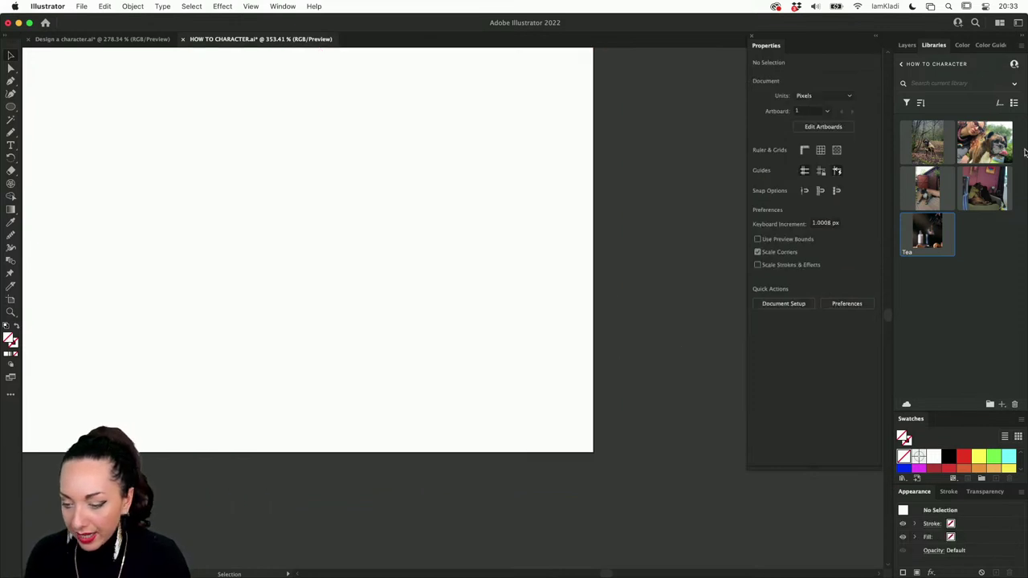
Return to the full libraries list and dismiss the HOW TO CHARACTER library's options menu.
click(932, 66)
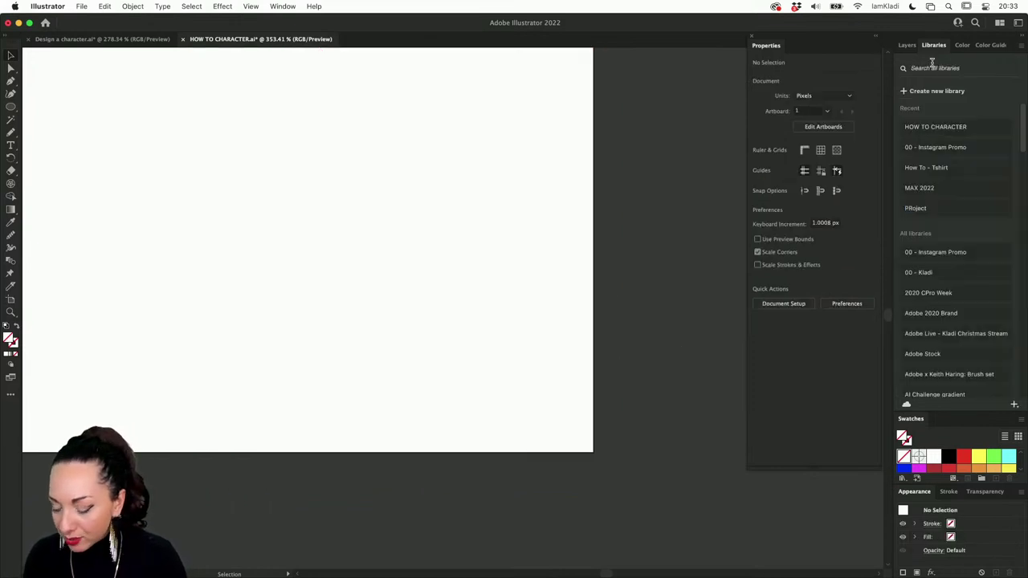
right_click(941, 132)
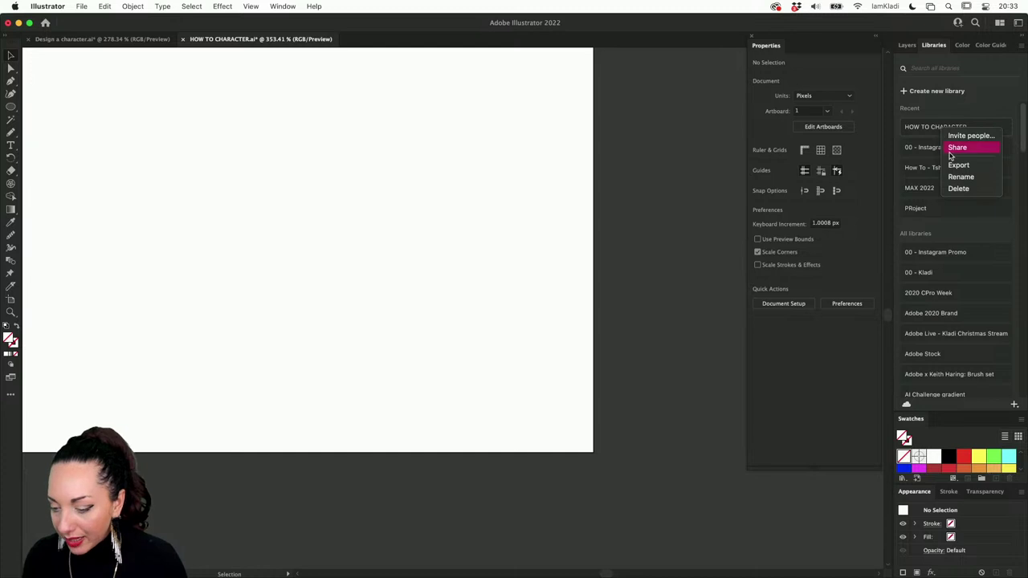
click(695, 265)
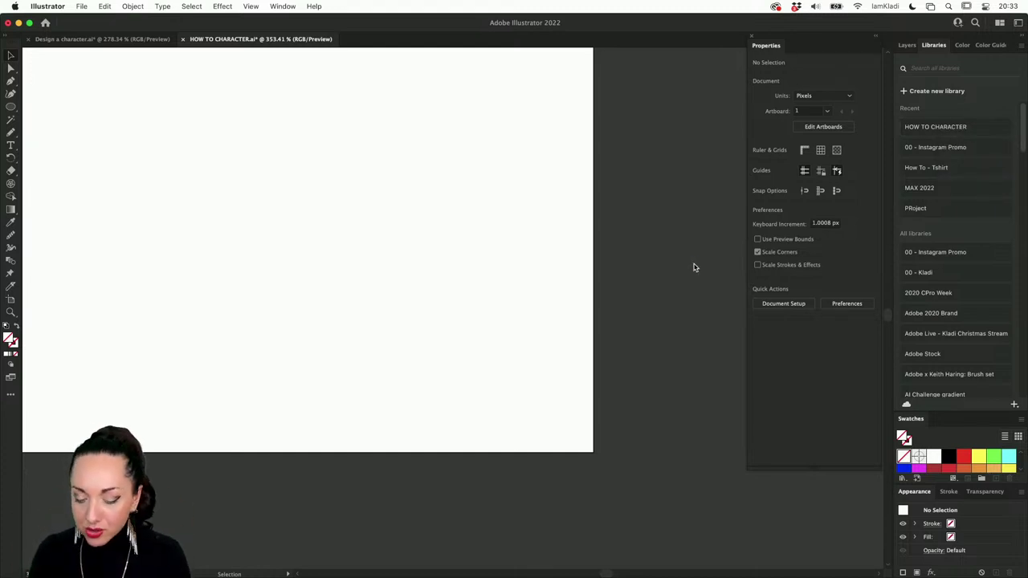
scroll(540, 319, down, 3)
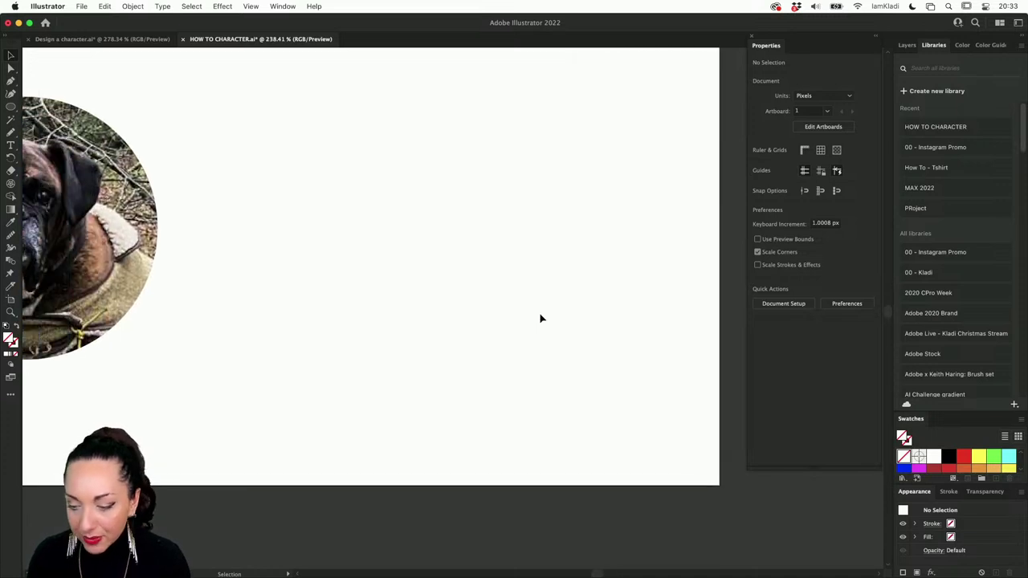
Rename Layer 3 to WIP inline and Layer 4 to FINAL through Layer Options.
click(908, 45)
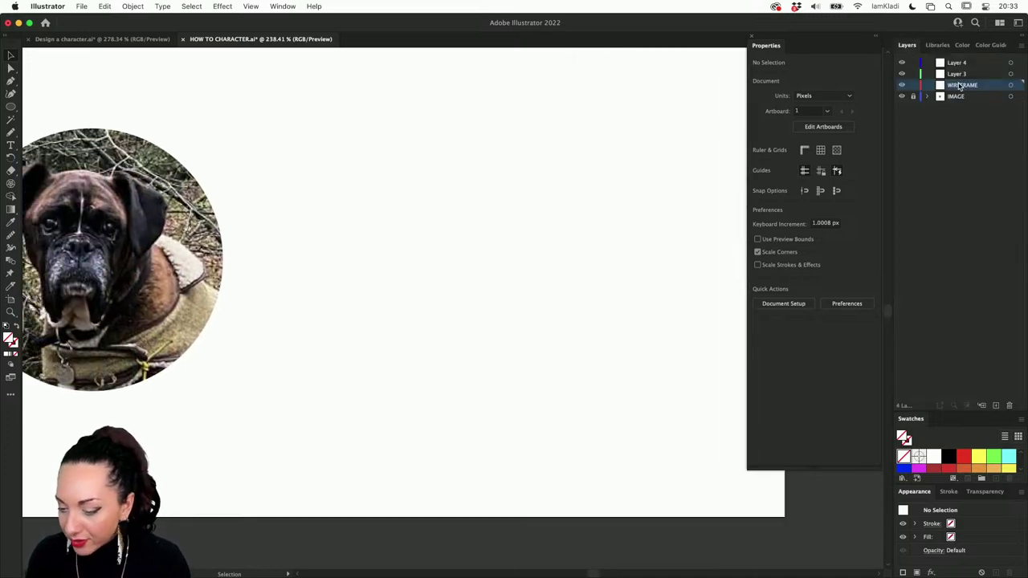
double_click(958, 74)
text(WIP)
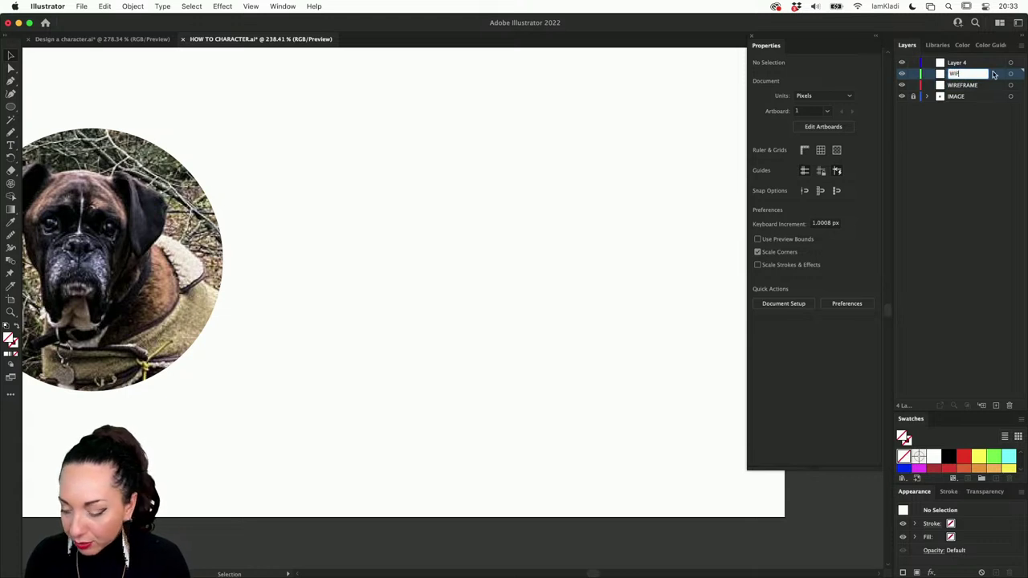
key(Return)
double_click(971, 64)
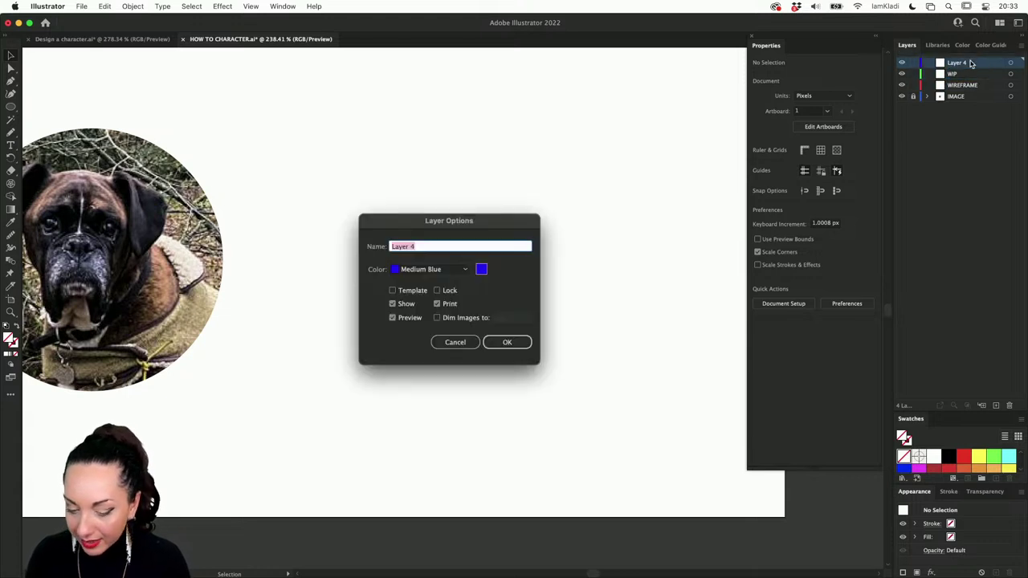
text(FINAL)
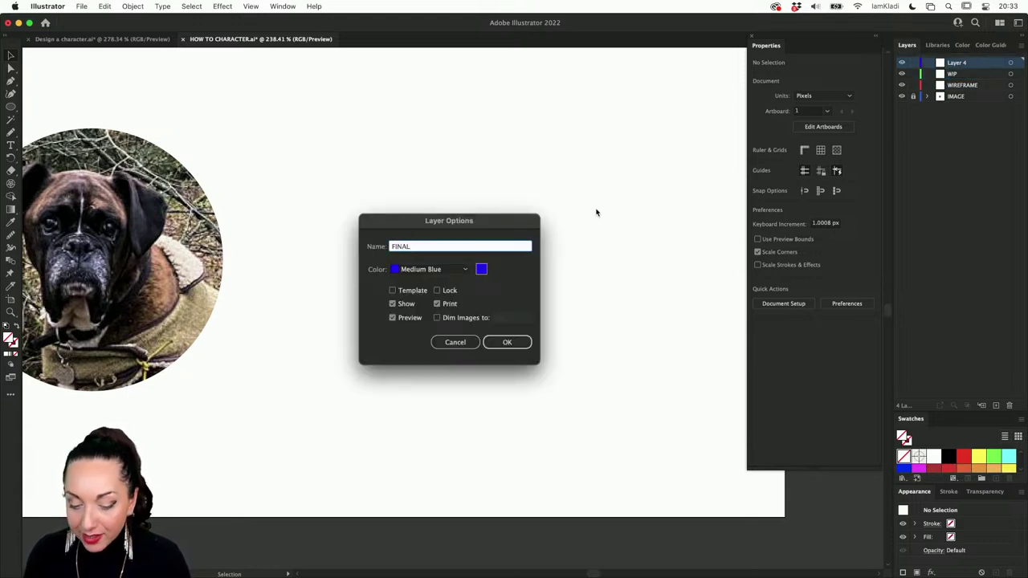
click(507, 342)
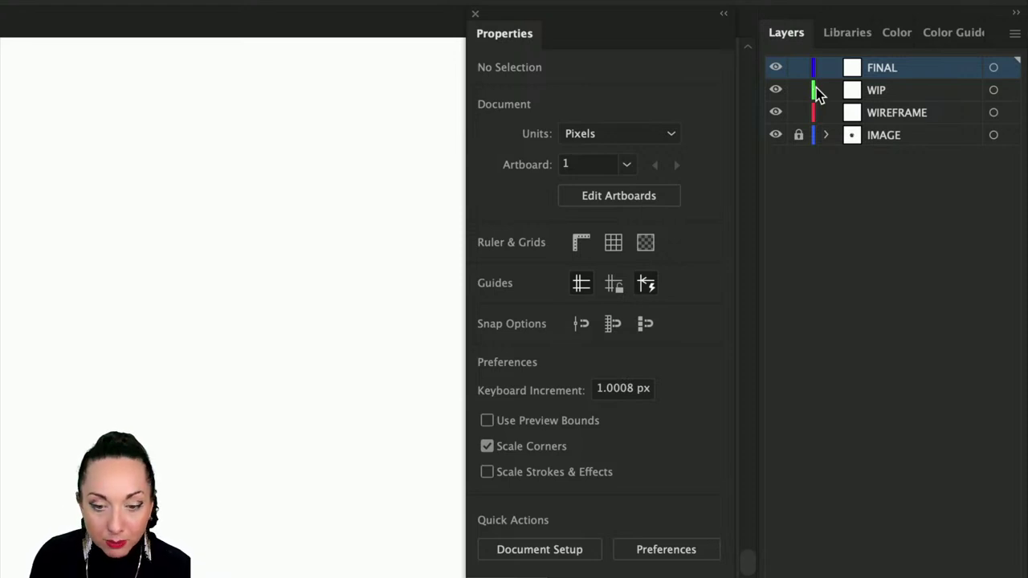
Draw test rectangles on the WIP and WIREFRAME layers, then delete both.
click(892, 91)
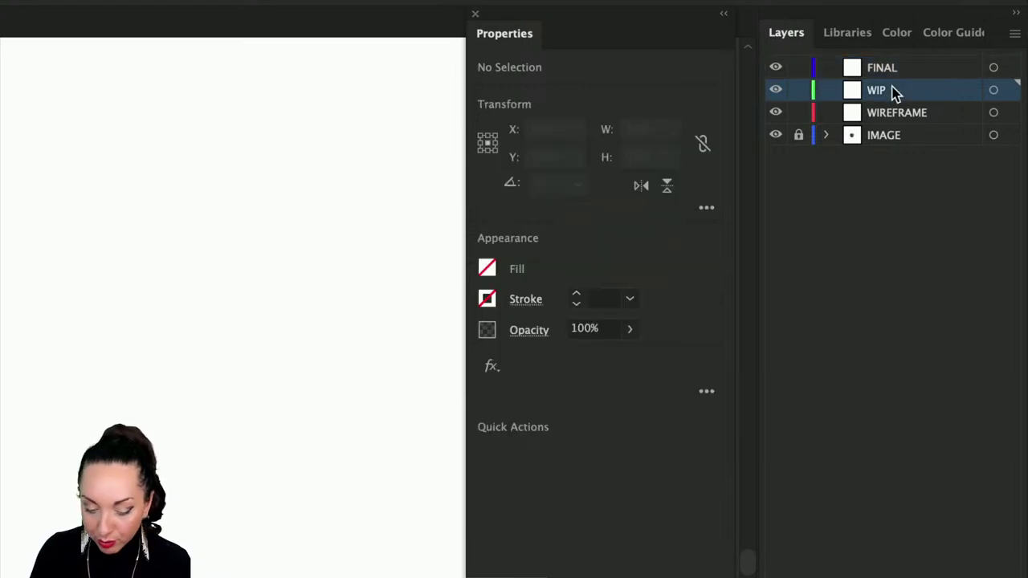
drag(142, 139, 345, 303)
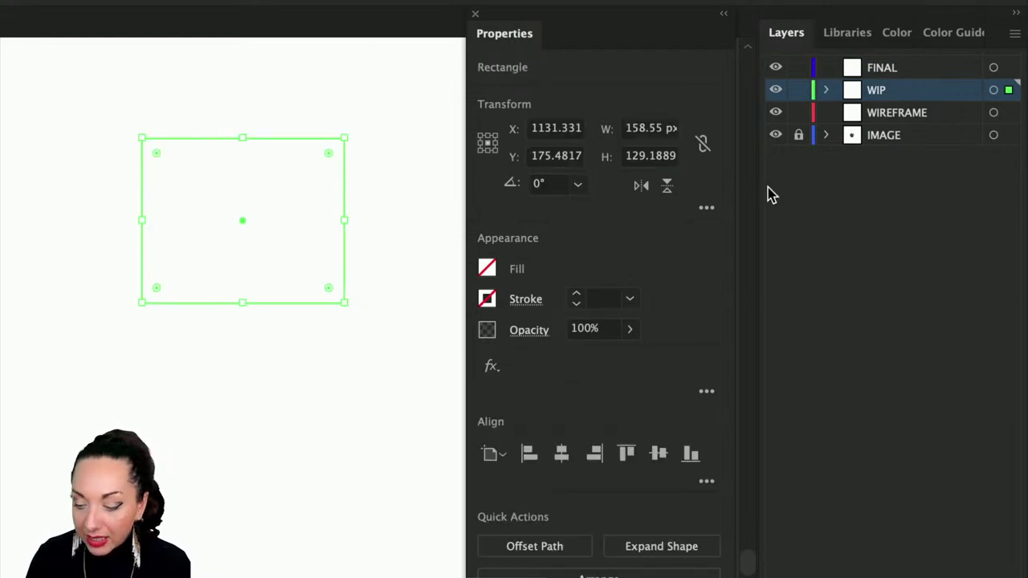
click(874, 115)
drag(212, 226, 367, 380)
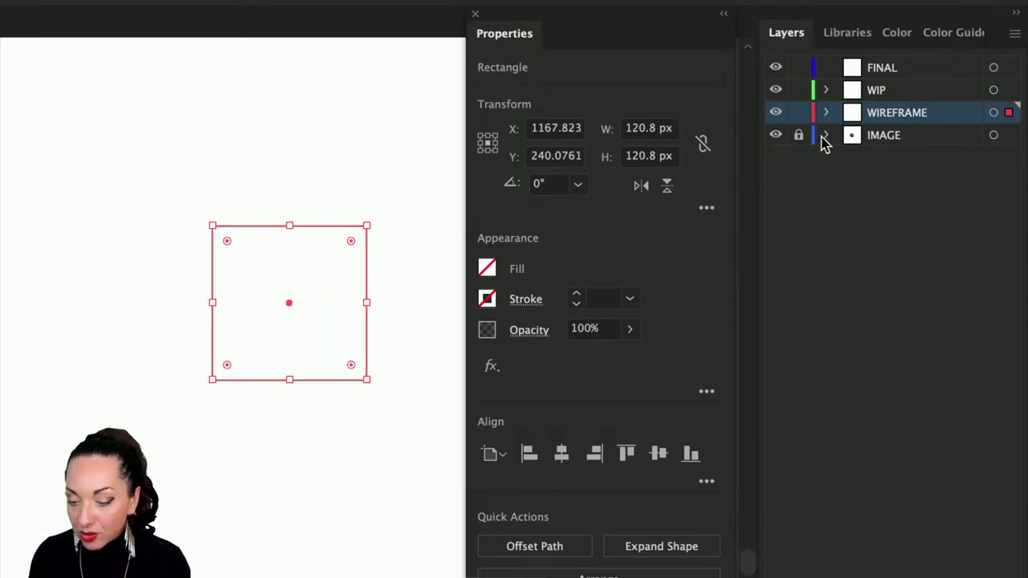
click(255, 138)
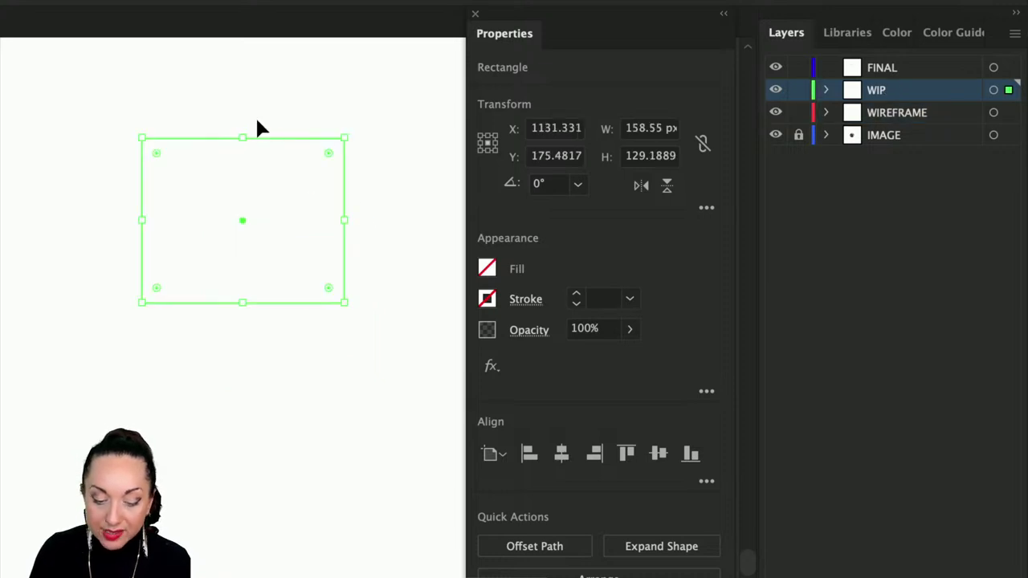
drag(256, 119, 330, 326)
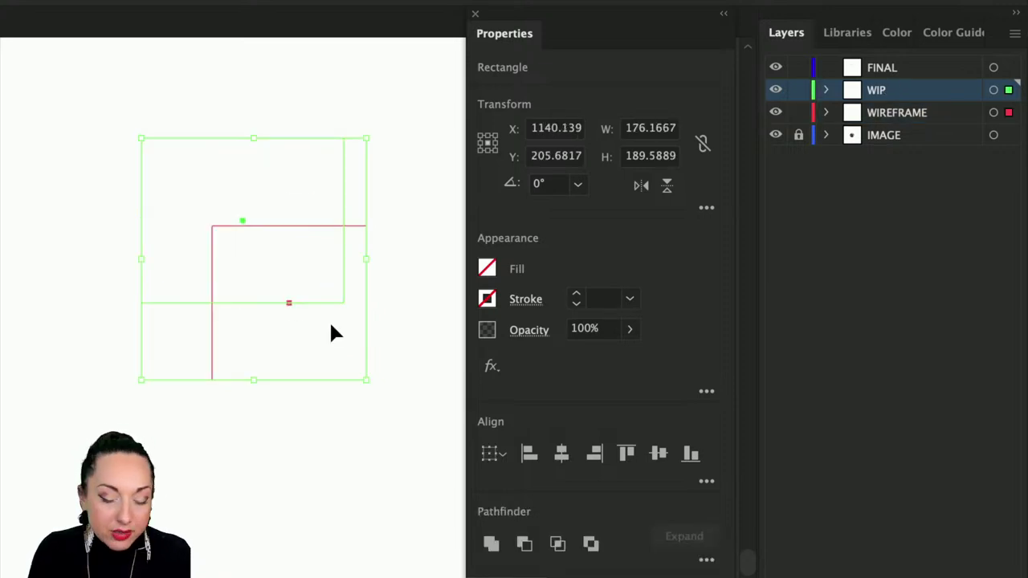
key(Delete)
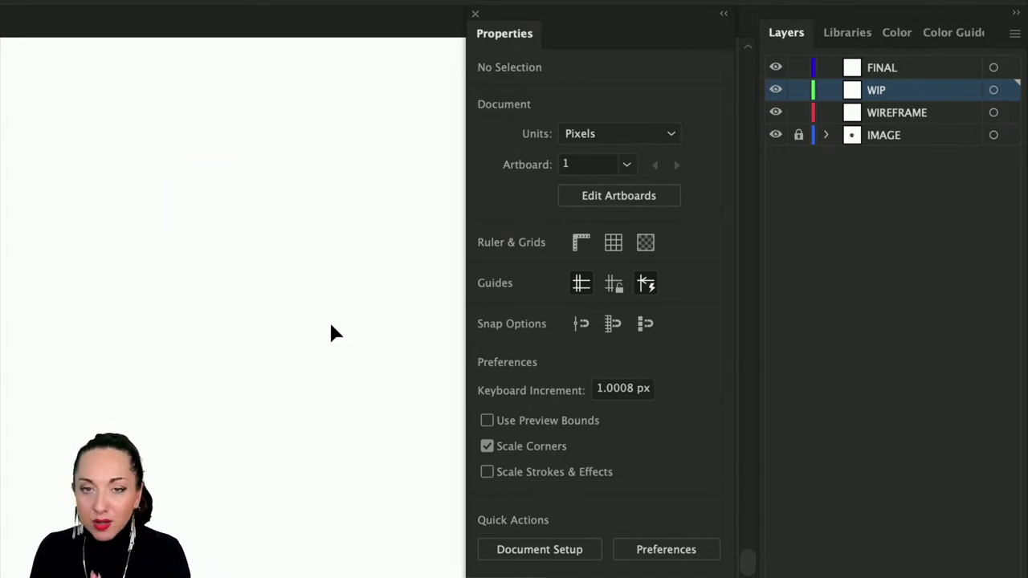
Change the WIP layer's colour to a custom orange in Layer Options.
double_click(926, 91)
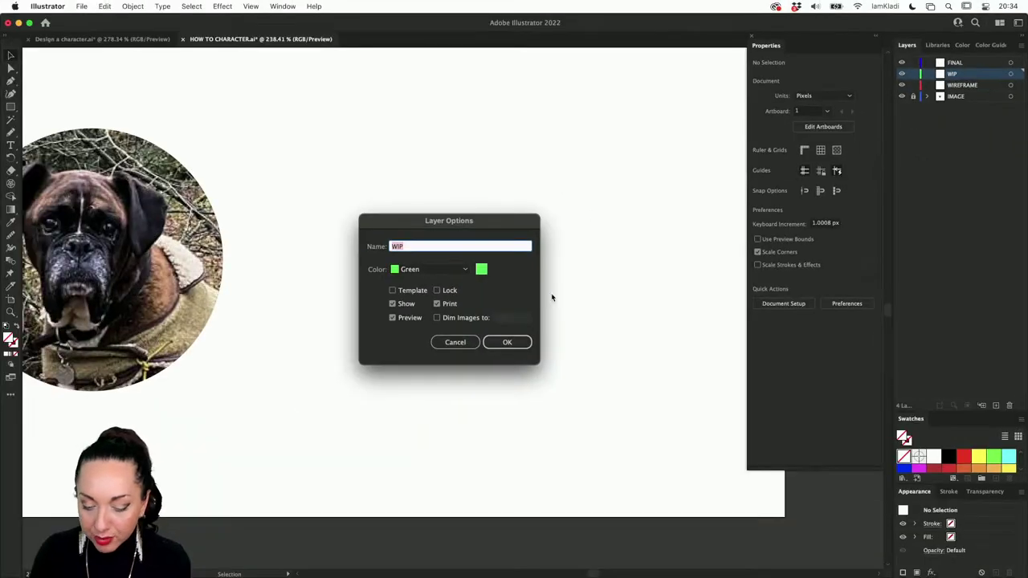
click(481, 270)
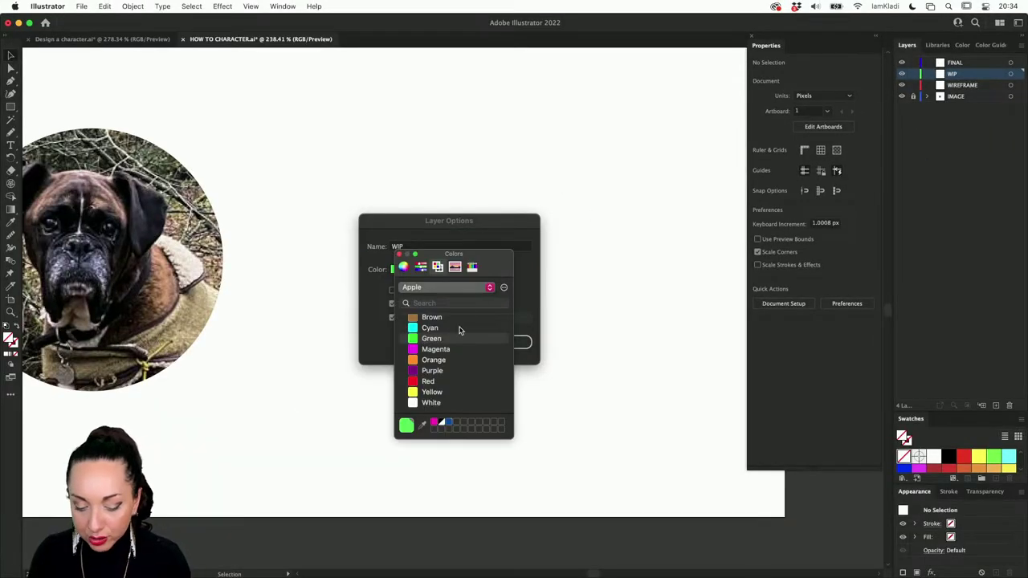
scroll(454, 343, up, 2)
click(421, 266)
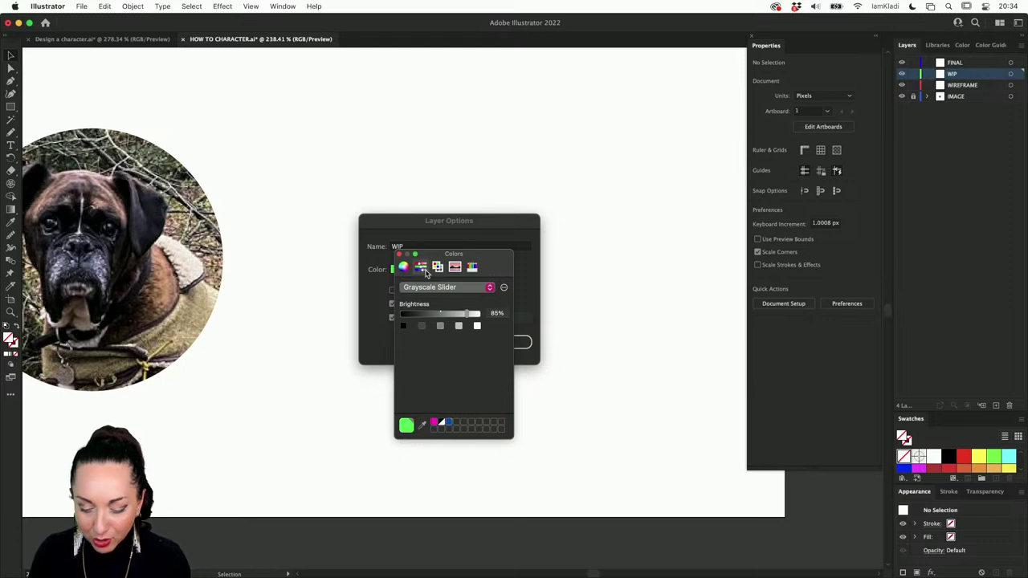
click(405, 267)
drag(469, 327, 496, 312)
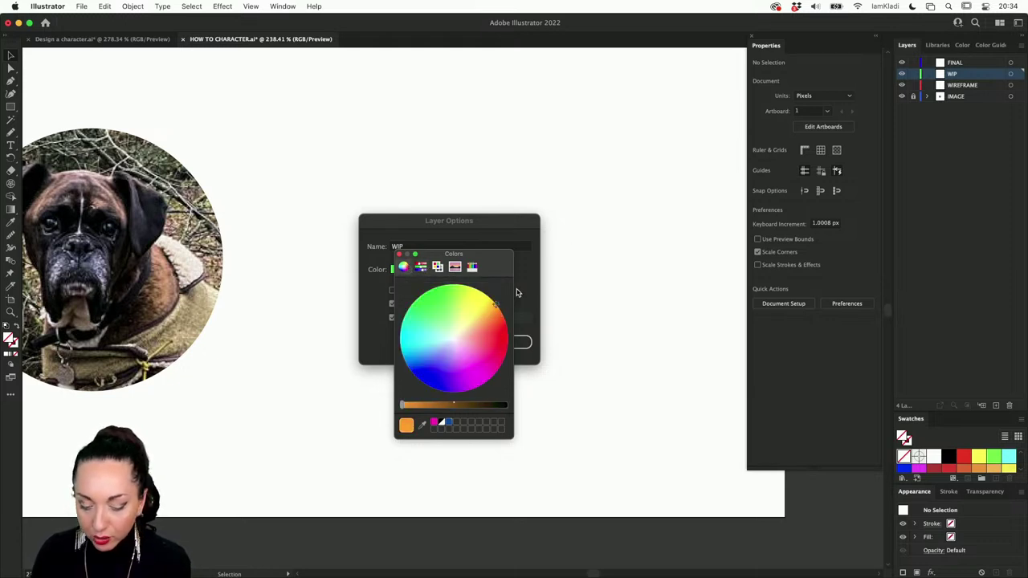
click(401, 255)
click(507, 342)
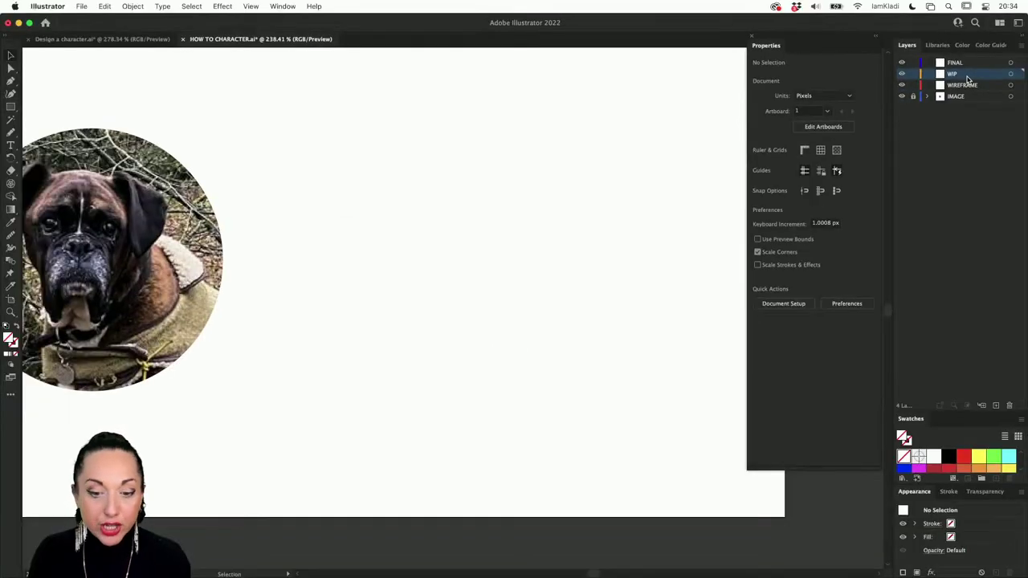
key(m)
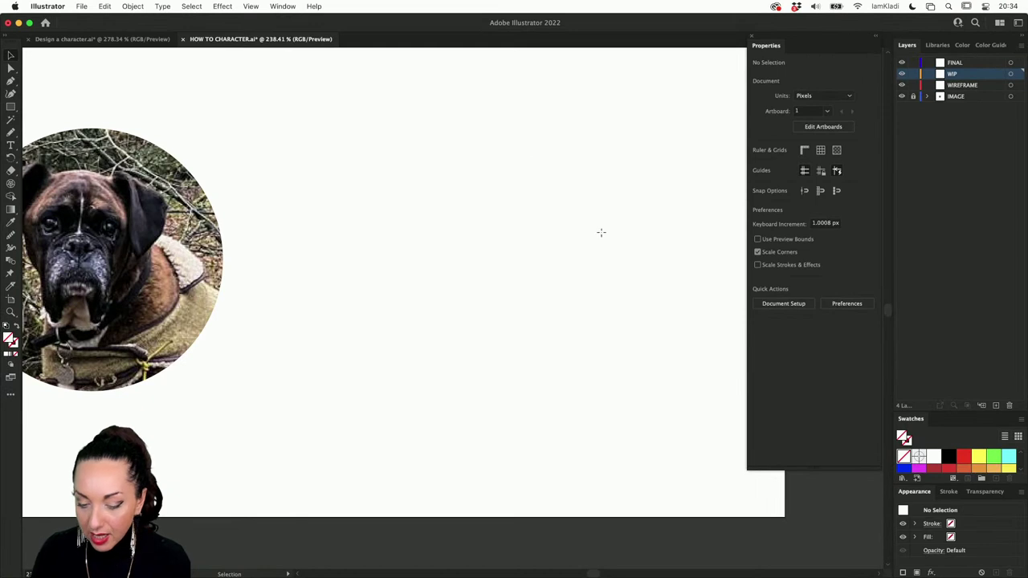
drag(598, 230, 725, 337)
key(ctrl+z)
key(v)
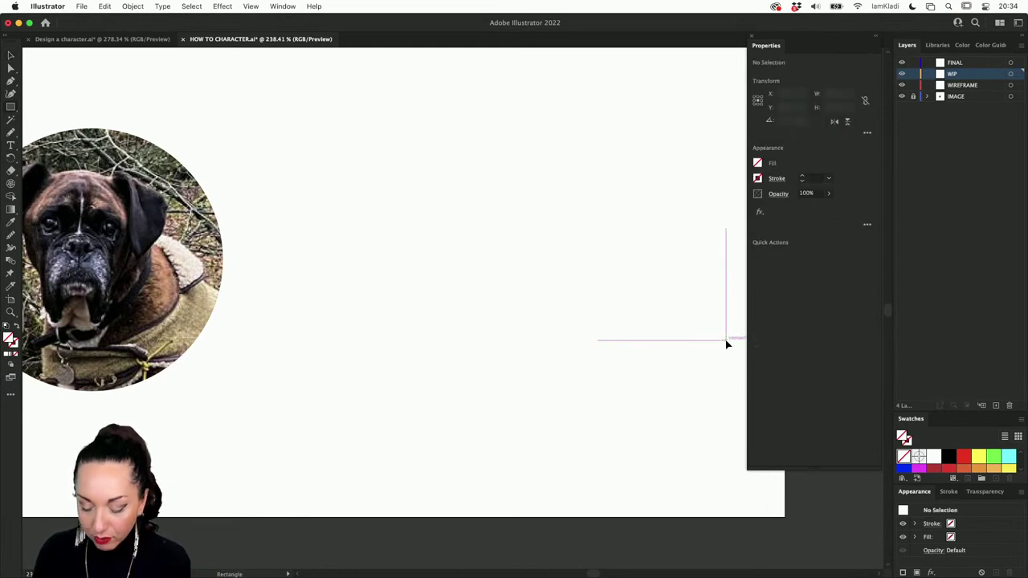
scroll(621, 159, left, 2)
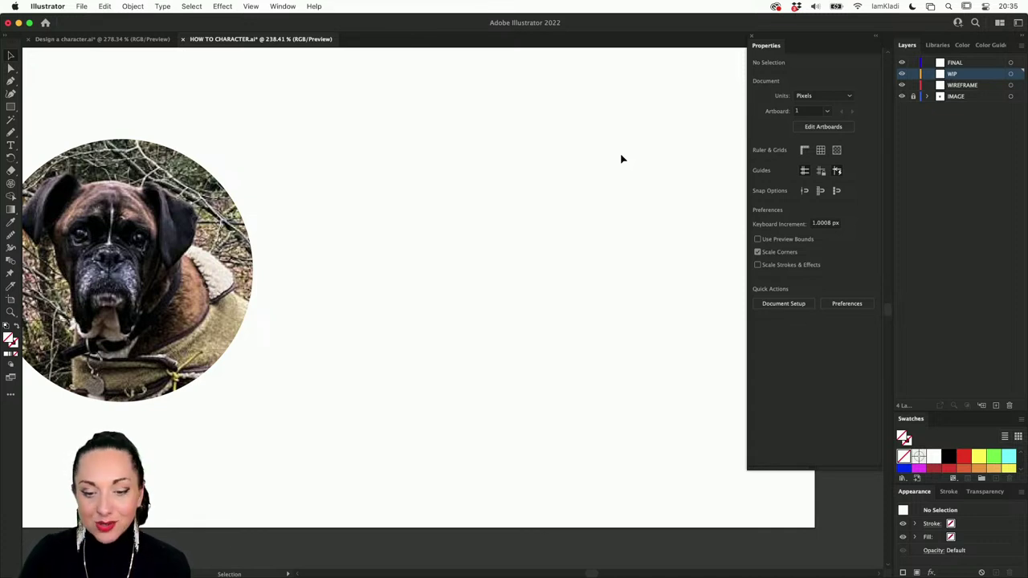
scroll(555, 215, down, 3)
scroll(555, 215, right, 2)
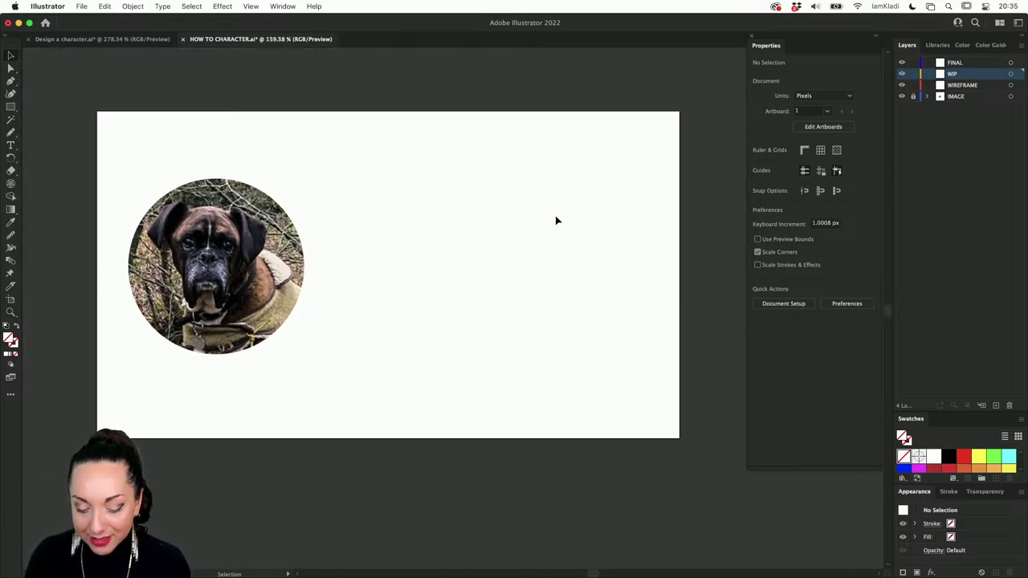
scroll(555, 215, up, 1)
scroll(556, 216, up, 2)
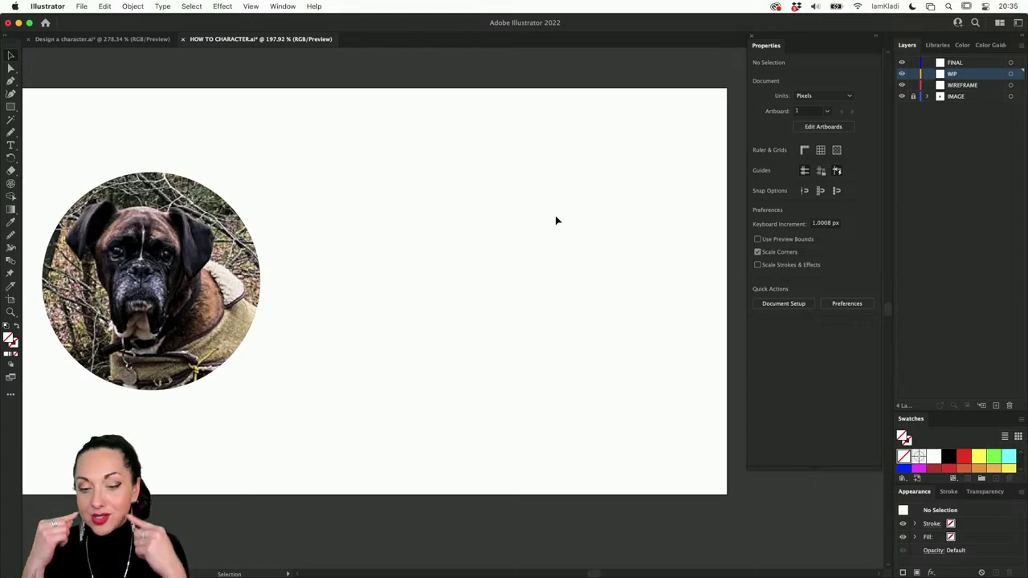
Undo a test ellipse, target the WIREFRAME layer, and keep the Ellipse tool active.
key(l)
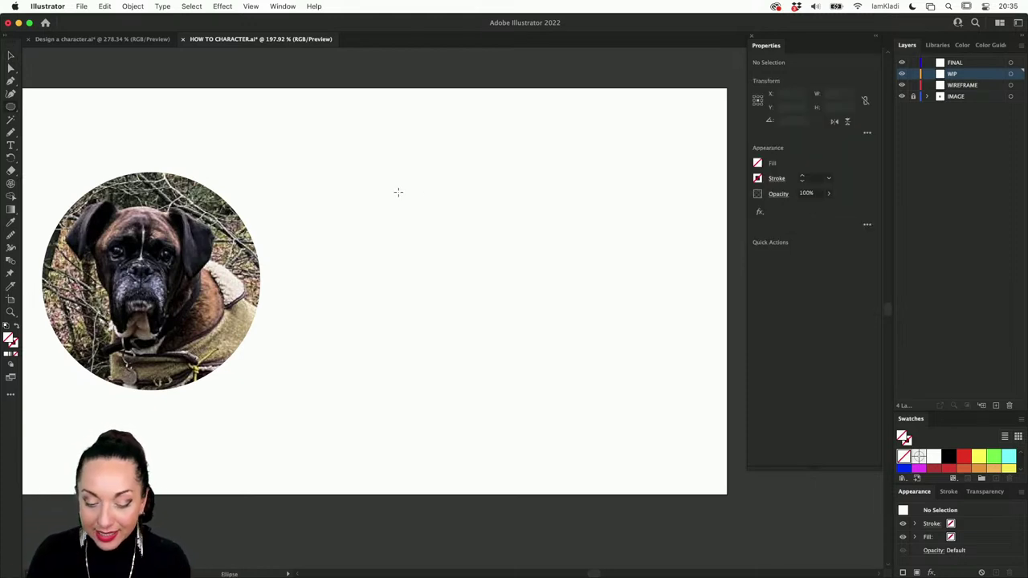
drag(395, 191, 510, 280)
key(super+z)
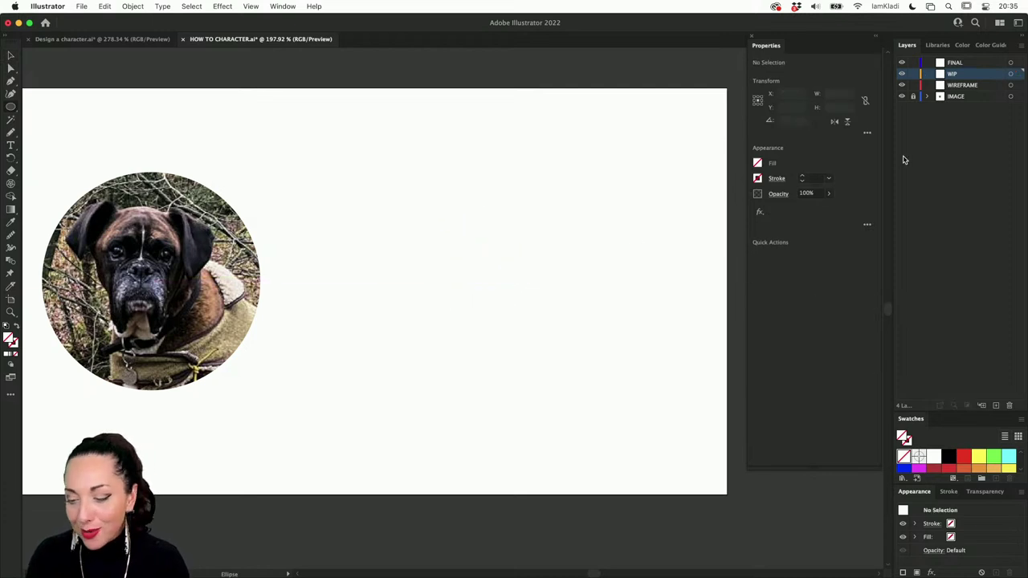
click(972, 86)
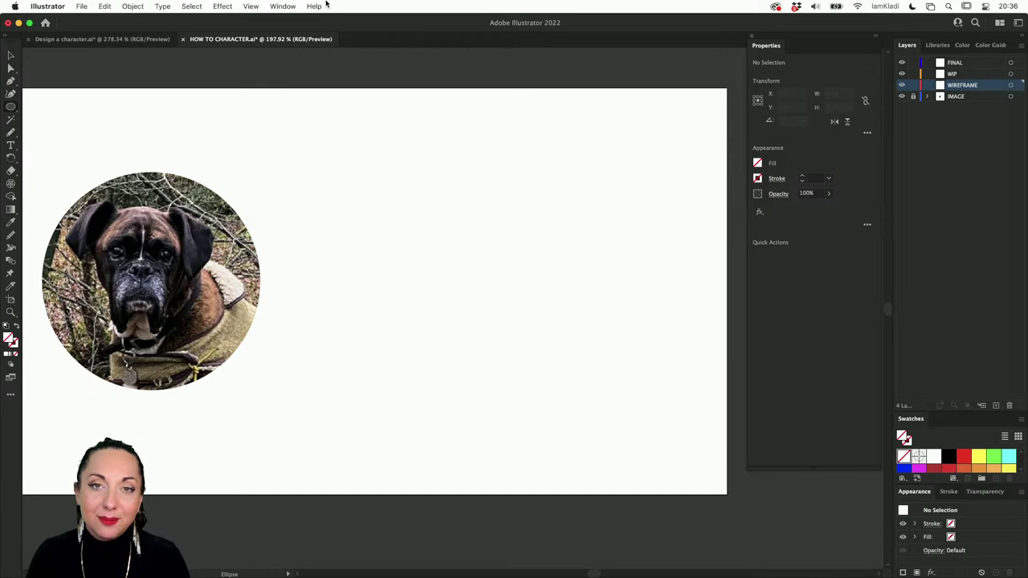
click(11, 106)
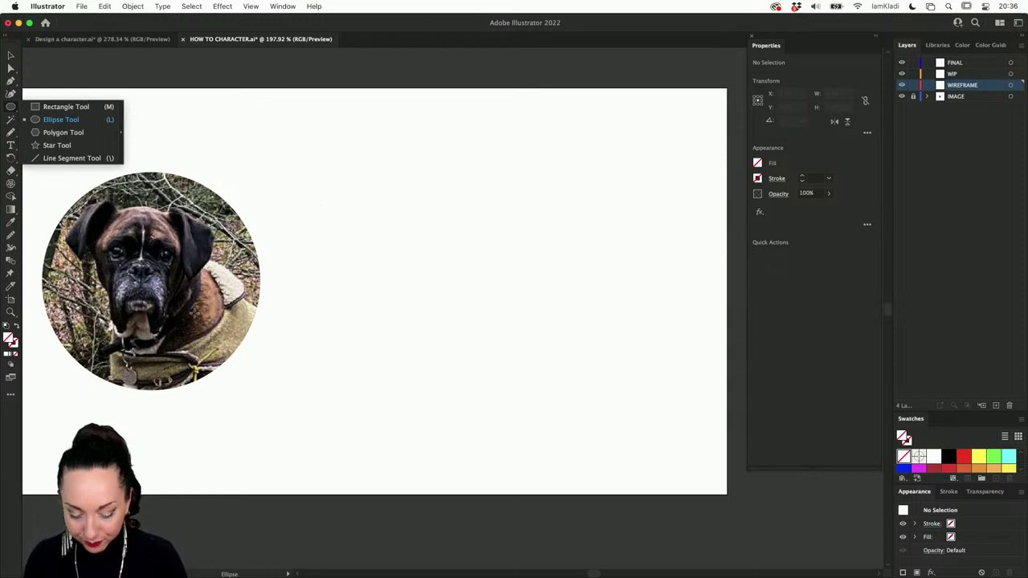
click(416, 232)
click(417, 314)
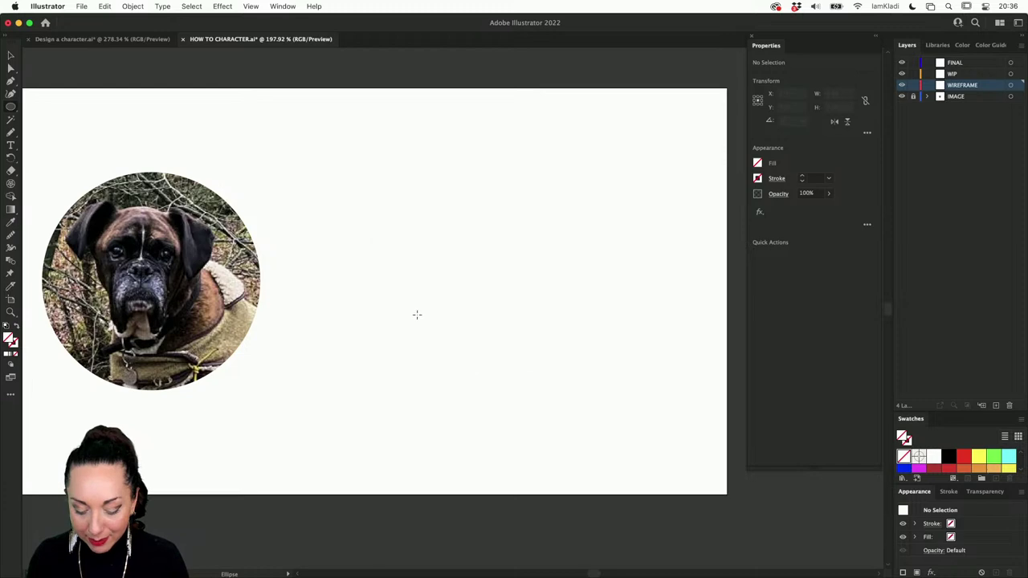
Reset to default fill and stroke, then set the fill to None.
key(d)
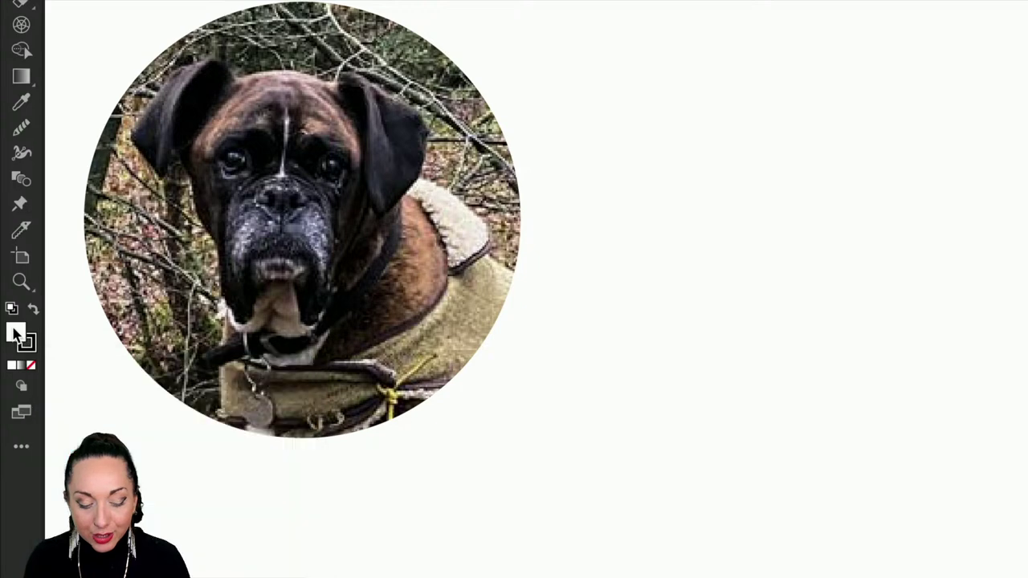
double_click(16, 334)
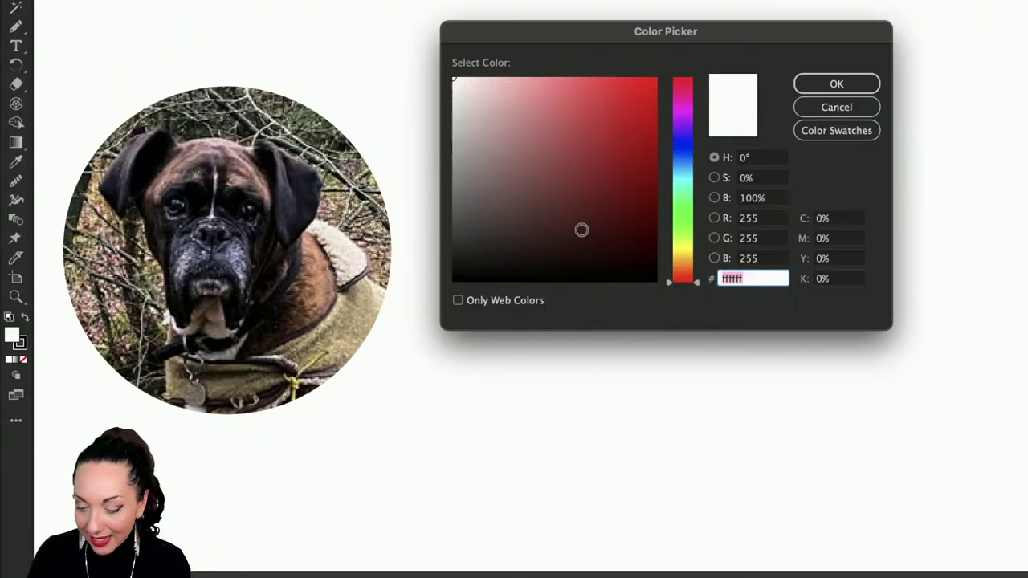
click(836, 107)
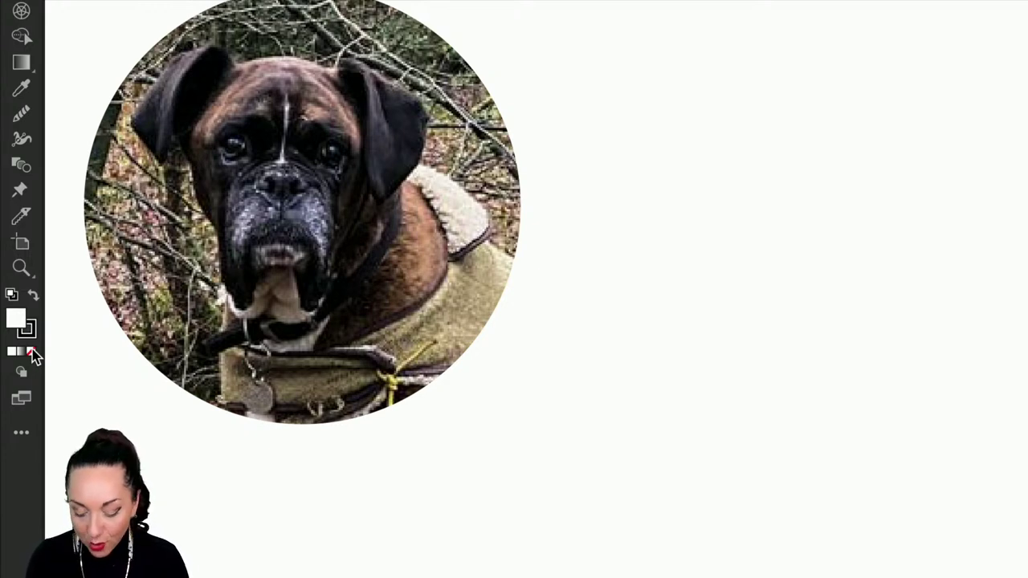
click(32, 352)
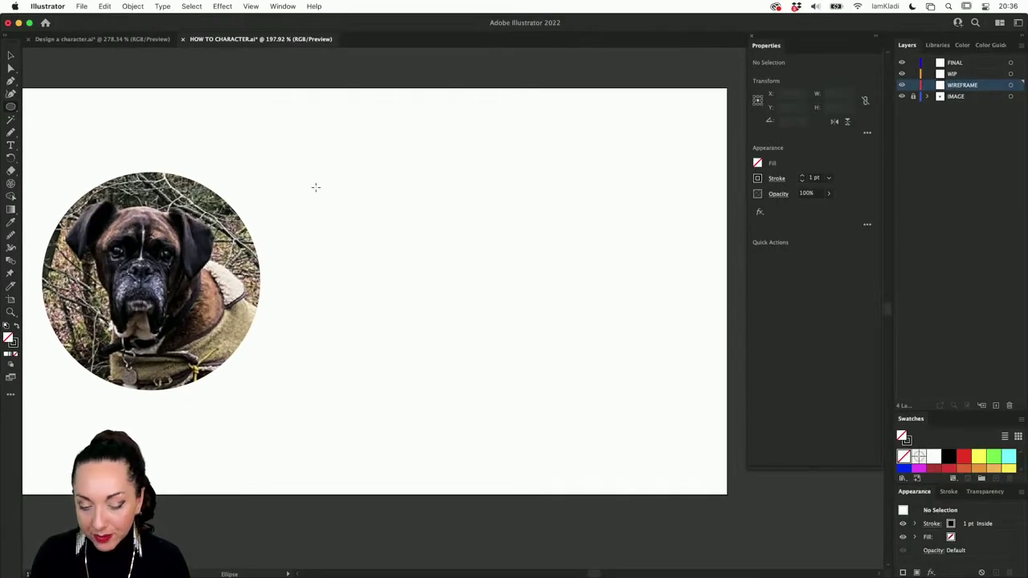
Draw a 330.4284 px unfilled circle for the head beside the dog photo.
drag(315, 188, 412, 330)
drag(471, 352, 471, 357)
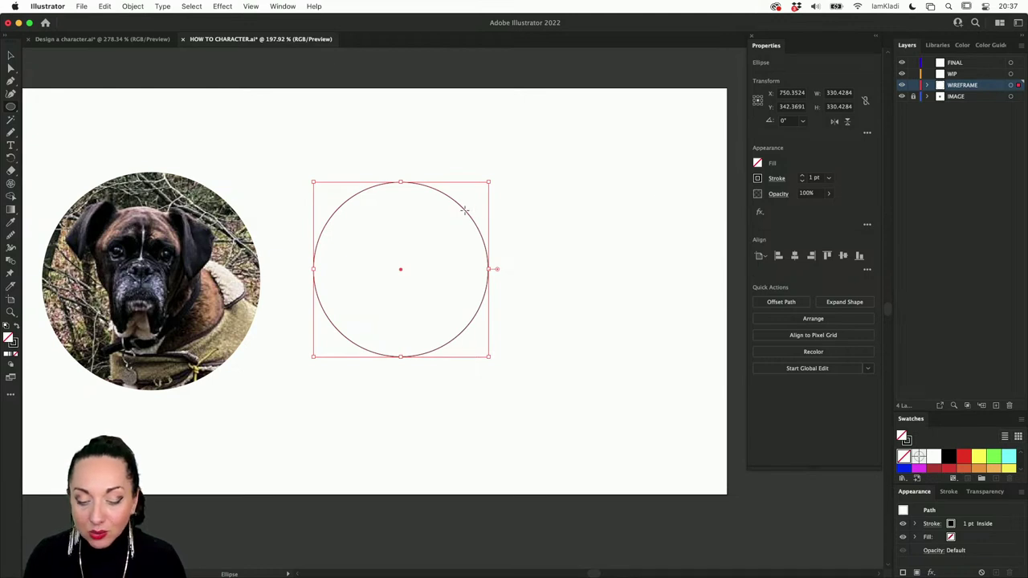
key(v)
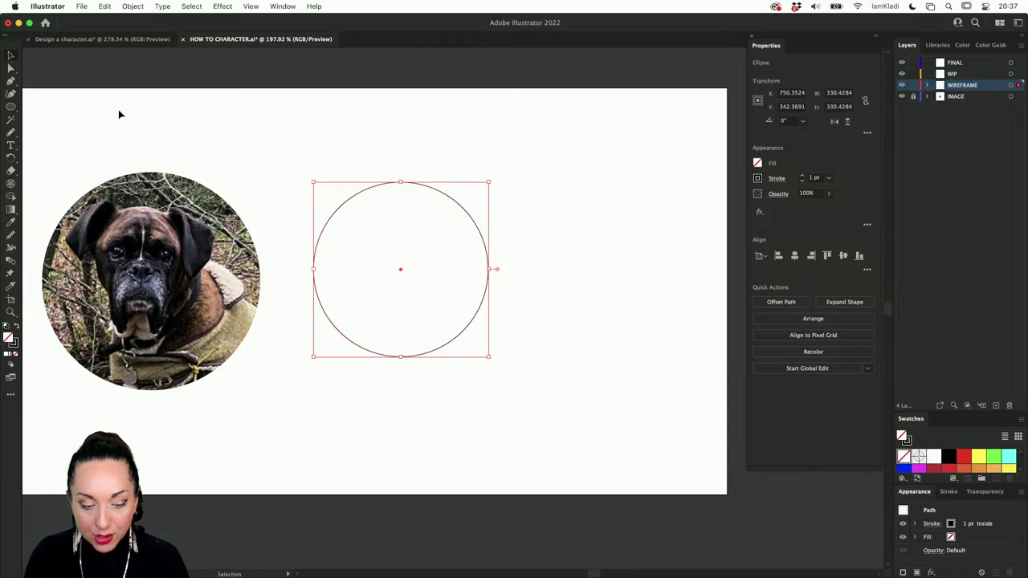
click(10, 110)
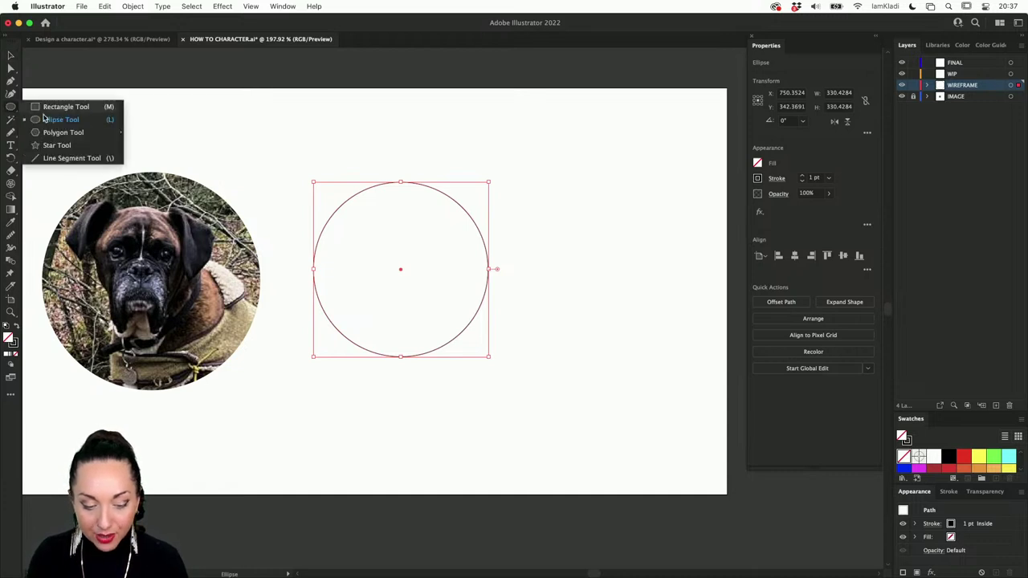
Draw a 287.8586 × 249.2929 hexagon beside the photo and show its side and corner options.
click(64, 134)
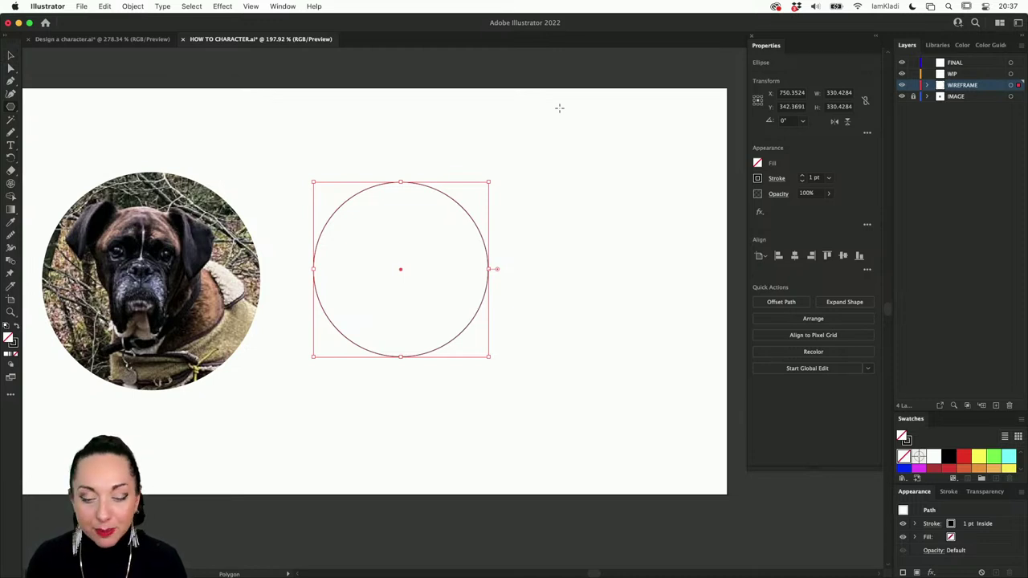
drag(510, 130, 554, 188)
key(v)
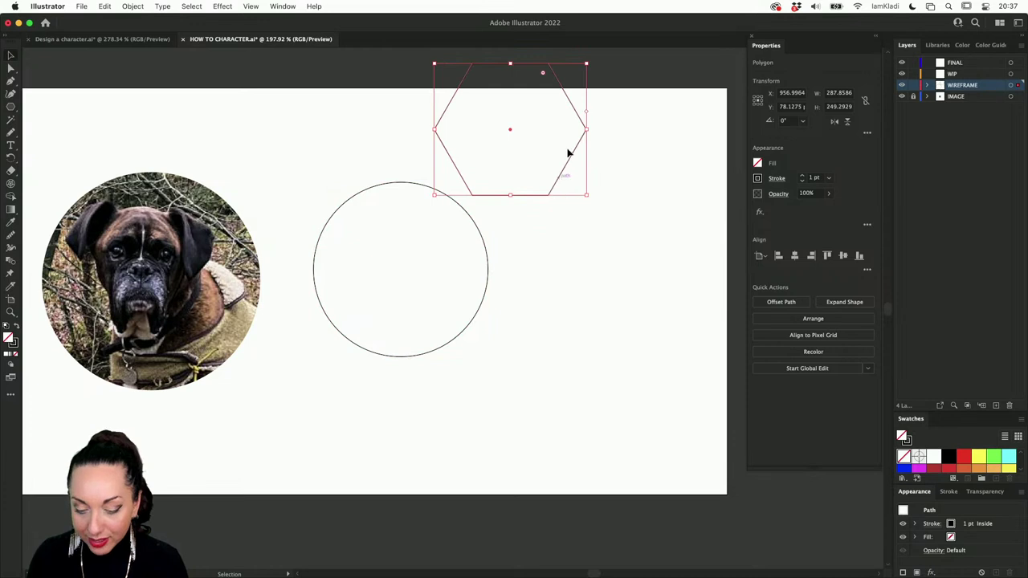
drag(568, 153, 652, 247)
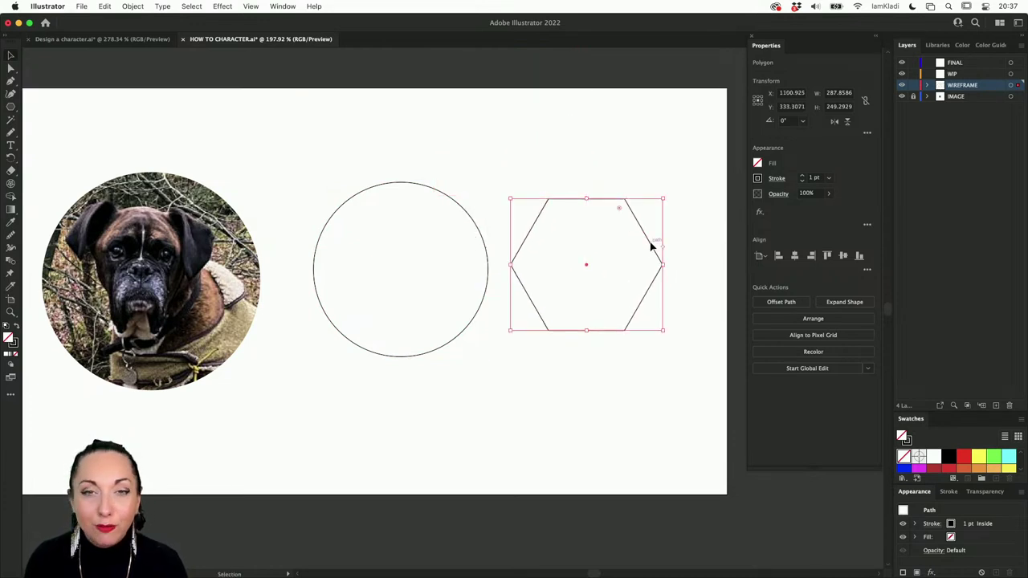
drag(484, 241, 868, 534)
drag(576, 202, 439, 203)
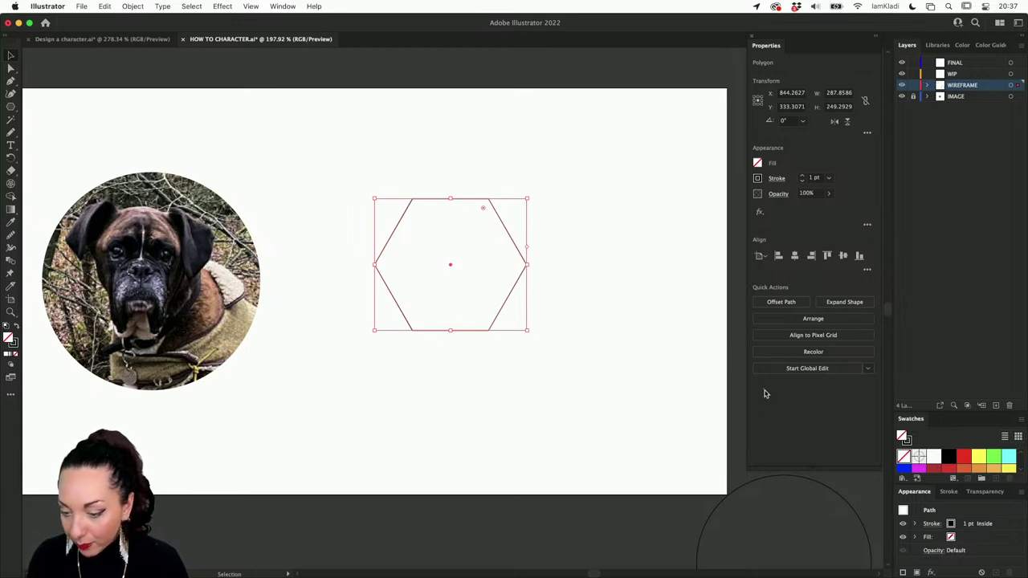
click(869, 133)
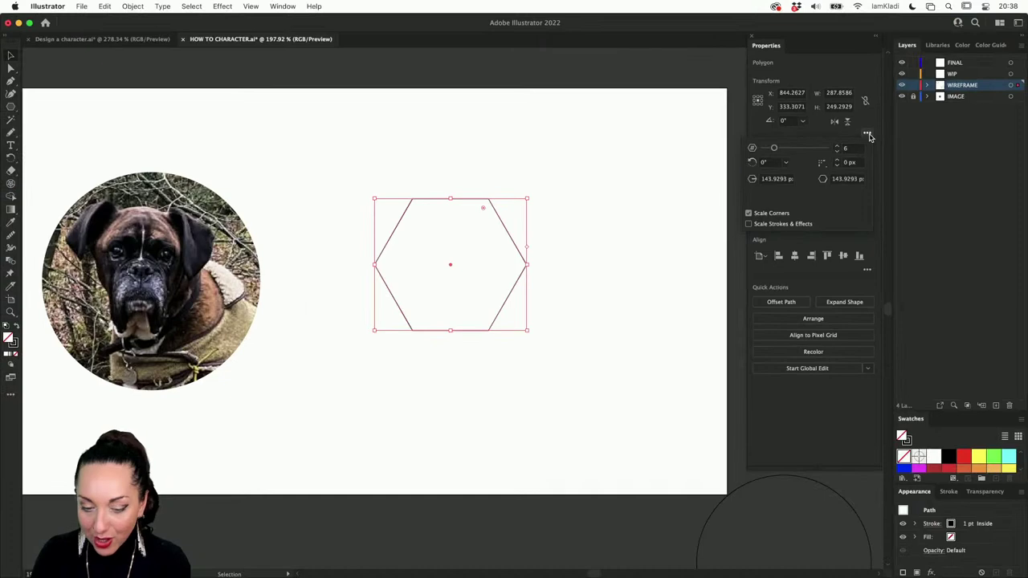
mouse_move(350, 562)
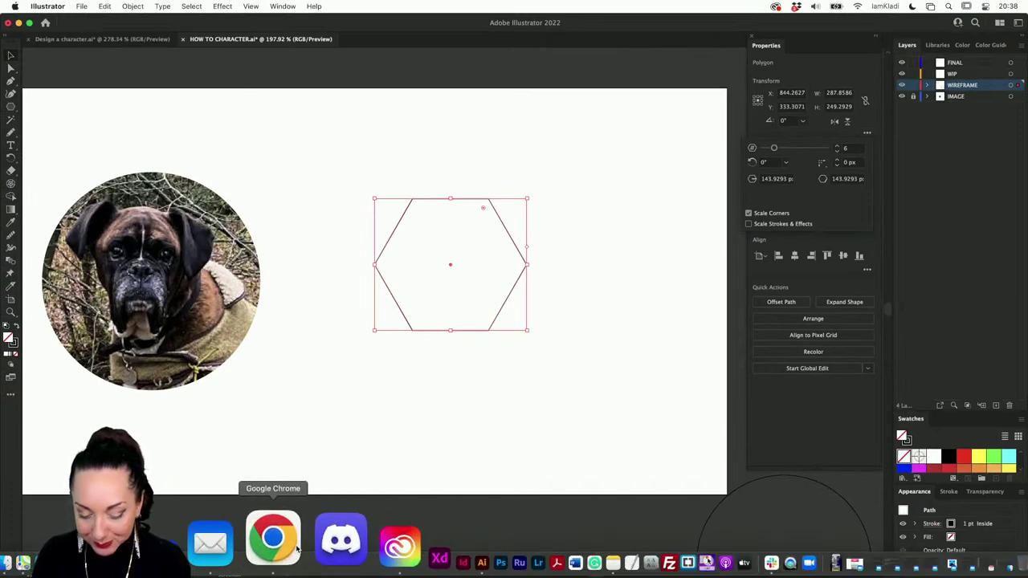
click(295, 548)
click(197, 28)
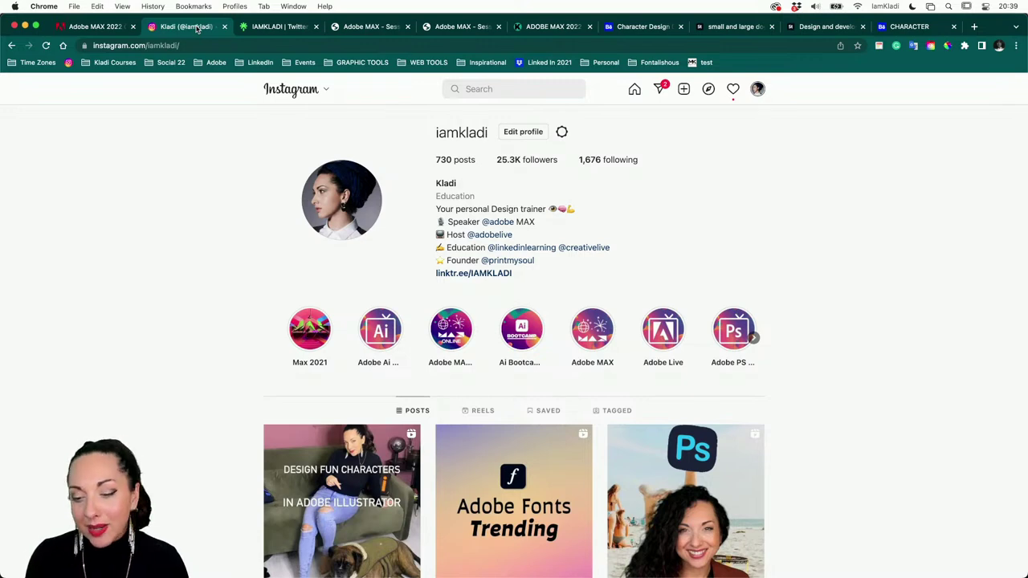
scroll(394, 181, down, 5)
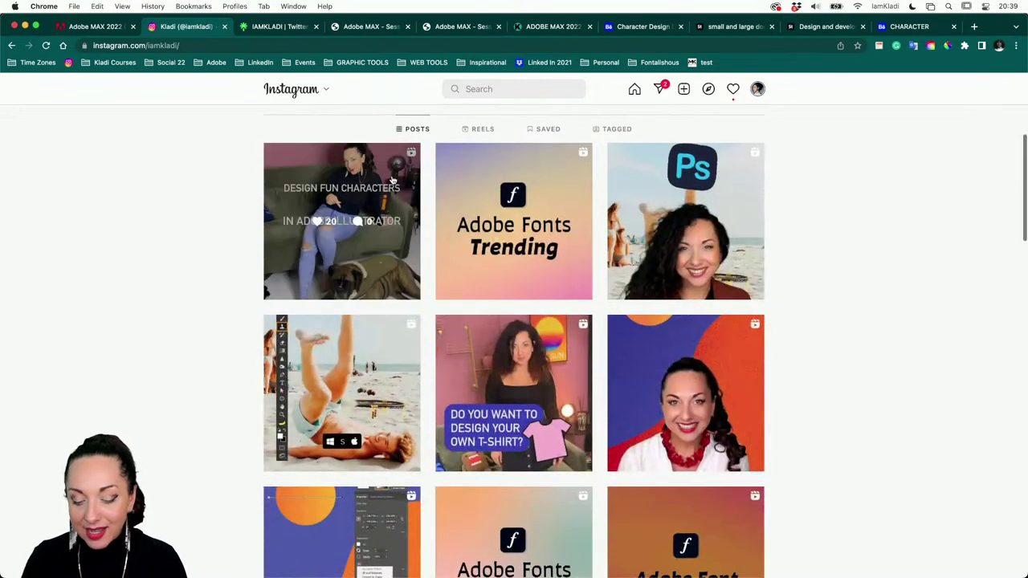
scroll(398, 174, down, 10)
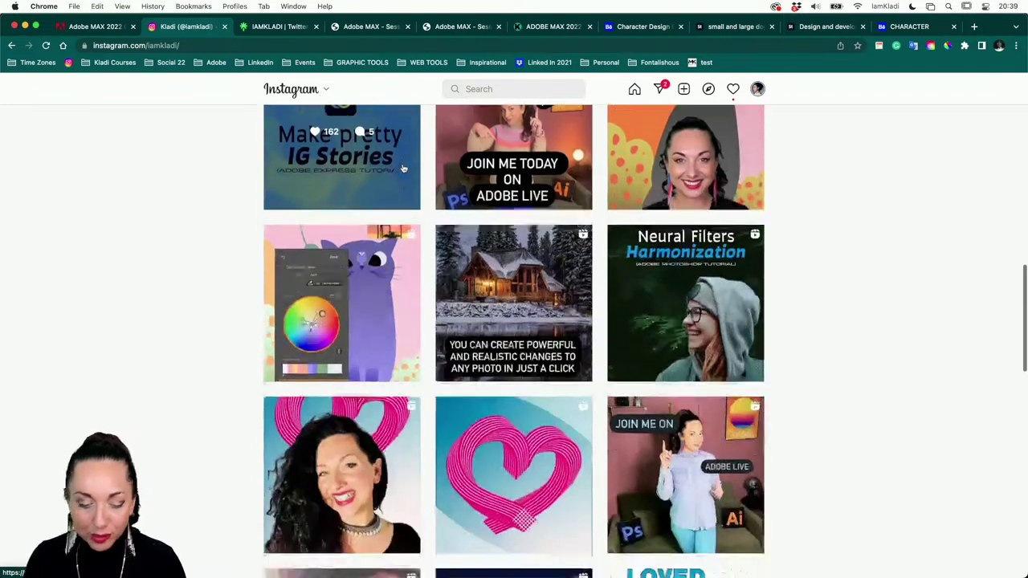
scroll(403, 168, down, 1)
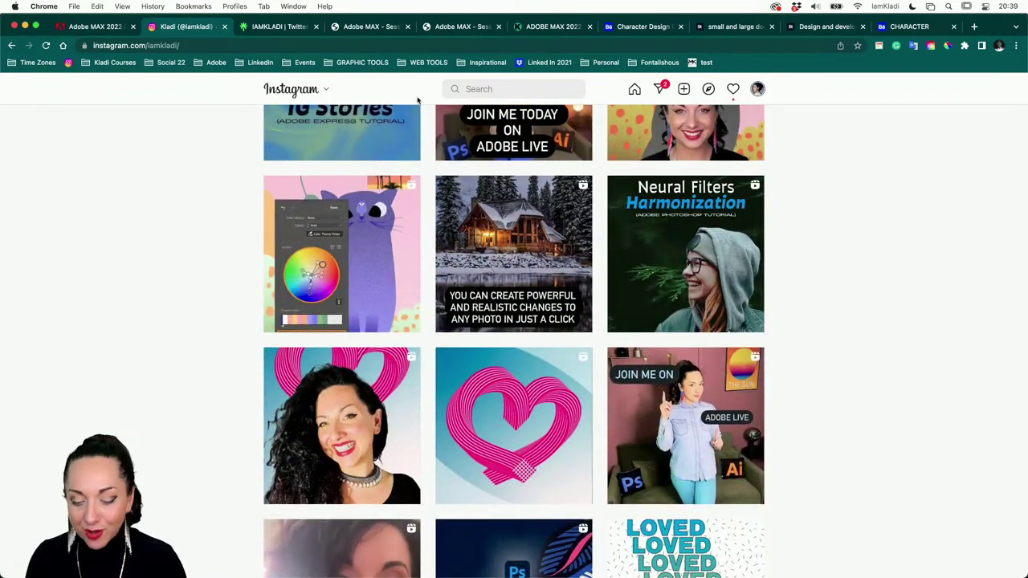
scroll(393, 297, down, 5)
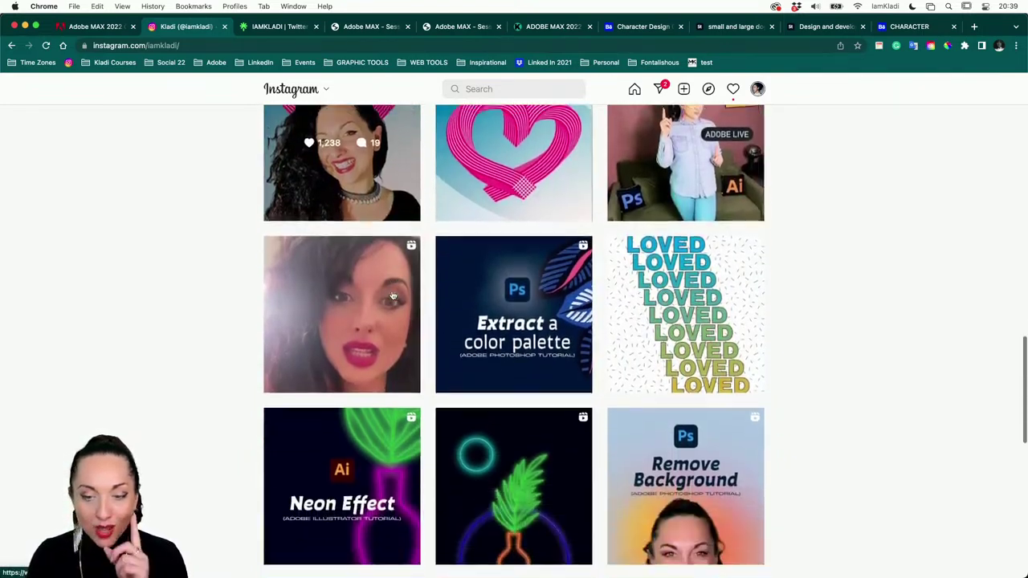
scroll(393, 297, down, 4)
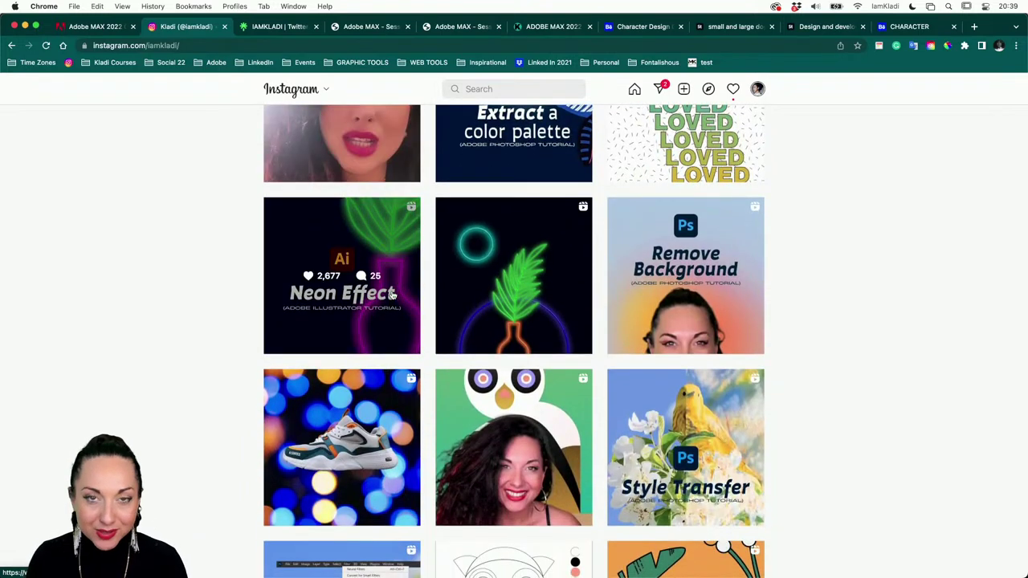
scroll(498, 354, down, 3)
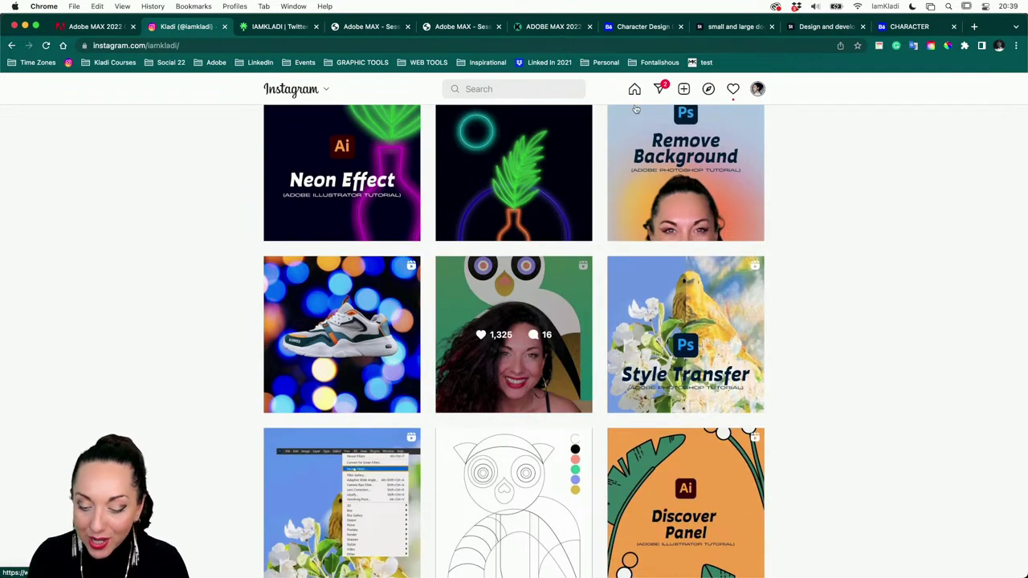
scroll(431, 417, down, 2)
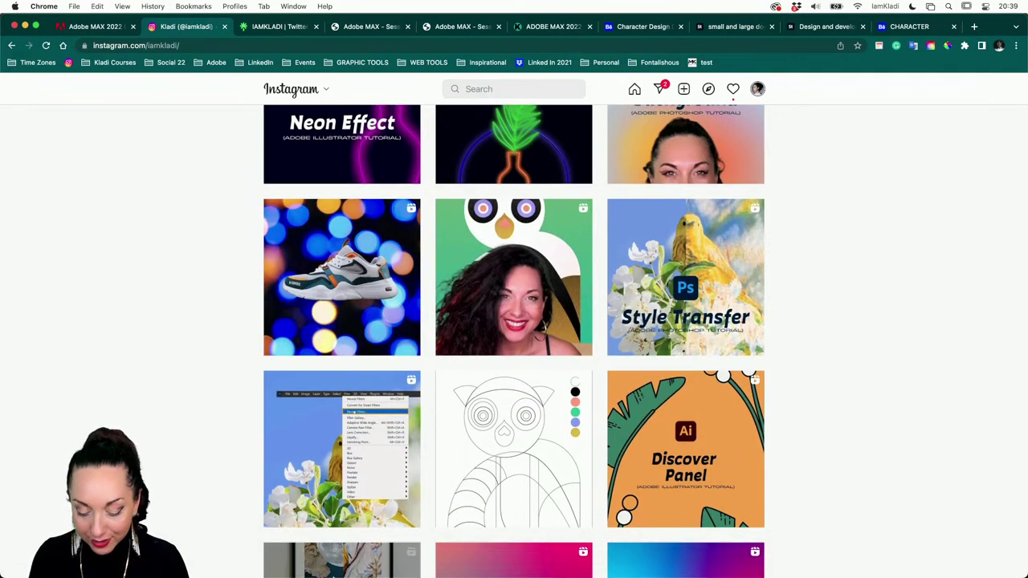
click(372, 545)
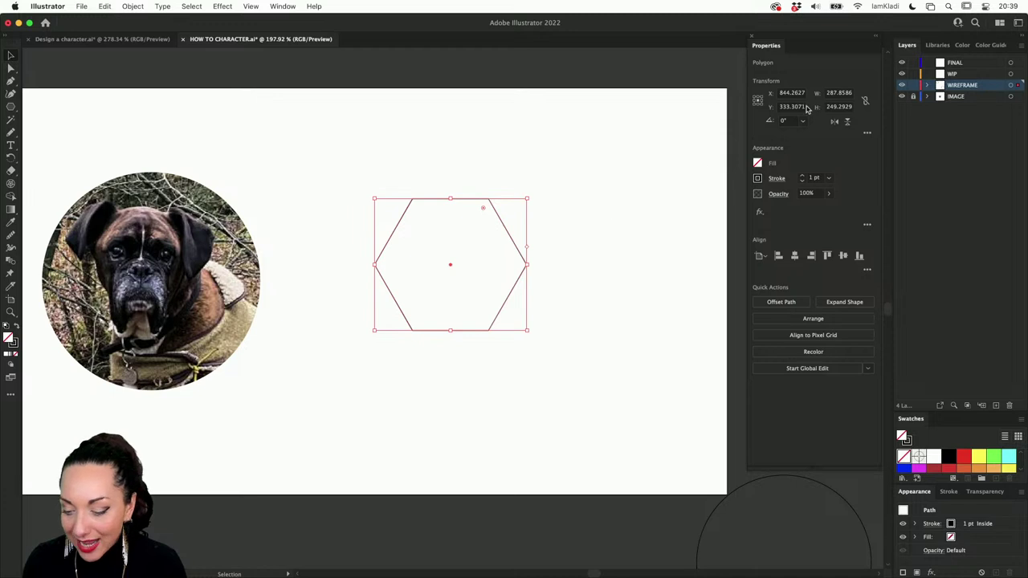
Reduce the hexagon to five sides using the Sides slider in Transform's More Options.
scroll(450, 215, up, 10)
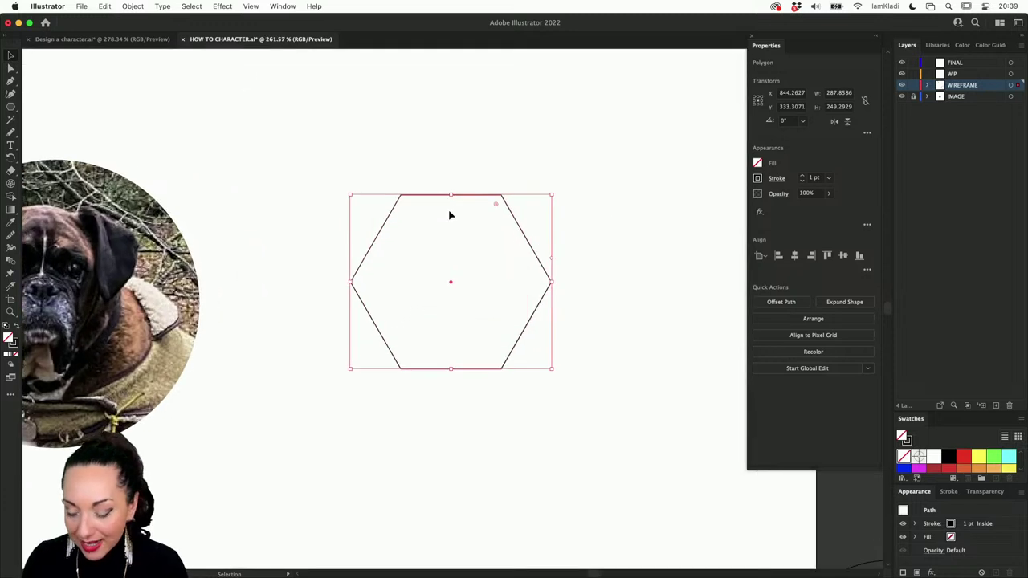
scroll(450, 215, down, 3)
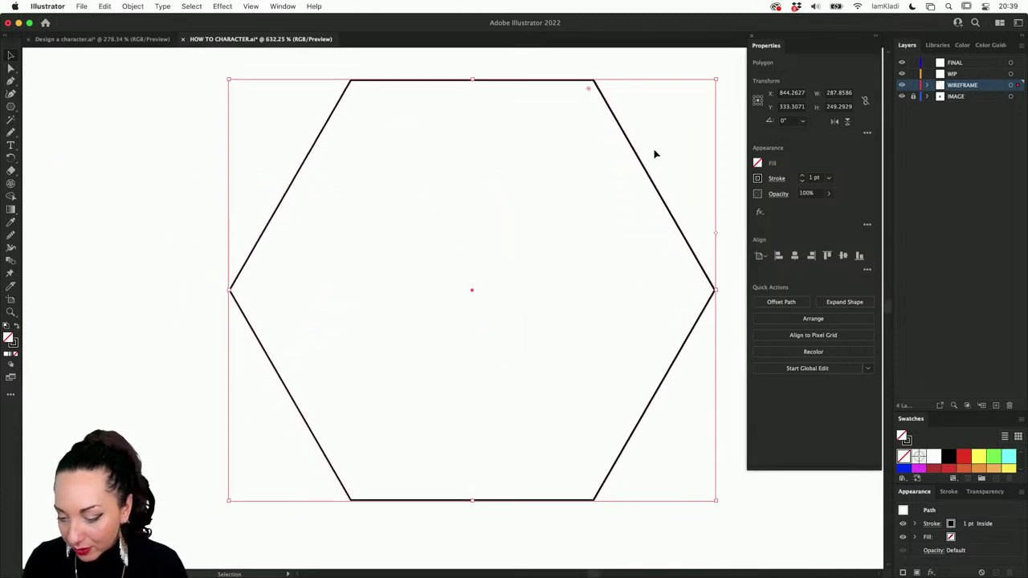
click(868, 135)
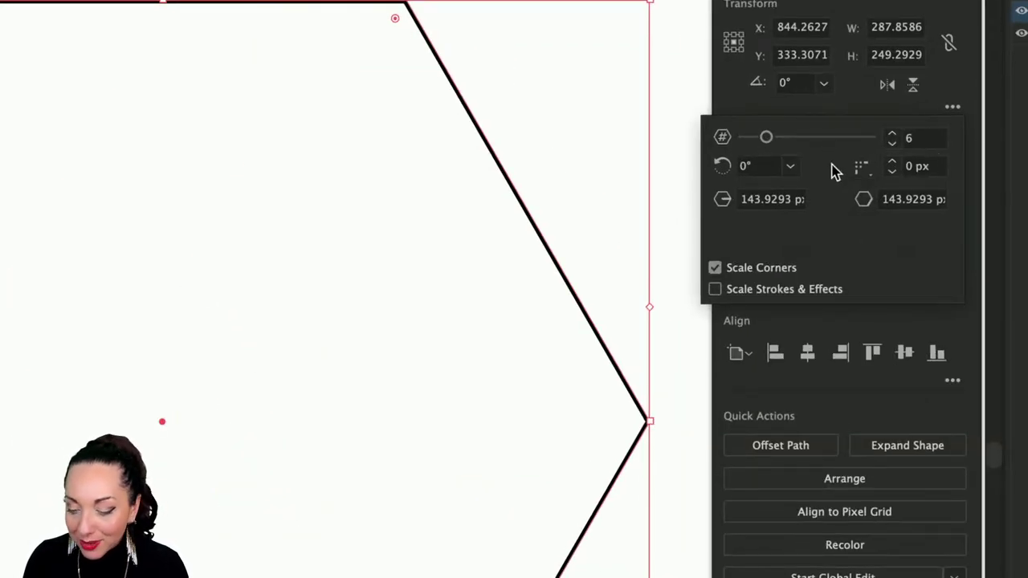
mouse_move(767, 137)
mouse_down()
mouse_move(800, 153)
mouse_move(770, 152)
mouse_up()
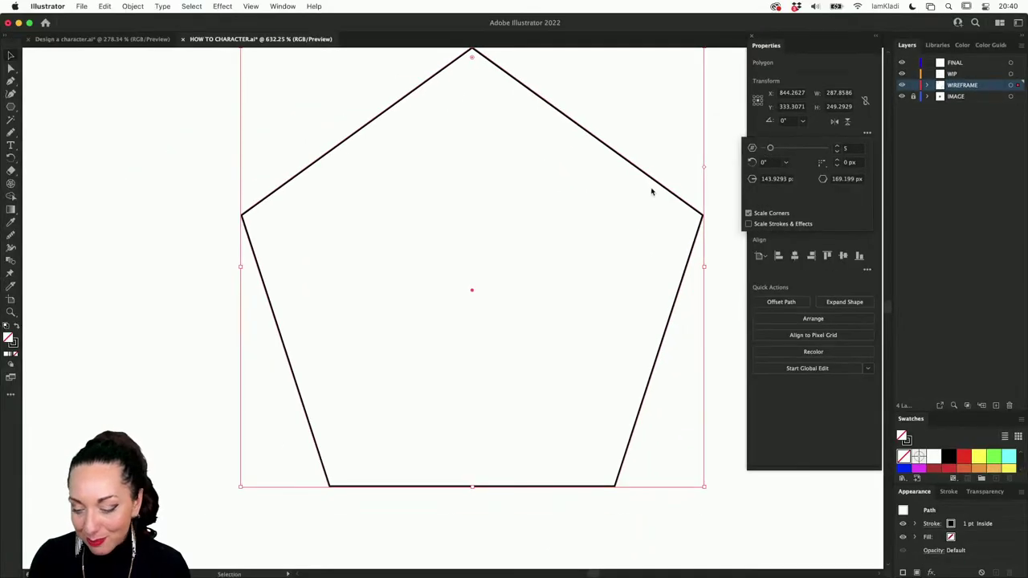
Test a corner radius up to 12 px, then return the pentagon's corners to 0 px.
click(838, 160)
click(839, 159)
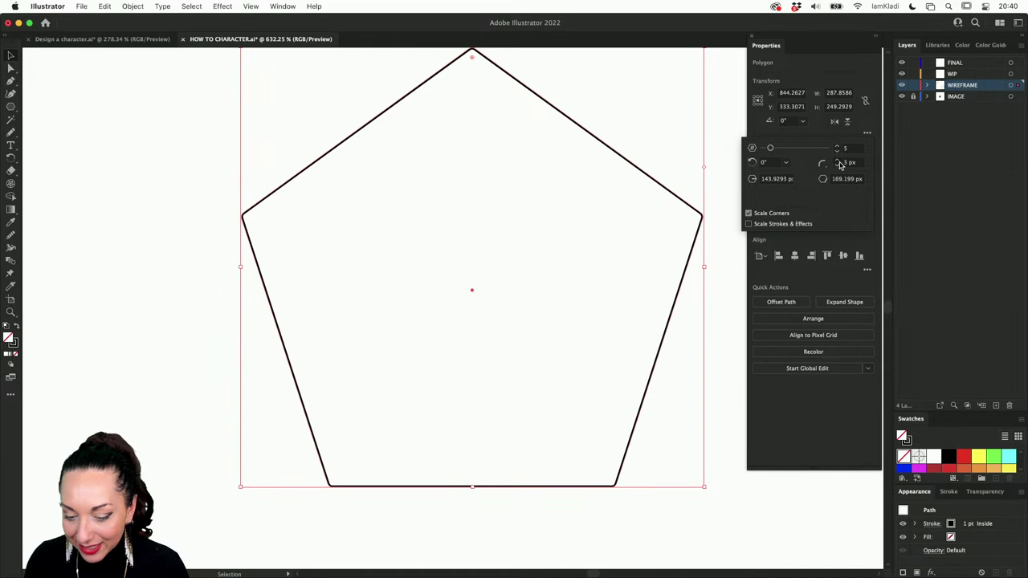
click(838, 161)
click(838, 161)
click(839, 160)
click(839, 161)
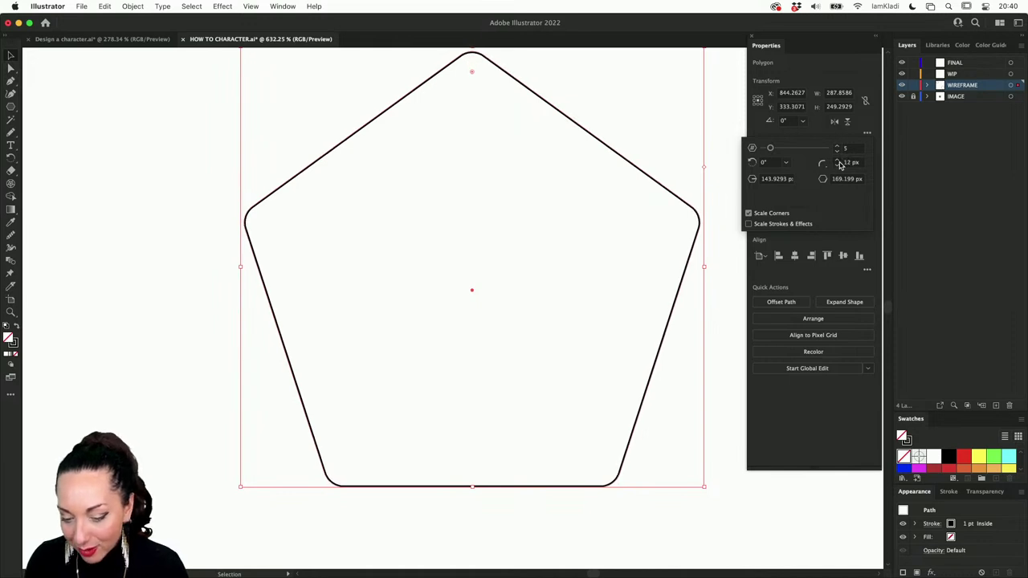
click(840, 166)
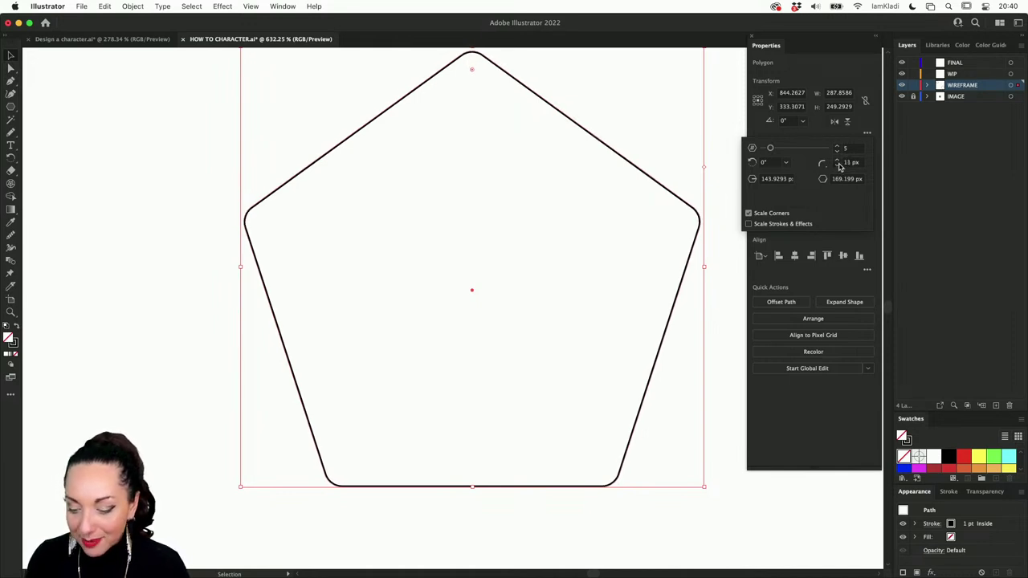
click(839, 166)
click(840, 165)
click(839, 166)
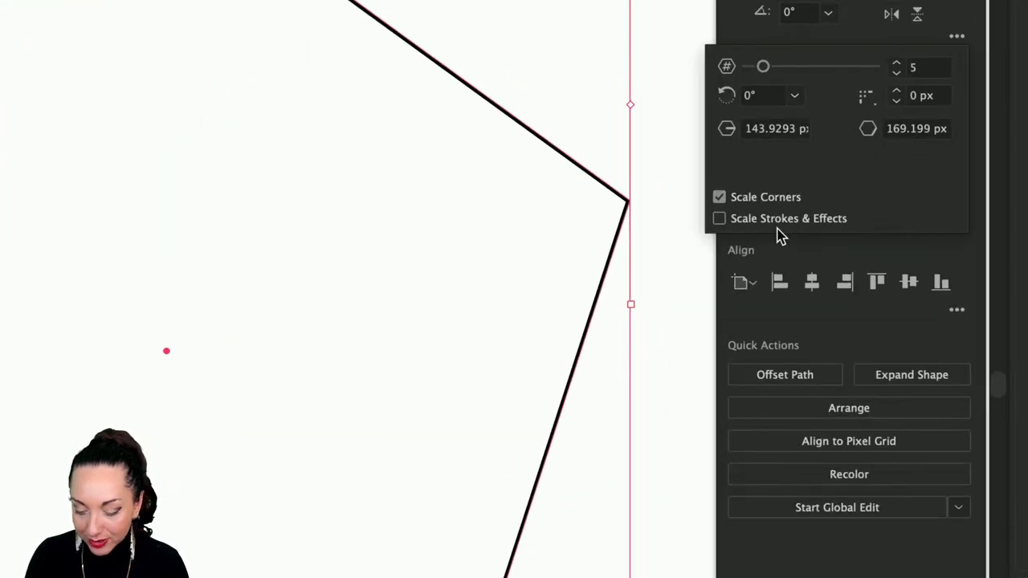
scroll(716, 264, down, 3)
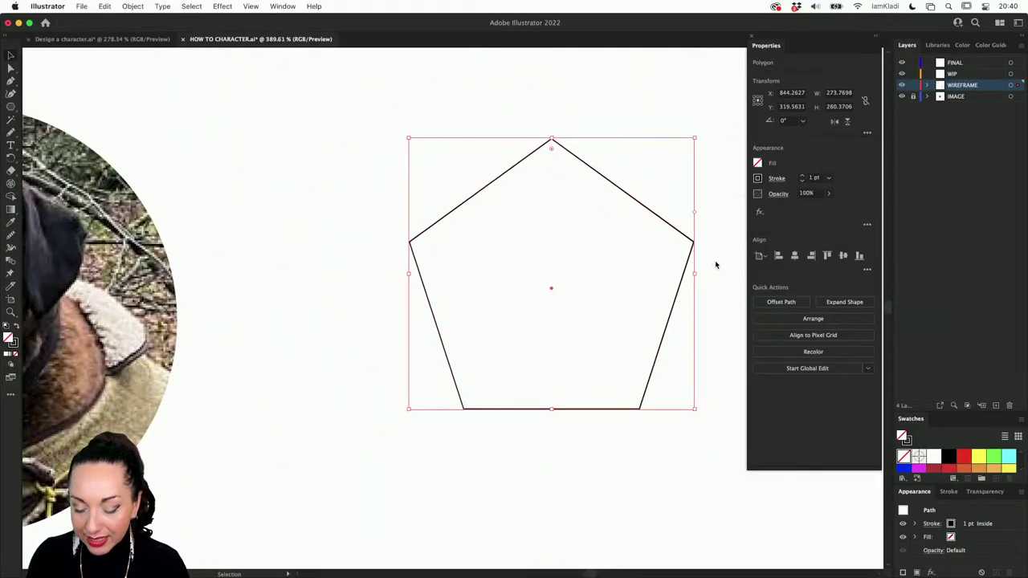
Round the pentagon's top, side and bottom corners with the live-corner widgets.
scroll(715, 264, right, 2)
scroll(716, 264, up, 2)
scroll(716, 264, down, 2)
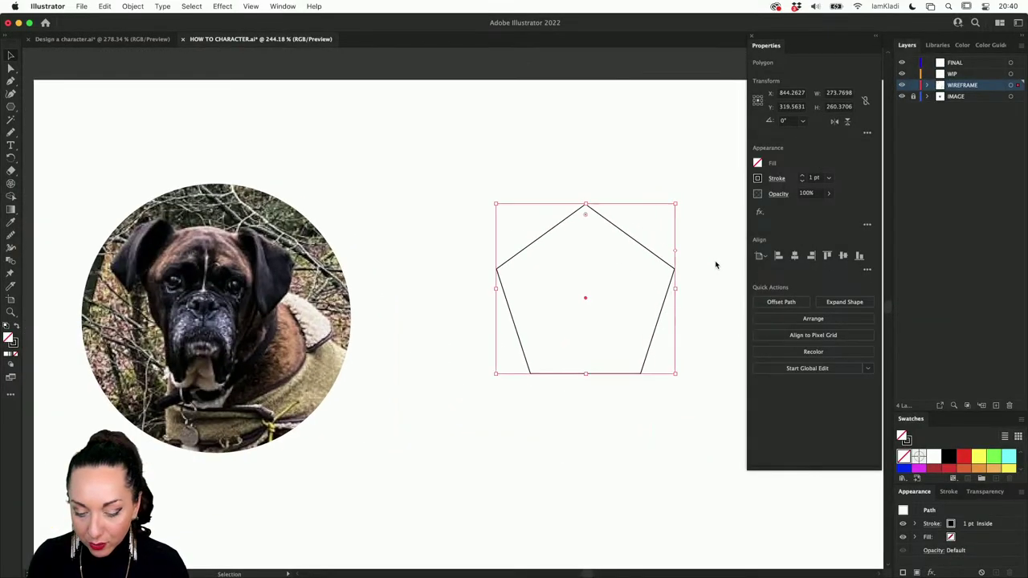
click(604, 202)
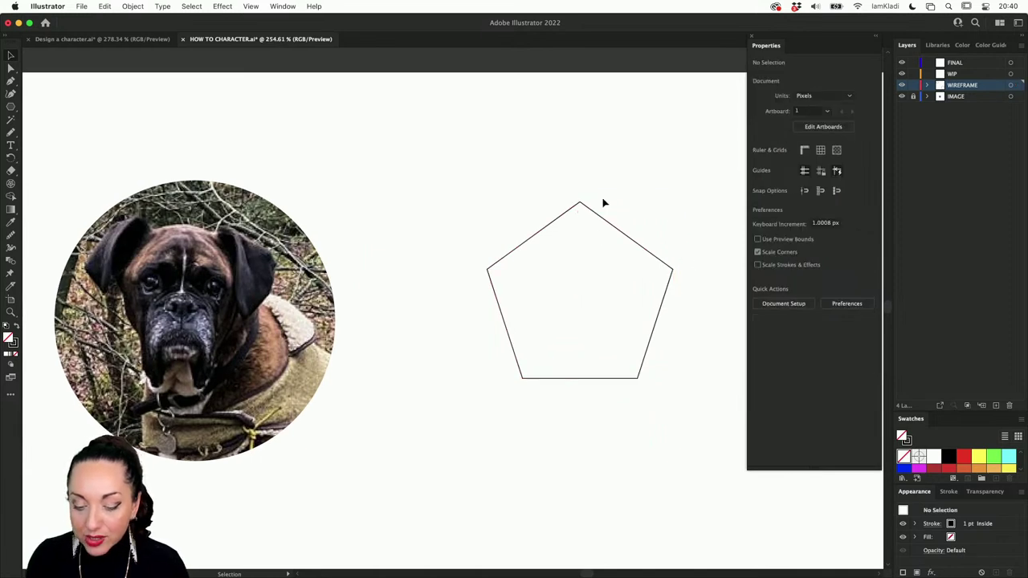
click(587, 215)
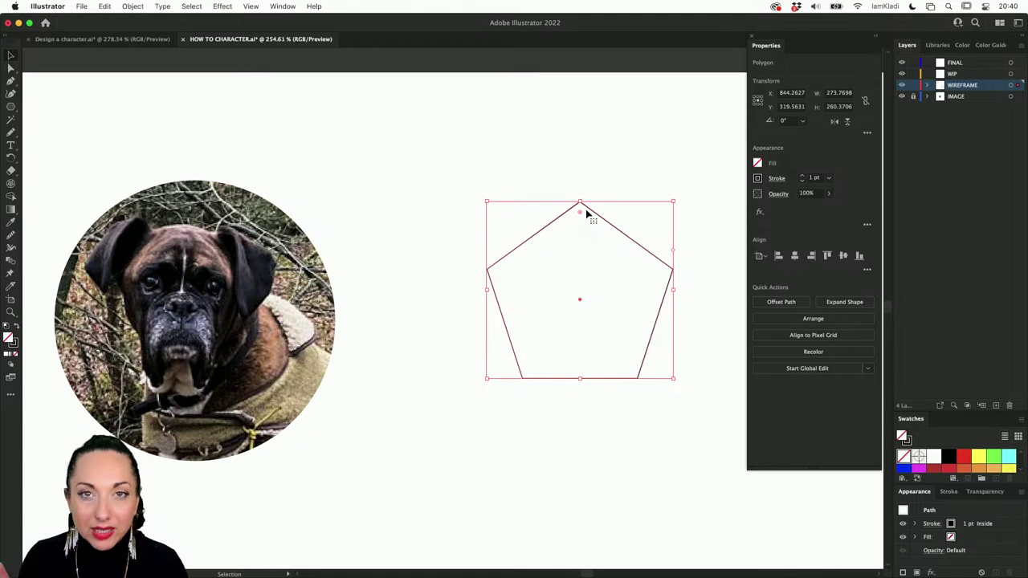
key(a)
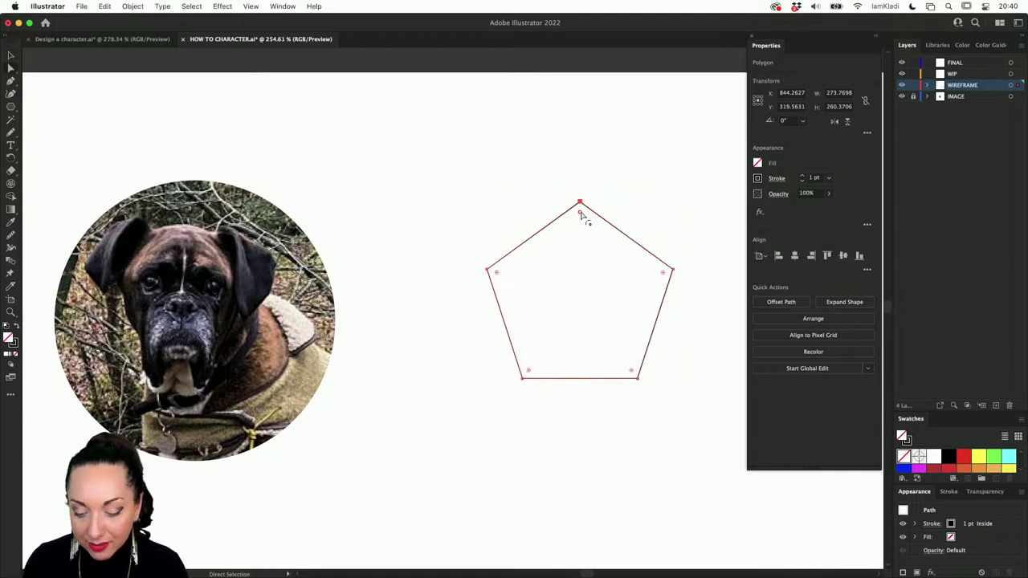
drag(582, 213, 584, 251)
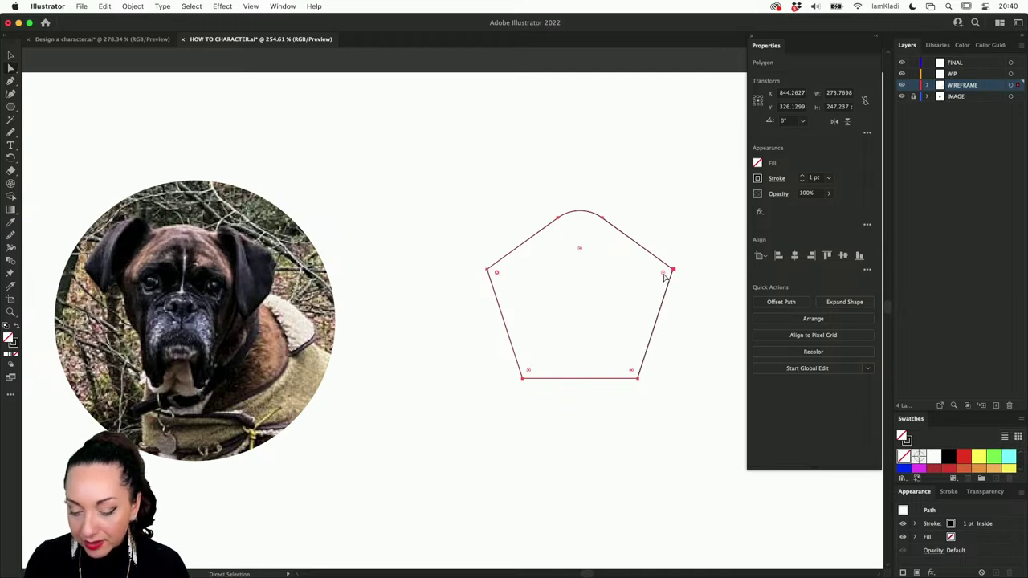
drag(663, 273, 648, 279)
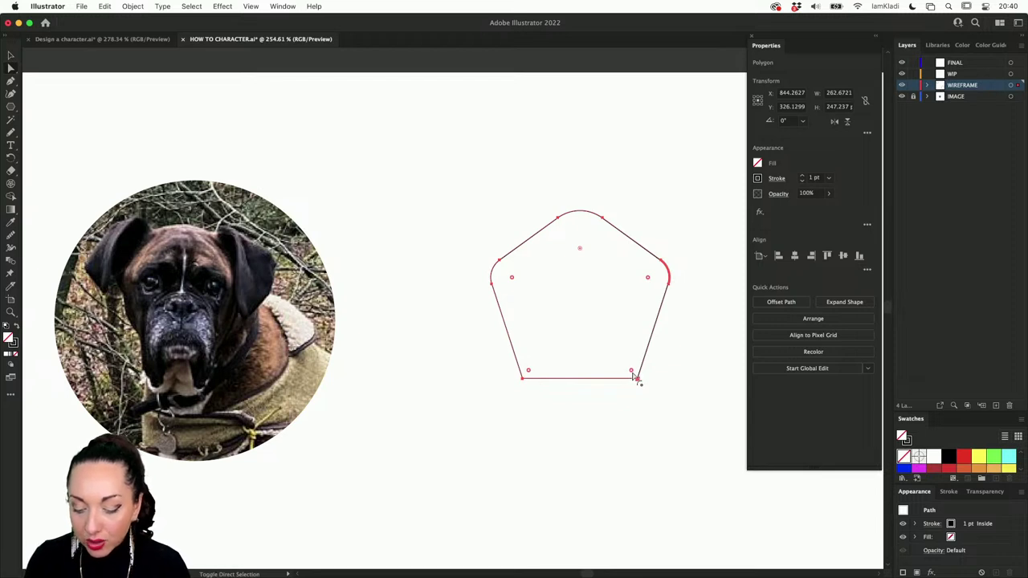
drag(634, 375, 619, 355)
Round the top corner further into a dome and shift the pentagon toward the dog photo.
drag(581, 248, 583, 313)
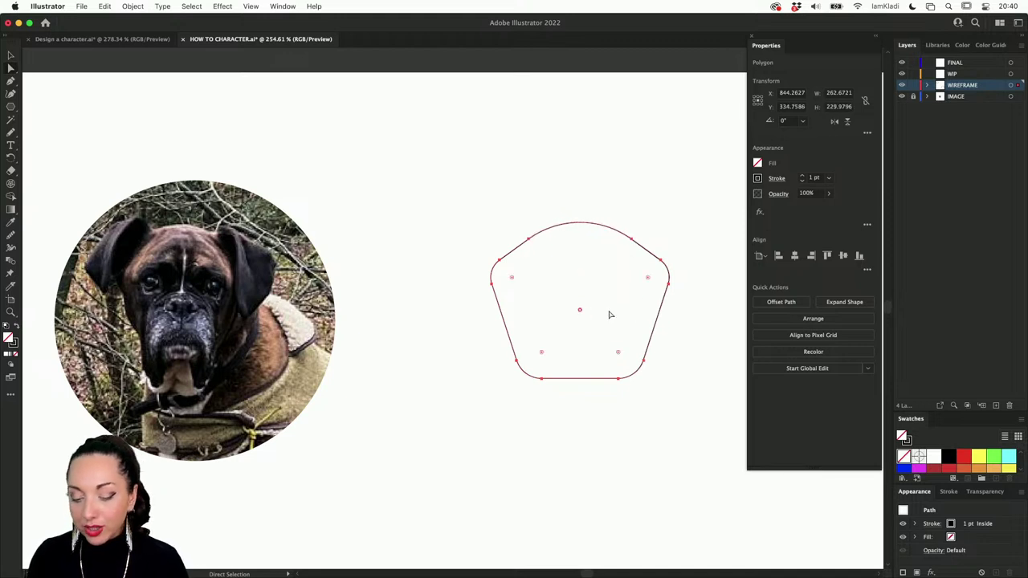
click(680, 348)
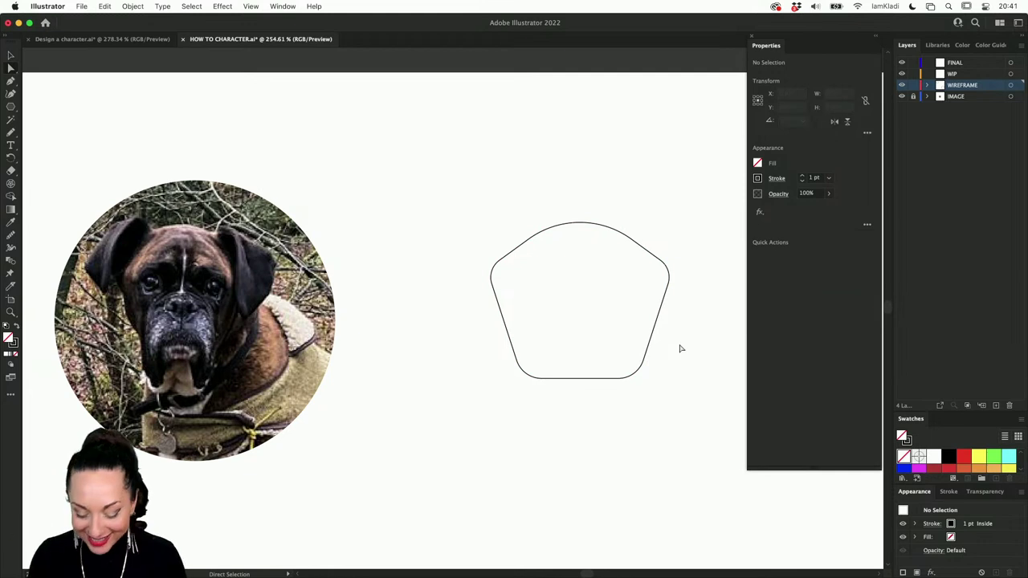
key(v)
click(665, 304)
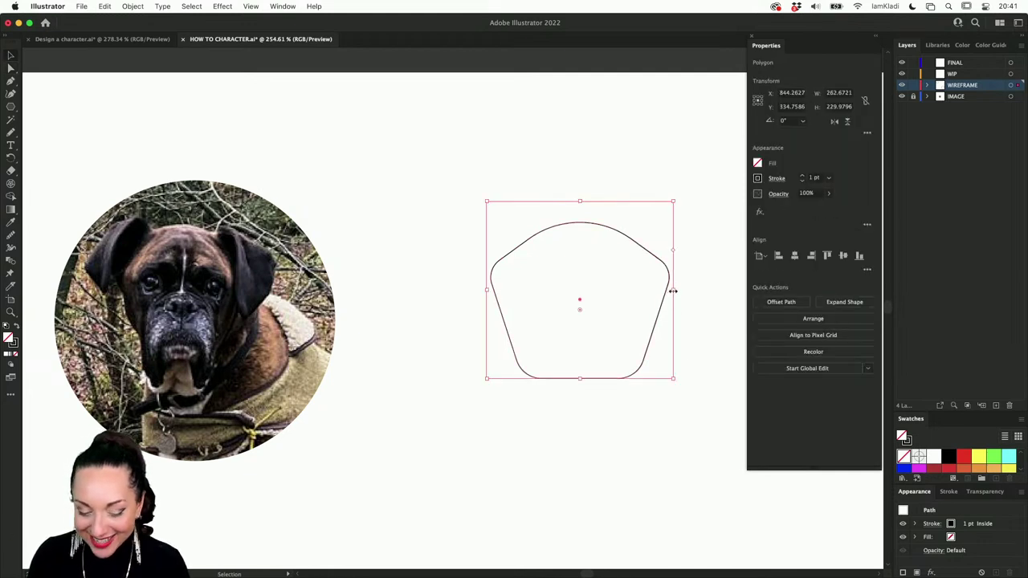
click(662, 250)
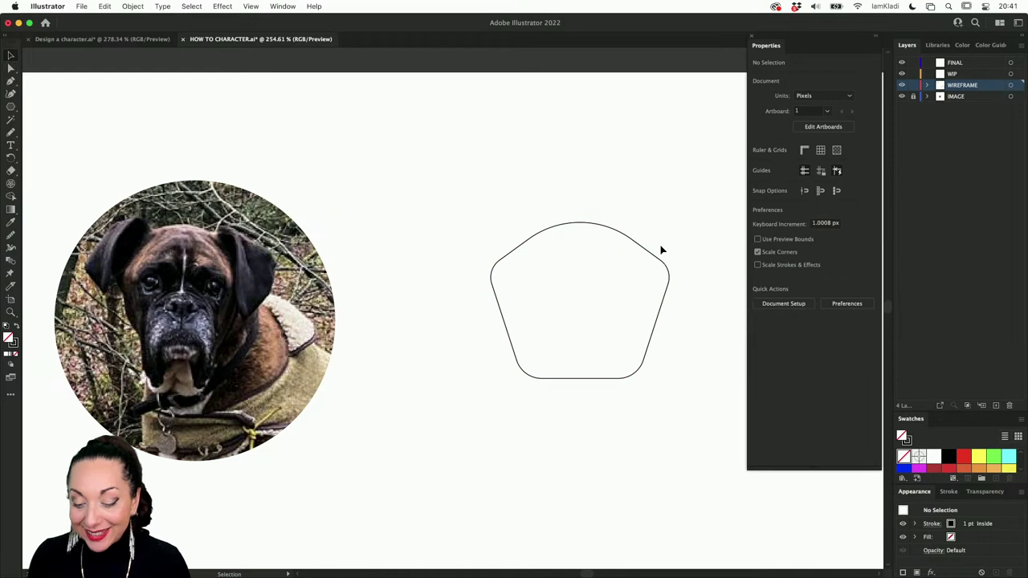
drag(645, 248, 663, 230)
Give the pentagon head shape a white 4 pt stroke.
click(934, 45)
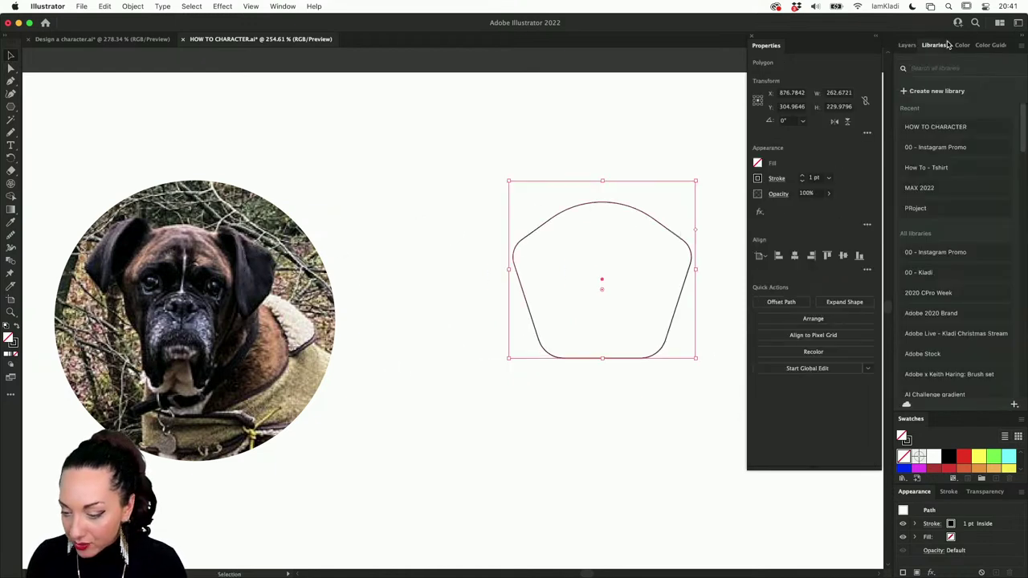
click(757, 179)
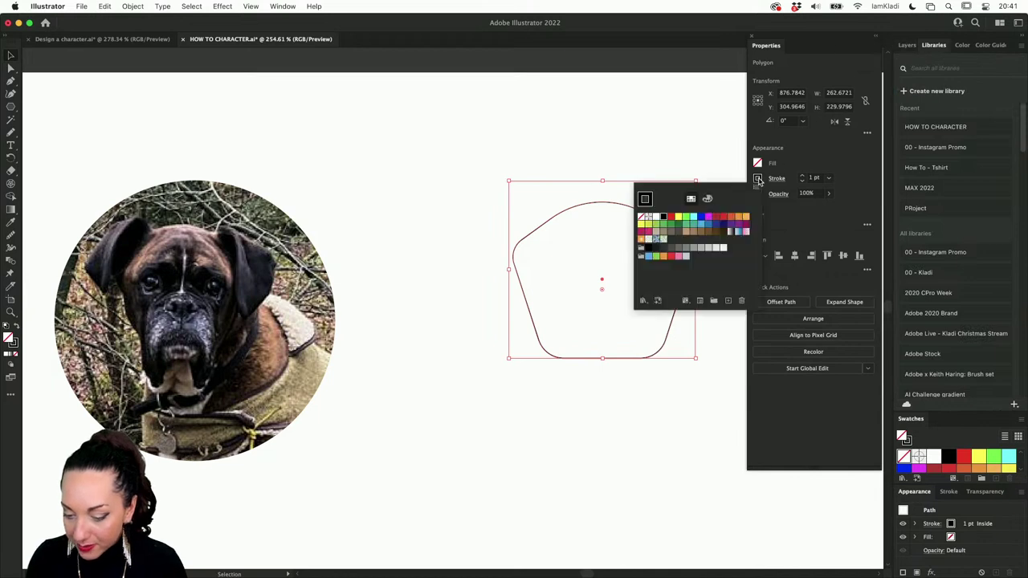
click(649, 218)
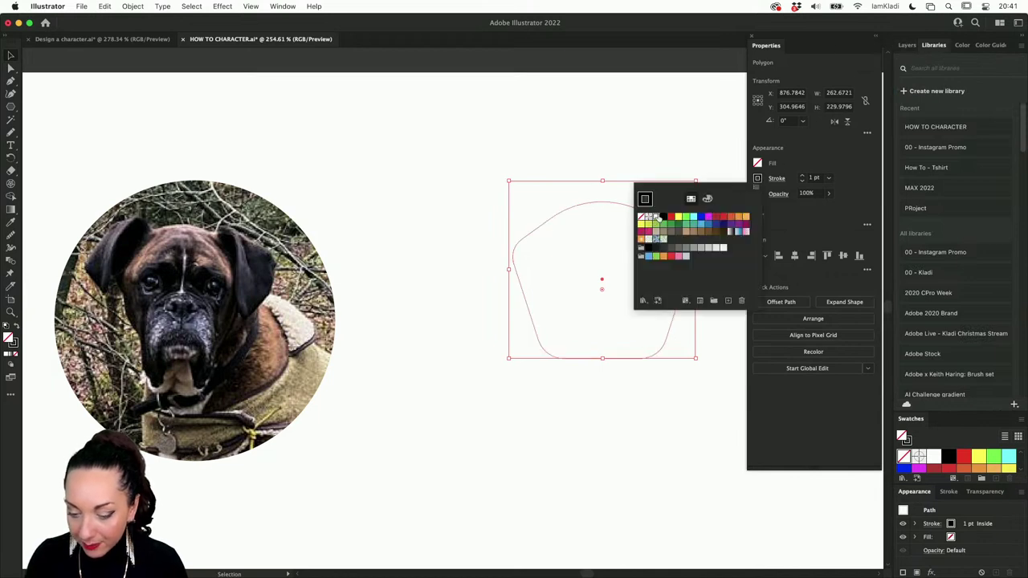
click(804, 176)
click(804, 178)
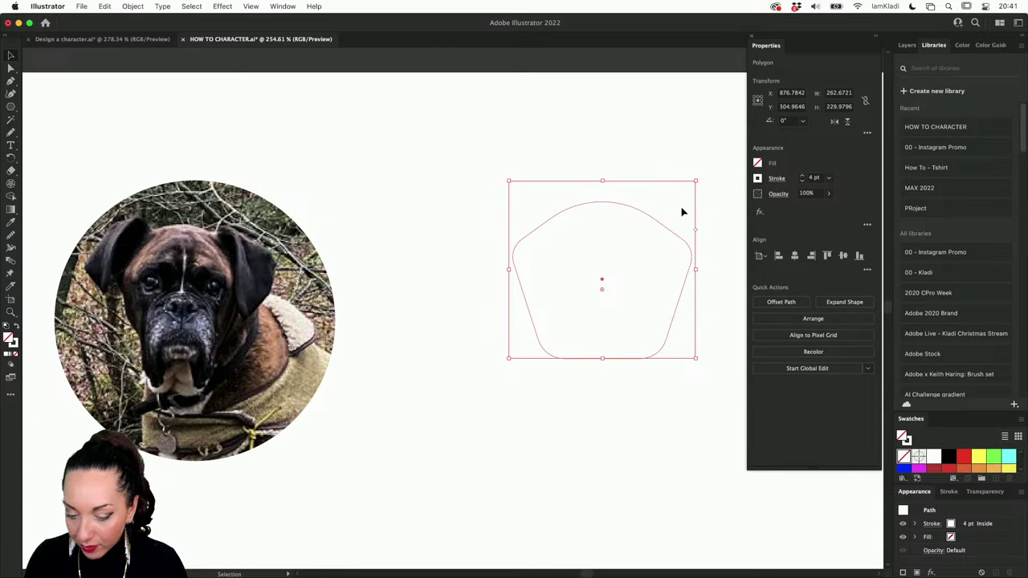
Move the white outline onto the dog's face and scale it to about 197 by 206.
mouse_move(659, 223)
mouse_down()
mouse_move(332, 216)
mouse_move(253, 233)
mouse_up()
drag(297, 195, 246, 241)
mouse_move(175, 242)
mouse_down()
mouse_move(175, 206)
mouse_move(190, 232)
mouse_up()
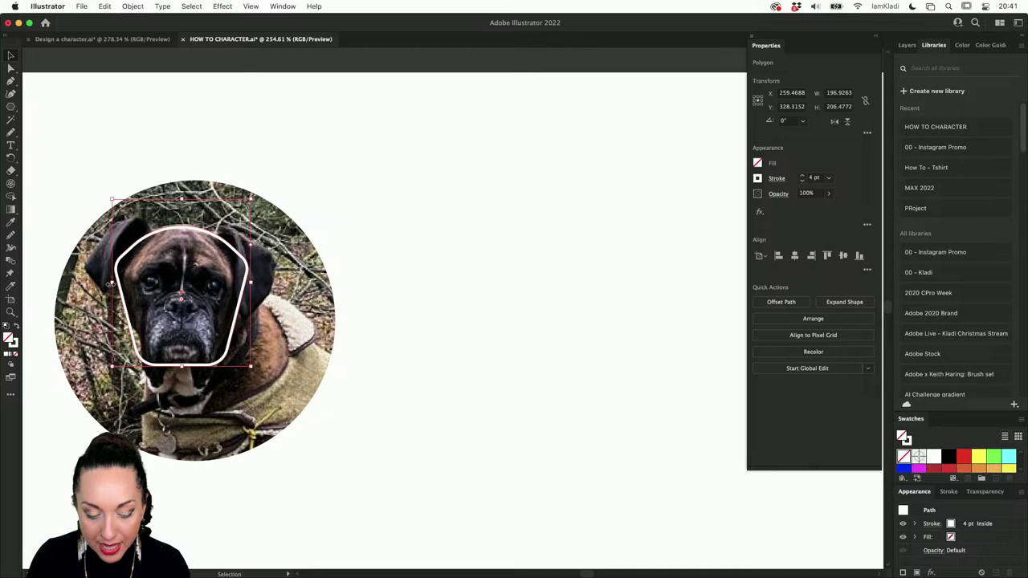
Narrow the outline from both sides and nudge its top anchors upward.
drag(112, 284, 118, 285)
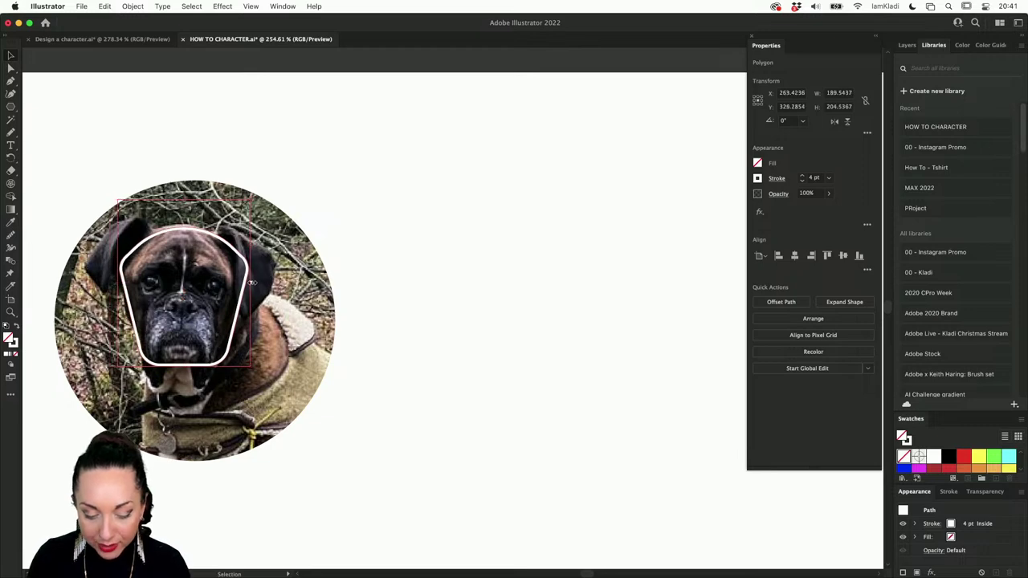
drag(252, 283, 238, 283)
key(a)
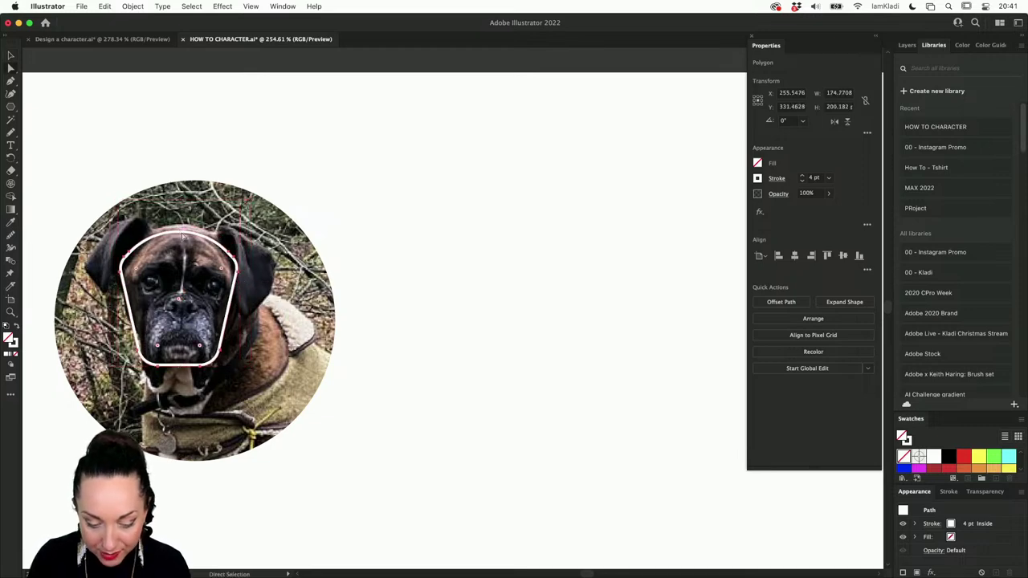
scroll(183, 236, up, 4)
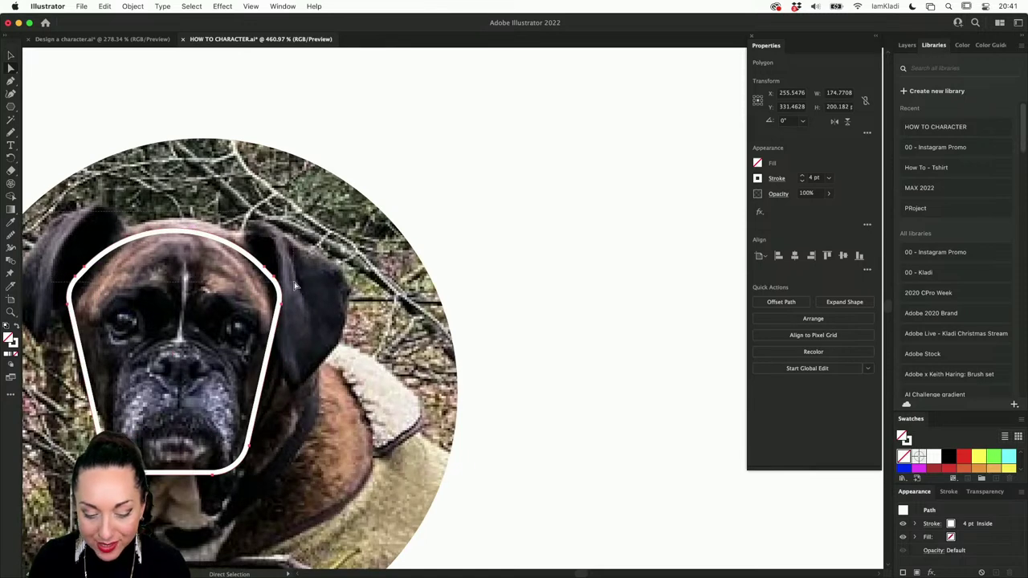
key(super+a)
key(Up)
key(Up)
key(Up)
key(Up)
key(Up)
key(Up)
key(Up)
key(Up)
key(Up)
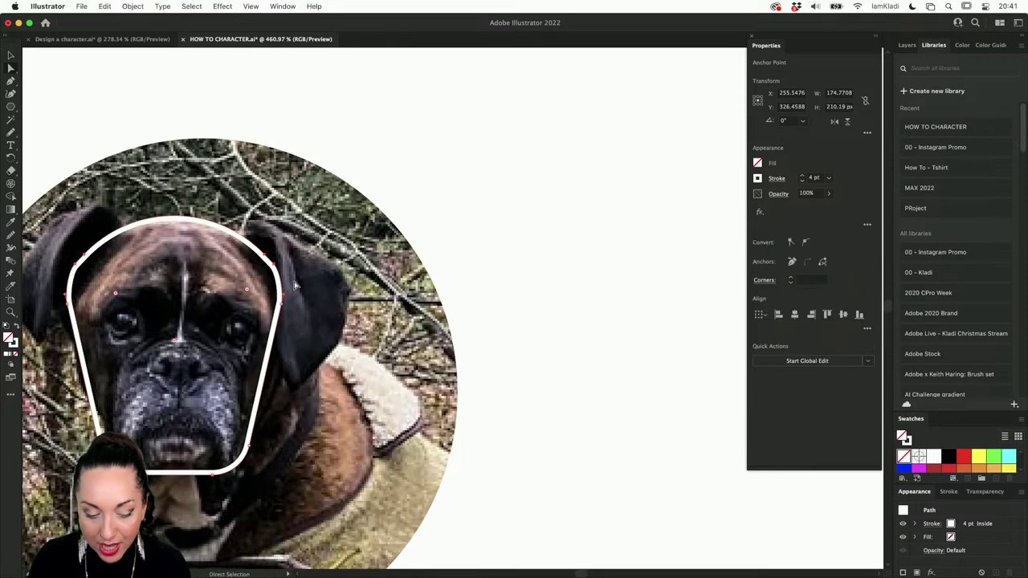
scroll(264, 316, left, 3)
scroll(264, 316, down, 1)
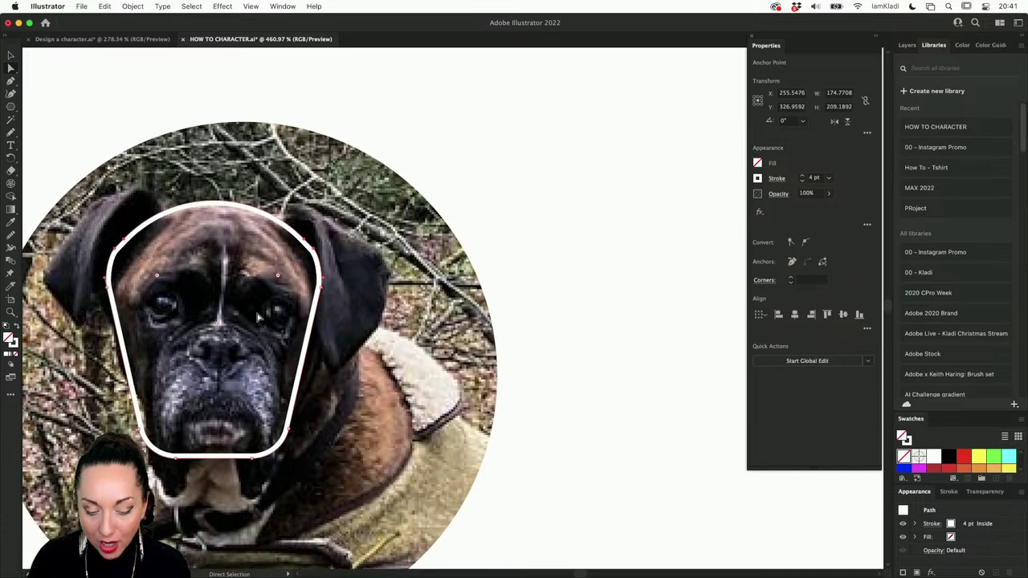
scroll(235, 217, down, 3)
scroll(235, 217, left, 1)
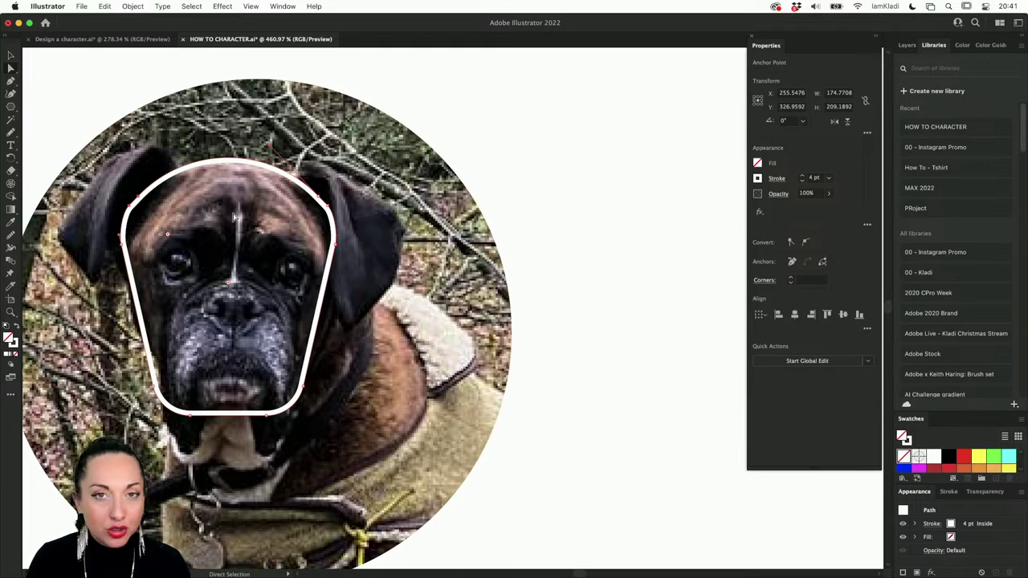
Lock the IMAGE layer and shift the white outline slightly right and down.
click(910, 48)
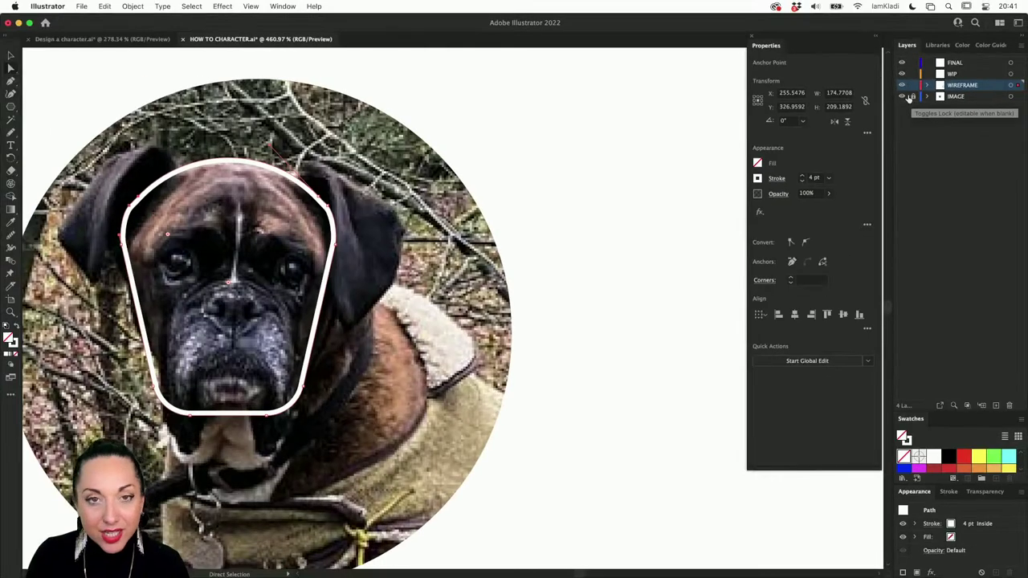
click(912, 97)
key(v)
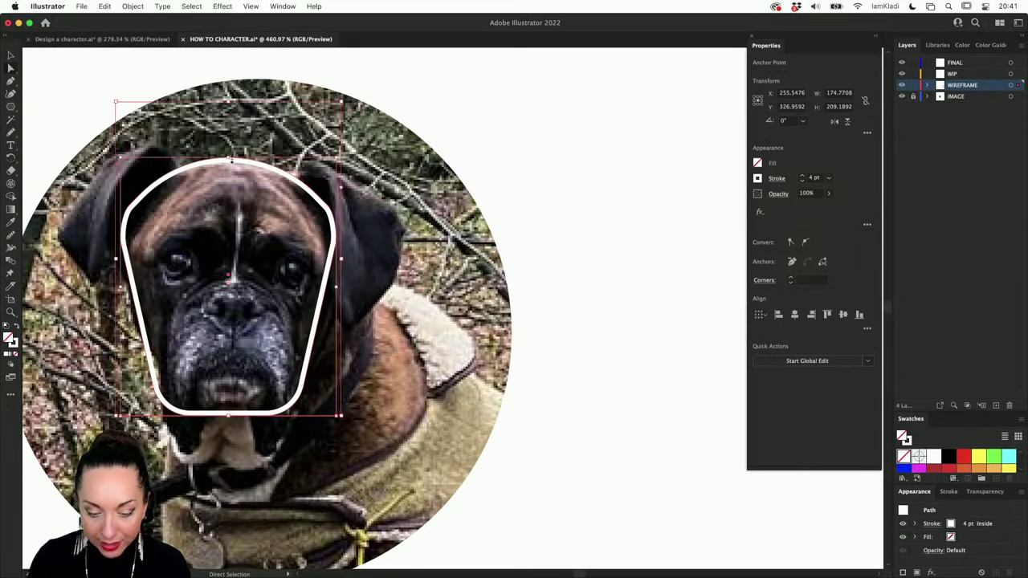
drag(230, 161, 239, 164)
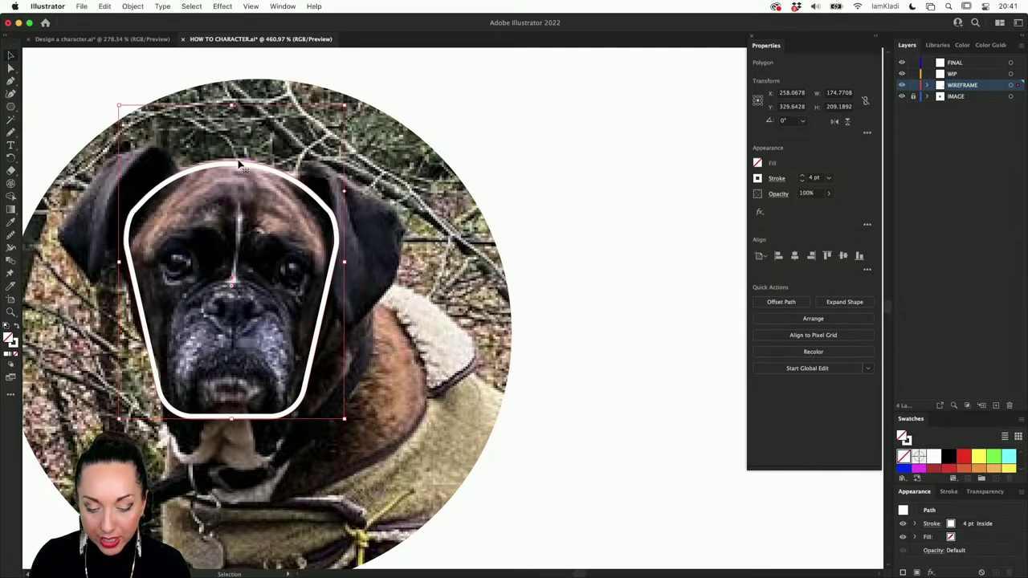
Raise the outline's top points about 10 pt and shrink it slightly from the top-right corner.
key(a)
click(125, 180)
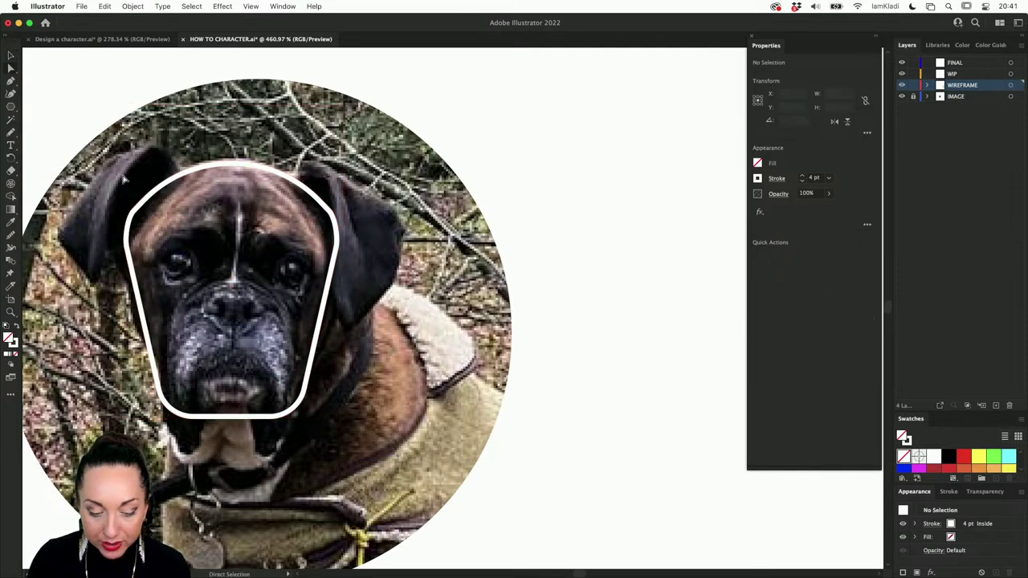
click(338, 238)
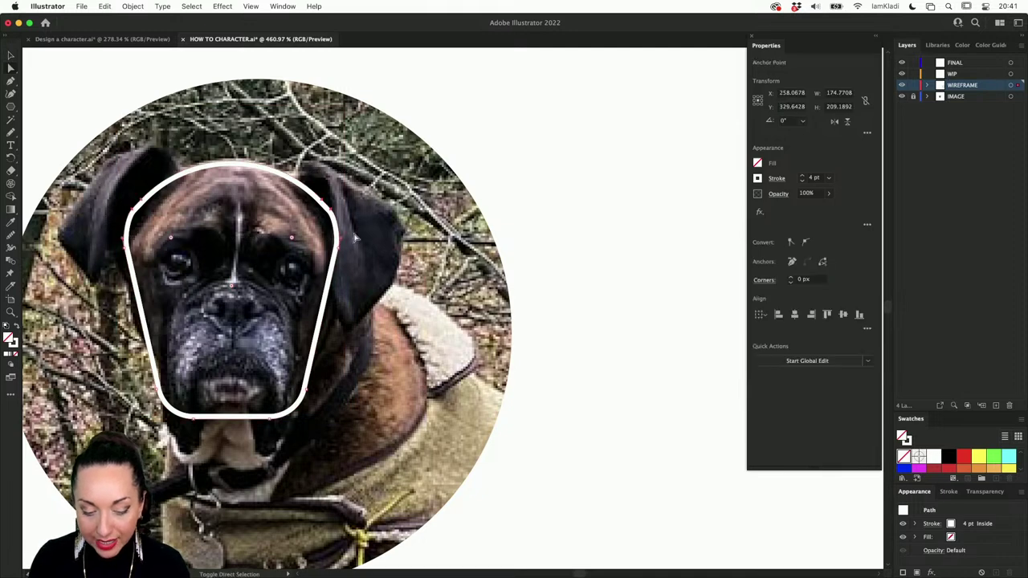
key(shift+Up)
key(v)
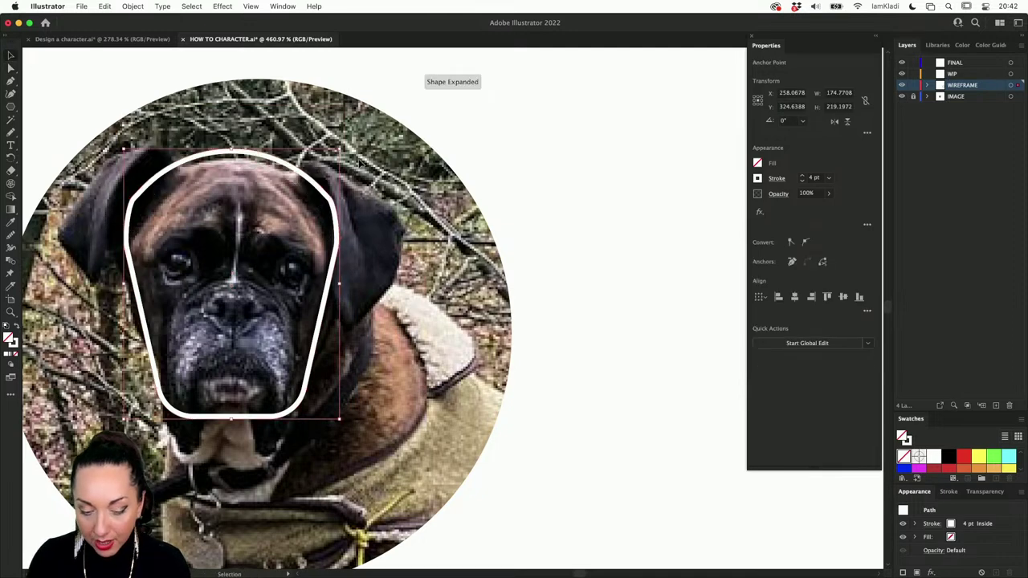
drag(340, 150, 295, 177)
Move the head outline off the photo to its right.
scroll(295, 173, down, 5)
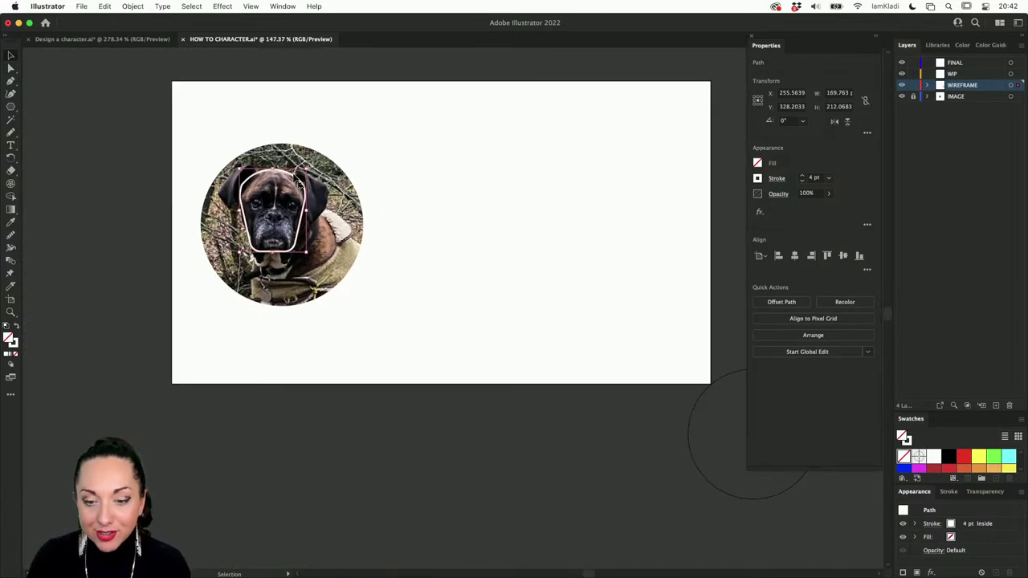
click(319, 145)
drag(286, 170, 535, 177)
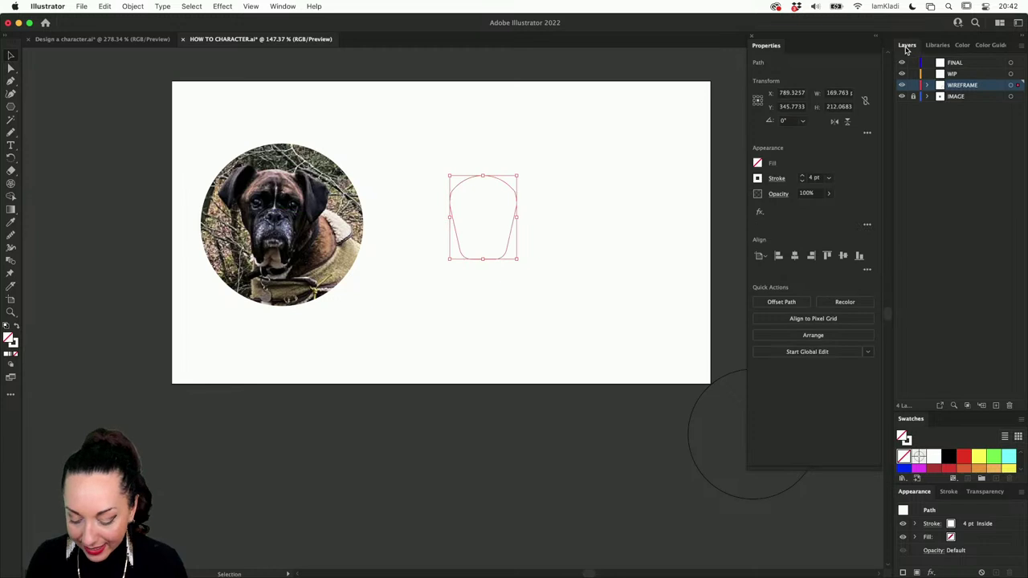
Make the outline a black 3 pt stroke with no fill.
key(d)
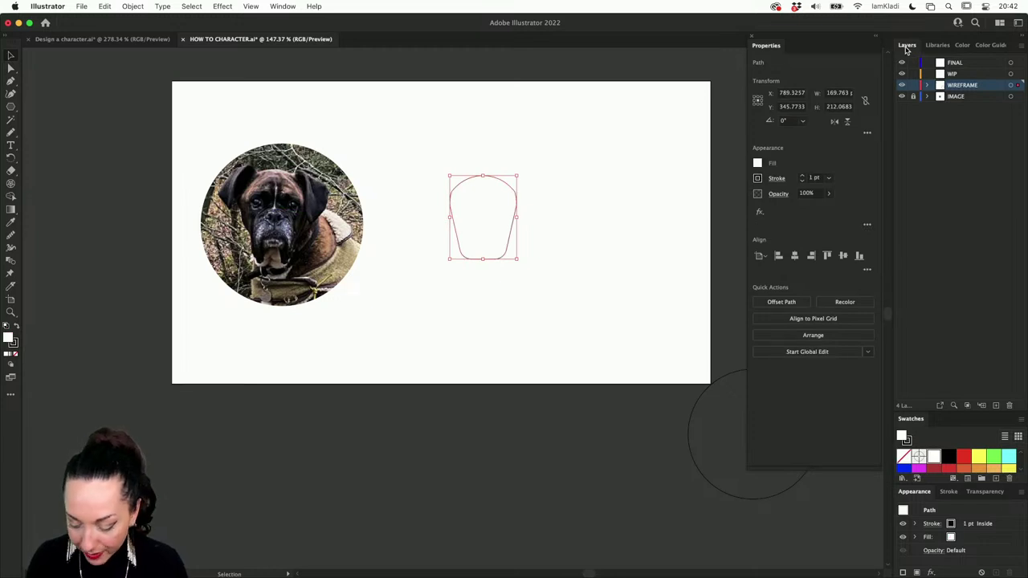
key(slash)
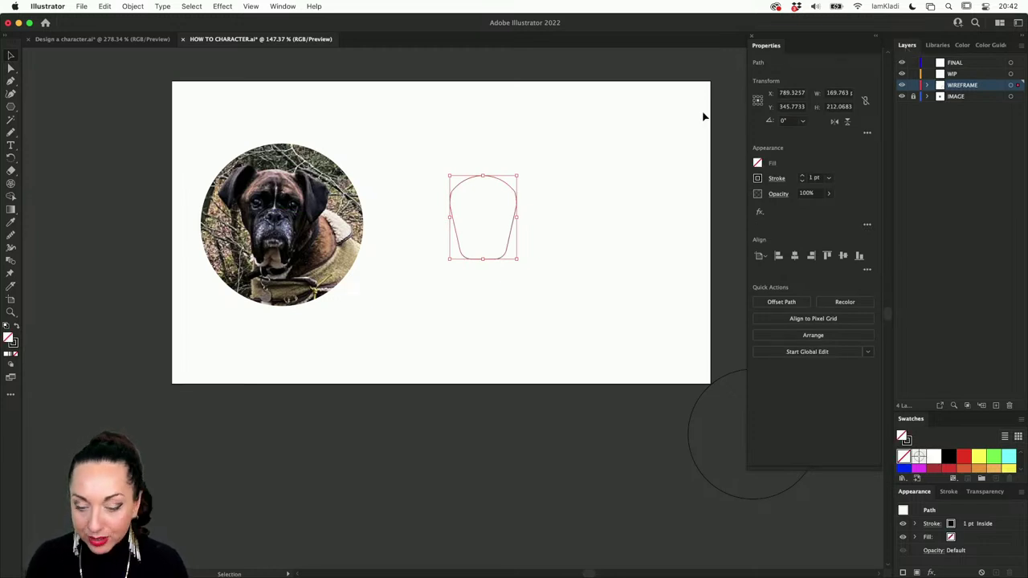
scroll(703, 116, up, 5)
scroll(457, 201, down, 3)
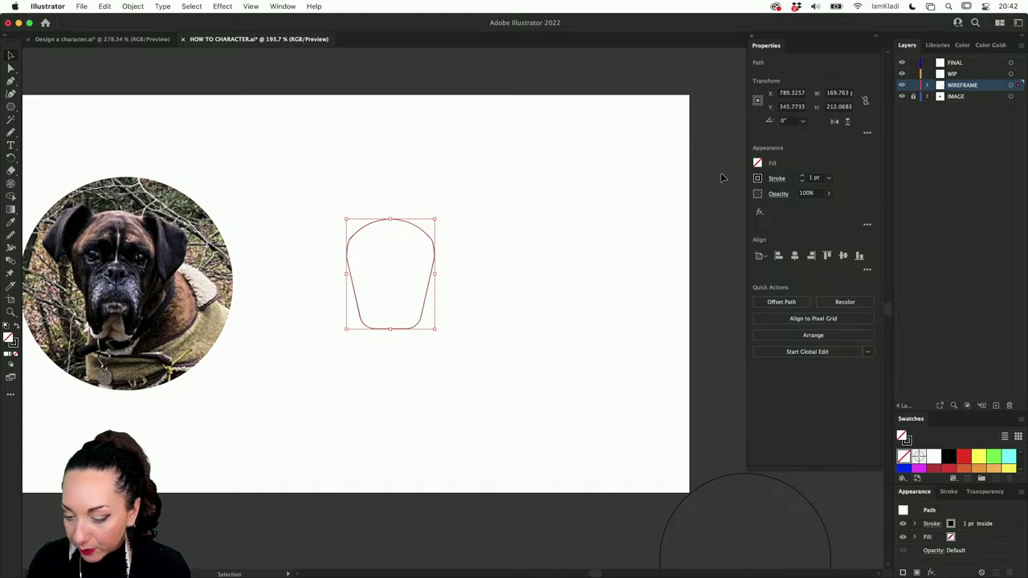
click(805, 178)
click(805, 178)
click(617, 260)
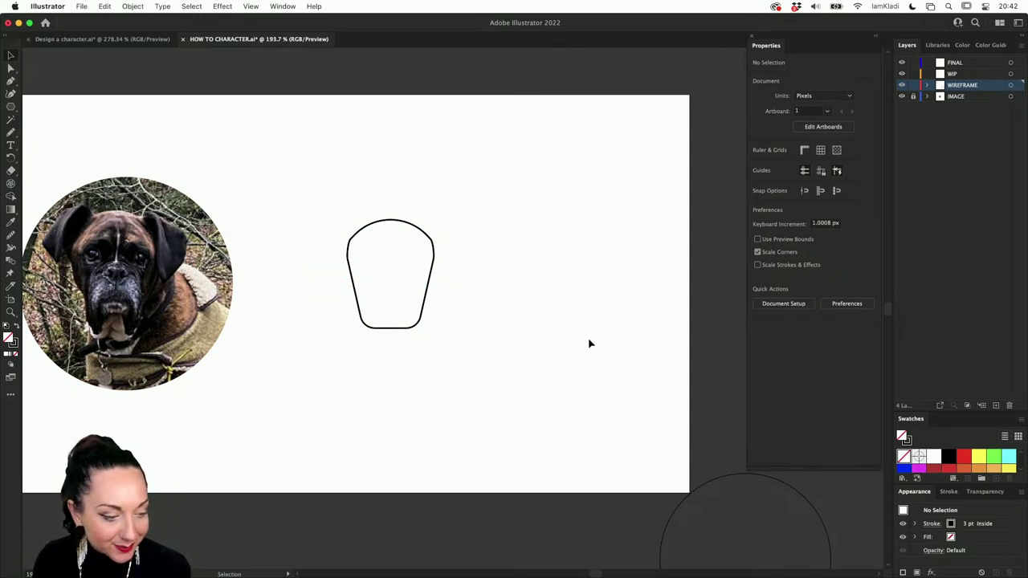
scroll(473, 283, up, 4)
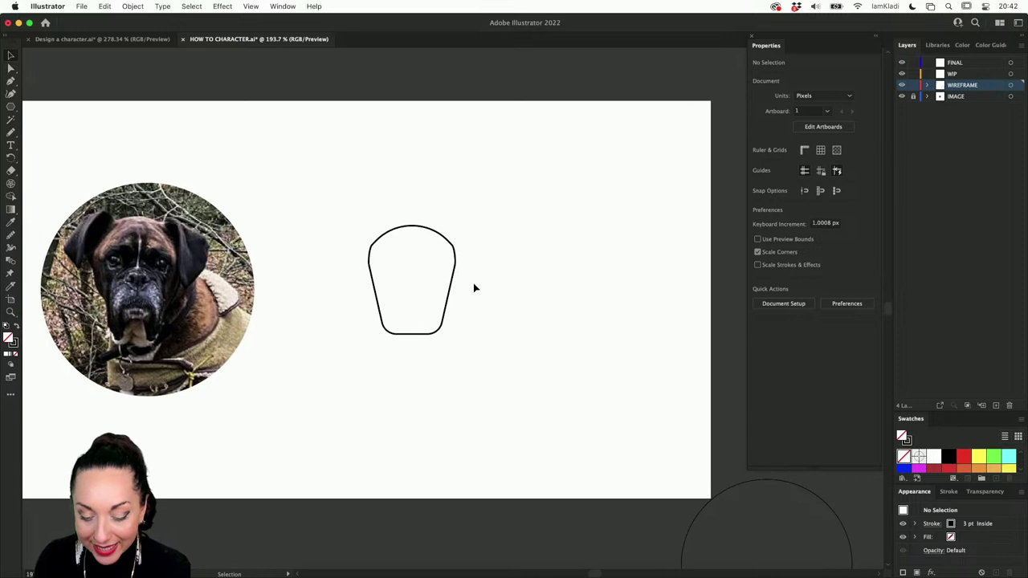
drag(448, 260, 466, 270)
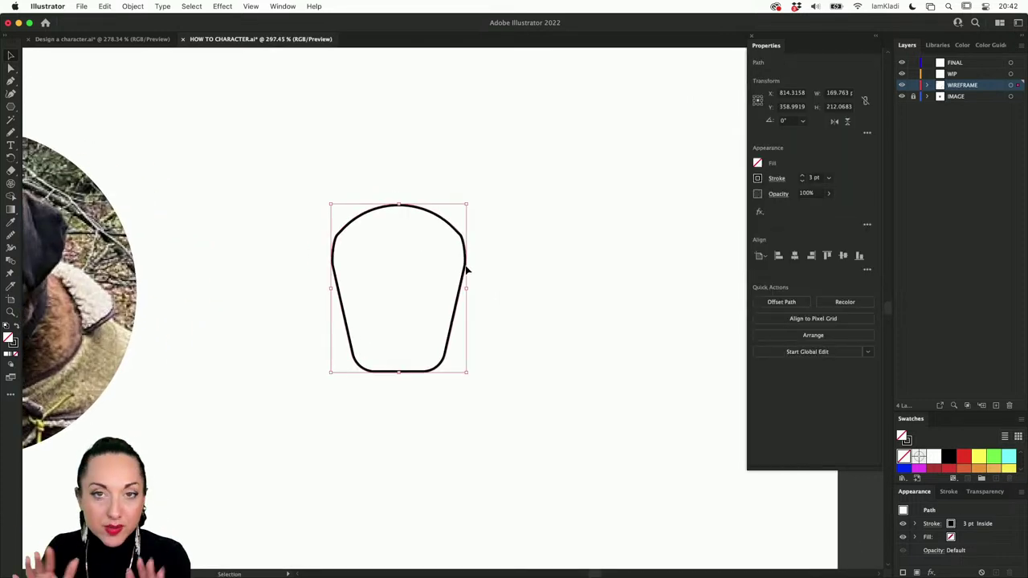
scroll(467, 271, down, 3)
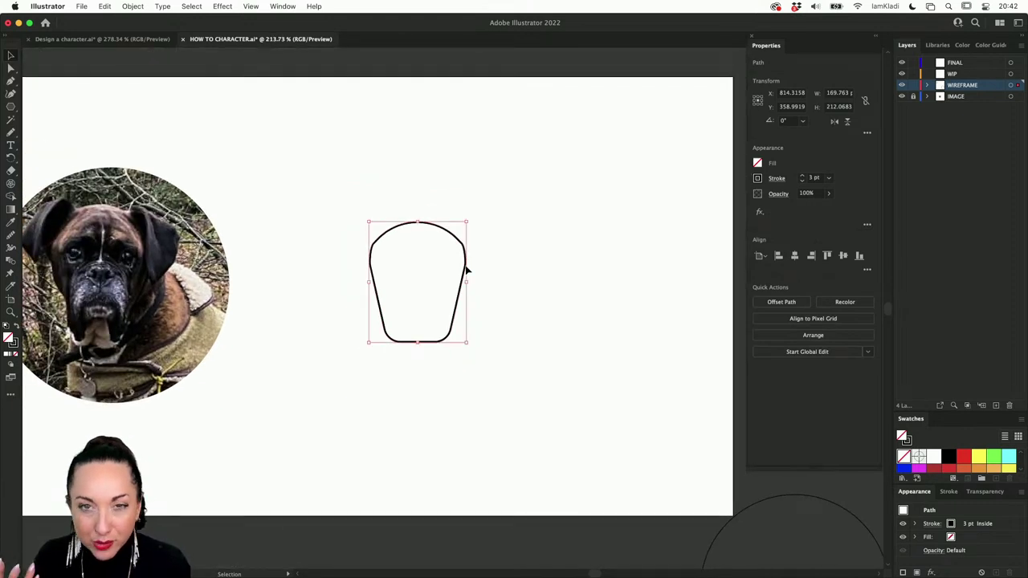
click(485, 262)
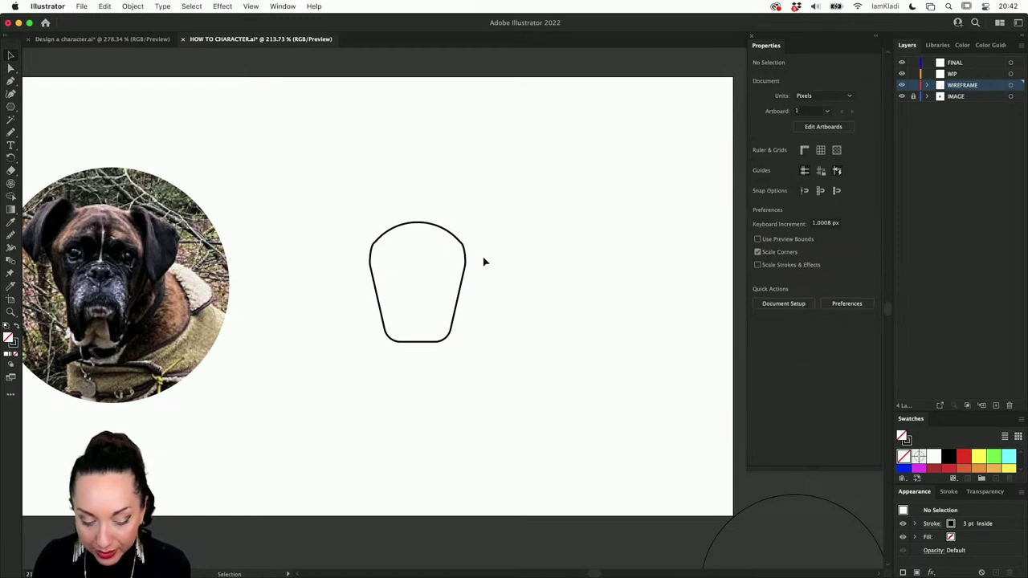
scroll(485, 262, up, 3)
scroll(485, 262, down, 3)
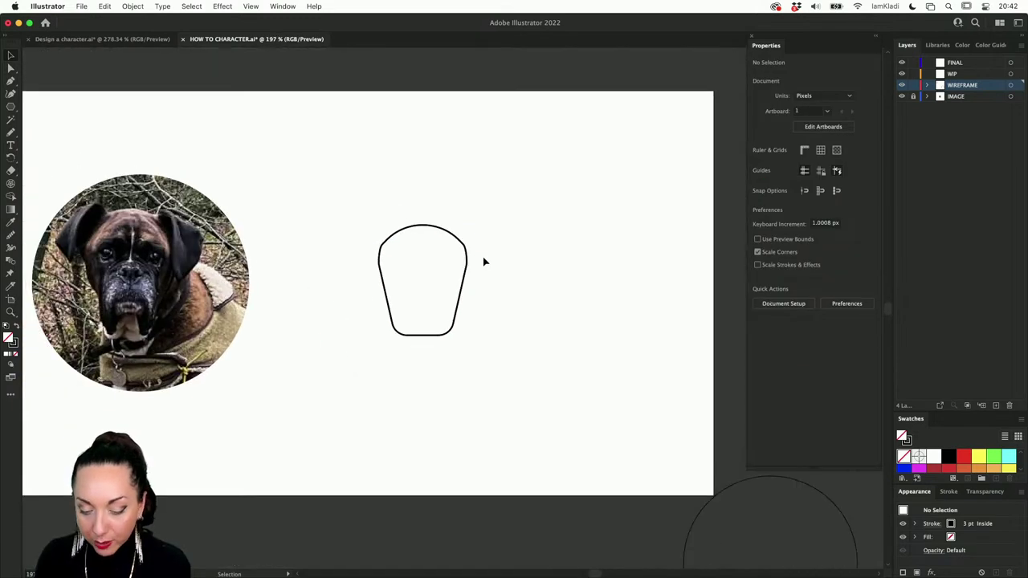
scroll(464, 257, up, 5)
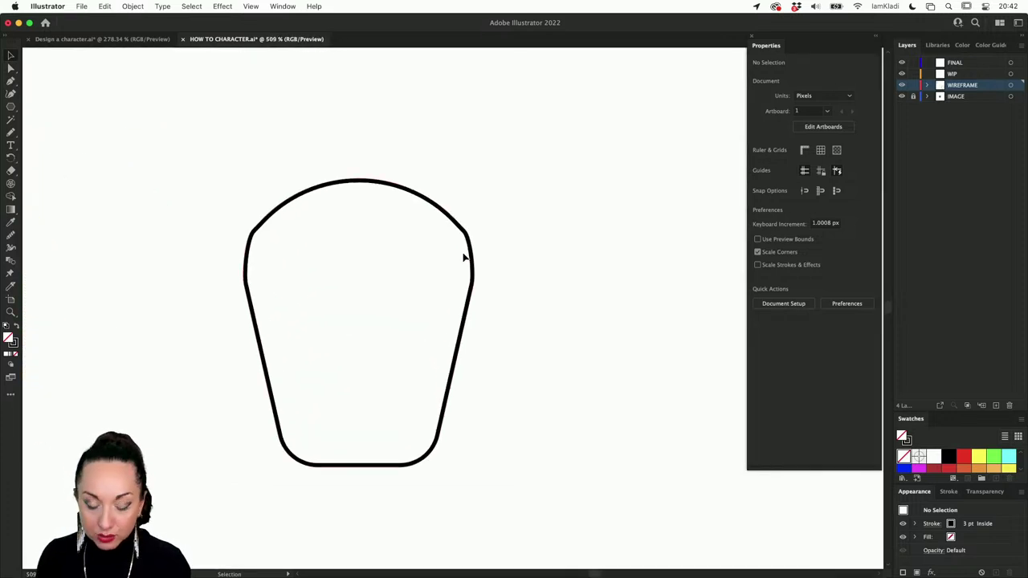
scroll(343, 234, left, 10)
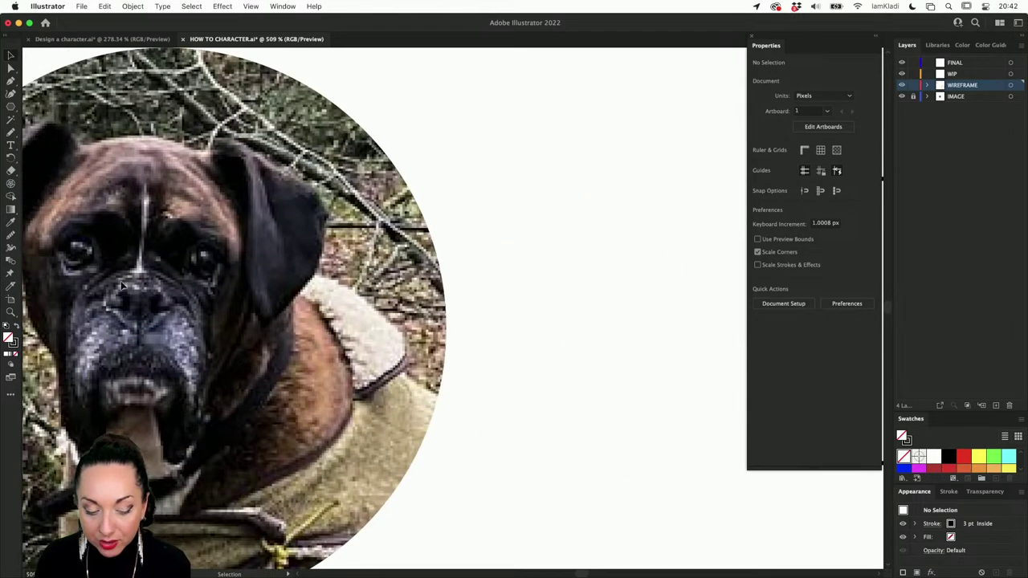
scroll(231, 266, up, 5)
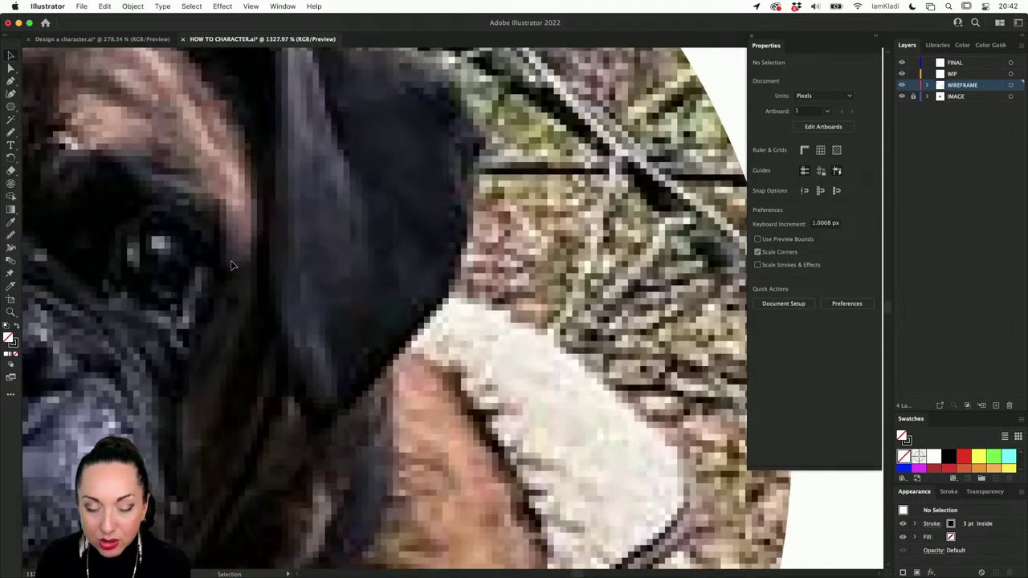
scroll(230, 266, down, 5)
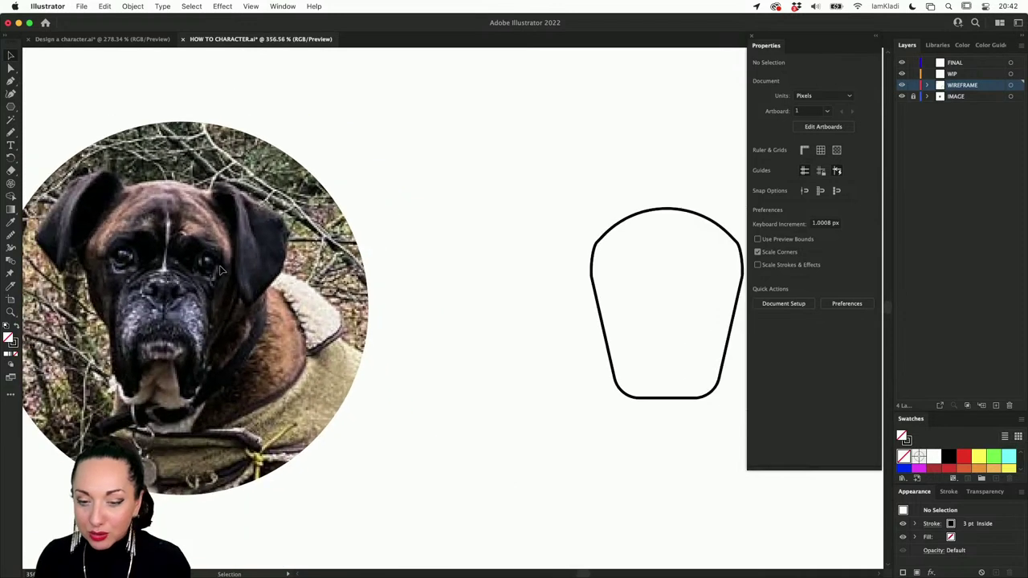
scroll(220, 271, right, 5)
key(l)
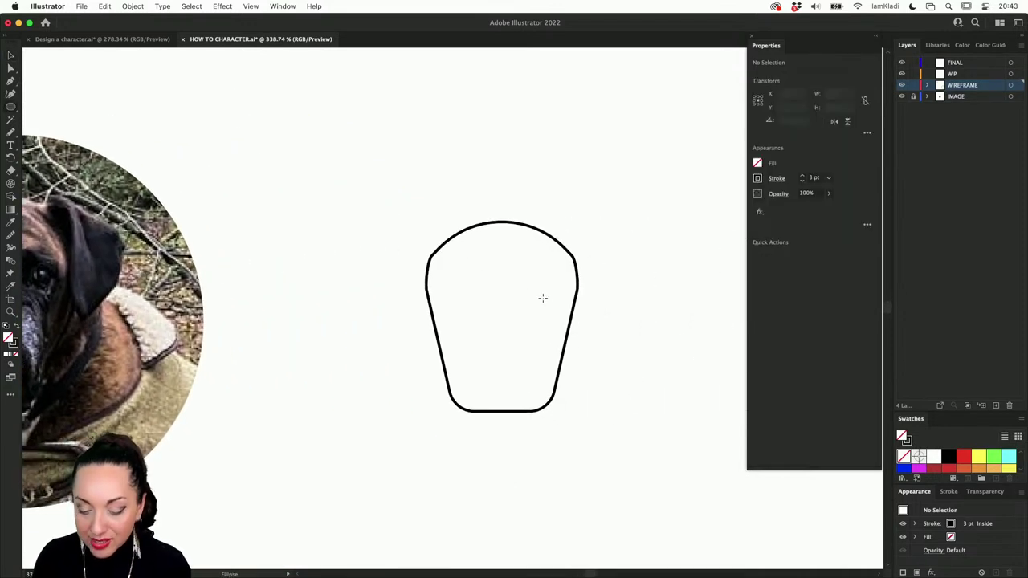
Draw a small circle near the head outline.
mouse_move(540, 298)
mouse_down()
mouse_move(550, 307)
mouse_move(624, 149)
mouse_up()
key(v)
scroll(567, 268, up, 5)
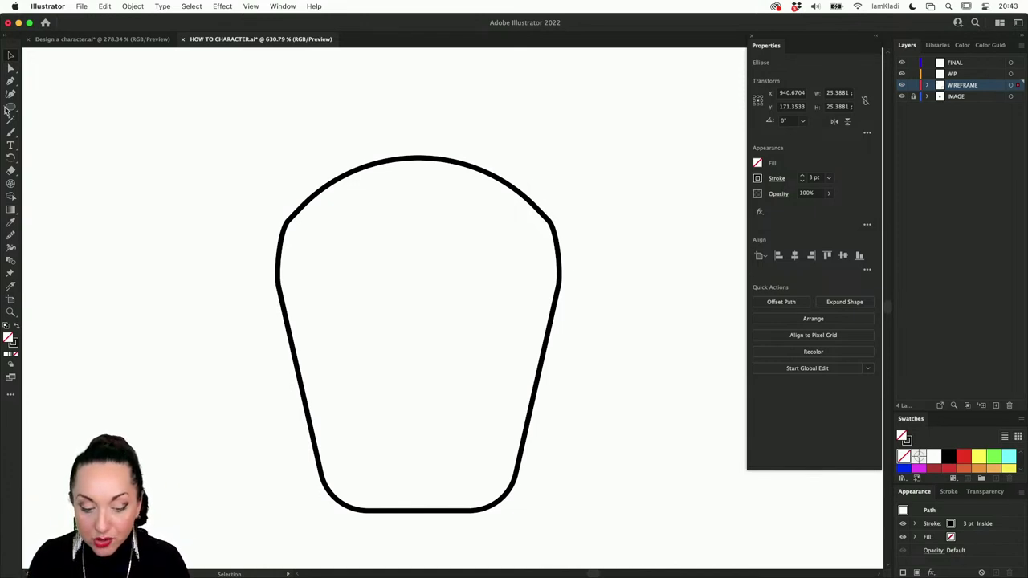
Draw a small 34.24 by 34.24 square inside the head with the Rectangle tool and select it.
drag(10, 107, 37, 111)
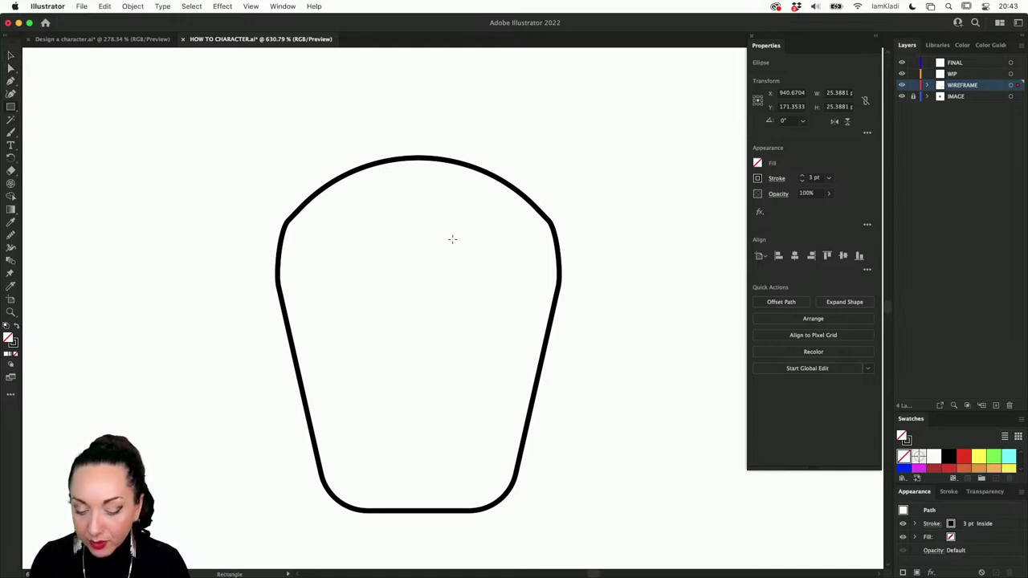
drag(452, 240, 501, 299)
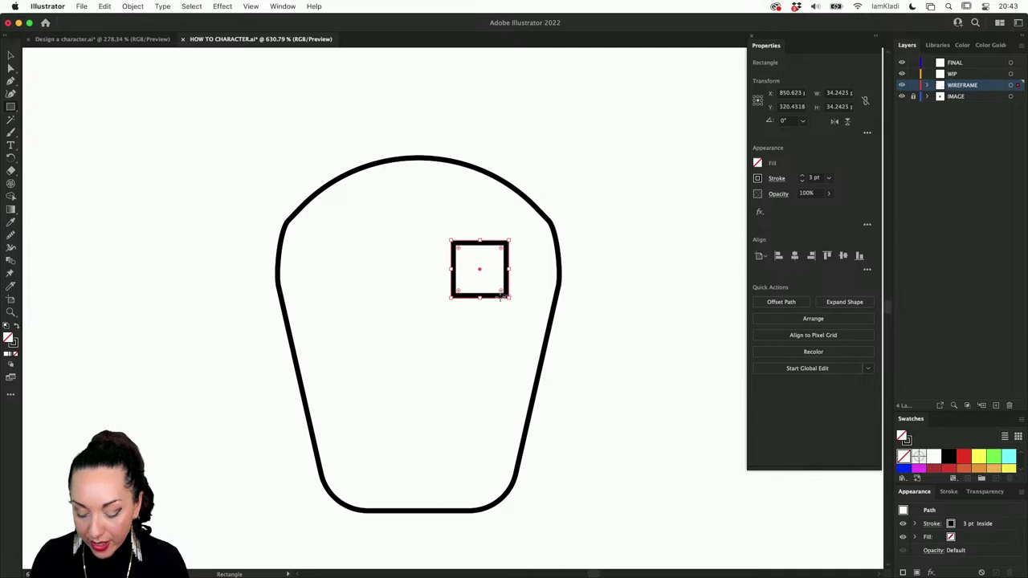
key(v)
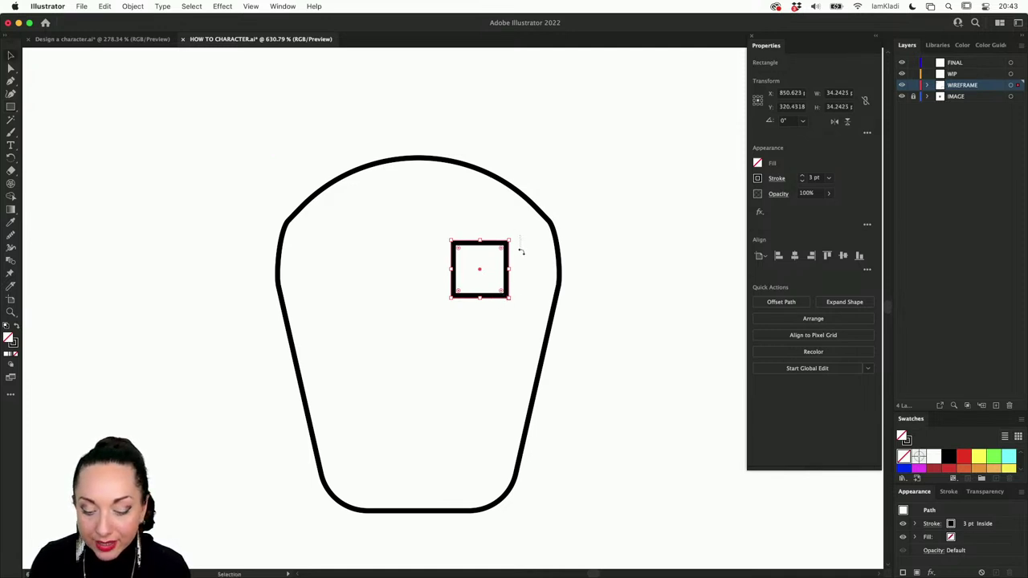
click(509, 241)
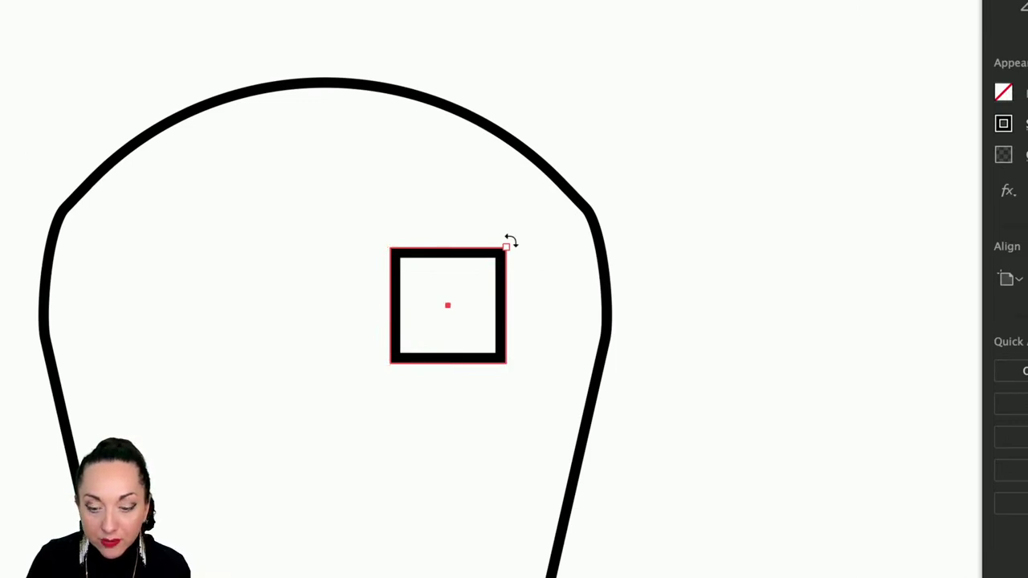
Rotate the square 45° into a diamond and round its top, bottom, left and right corners into an almond eye.
drag(510, 238, 512, 311)
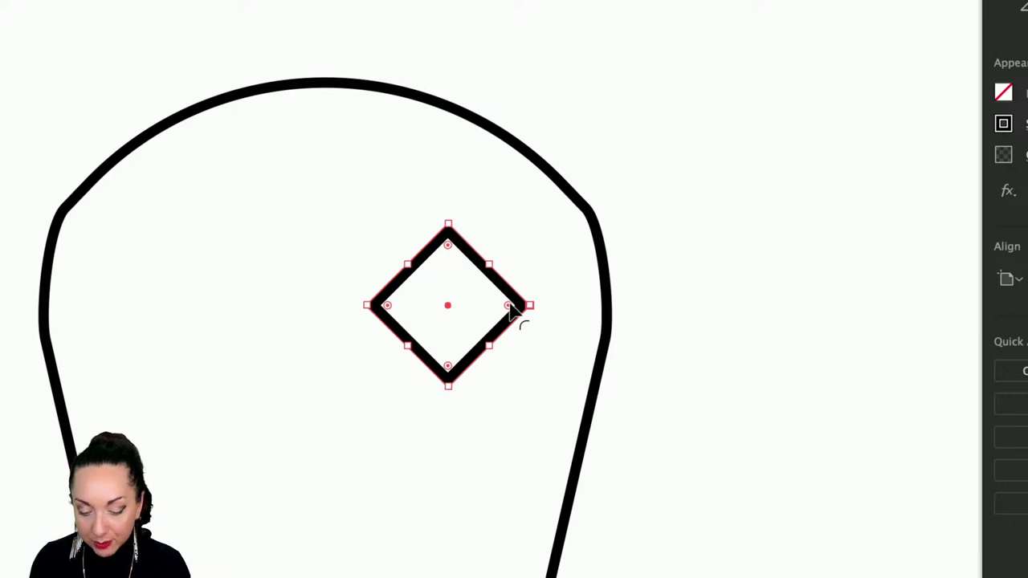
key(a)
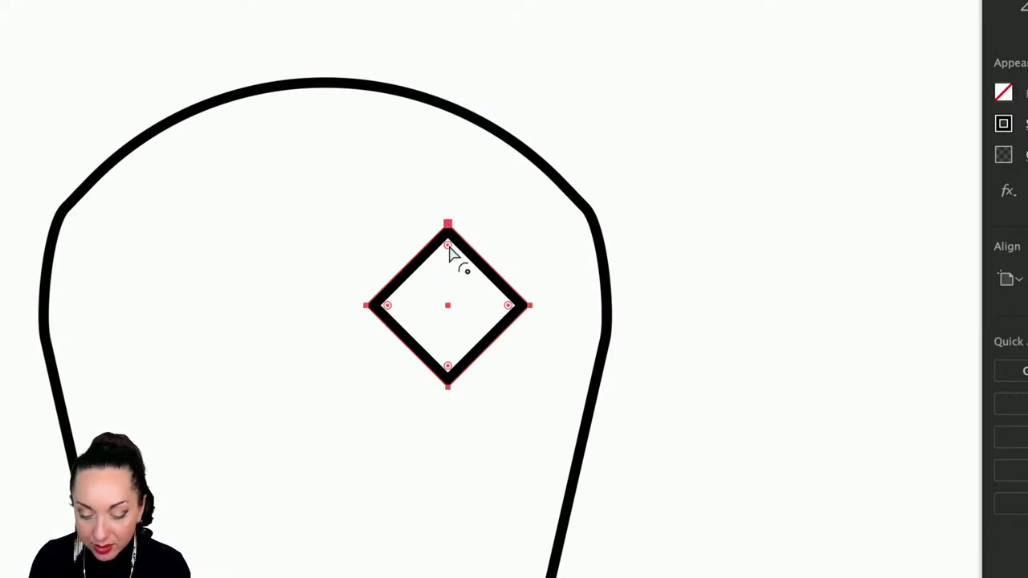
drag(449, 247, 459, 333)
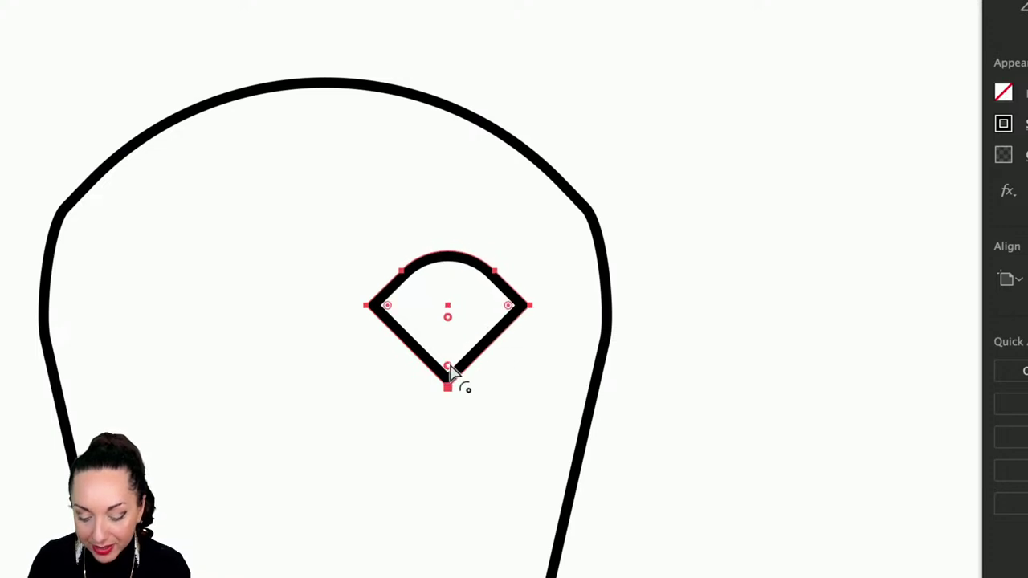
drag(450, 372, 451, 316)
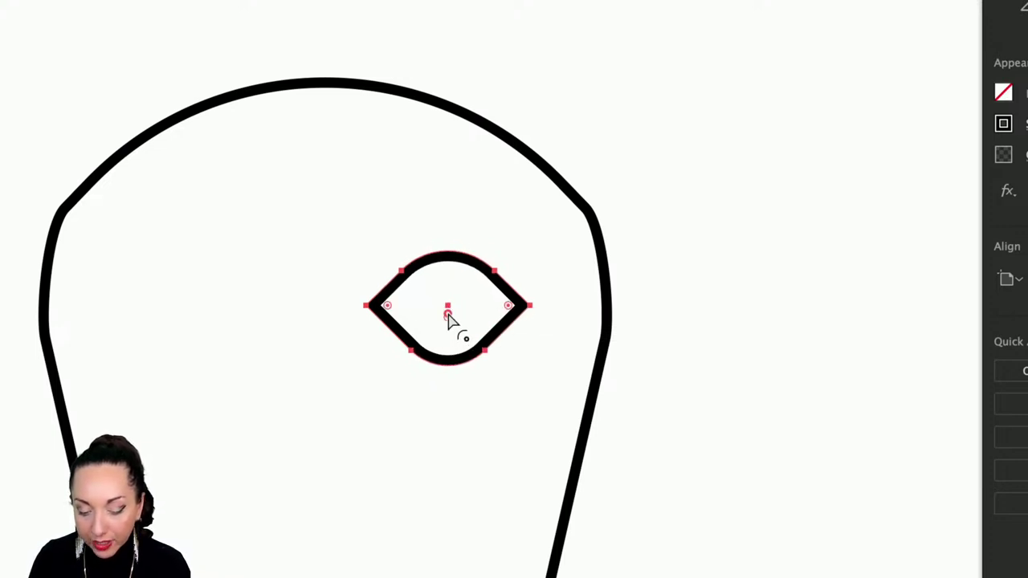
drag(387, 308, 407, 315)
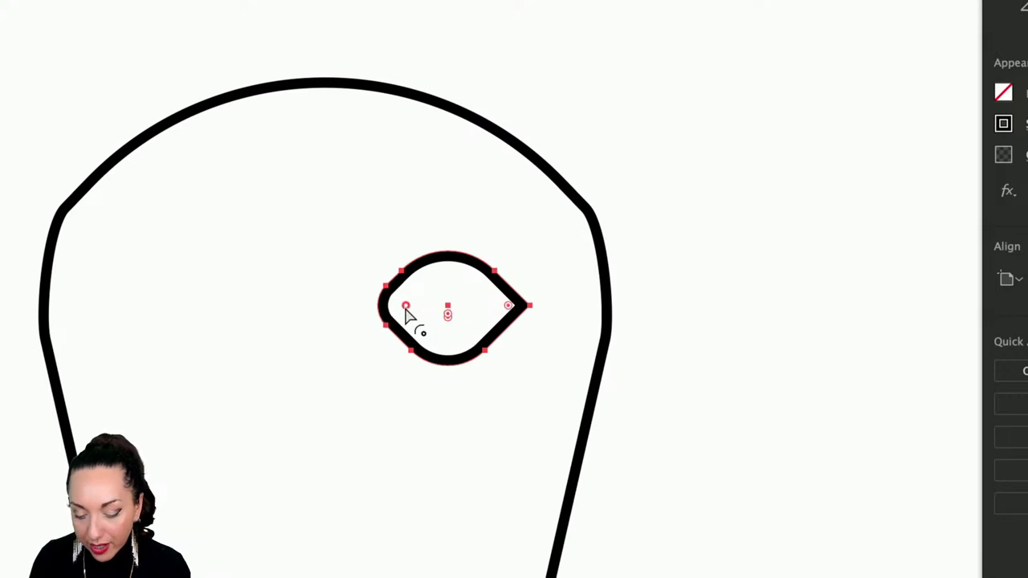
drag(509, 310, 511, 310)
key(v)
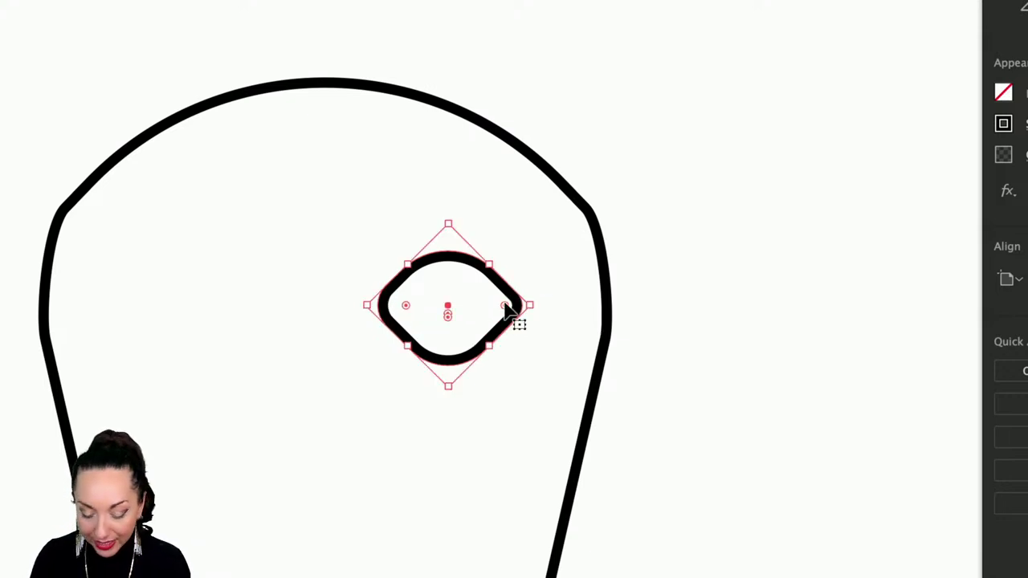
click(629, 310)
Move the eye shape slightly lower and narrow it to about 27 px.
scroll(629, 310, down, 5)
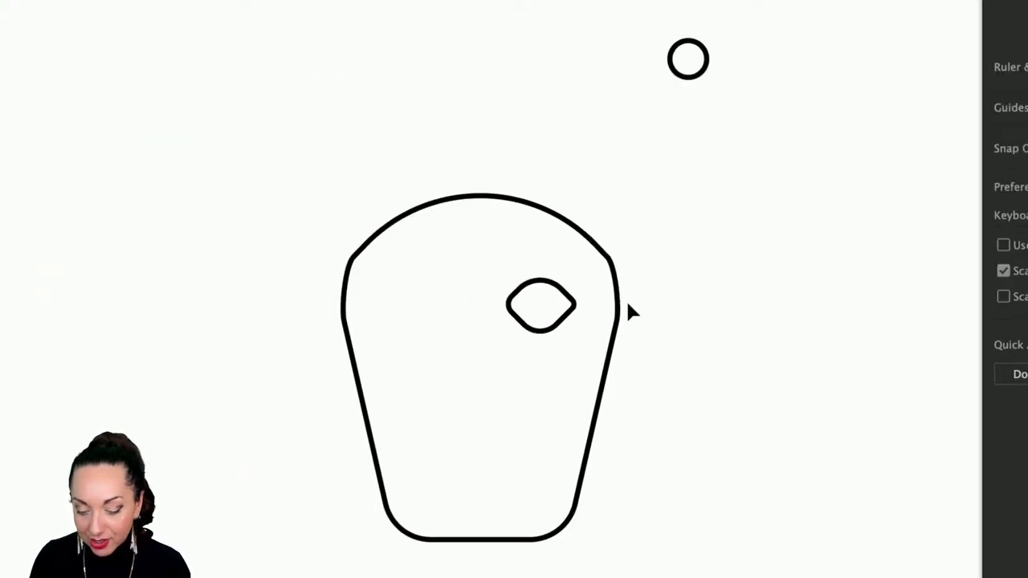
drag(601, 310, 590, 333)
click(659, 345)
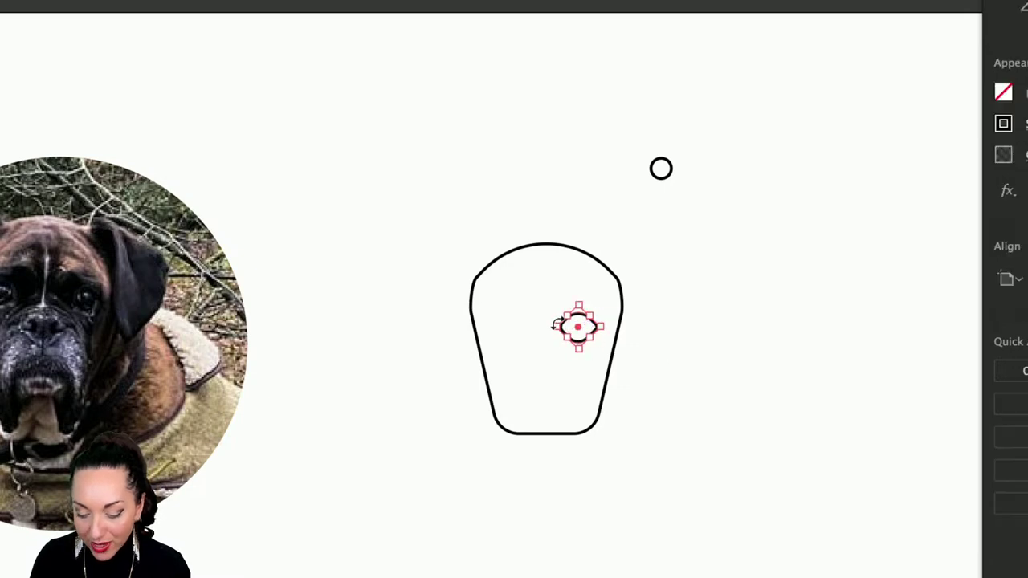
scroll(554, 325, up, 1)
scroll(555, 325, up, 2)
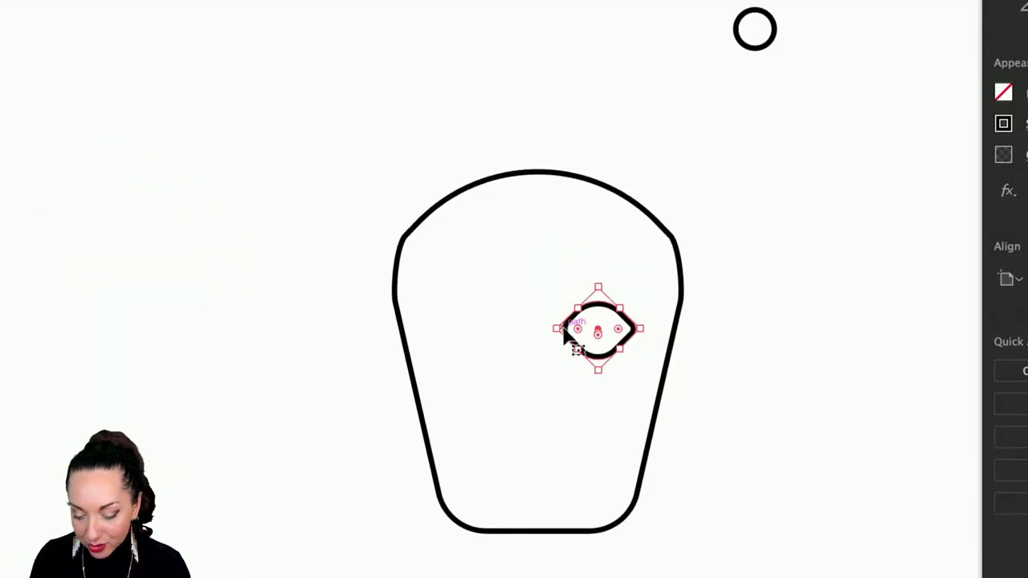
drag(558, 328, 573, 331)
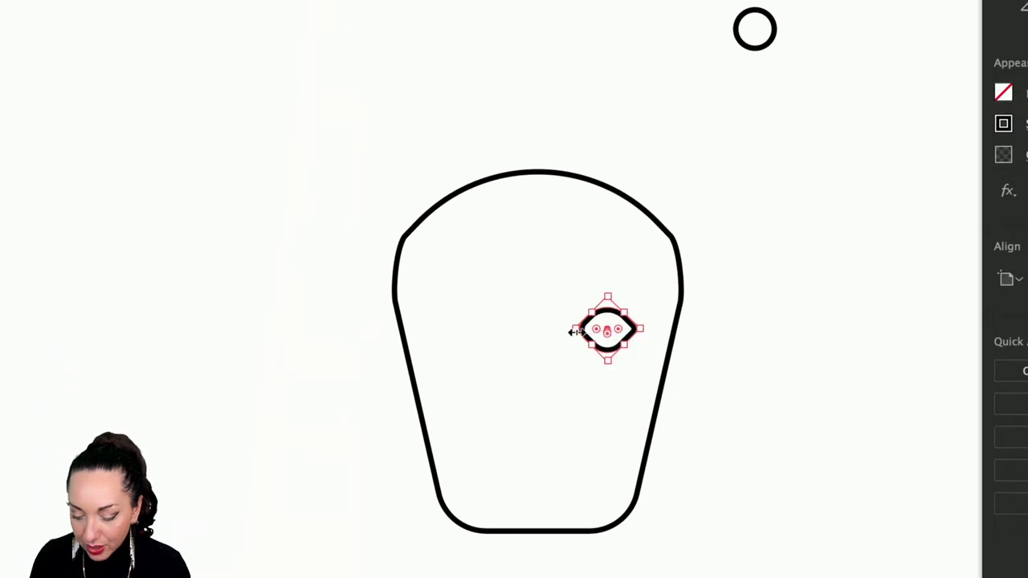
scroll(575, 330, down, 2)
click(718, 303)
Set the head and eye outlines to a 1 pt stroke weight.
scroll(717, 303, down, 3)
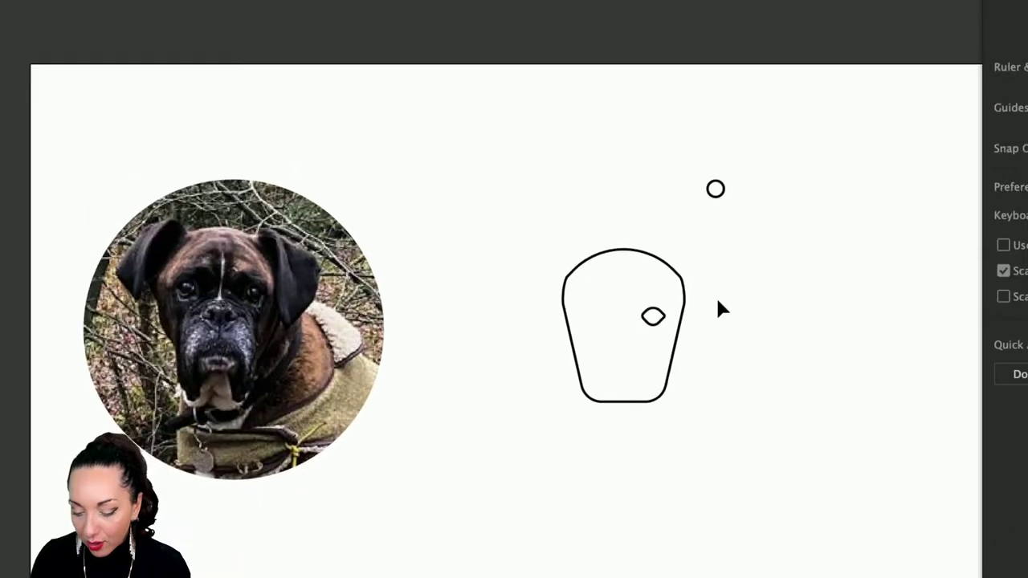
click(654, 317)
scroll(657, 317, up, 5)
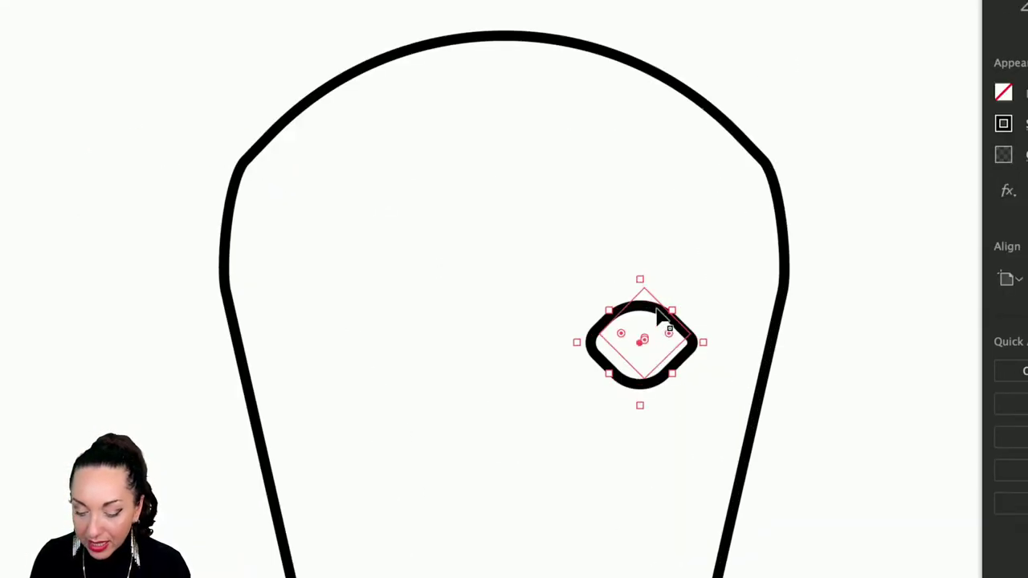
scroll(657, 317, down, 4)
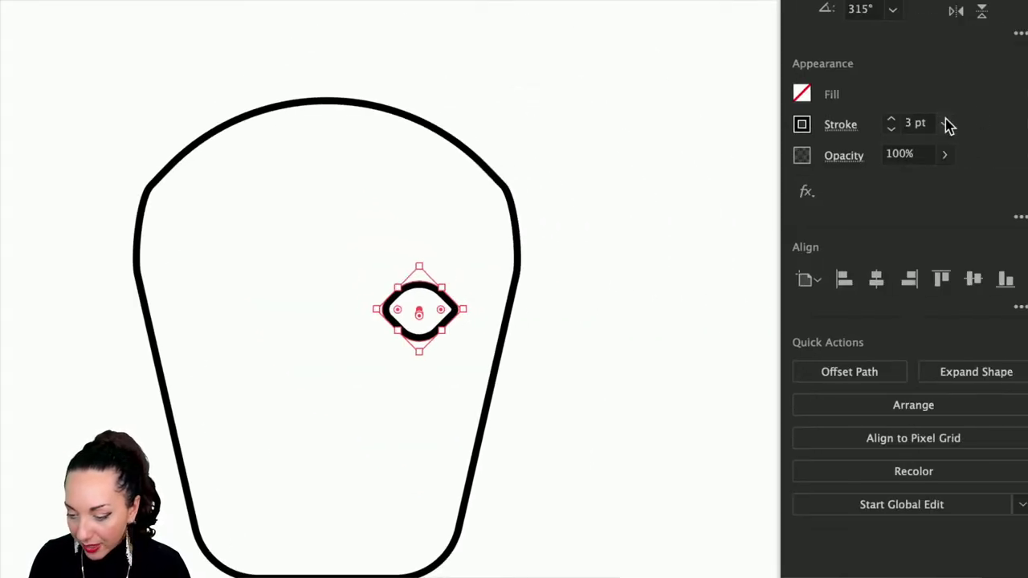
click(891, 128)
mouse_move(631, 191)
mouse_down()
mouse_move(460, 276)
mouse_move(429, 328)
mouse_up()
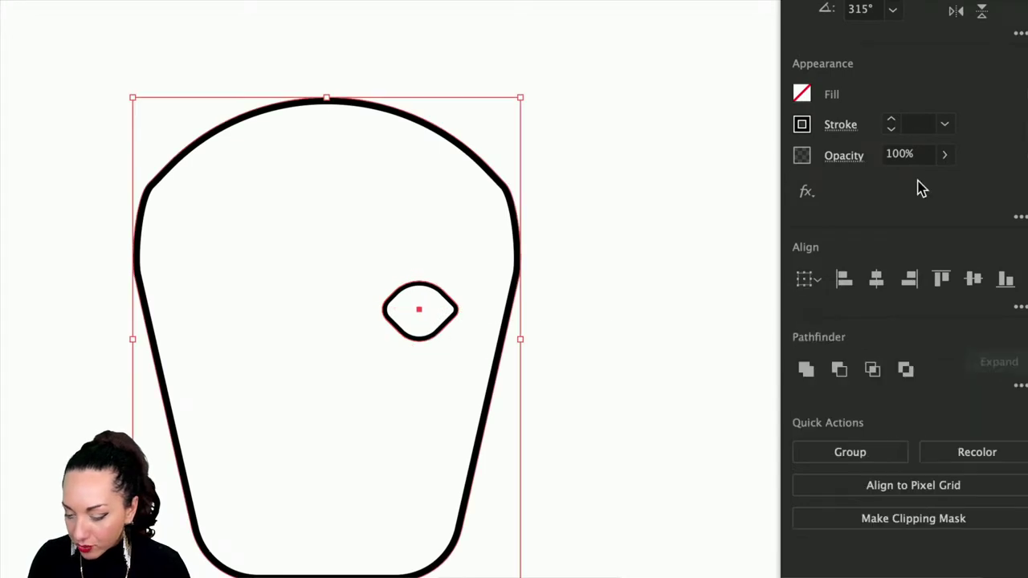
click(915, 123)
text(1)
key(Return)
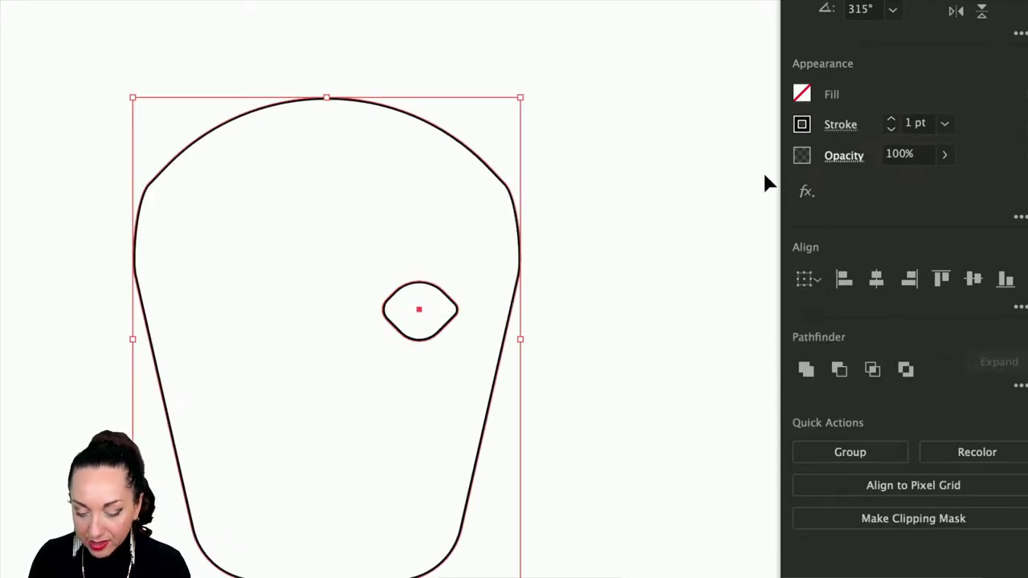
click(544, 271)
scroll(456, 302, up, 3)
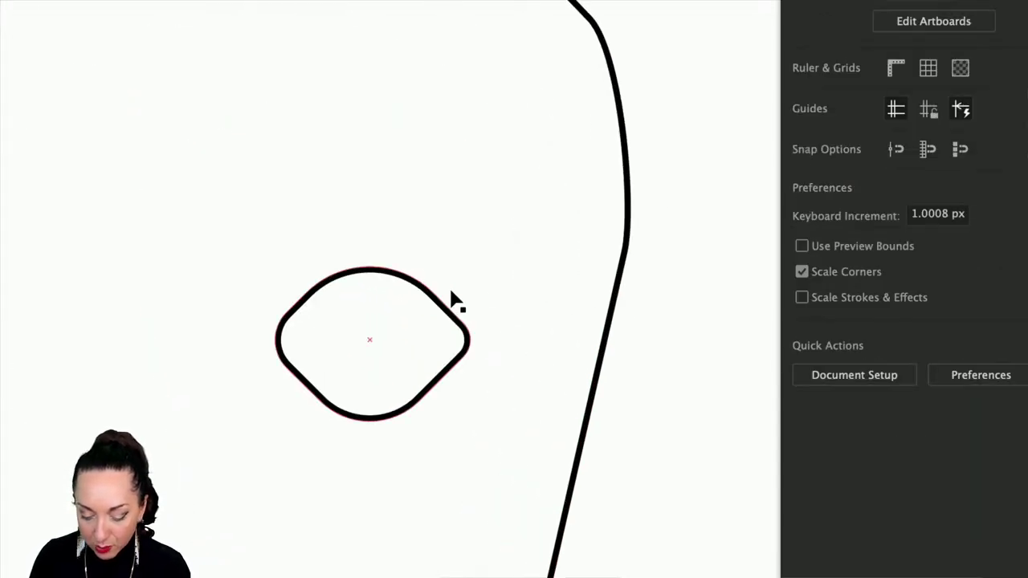
Draw a circle of about 22 px inside the almond eye shape.
key(l)
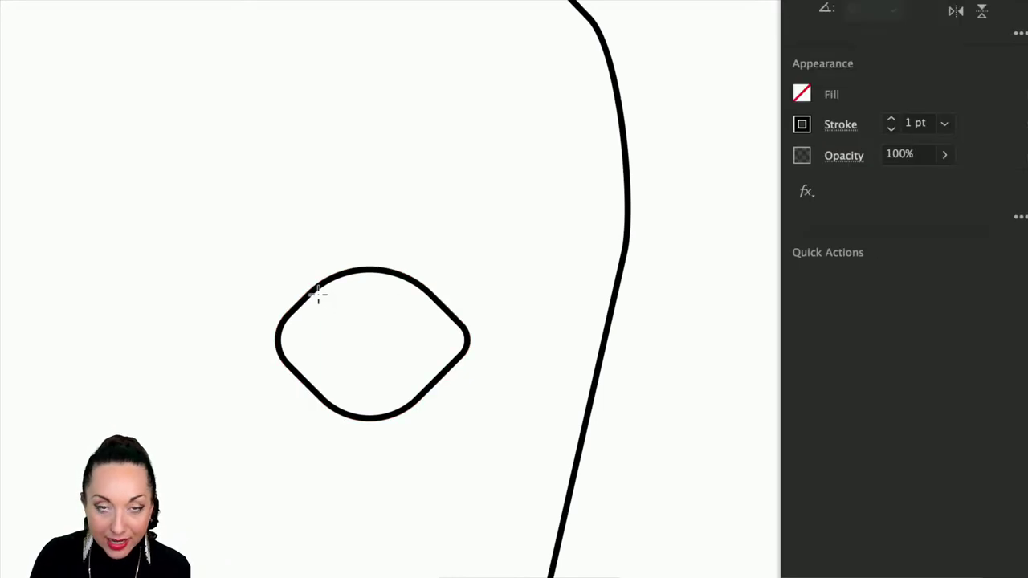
drag(314, 295, 424, 408)
key(v)
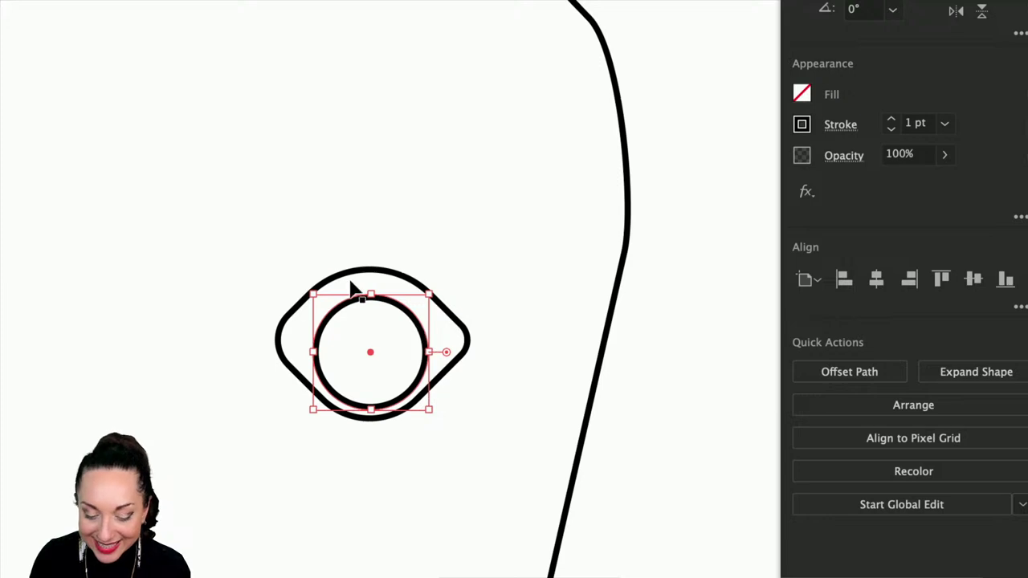
drag(313, 294, 300, 279)
drag(426, 319, 421, 316)
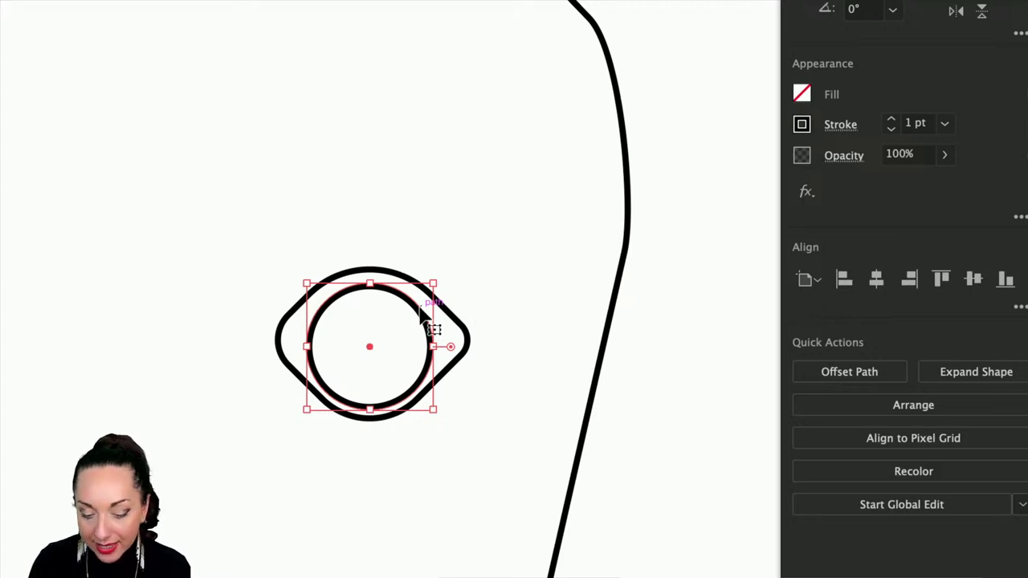
scroll(424, 318, down, 3)
click(473, 356)
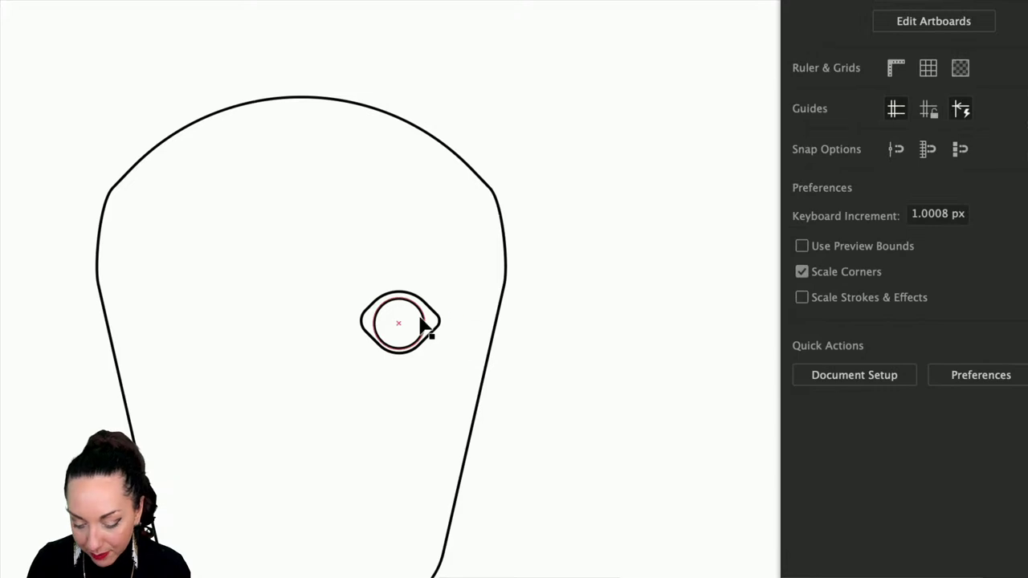
Nudge the eye shapes into place, resize from the top edge, and select all eye paths.
click(431, 330)
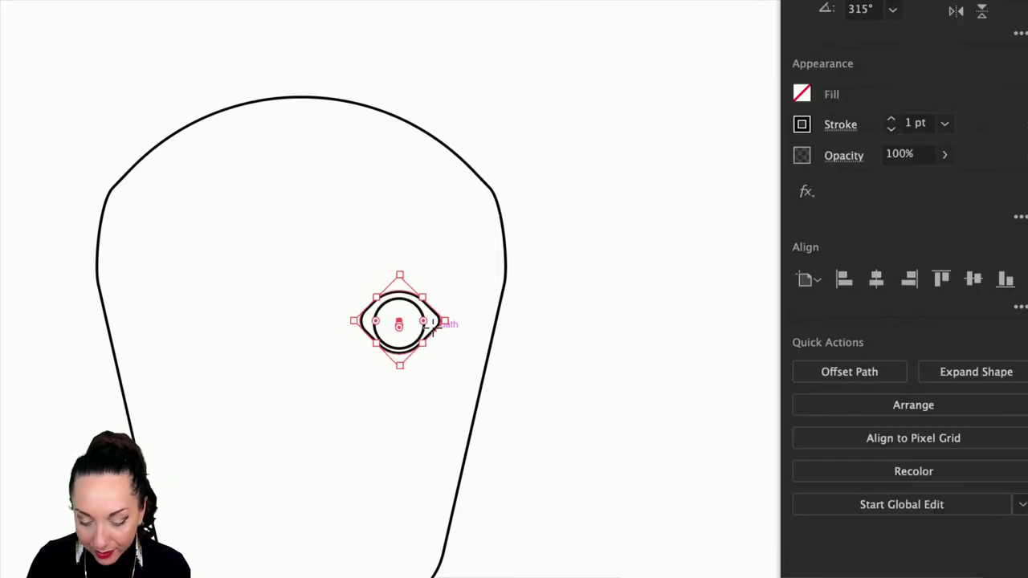
drag(436, 324, 441, 341)
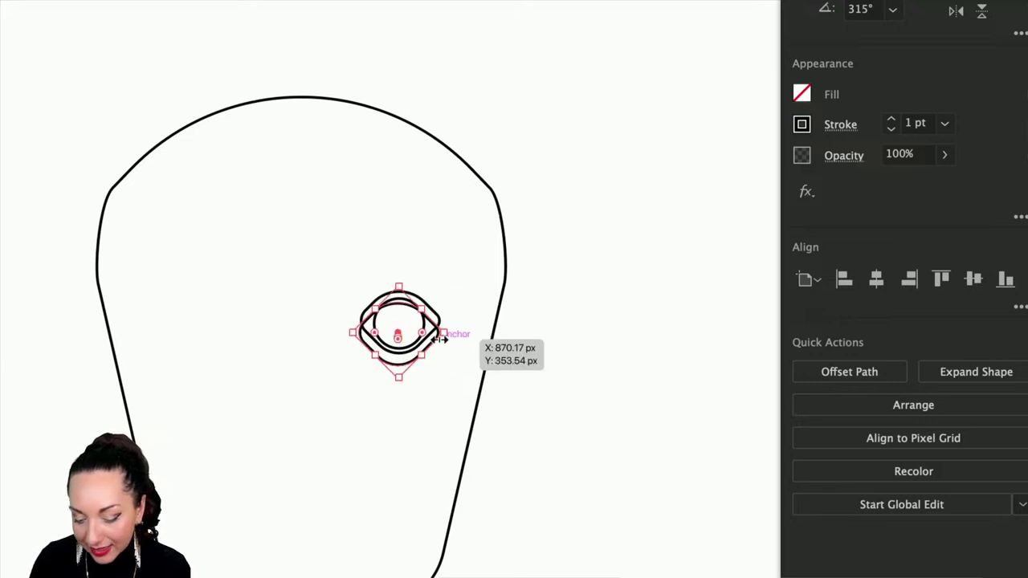
key(Up)
key(Up)
key(Right)
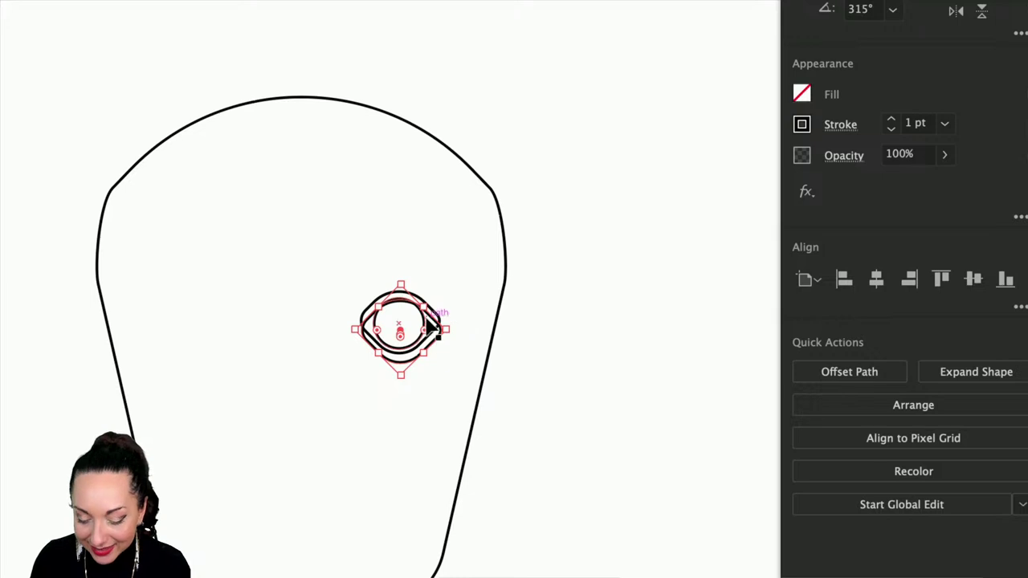
drag(402, 283, 406, 281)
click(550, 343)
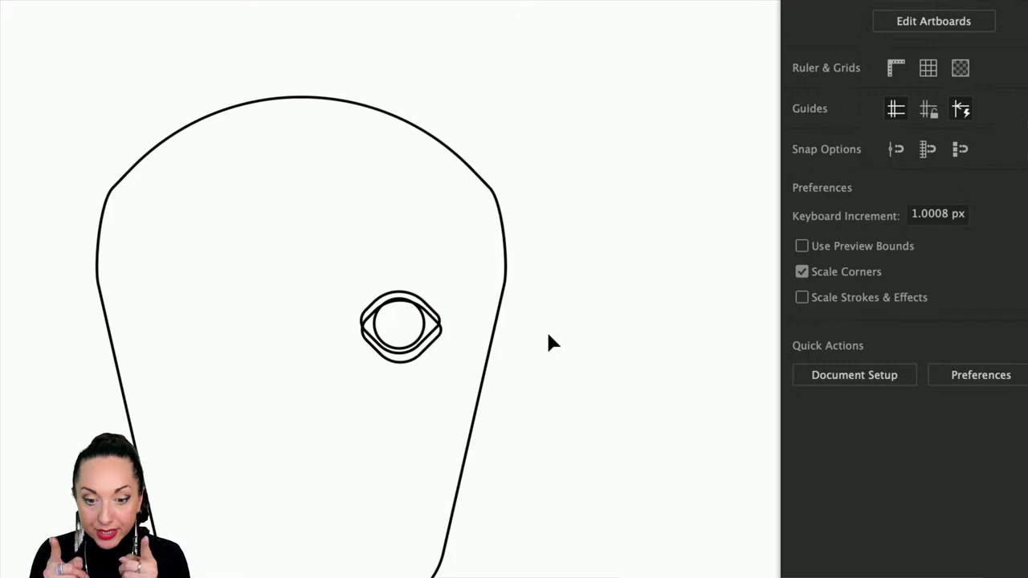
drag(411, 271, 438, 390)
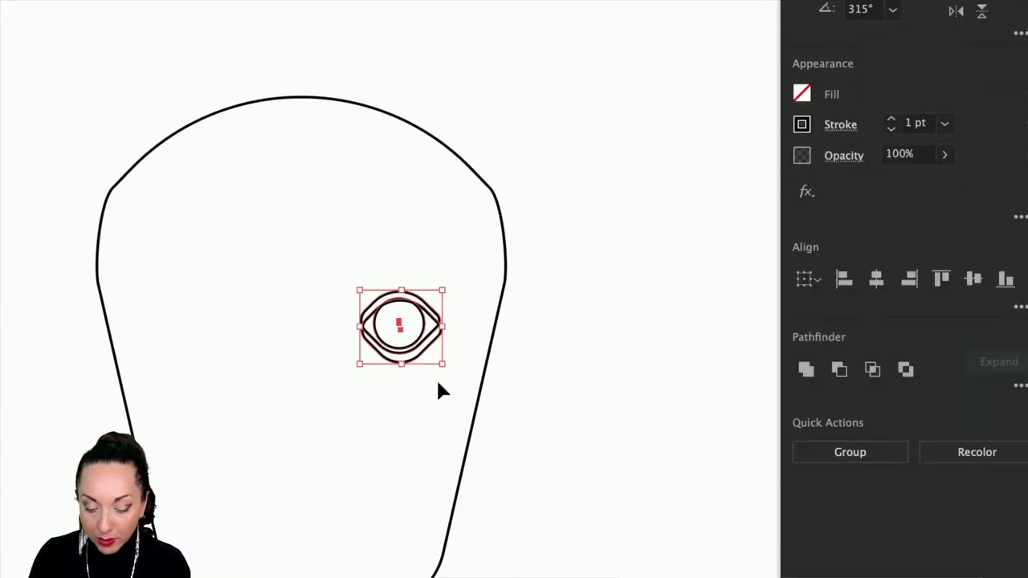
Center the eye paths horizontally, make WIP the active layer, and hide the WIREFRAME layer.
click(875, 281)
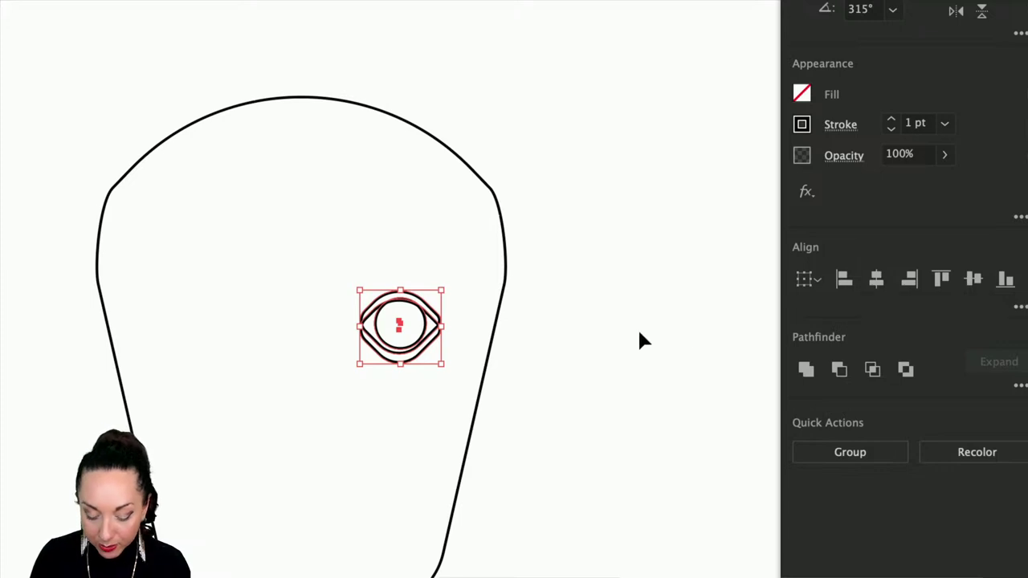
key(a)
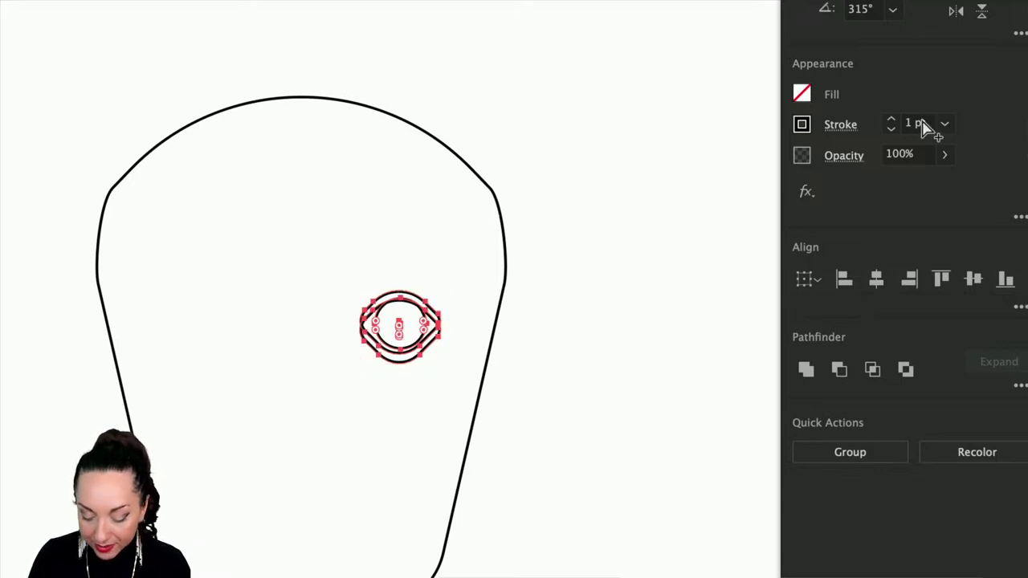
key(v)
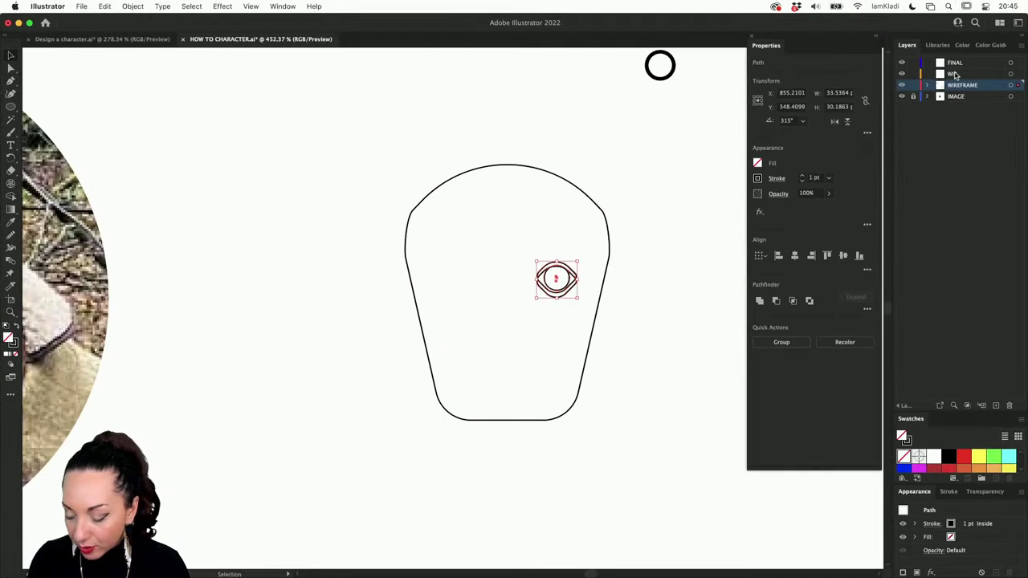
click(955, 74)
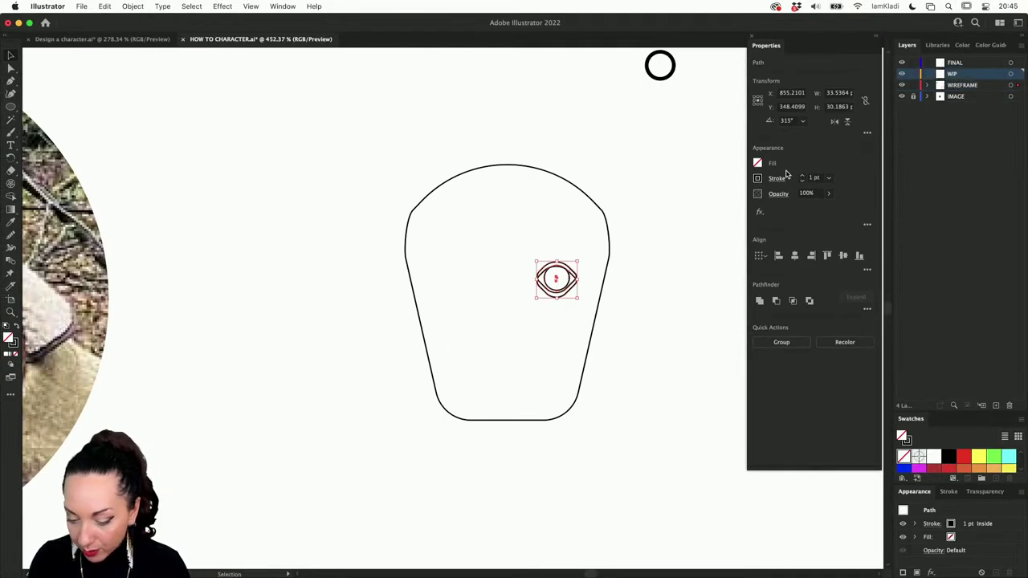
click(902, 85)
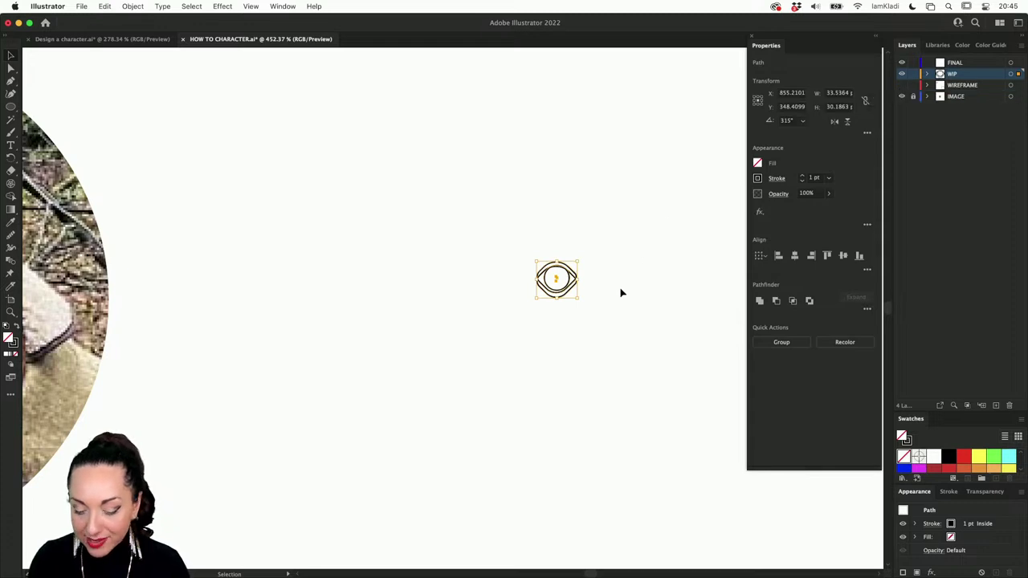
scroll(620, 292, up, 5)
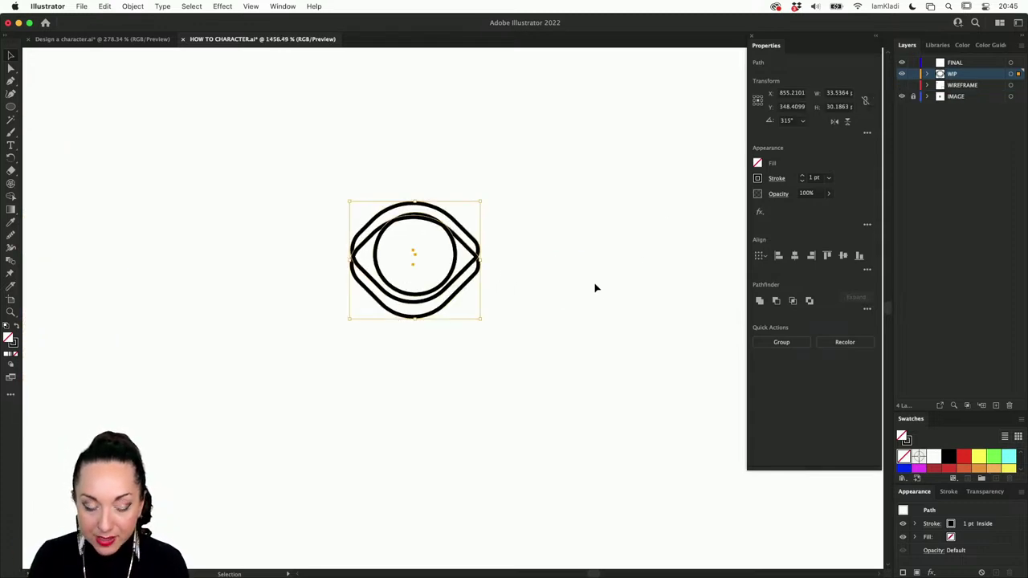
Merge the band above the iris into one shape with the Shape Builder.
click(10, 195)
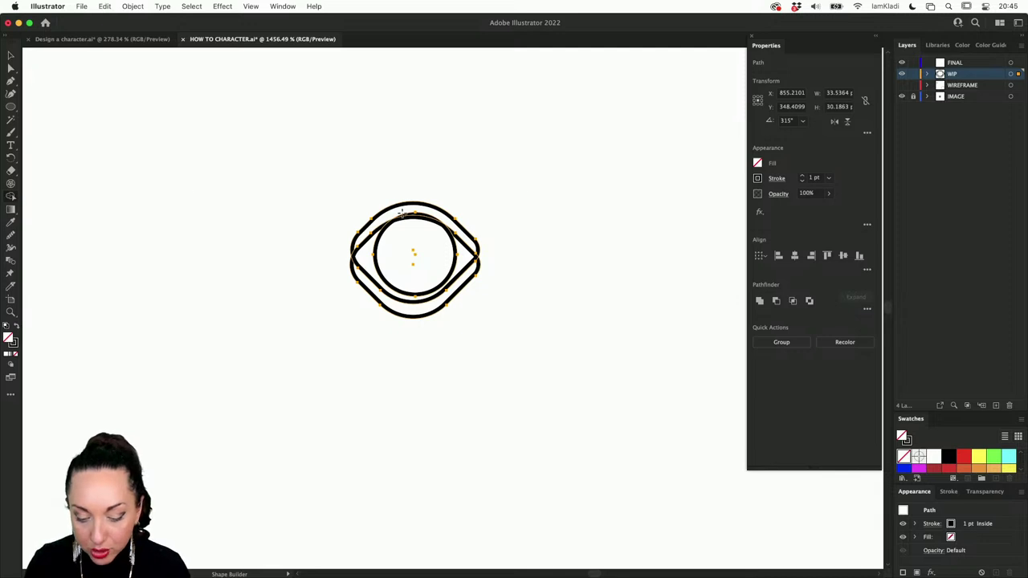
drag(403, 212, 413, 214)
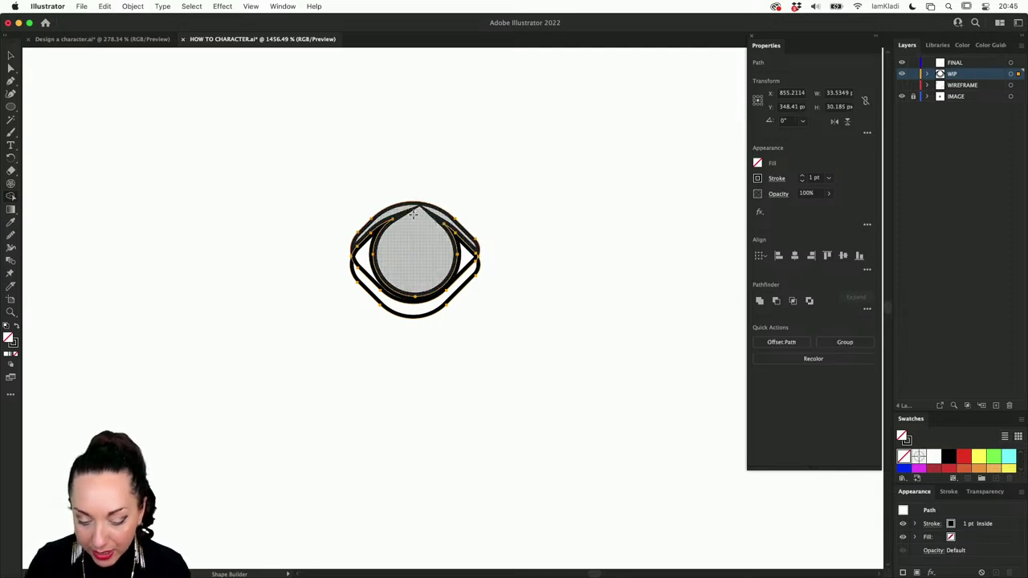
scroll(413, 215, up, 5)
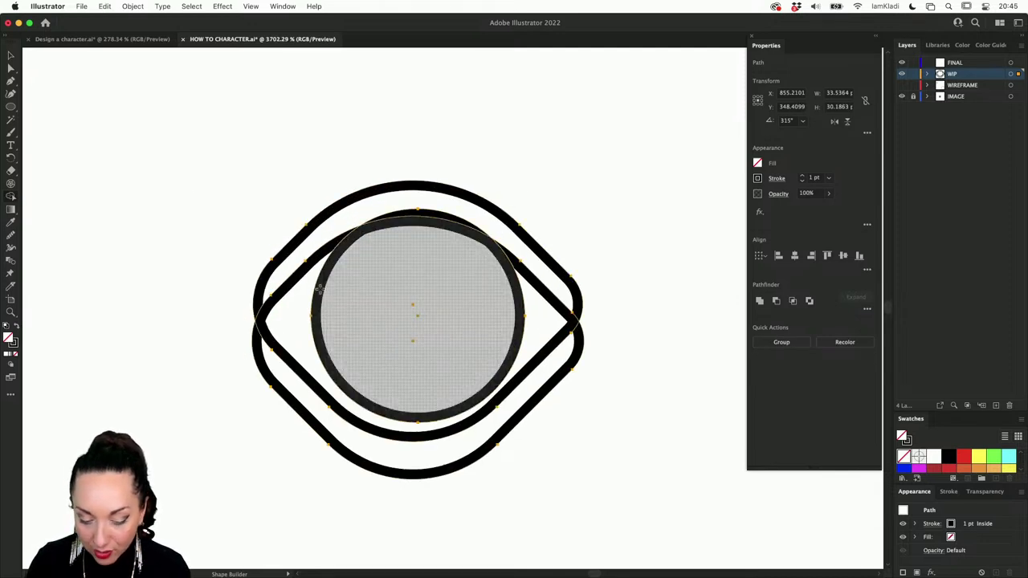
click(363, 209)
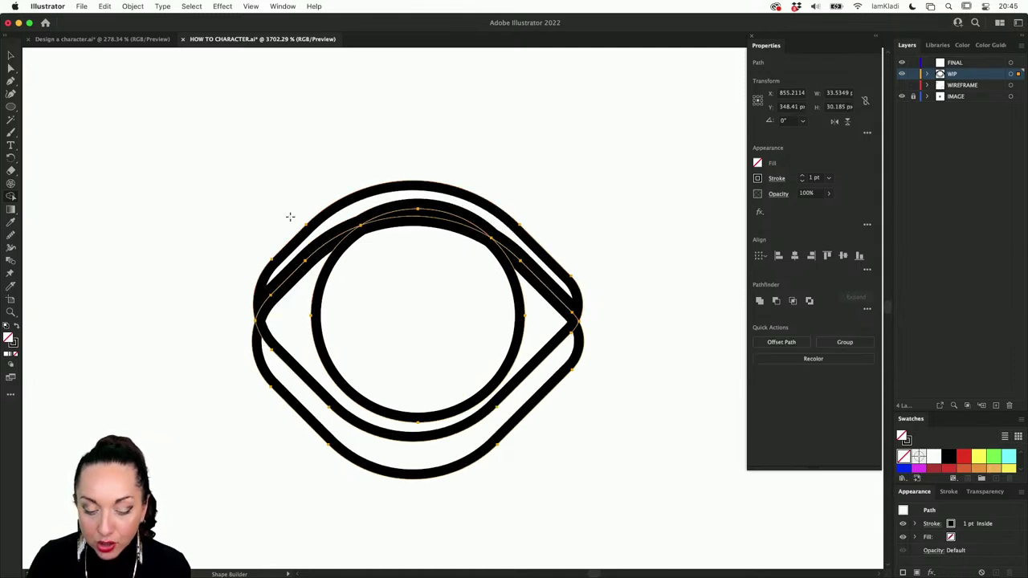
key(v)
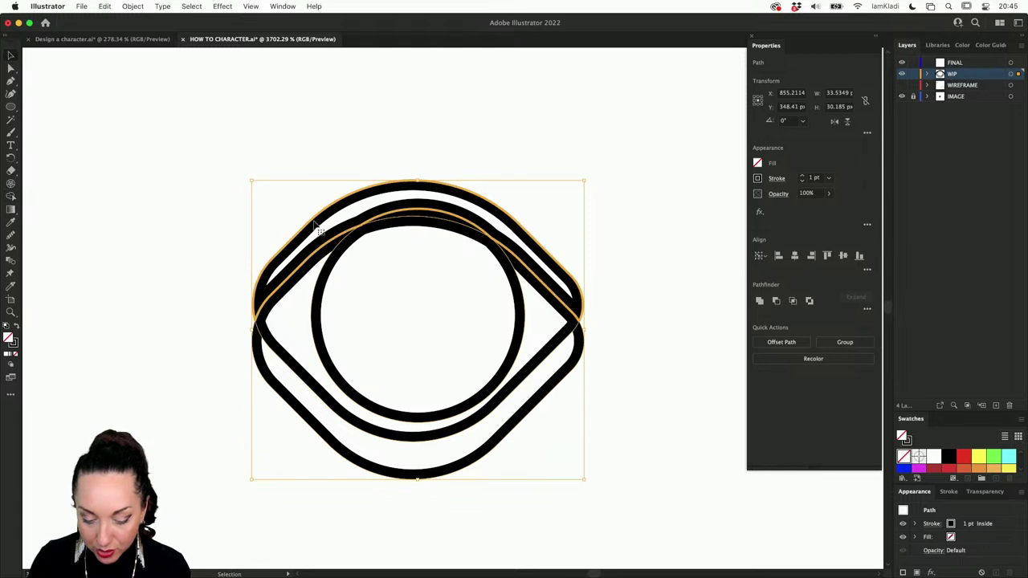
key(shift+x)
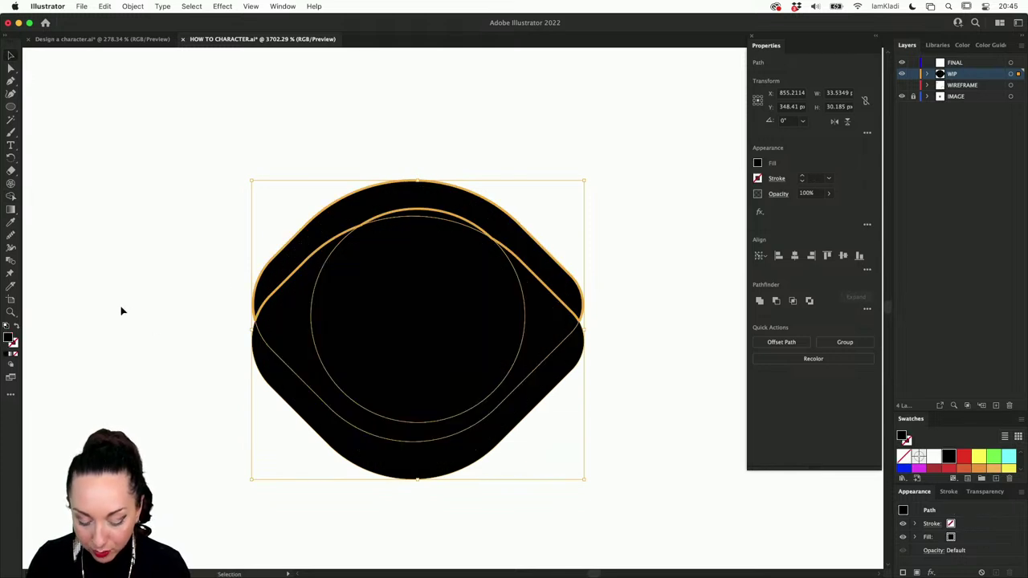
key(shift+x)
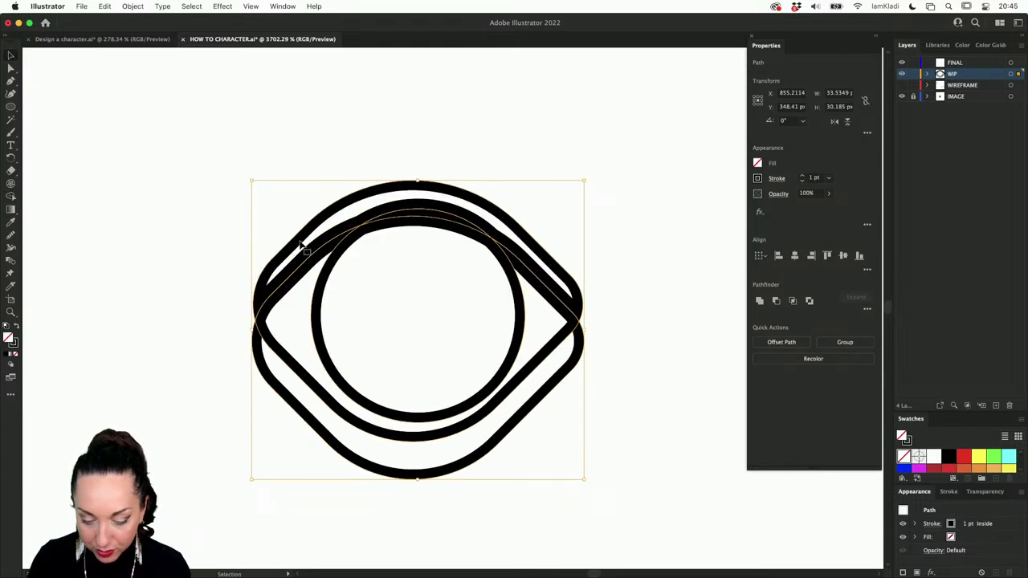
Fill the top arc solid black as the eyelid, then select the eye outline and lid together.
double_click(340, 210)
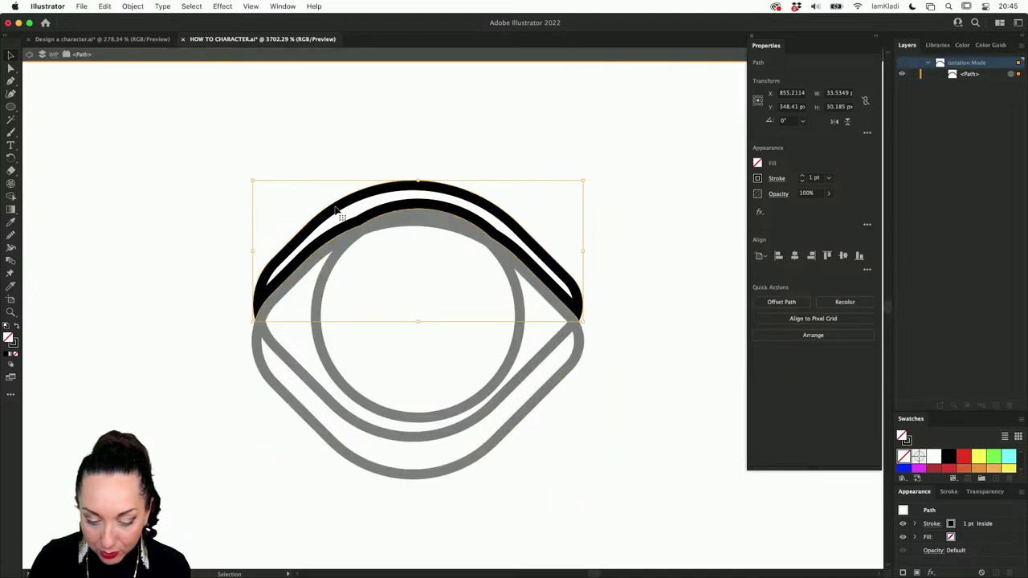
click(15, 327)
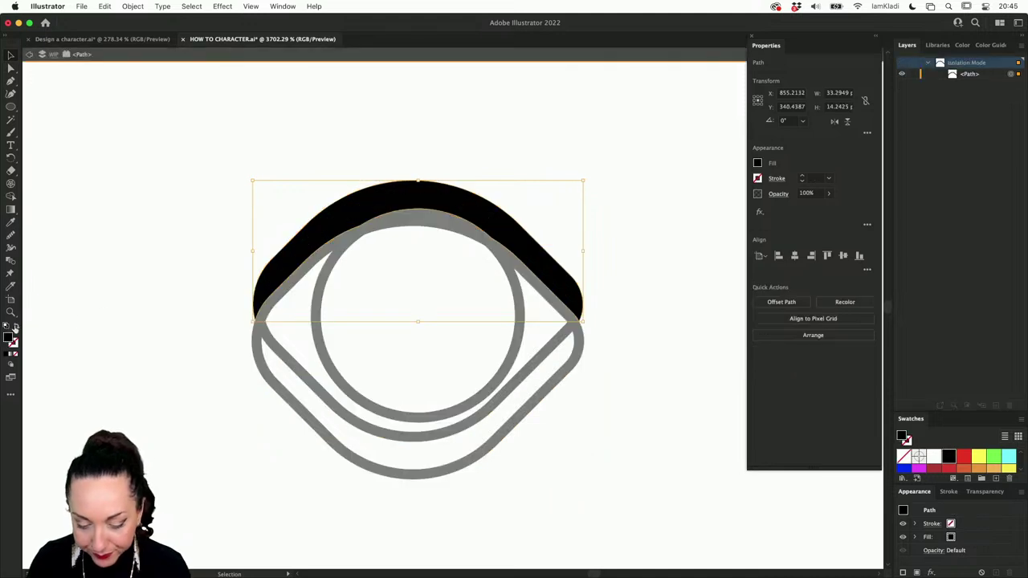
click(555, 161)
double_click(604, 254)
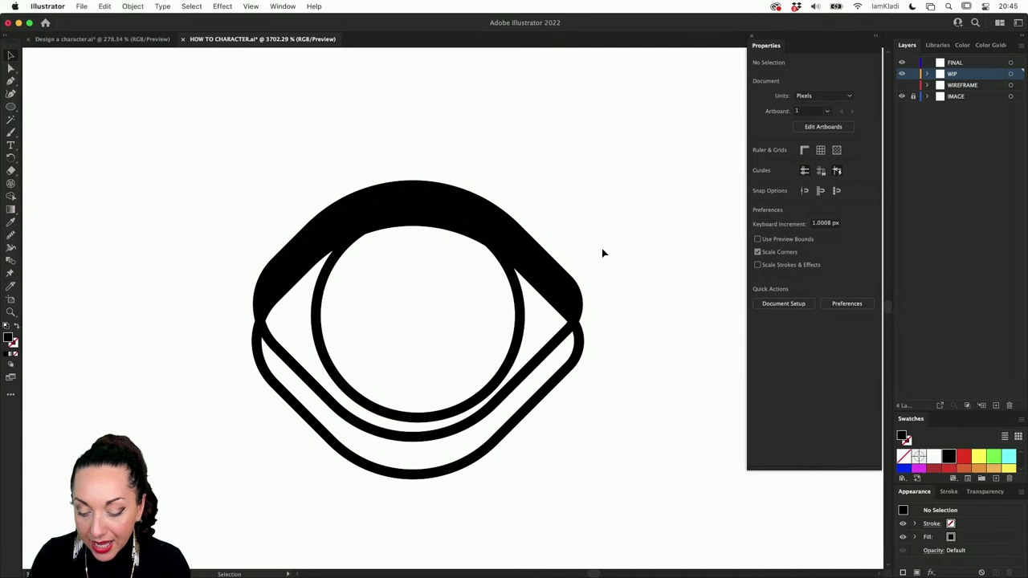
click(579, 338)
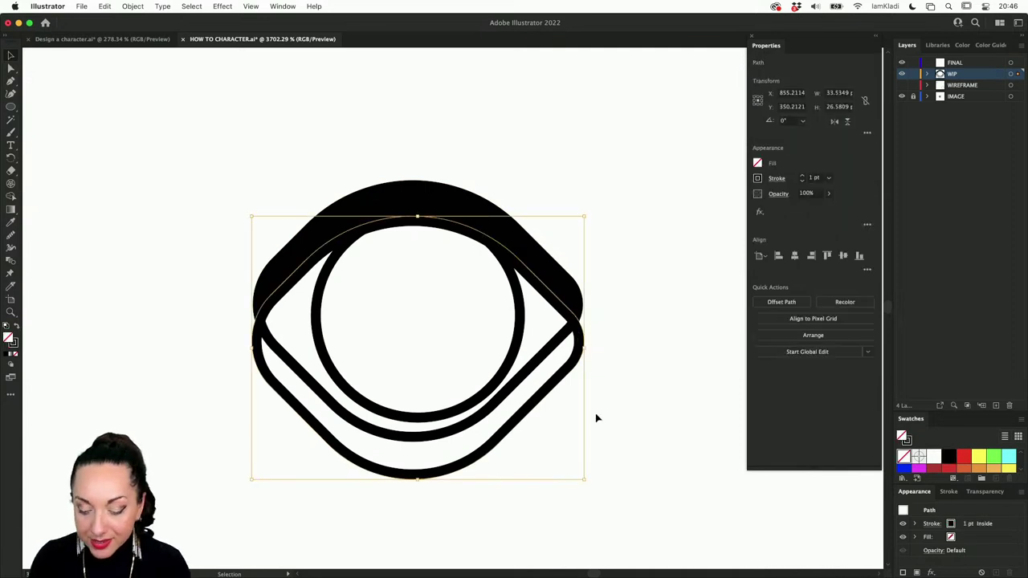
shift+click(457, 274)
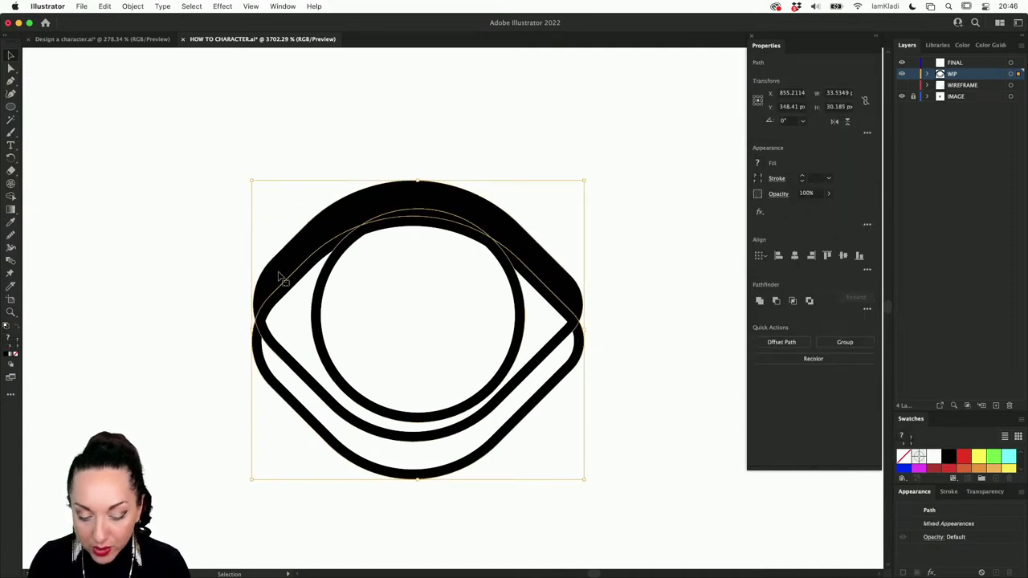
Delete the lower band under the eye with Shape Builder and nudge the iris circle slightly lower beneath the lid.
click(16, 188)
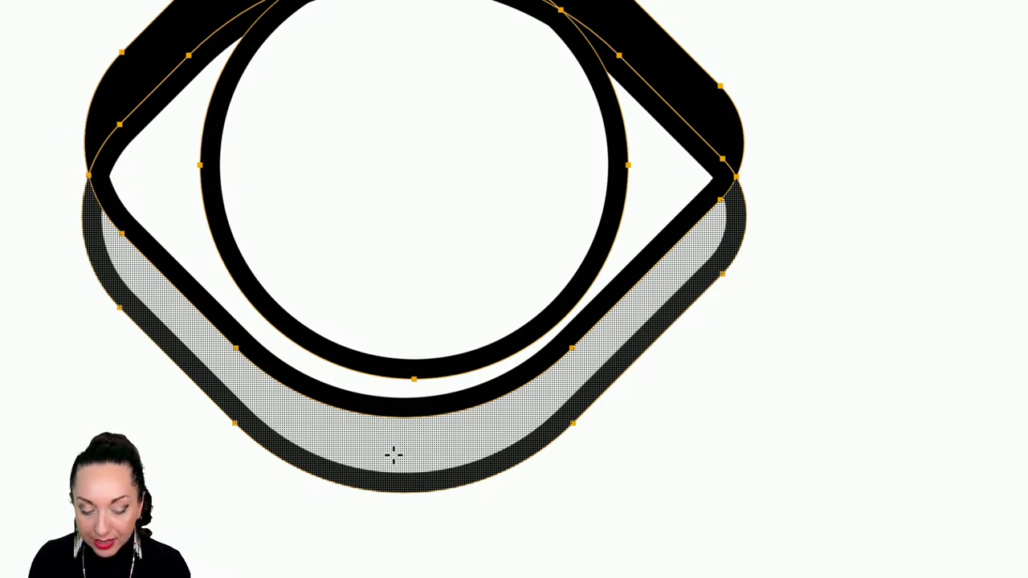
alt+click(392, 454)
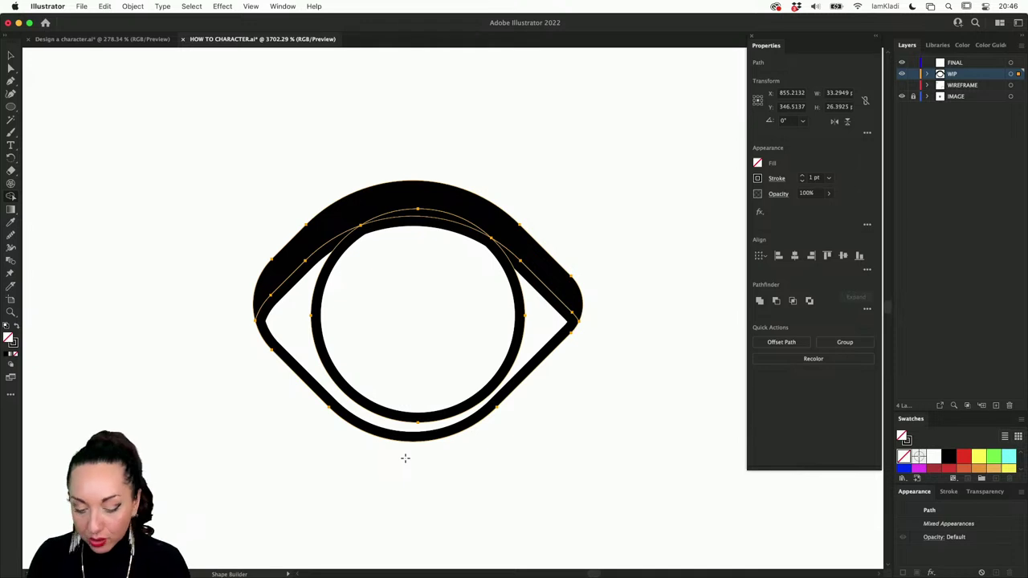
key(v)
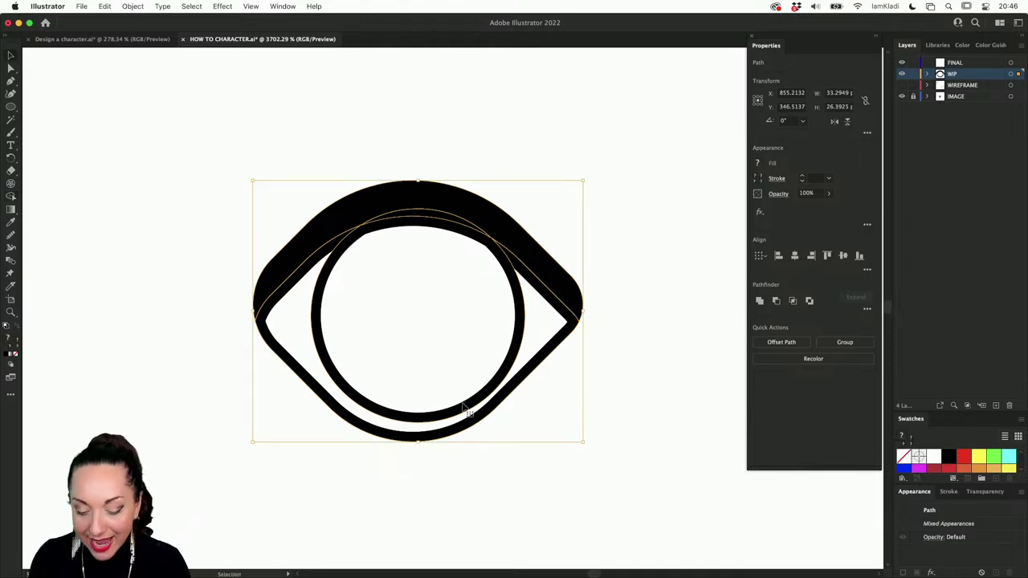
double_click(404, 426)
mouse_move(402, 426)
mouse_down()
mouse_move(396, 434)
mouse_move(404, 429)
mouse_up()
click(488, 452)
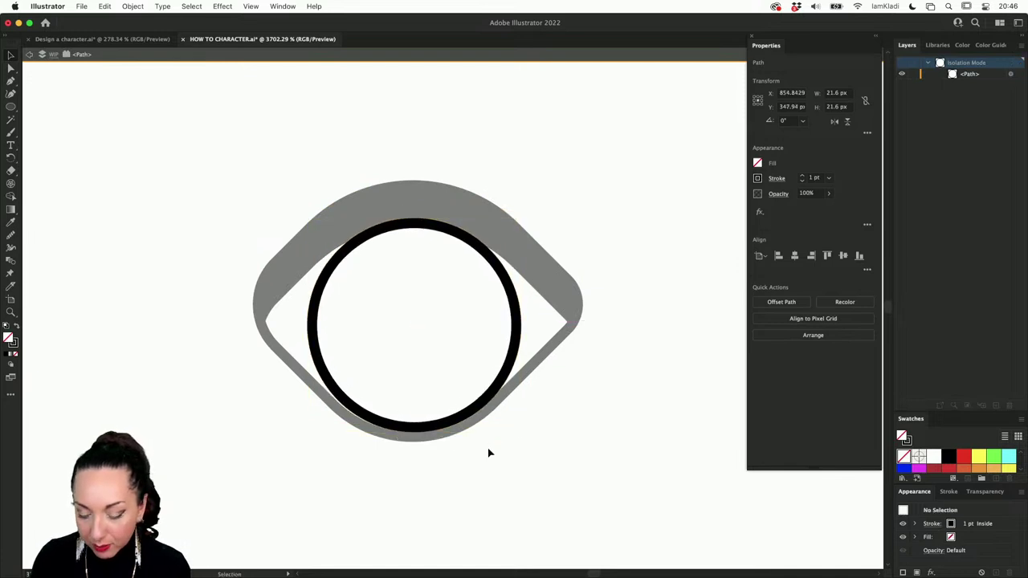
double_click(488, 453)
scroll(488, 453, down, 6)
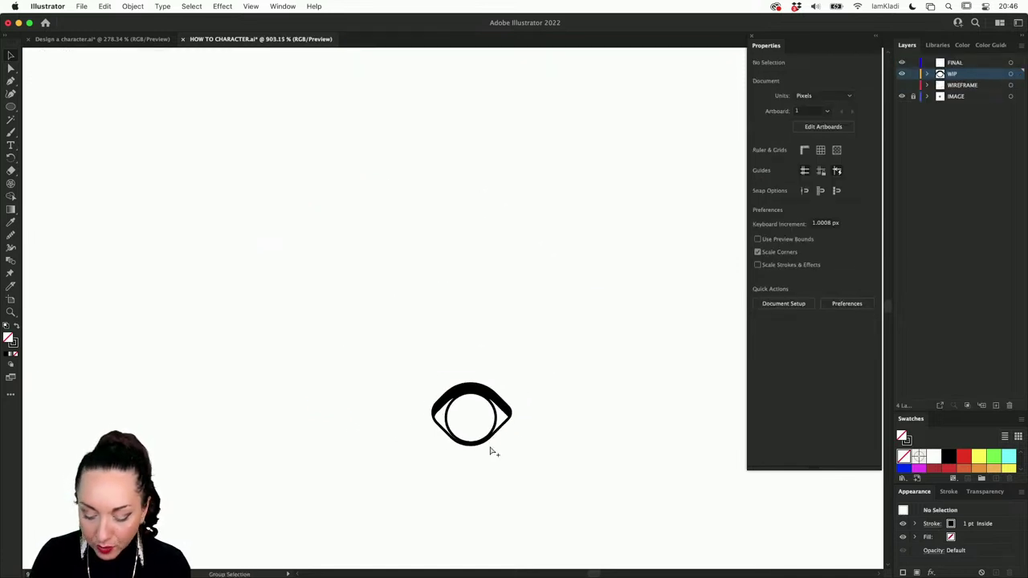
Show the head outline again and duplicate the finished eye onto the left side of the head.
click(901, 85)
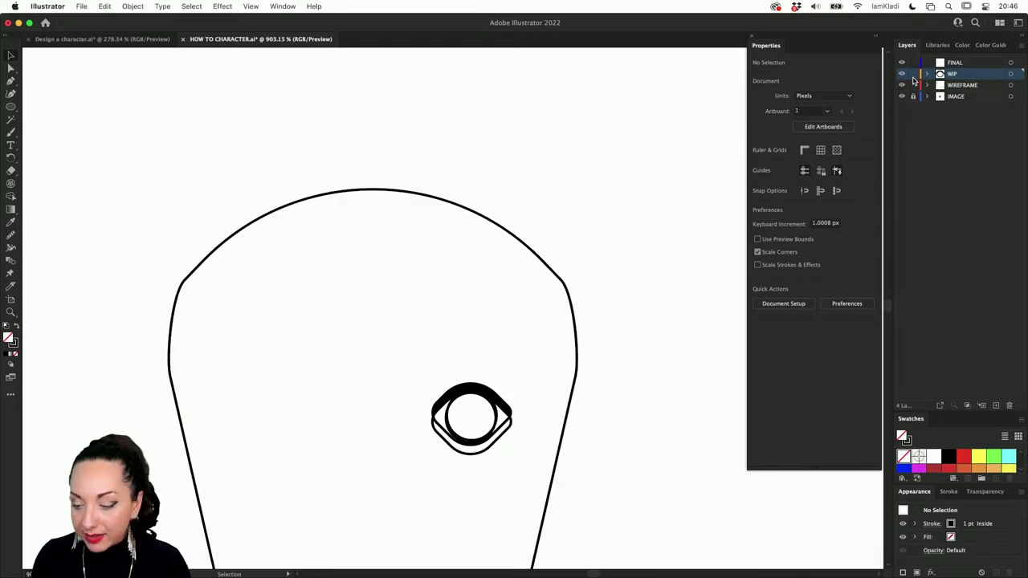
click(511, 434)
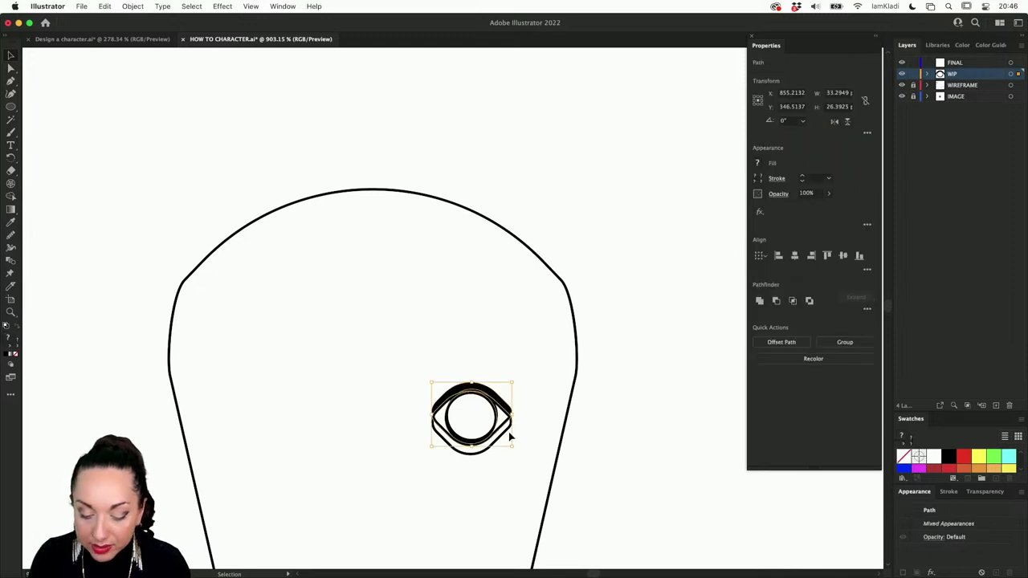
drag(489, 399, 309, 414)
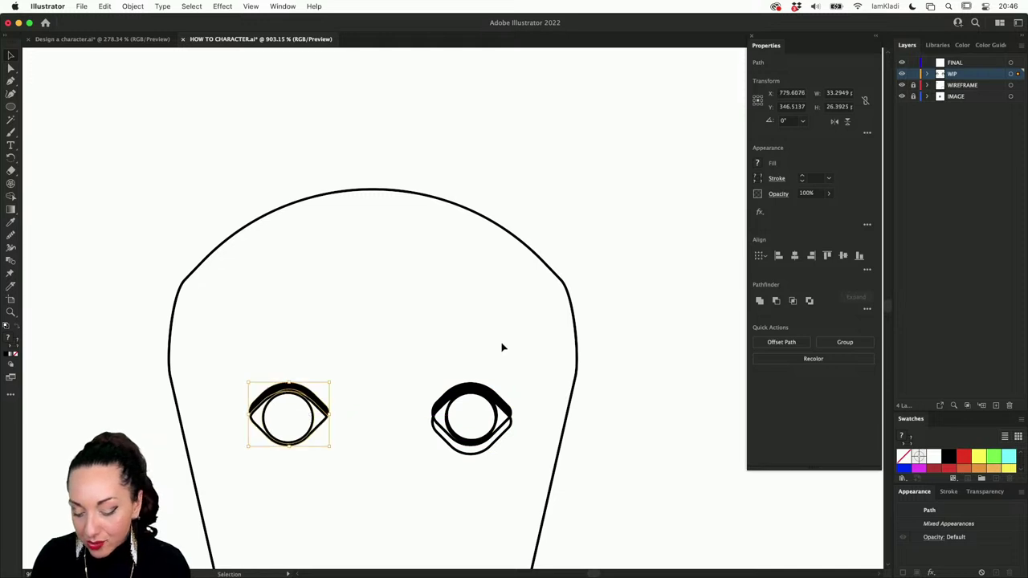
click(515, 346)
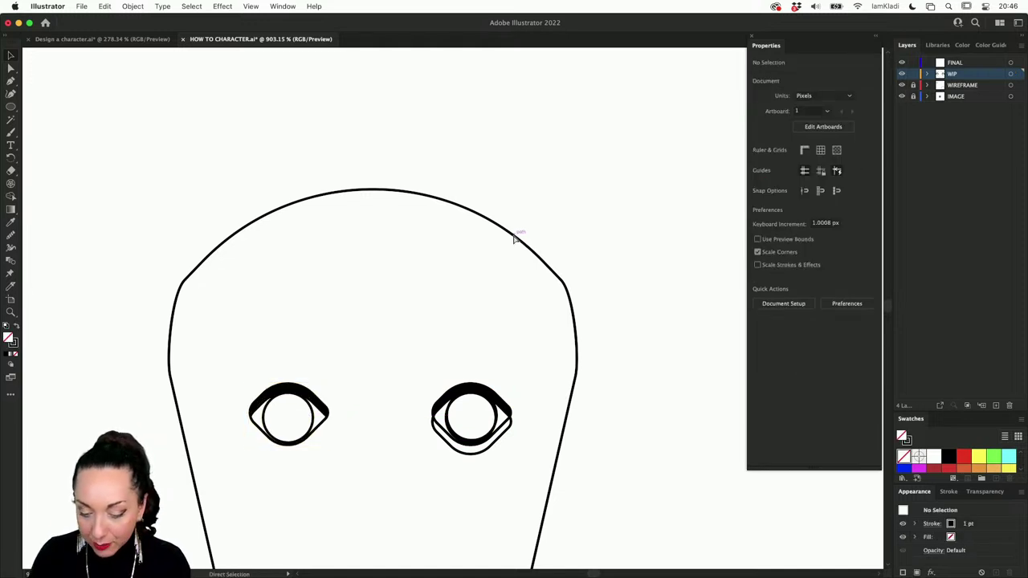
Move the head outline onto the WIP layer and lock the WIREFRAME layer.
key(v)
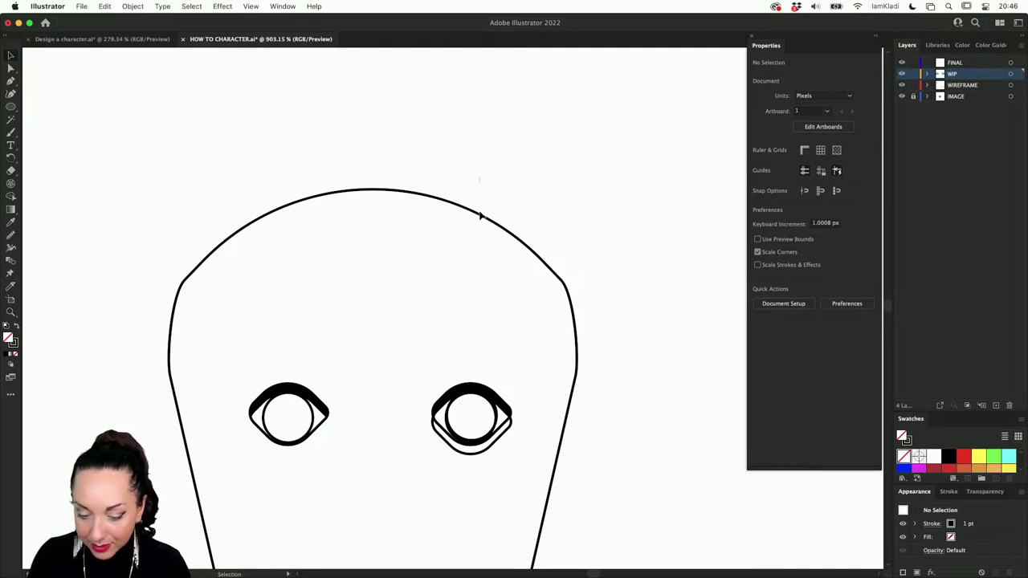
click(480, 215)
key(a)
key(v)
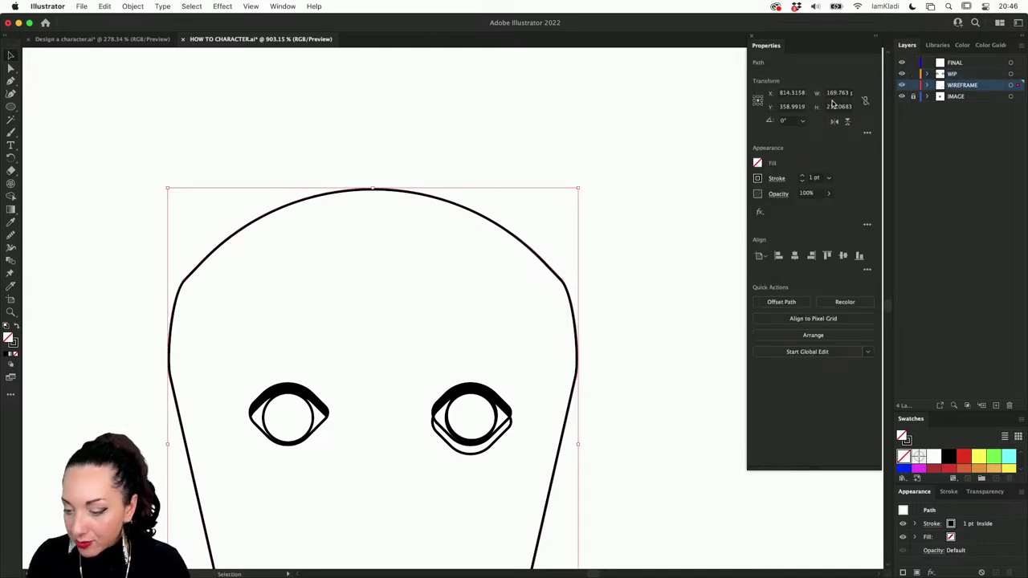
click(954, 74)
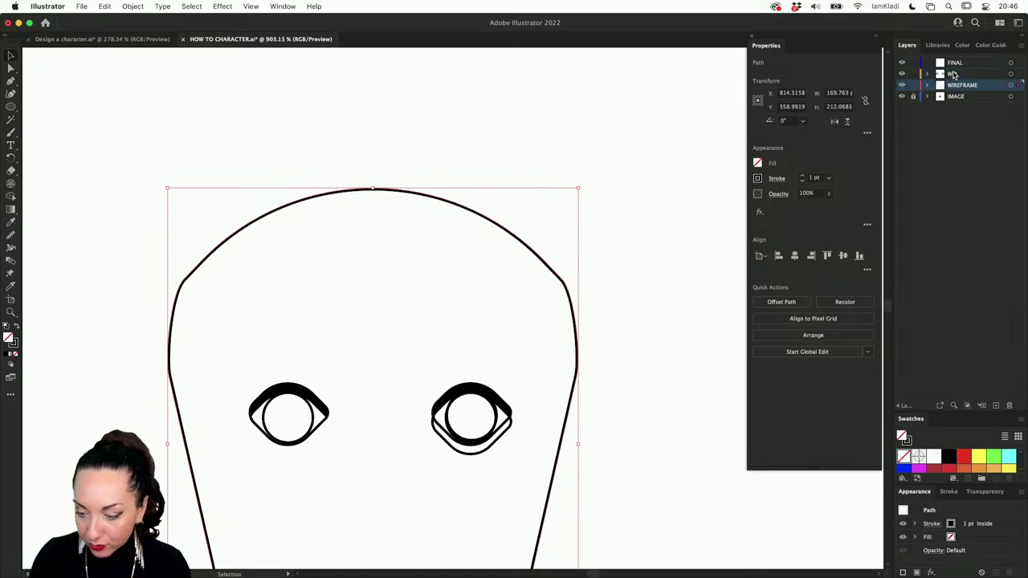
click(913, 85)
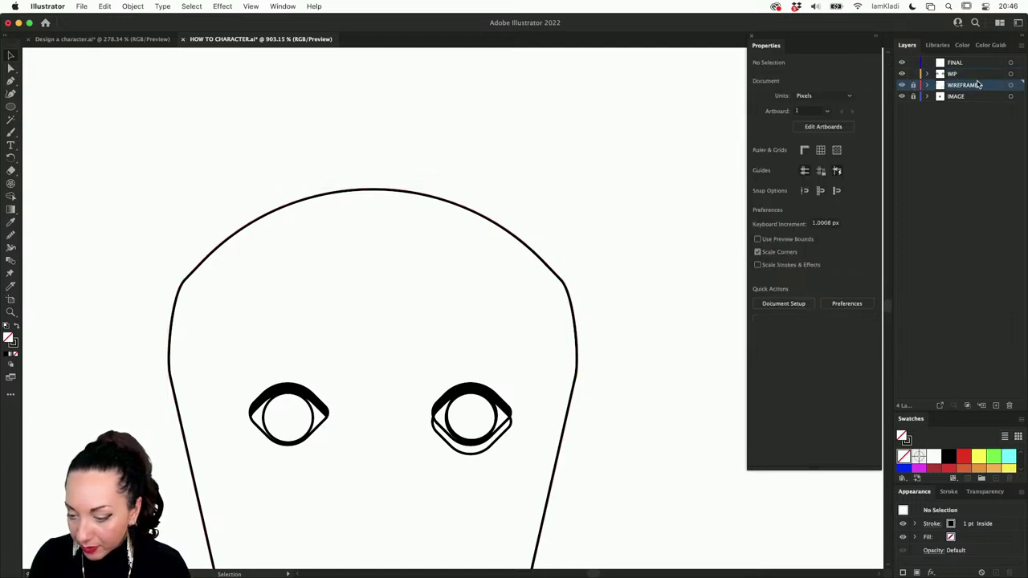
click(972, 74)
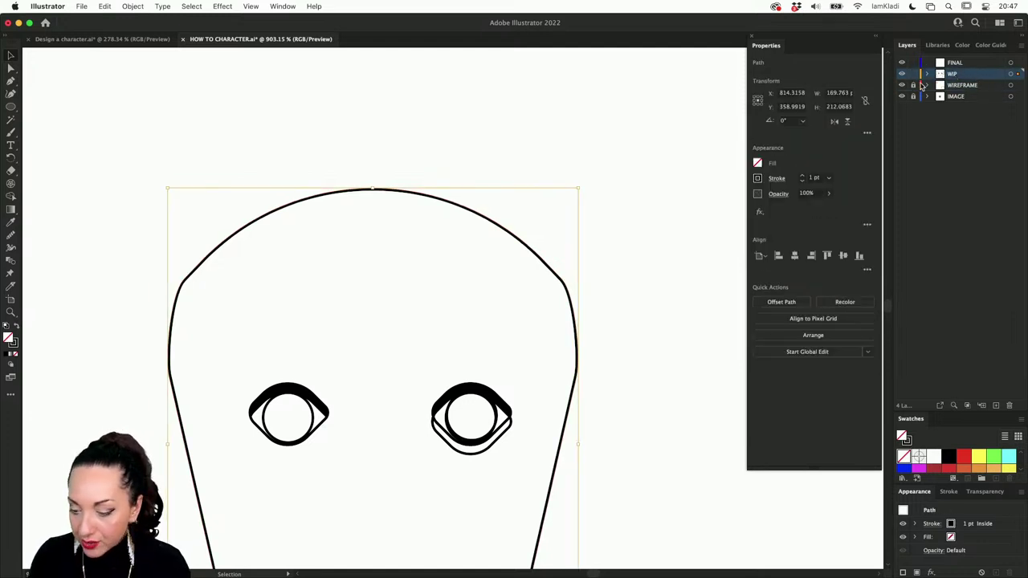
scroll(659, 246, down, 3)
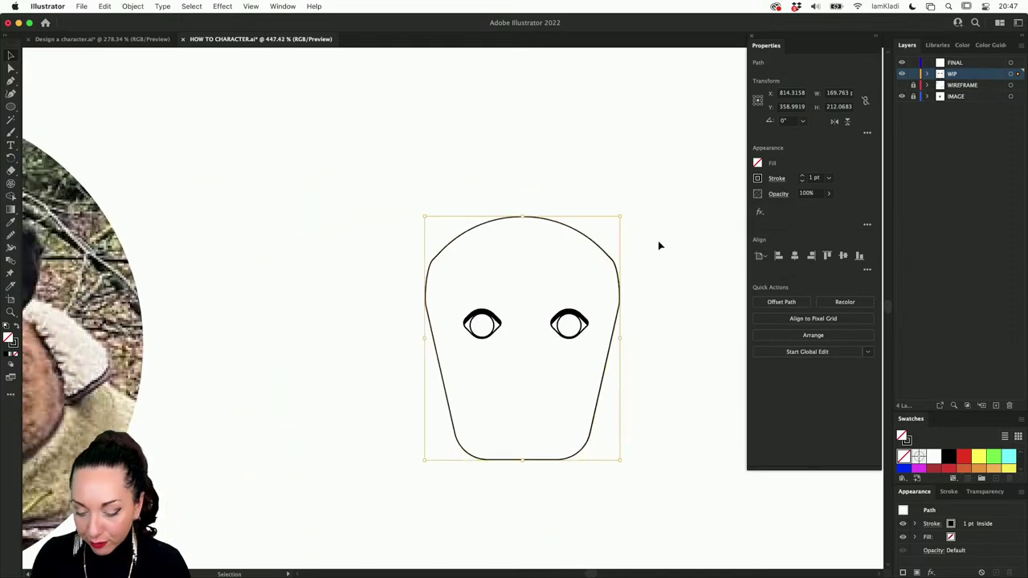
scroll(659, 246, right, 1)
scroll(659, 246, up, 1)
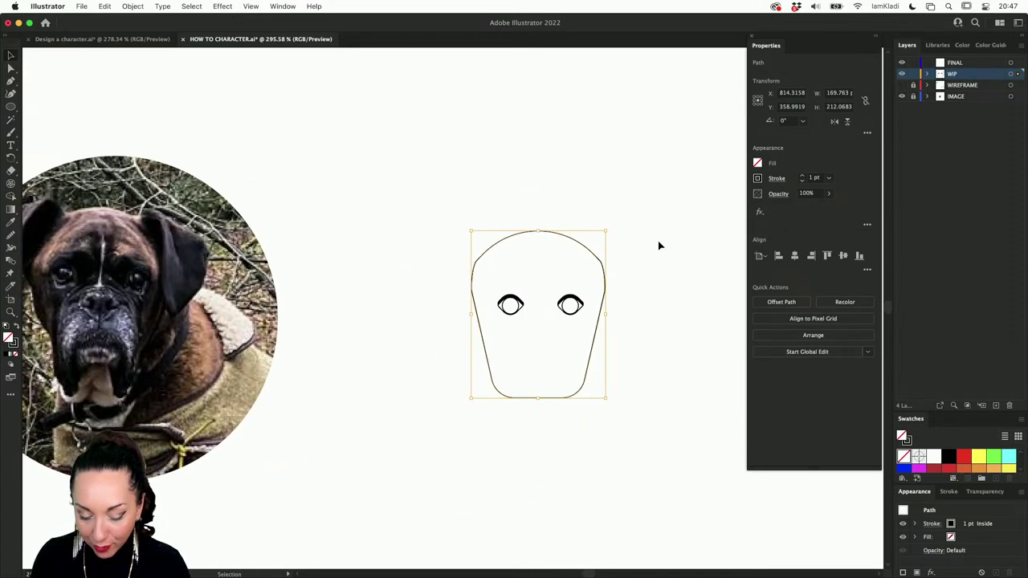
click(659, 246)
key(m)
scroll(567, 324, up, 3)
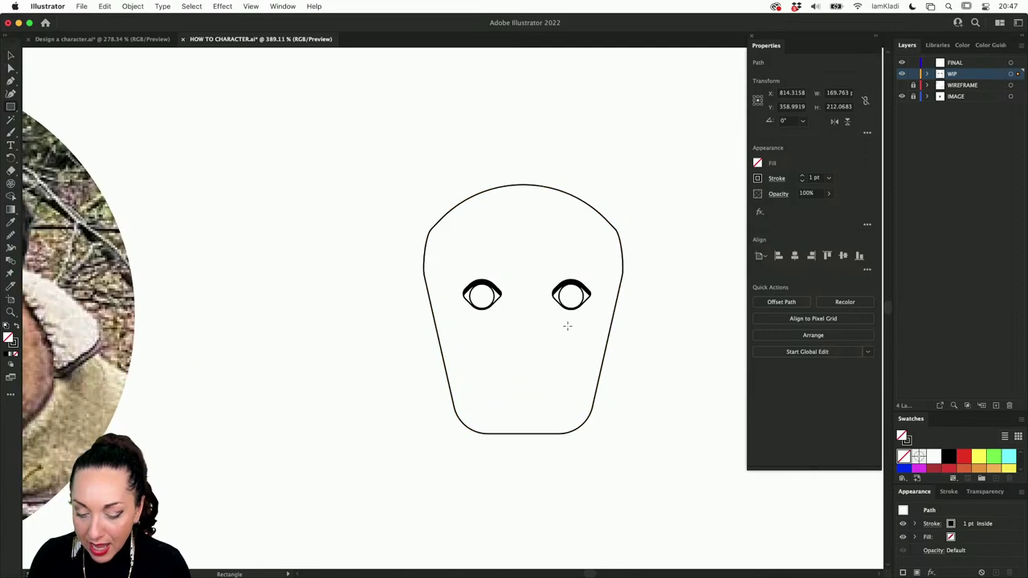
drag(493, 327, 540, 371)
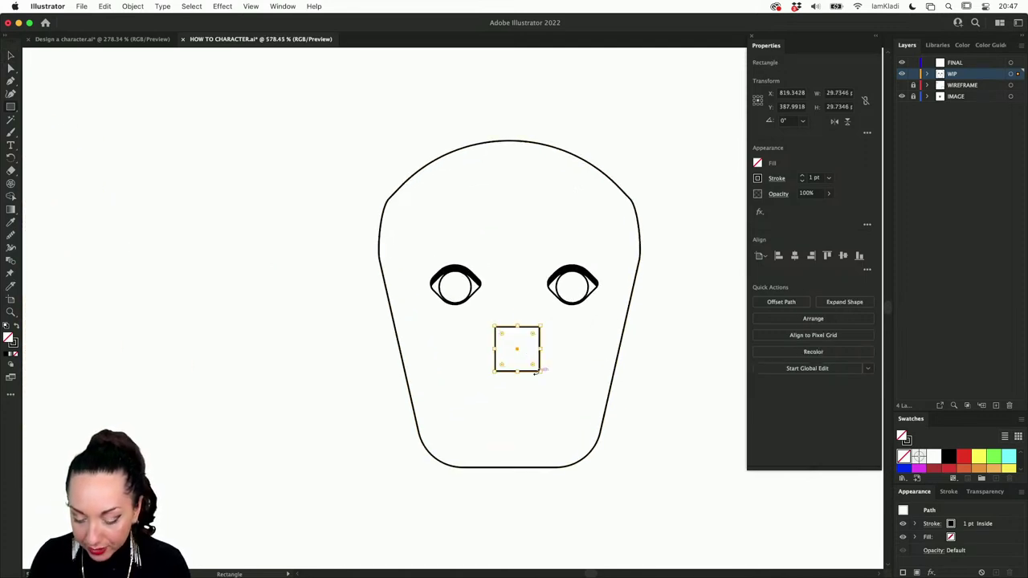
scroll(538, 372, up, 4)
key(a)
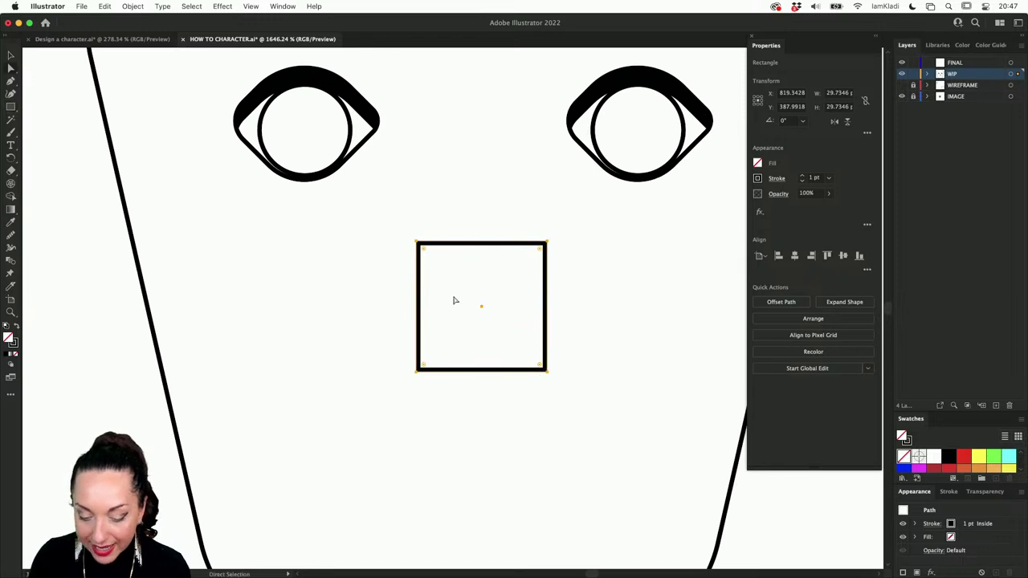
click(420, 245)
drag(426, 252, 430, 258)
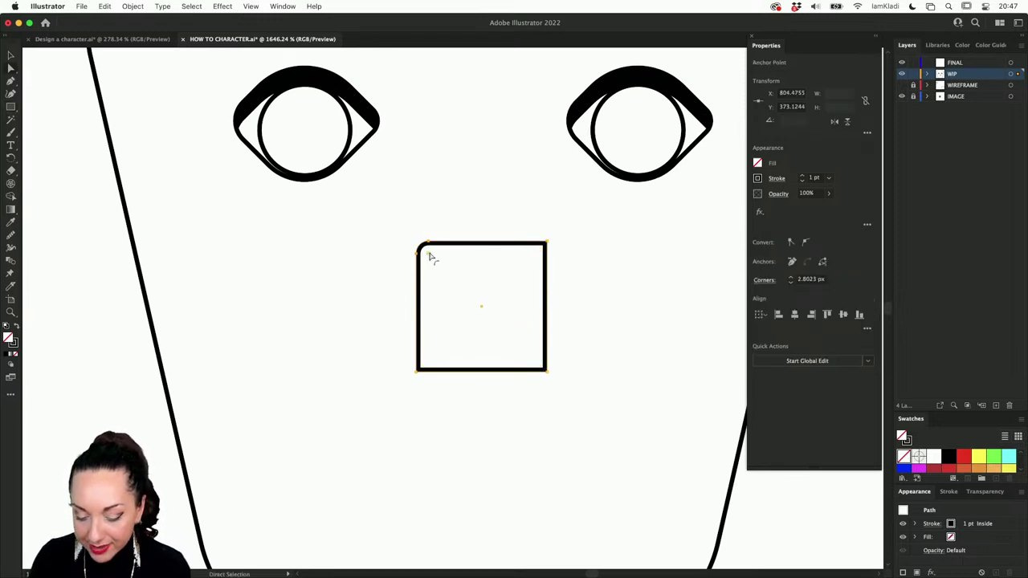
key(super+z)
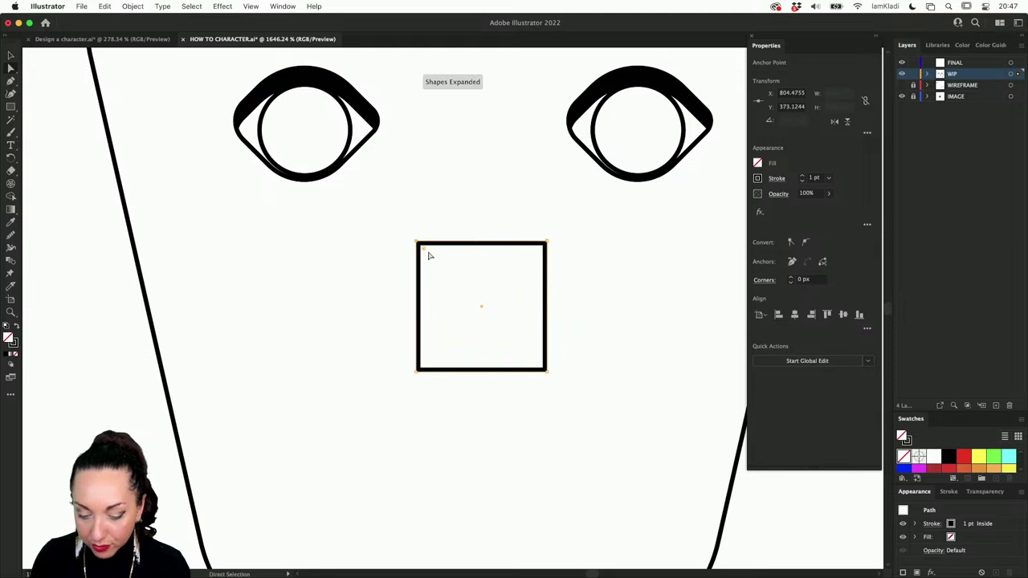
drag(402, 223, 603, 286)
drag(539, 252, 513, 291)
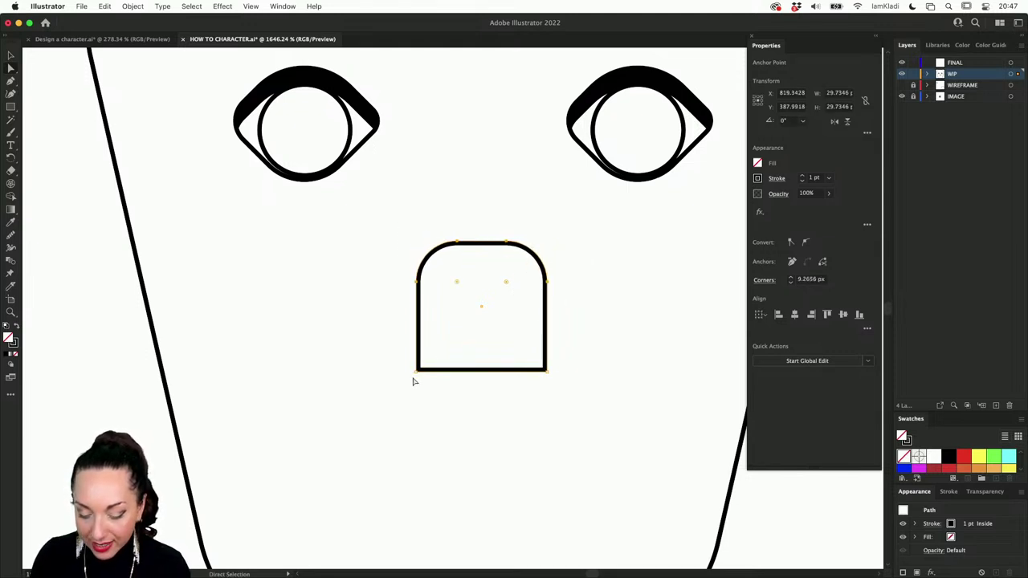
click(574, 390)
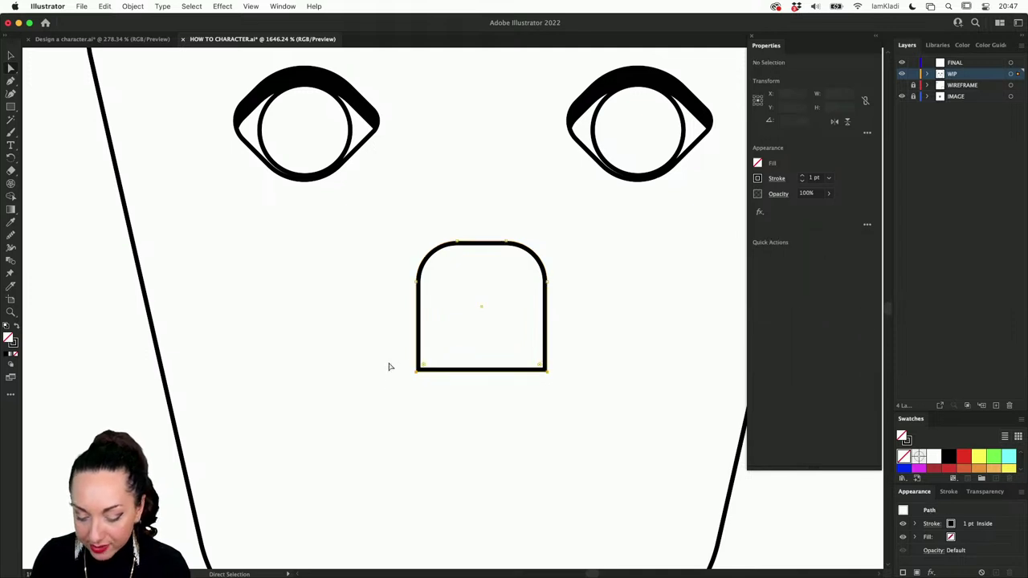
click(423, 368)
drag(422, 367, 453, 360)
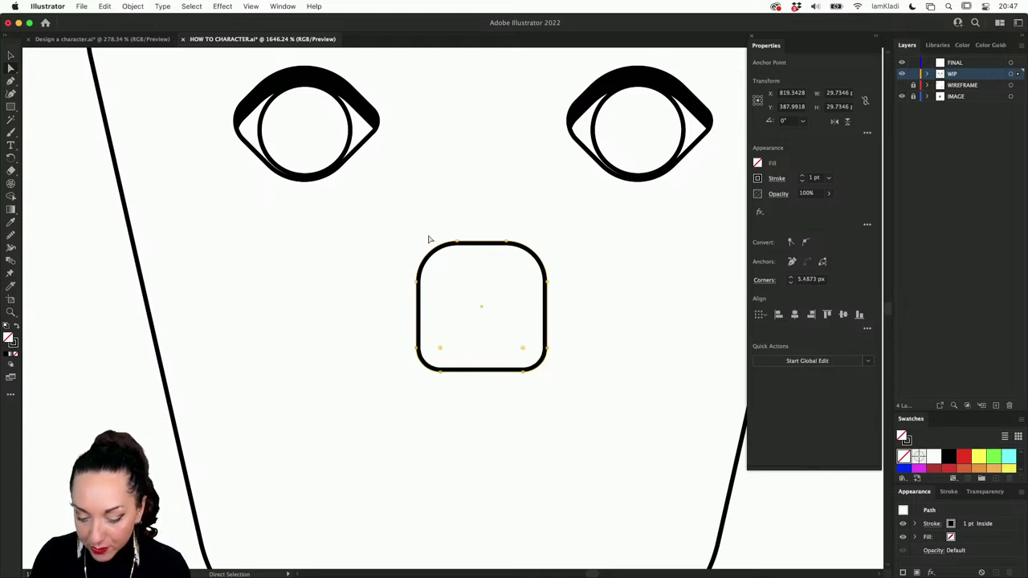
key(super+z)
key(super+z)
key(super+z)
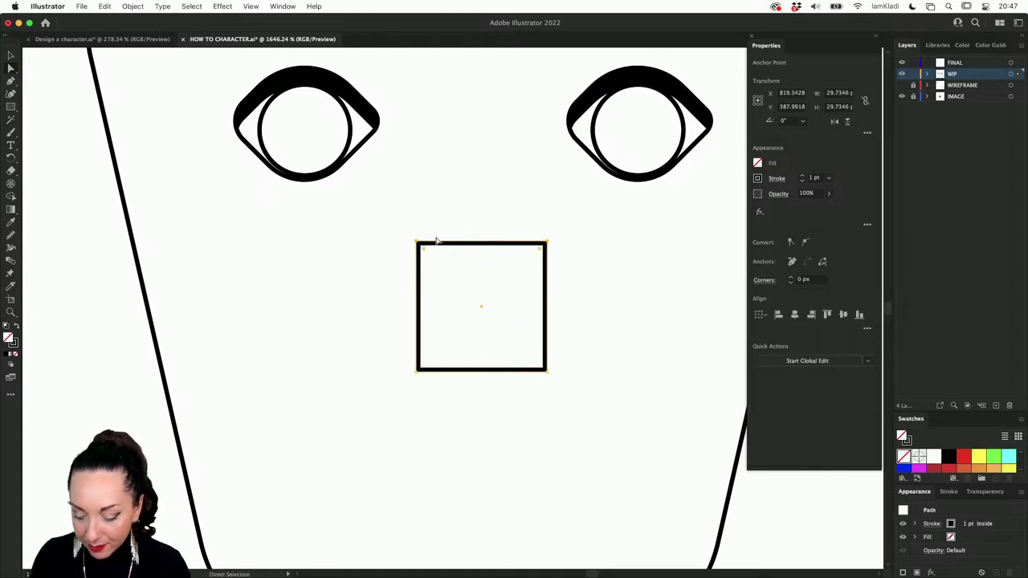
key(super+z)
key(super+z)
key(super+z)
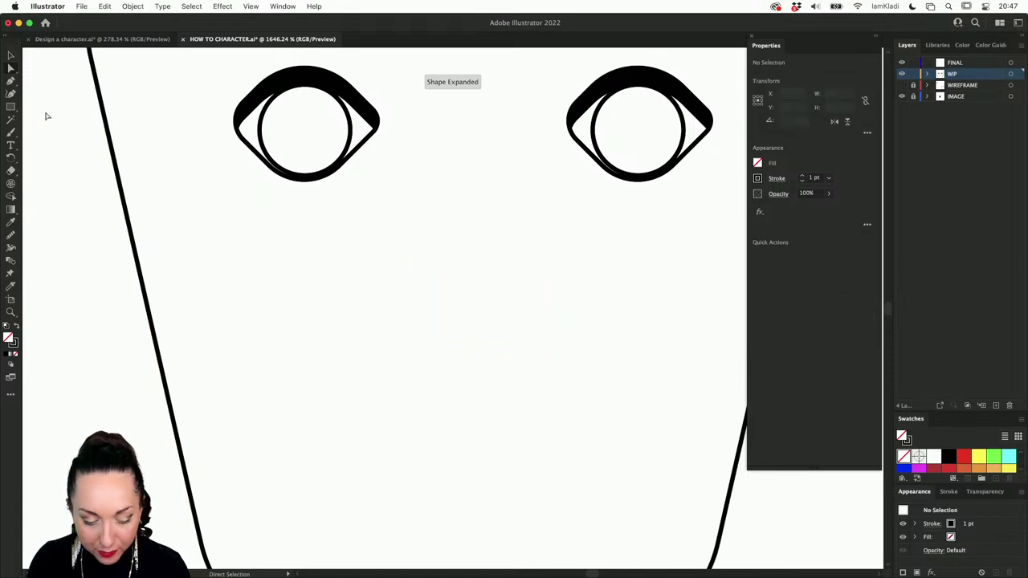
Draw a three-point star below the eyes and rotate it 180° to point downward.
drag(10, 106, 65, 141)
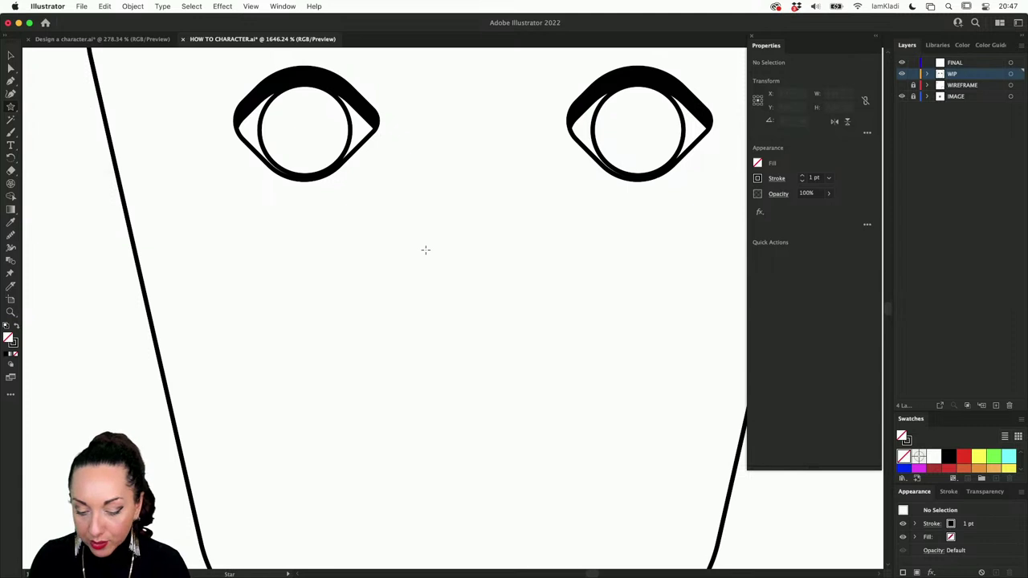
drag(429, 253, 456, 351)
key(Down)
key(Down)
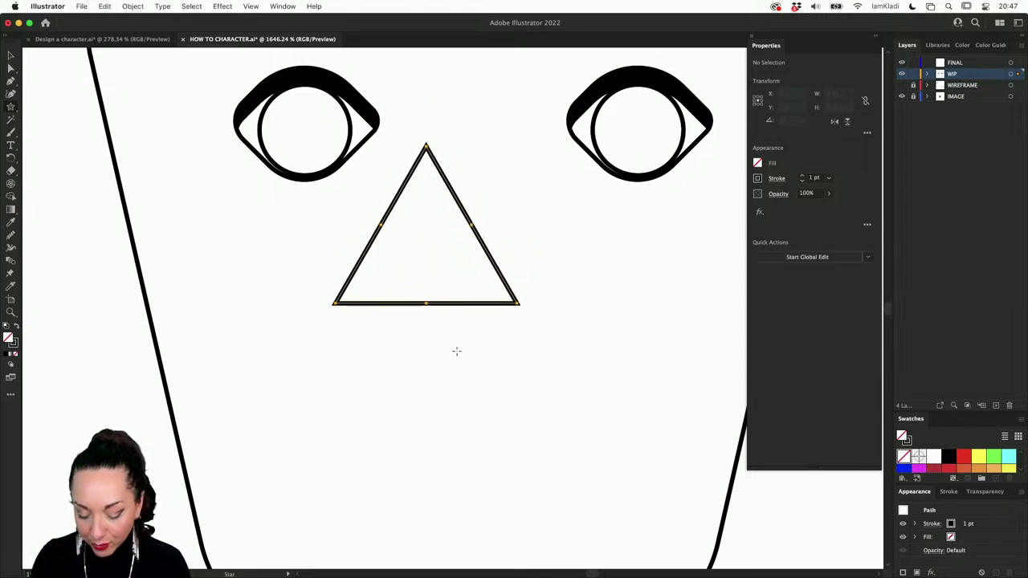
key(v)
drag(520, 143, 354, 344)
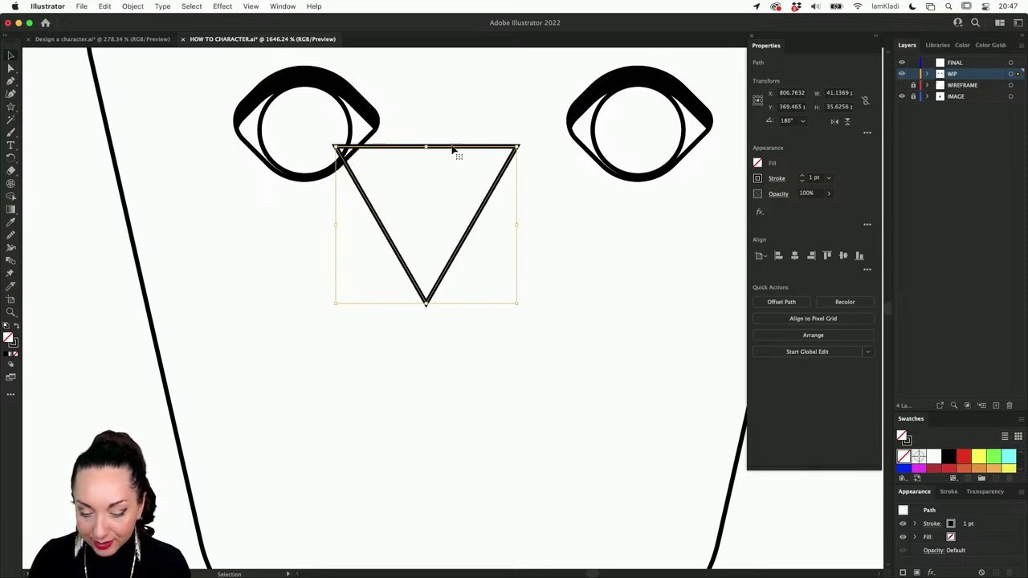
Position the triangle just below the eyes and round all its corners into a nose.
drag(455, 152, 499, 238)
key(a)
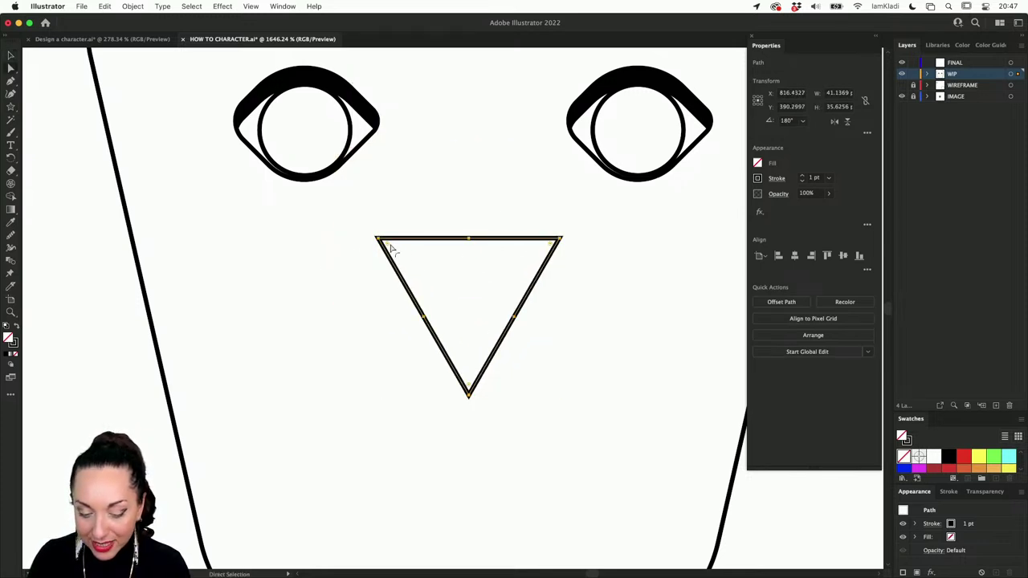
drag(394, 251, 471, 271)
key(v)
scroll(445, 281, down, 2)
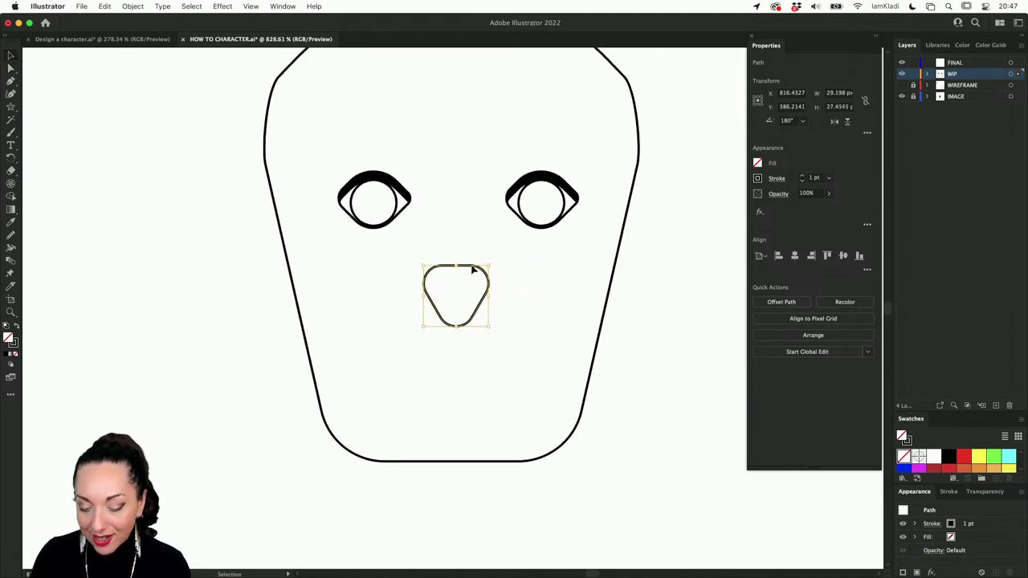
scroll(471, 270, down, 2)
click(573, 302)
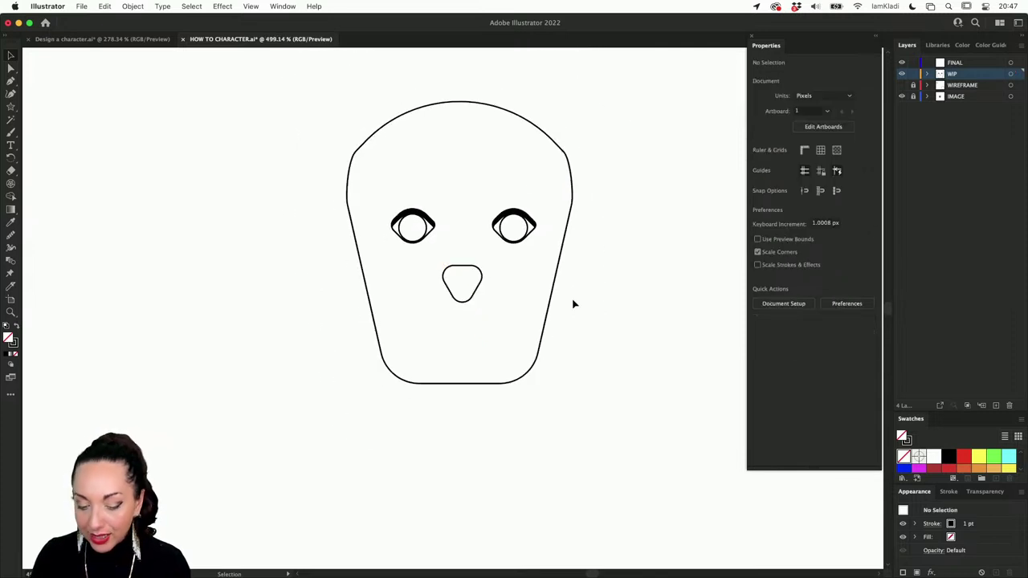
scroll(551, 311, up, 2)
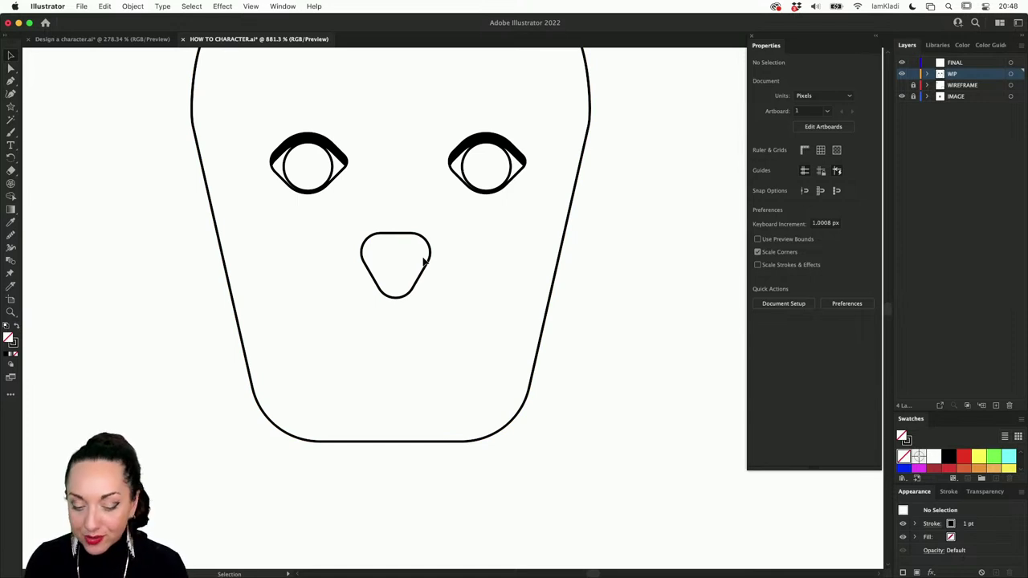
scroll(424, 261, down, 2)
click(426, 257)
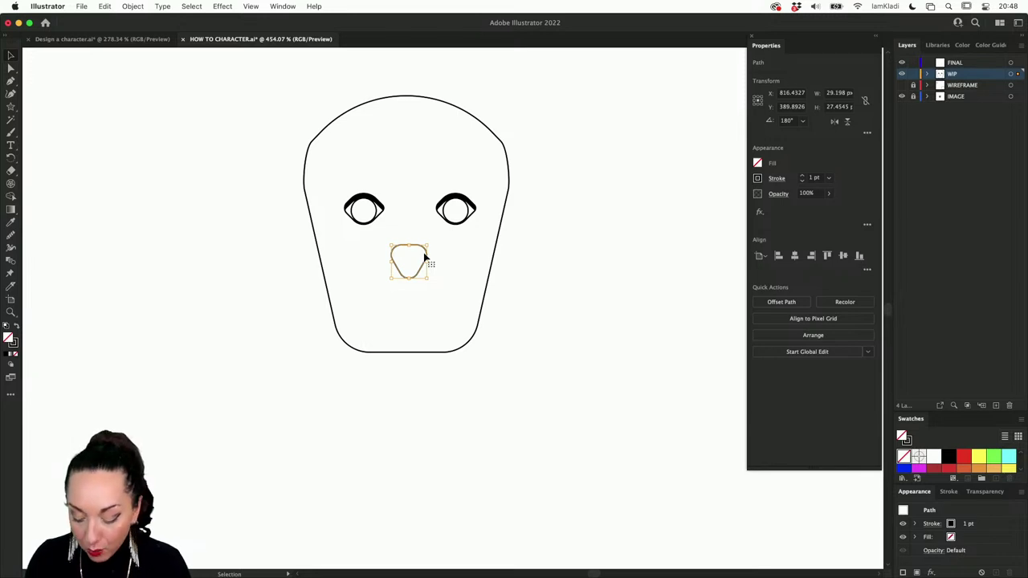
key(n)
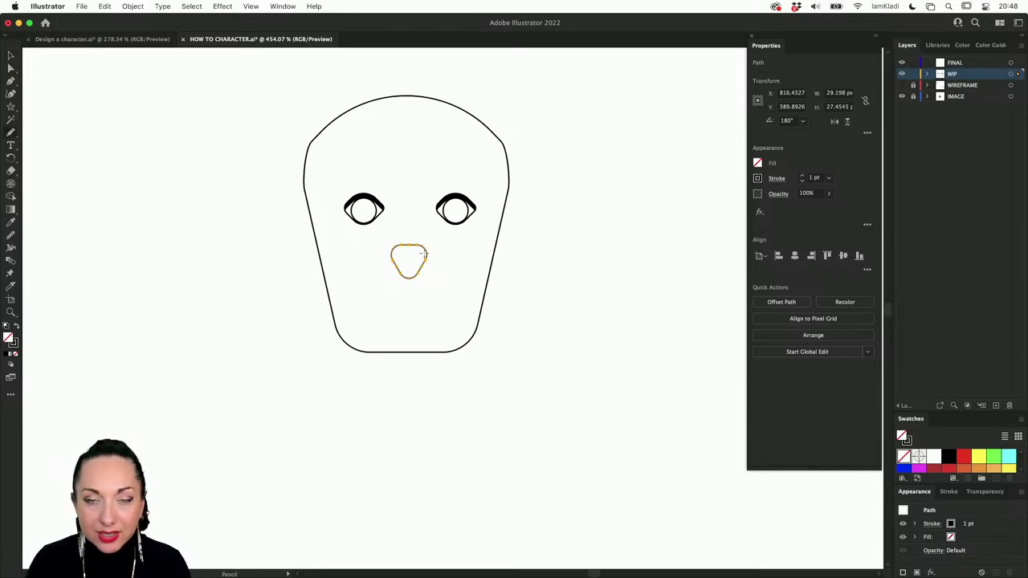
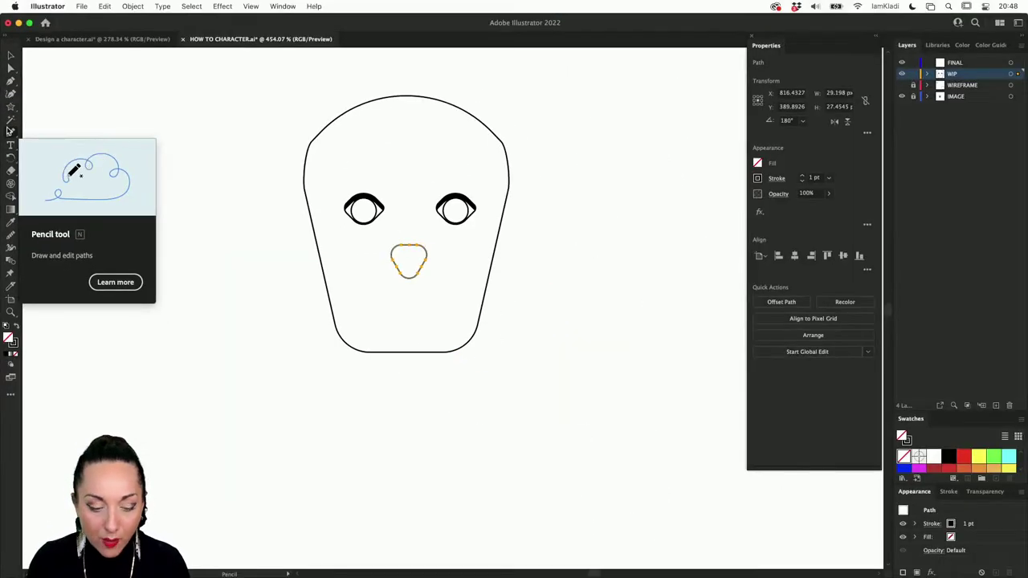
Set the Pencil options and draw a floppy ear curving over the head's top right.
double_click(12, 135)
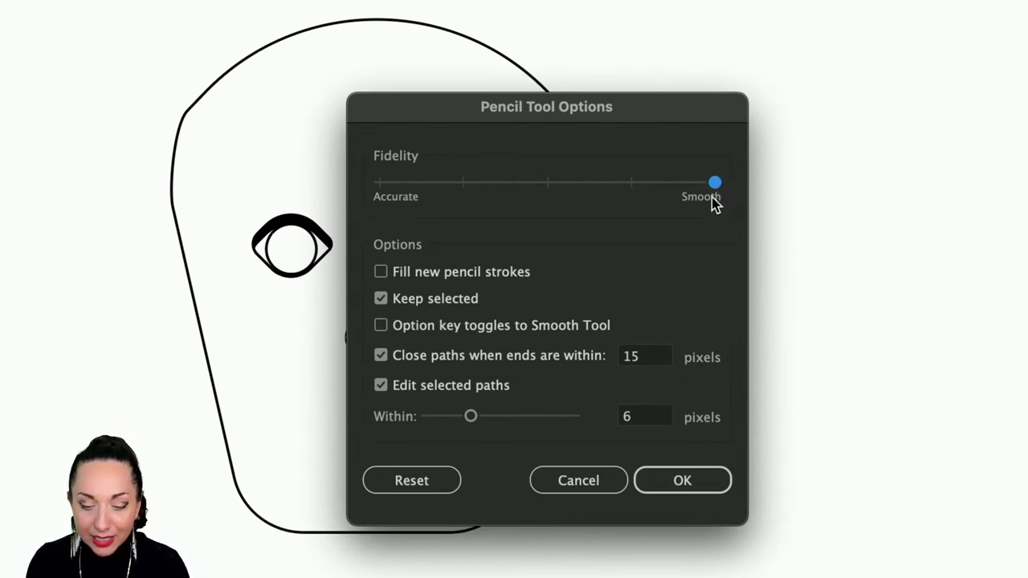
click(706, 484)
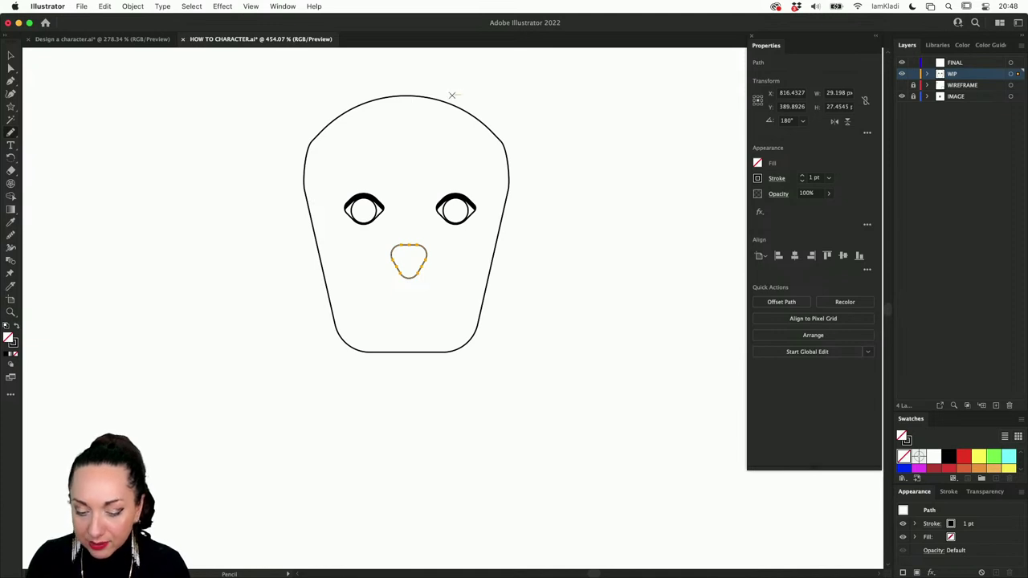
mouse_move(452, 95)
mouse_down()
mouse_move(433, 120)
mouse_move(510, 197)
mouse_move(513, 256)
mouse_move(548, 271)
mouse_move(551, 245)
mouse_move(539, 228)
mouse_move(554, 175)
mouse_move(538, 110)
mouse_move(458, 94)
mouse_up()
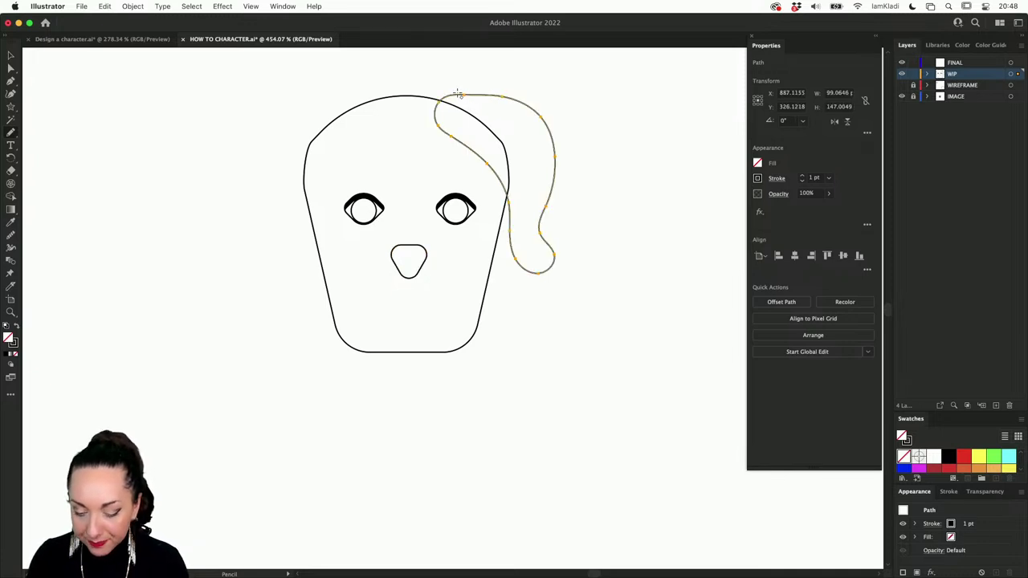
key(v)
drag(533, 108, 524, 100)
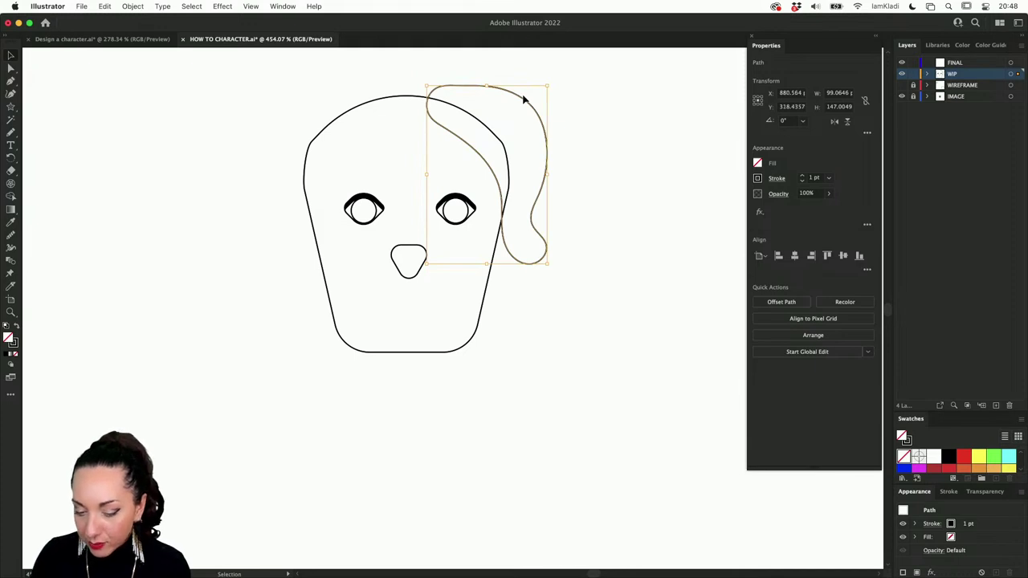
key(Delete)
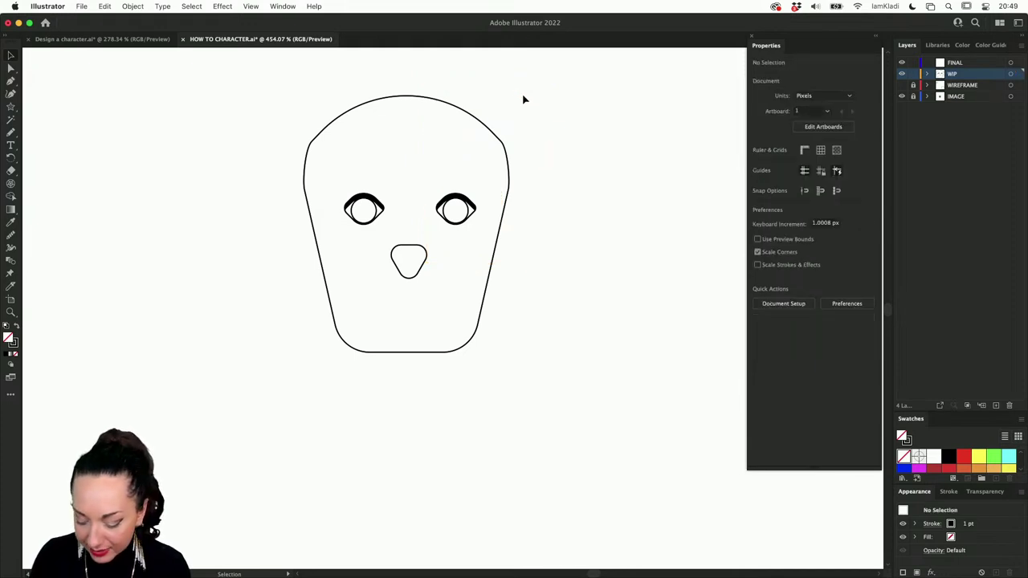
key(n)
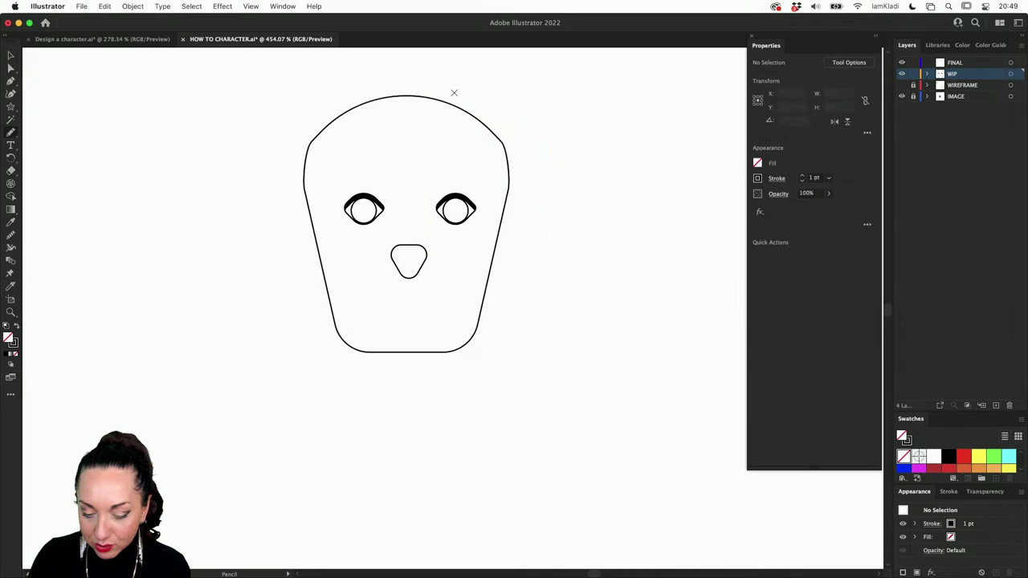
mouse_move(454, 93)
mouse_down()
mouse_move(426, 99)
mouse_move(434, 115)
mouse_move(502, 134)
mouse_move(528, 240)
mouse_move(548, 239)
mouse_move(538, 218)
mouse_move(548, 135)
mouse_move(504, 105)
mouse_move(455, 92)
mouse_up()
key(v)
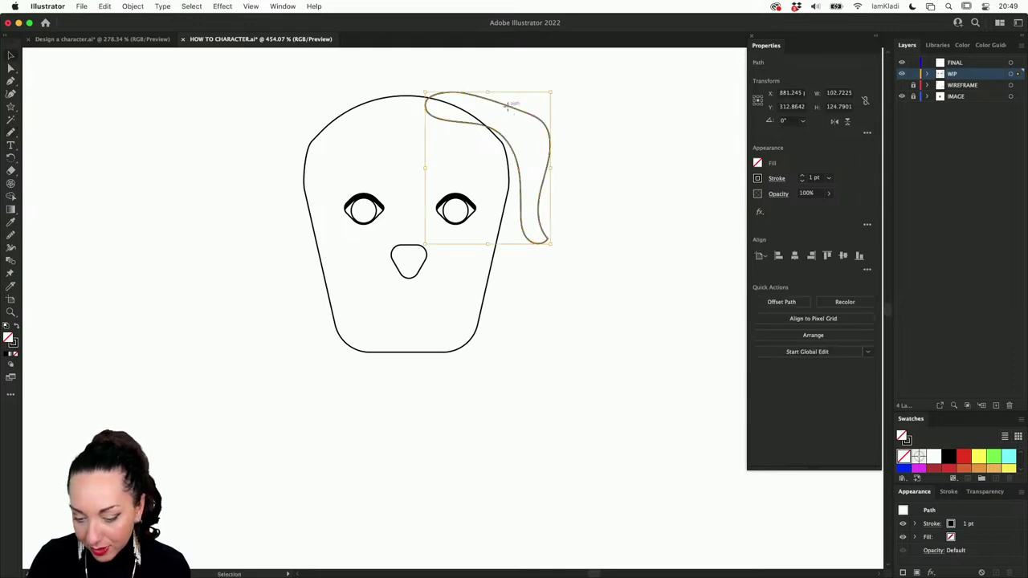
drag(509, 111, 499, 111)
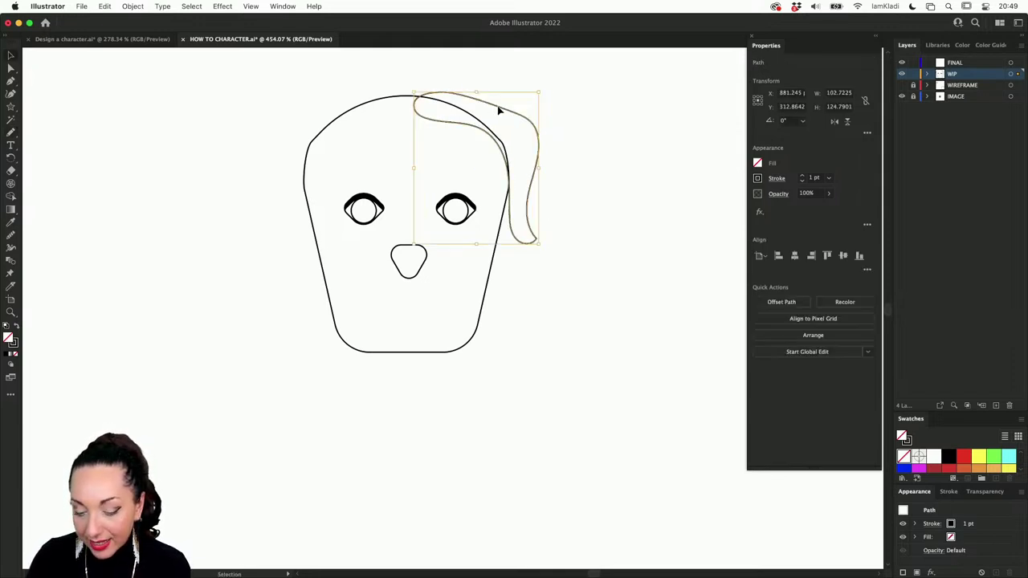
key(a)
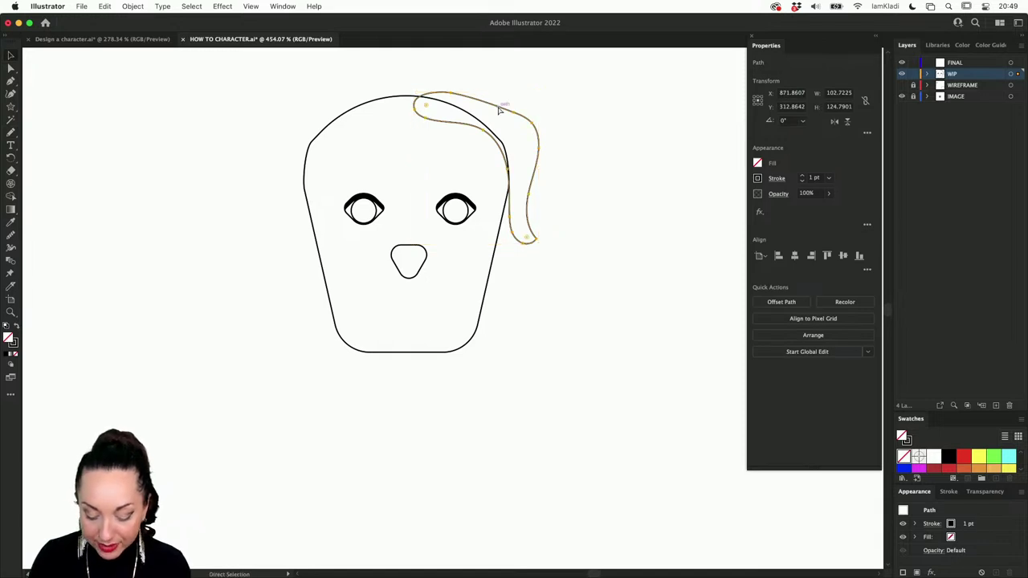
key(v)
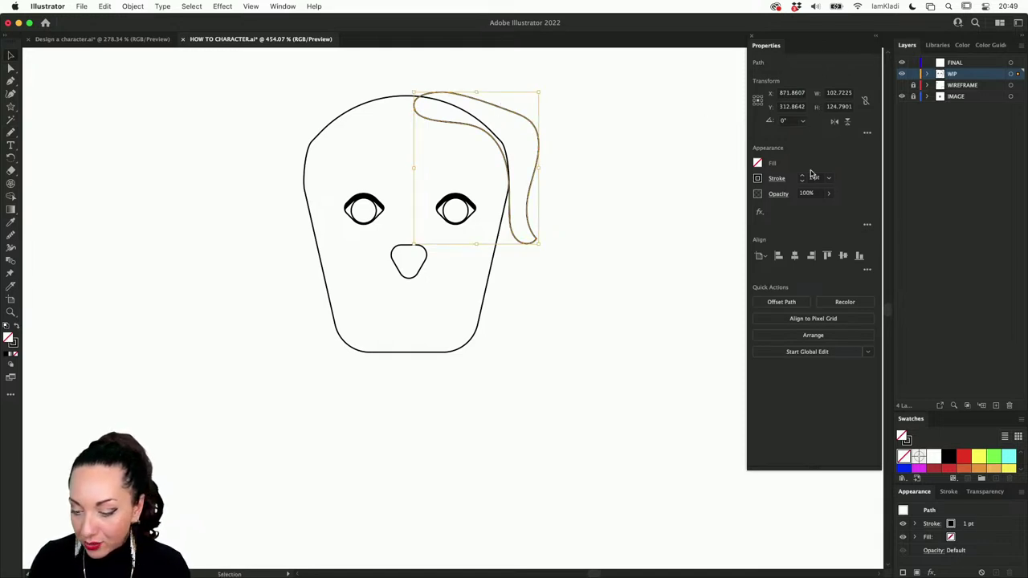
Flip the ear copy horizontally and nudge it over to the head's left side.
click(834, 122)
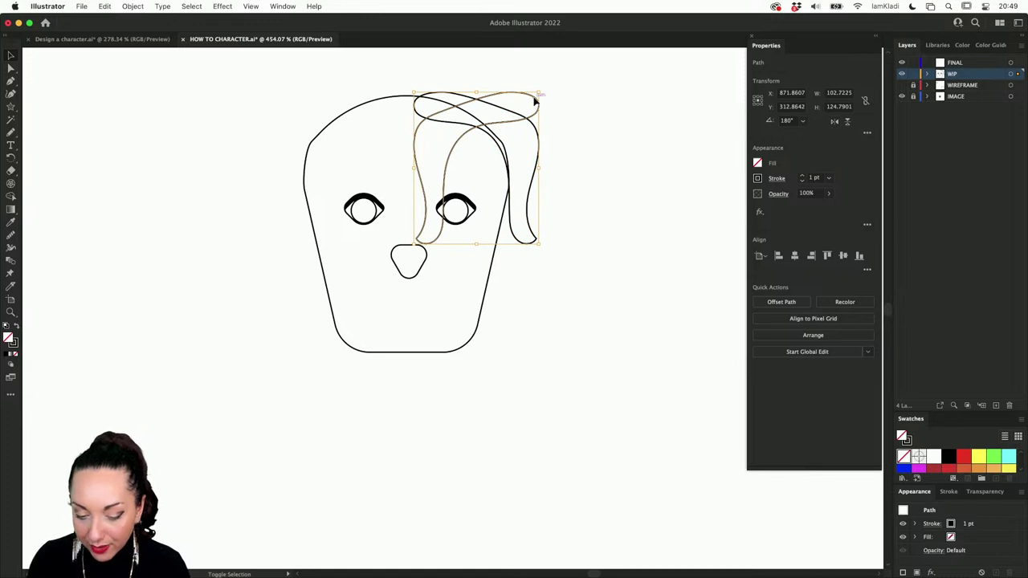
key(Left)
key(Left)
key(Left)
key(Left)
key(Left)
key(Left)
key(Left)
key(Left)
key(Left)
key(Left)
key(Left)
key(Left)
key(Left)
key(Left)
key(Left)
key(Left)
key(Left)
key(Left)
key(Left)
key(Left)
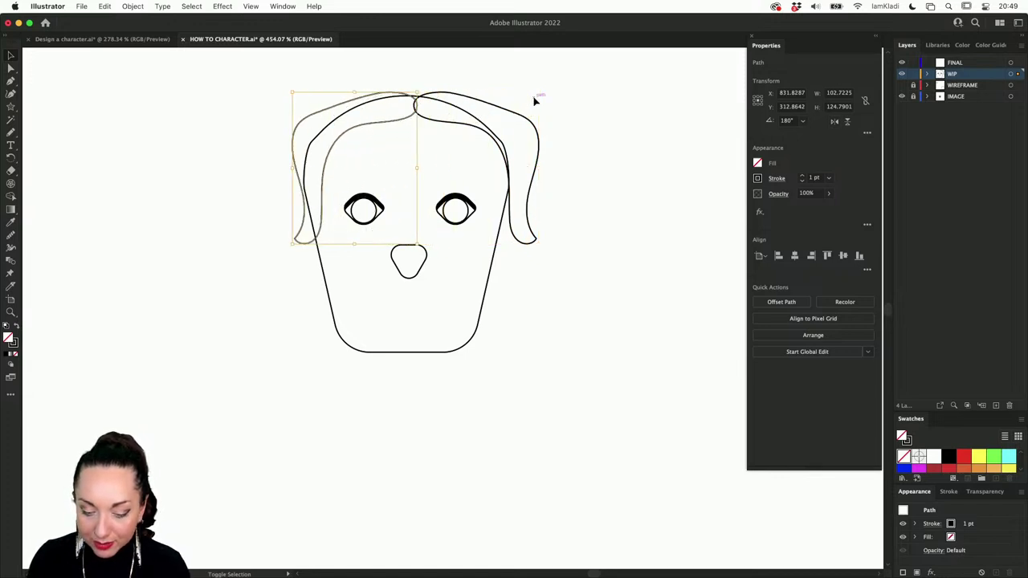
key(shift+Left)
key(shift+Left)
key(shift+Left)
key(shift+Left)
key(shift+Left)
key(shift+Left)
key(shift+Left)
key(shift+Left)
key(shift+Right)
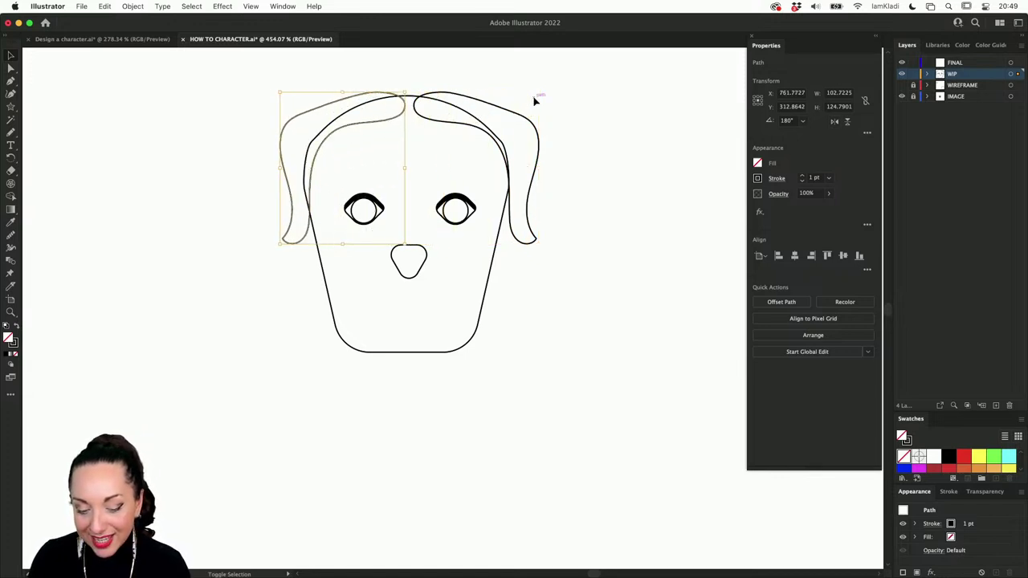
click(573, 301)
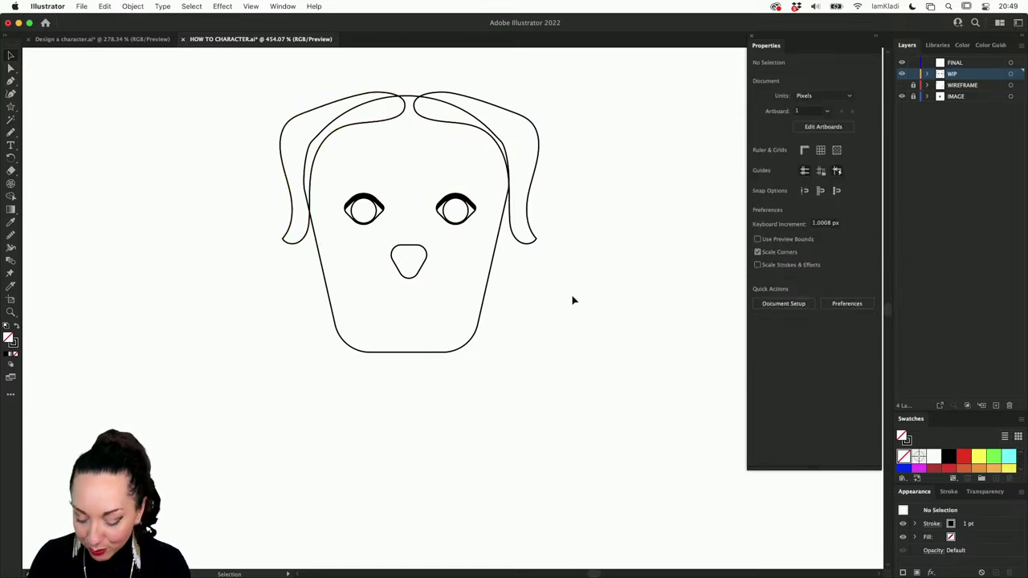
Draw a rectangle across the lower face and round its top and bottom corners.
key(m)
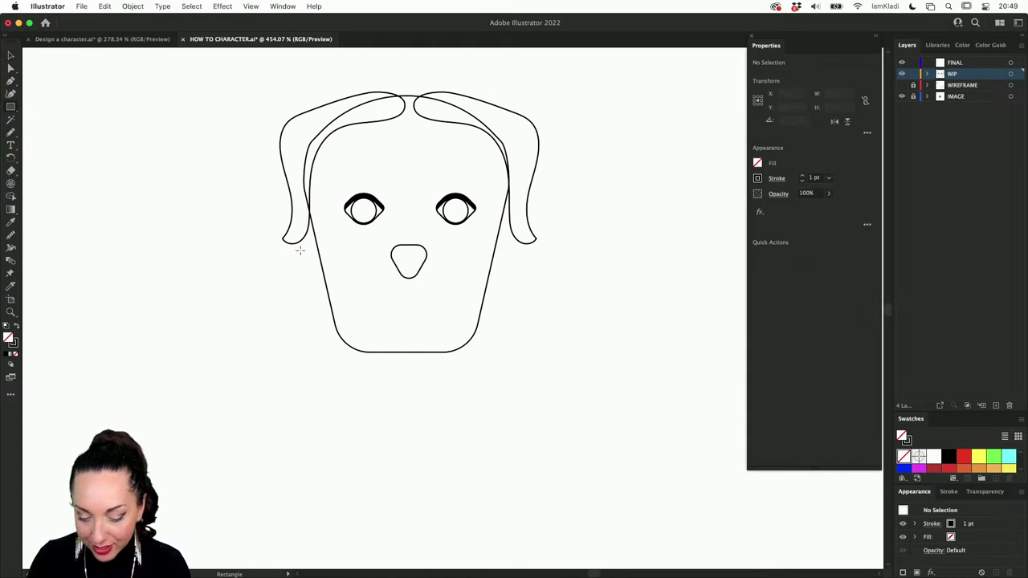
drag(300, 250, 523, 359)
key(a)
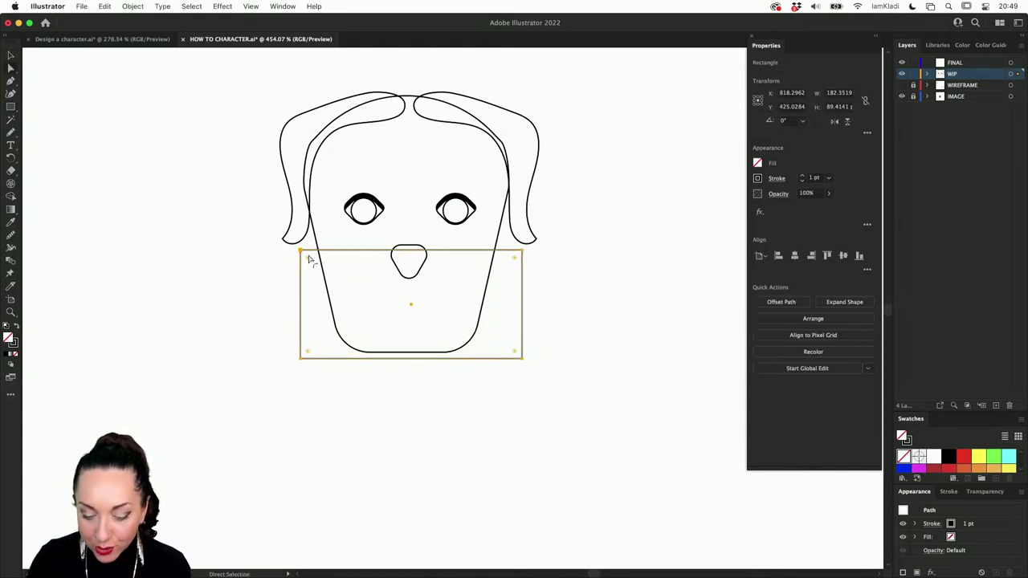
mouse_move(310, 259)
mouse_down()
mouse_move(335, 285)
mouse_move(301, 260)
mouse_up()
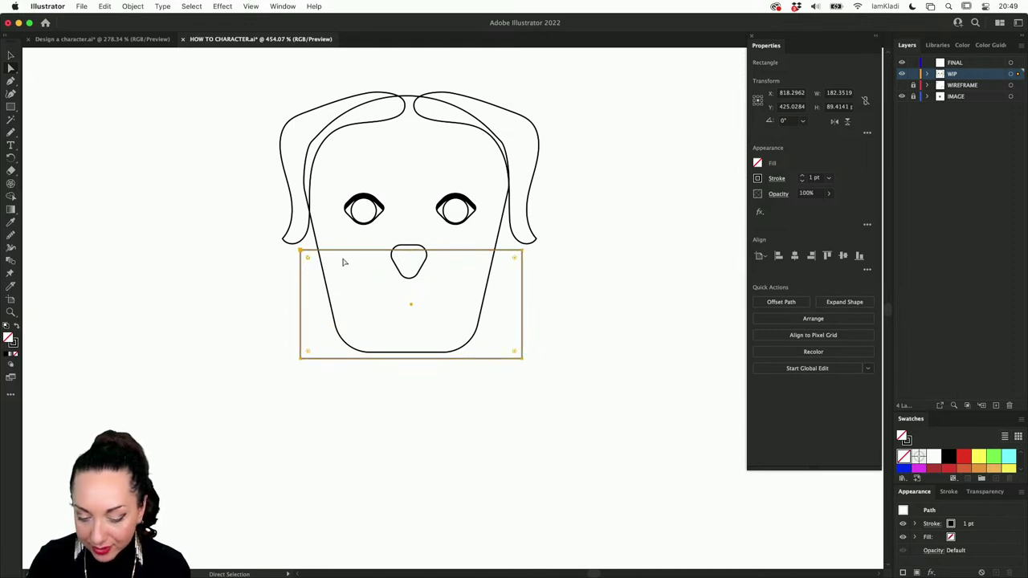
drag(515, 259, 448, 337)
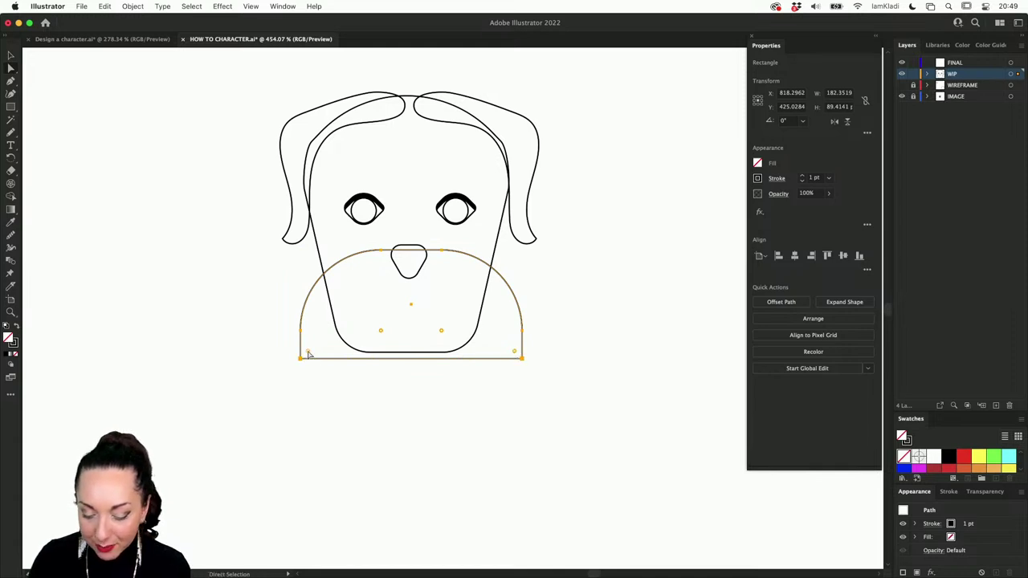
drag(309, 354, 357, 295)
key(v)
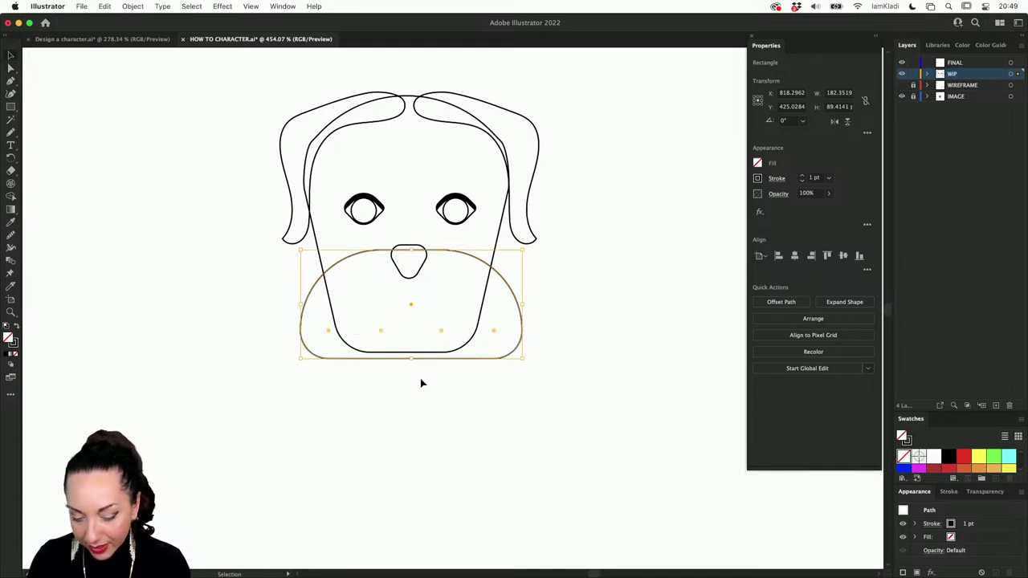
Add an anchor at the bottom edge's centre and pull it up into a peak.
key(a)
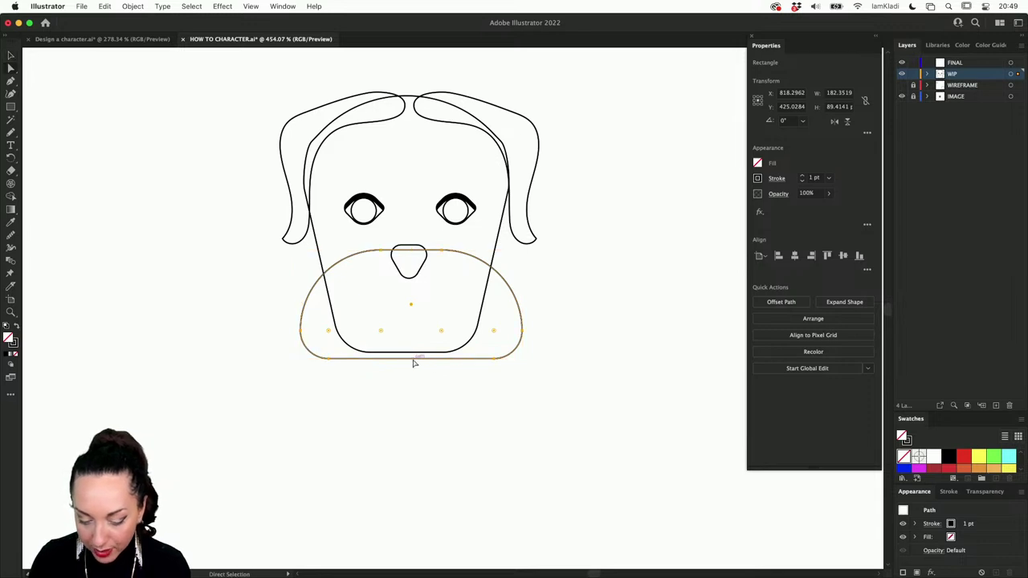
key(plus)
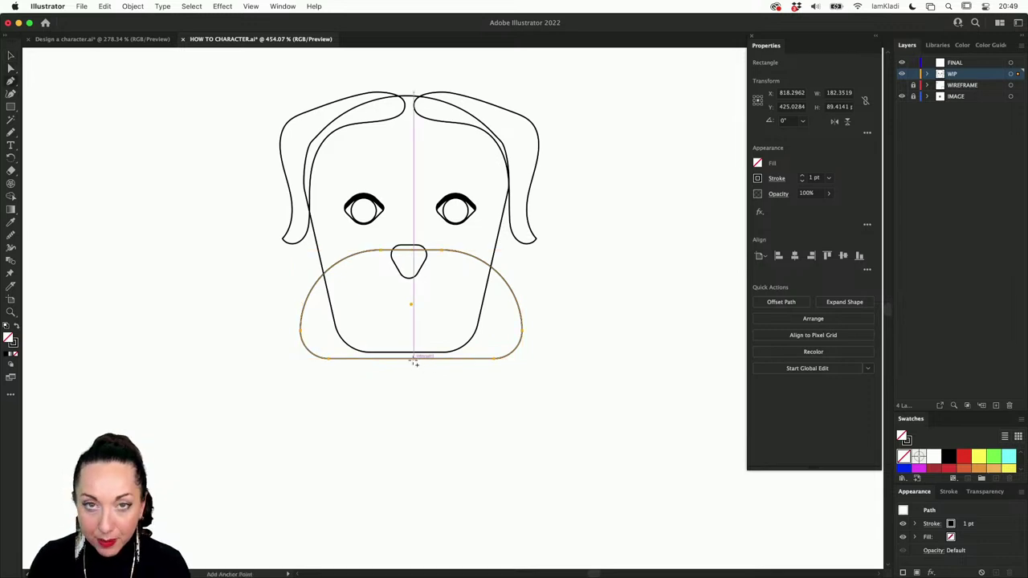
scroll(414, 363, up, 3)
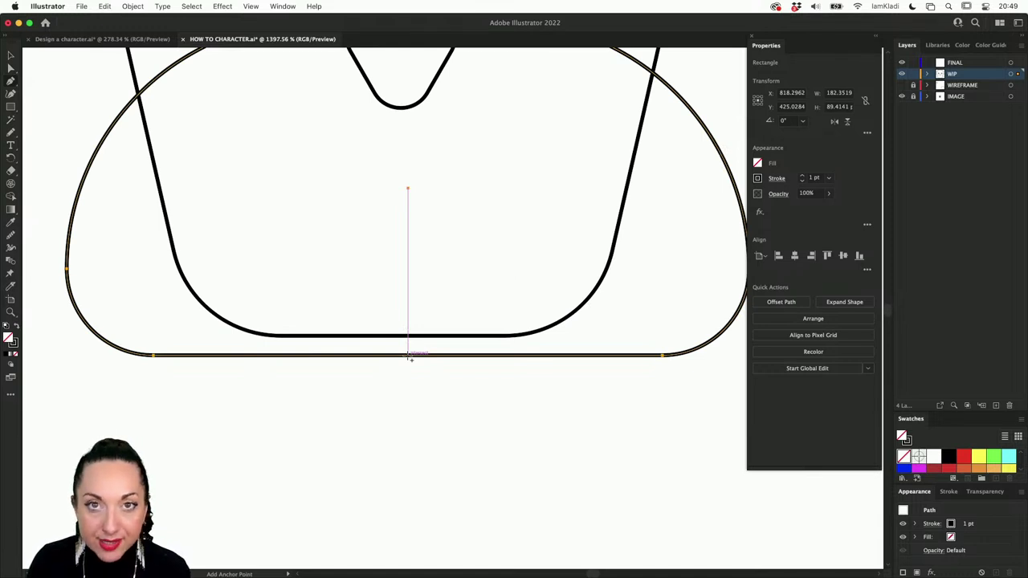
key(p)
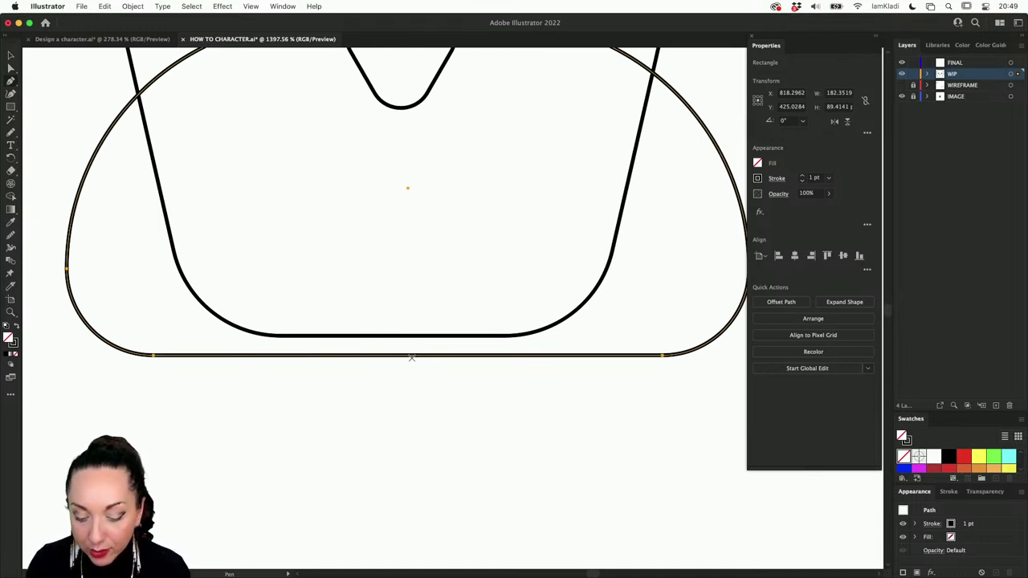
click(408, 356)
key(a)
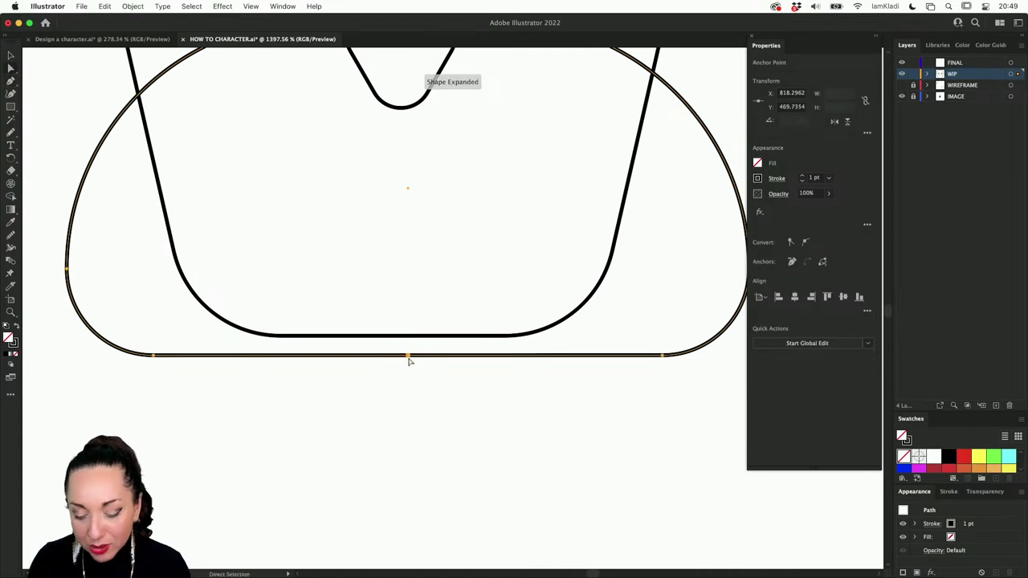
drag(408, 358, 403, 270)
scroll(403, 270, down, 5)
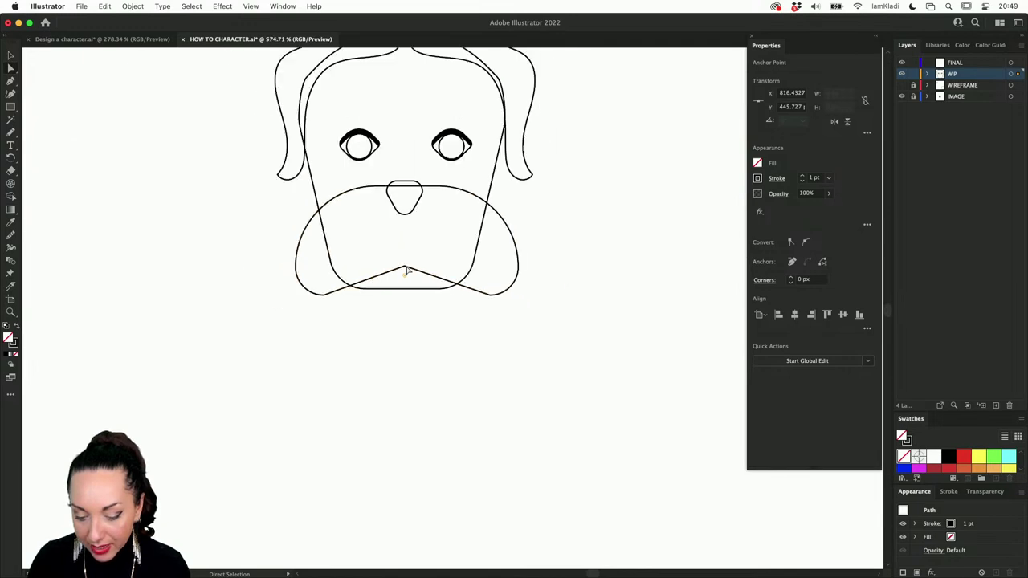
scroll(405, 271, down, 2)
Narrow the jowl shape symmetrically to fit the lower face.
key(v)
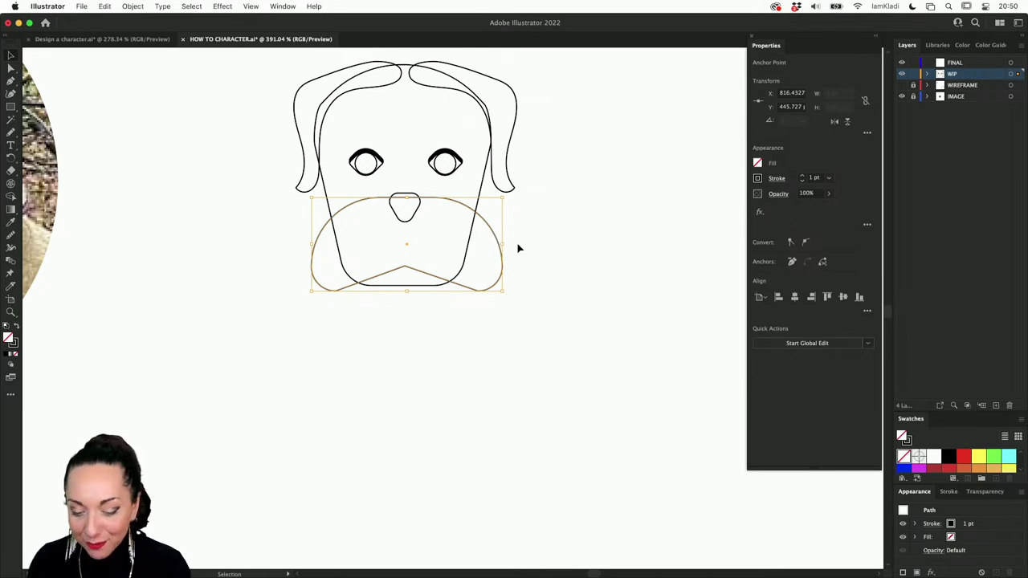
drag(504, 246, 483, 244)
click(499, 225)
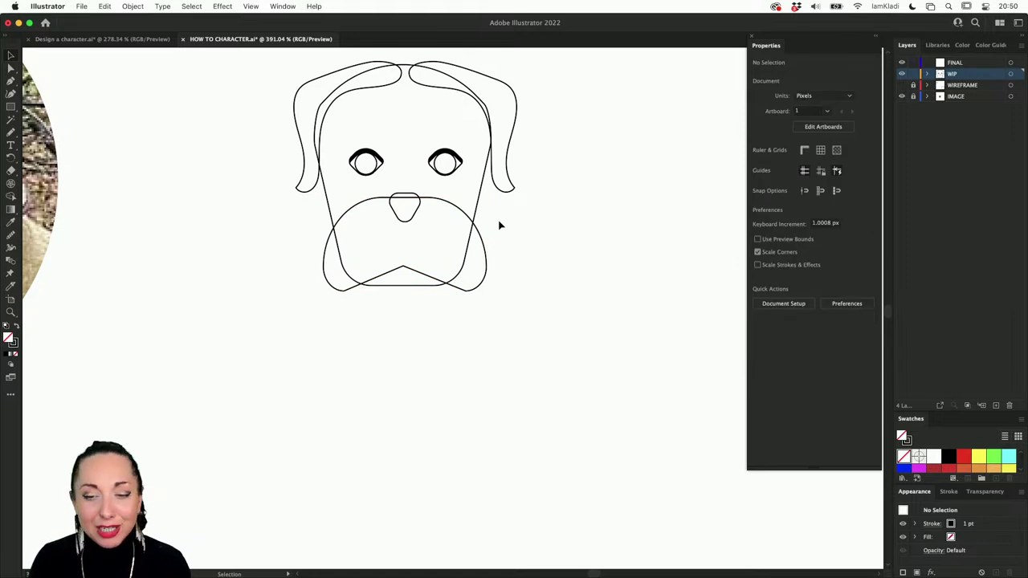
Enlarge the nose shape slightly.
click(409, 213)
drag(424, 224, 427, 228)
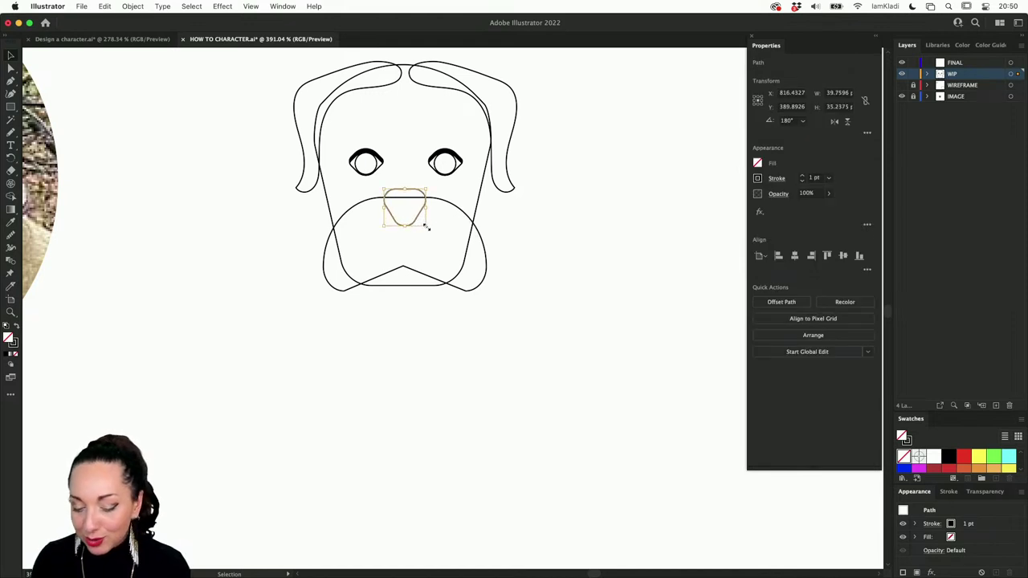
click(410, 165)
Draw a narrow rectangle from forehead to nose and round it into a pill-shaped bridge.
key(l)
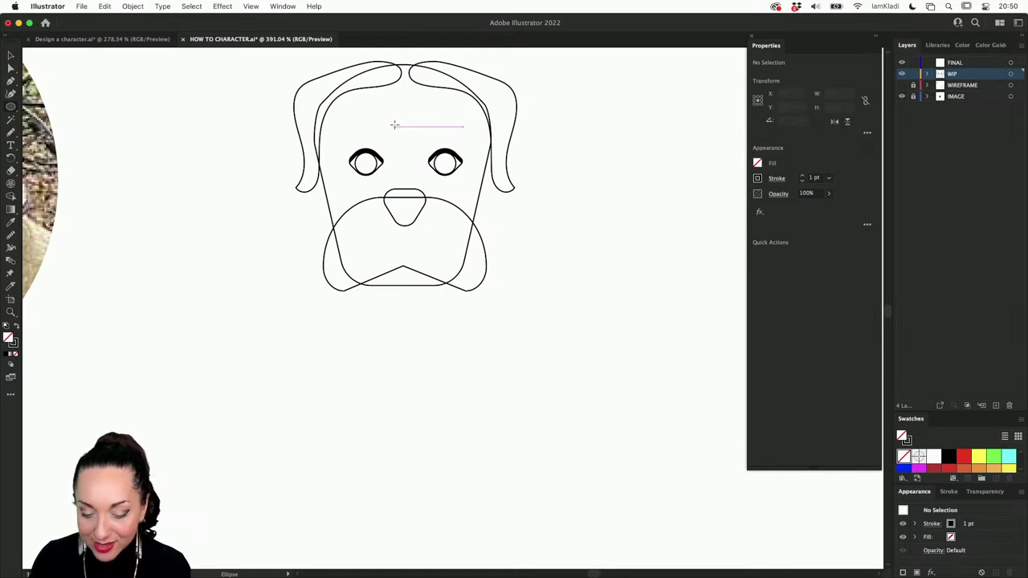
drag(394, 125, 411, 202)
key(super+shift+a)
key(m)
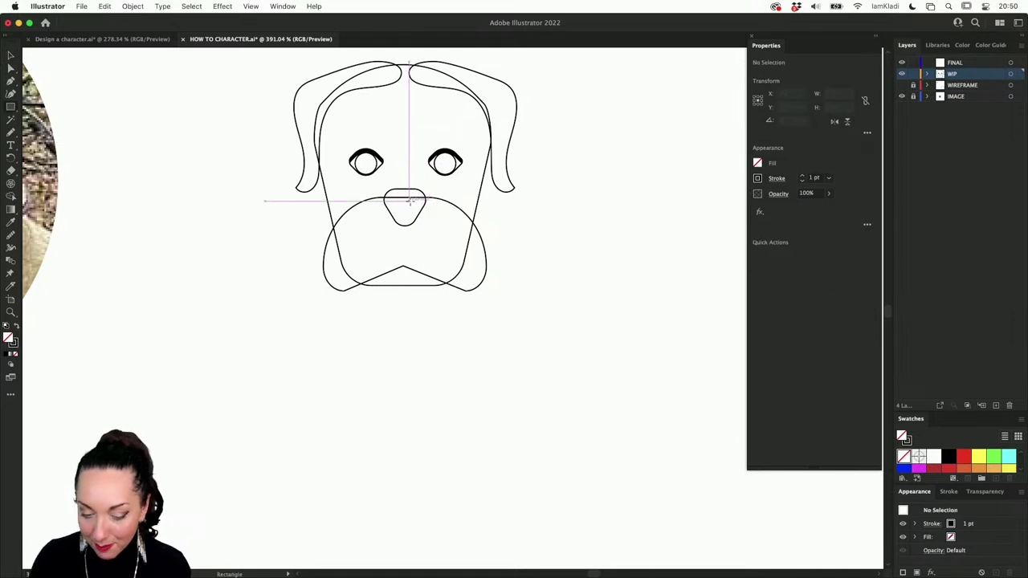
drag(399, 134, 414, 203)
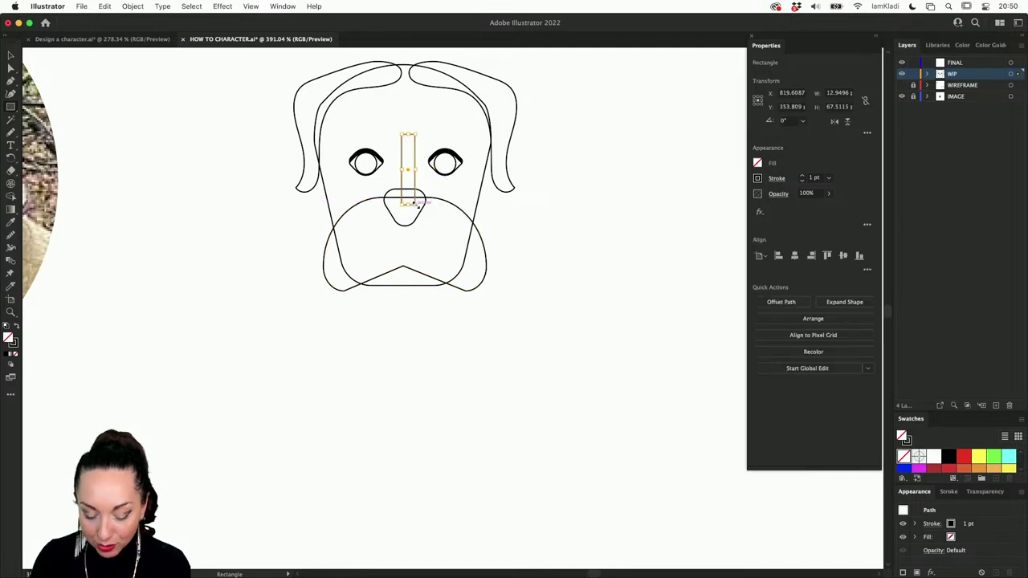
key(a)
mouse_move(406, 143)
mouse_down()
mouse_move(413, 152)
mouse_move(400, 153)
mouse_move(413, 152)
mouse_up()
key(v)
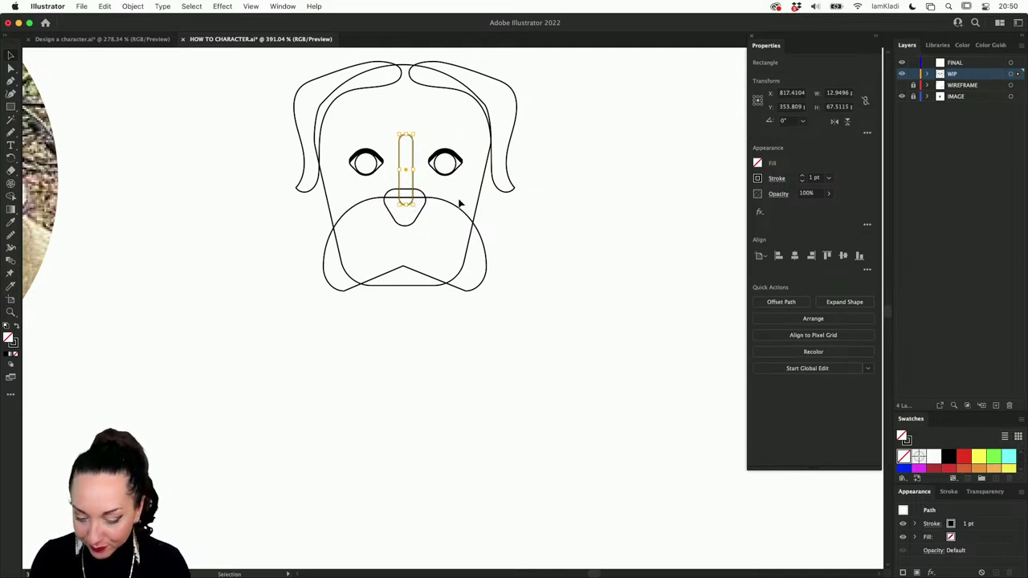
click(533, 219)
Scale the lower muzzle outline up to about 165 × 99 px.
key(a)
click(482, 237)
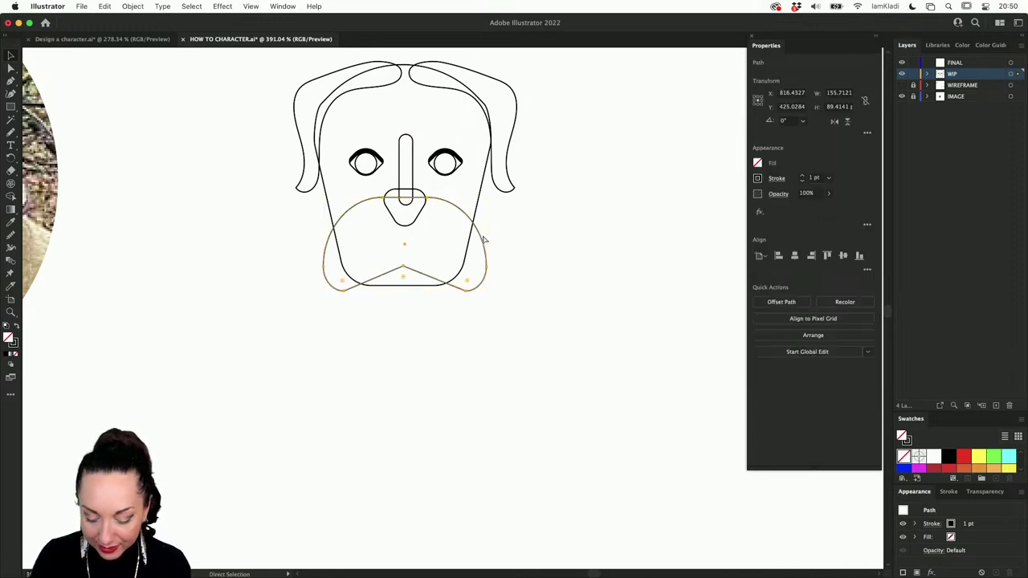
key(v)
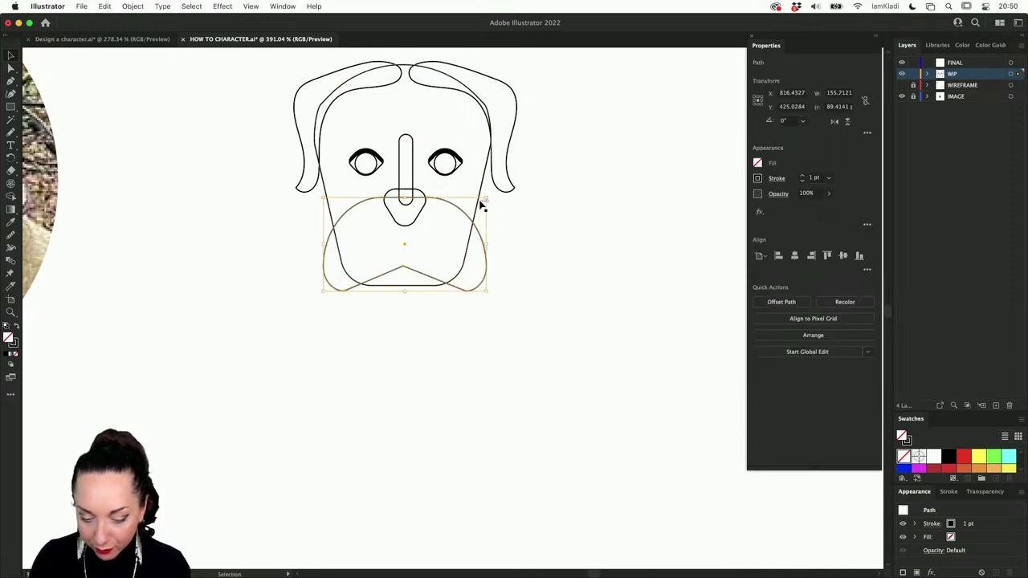
drag(485, 198, 491, 192)
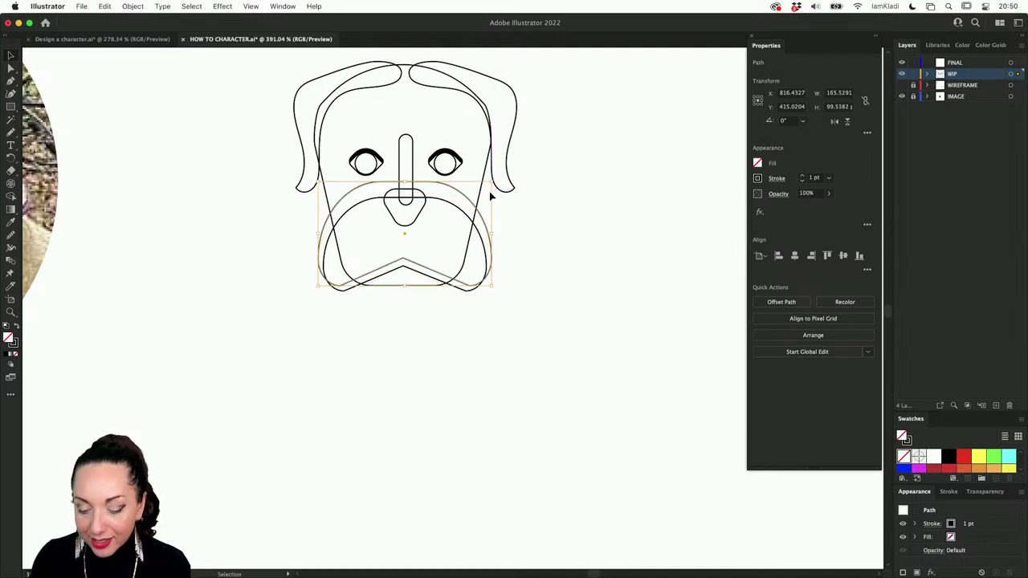
click(535, 215)
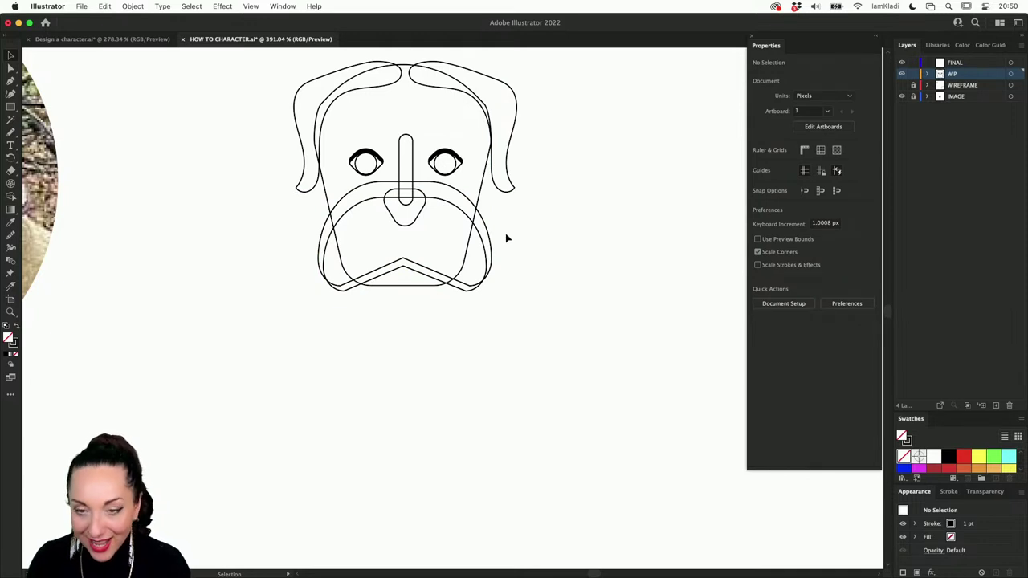
scroll(427, 292, up, 5)
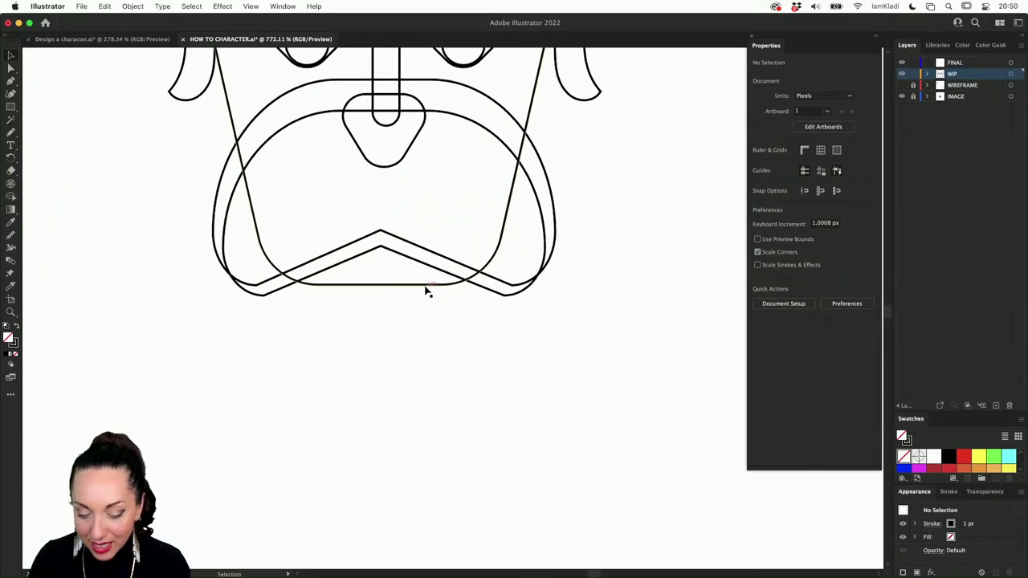
scroll(427, 292, up, 5)
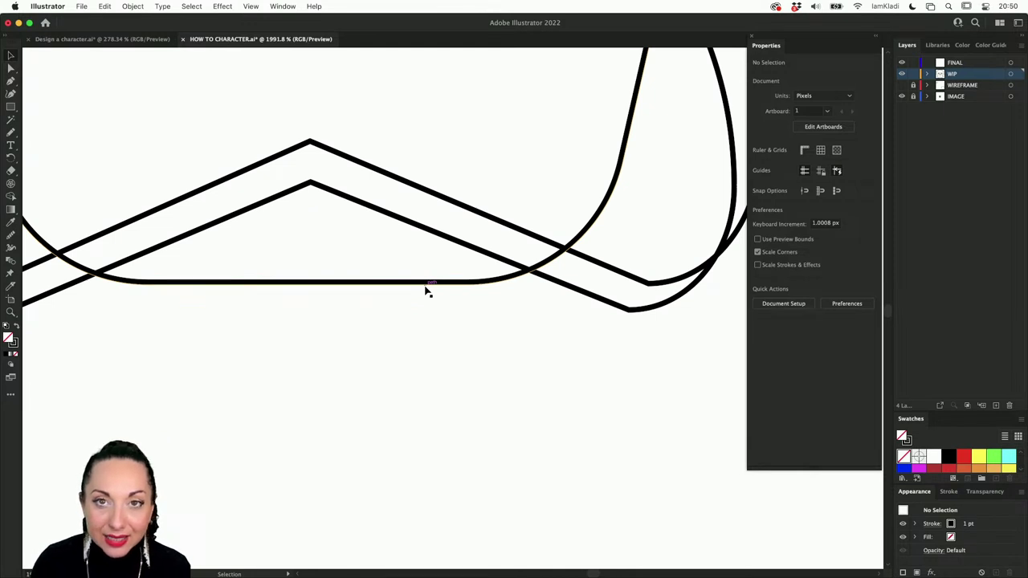
scroll(427, 291, up, 4)
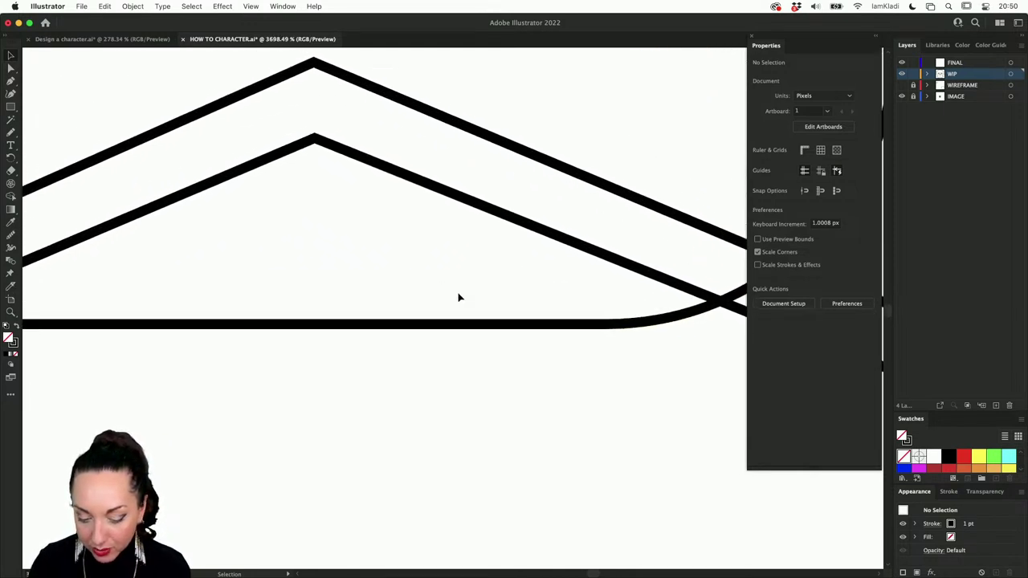
Select the bottom muzzle path and delete a stray V-shaped pen path drawn below it.
scroll(459, 304, down, 2)
click(462, 314)
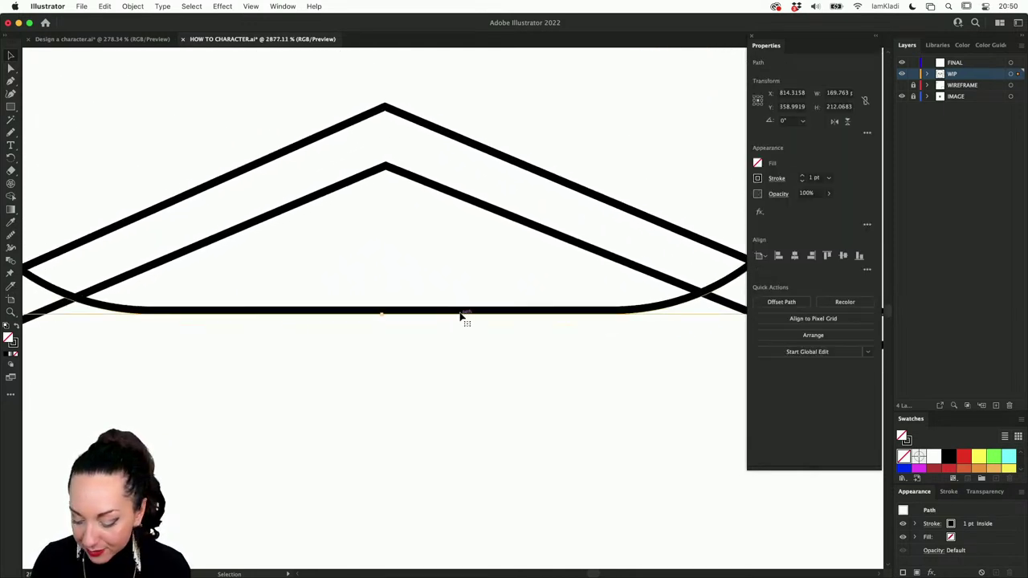
key(p)
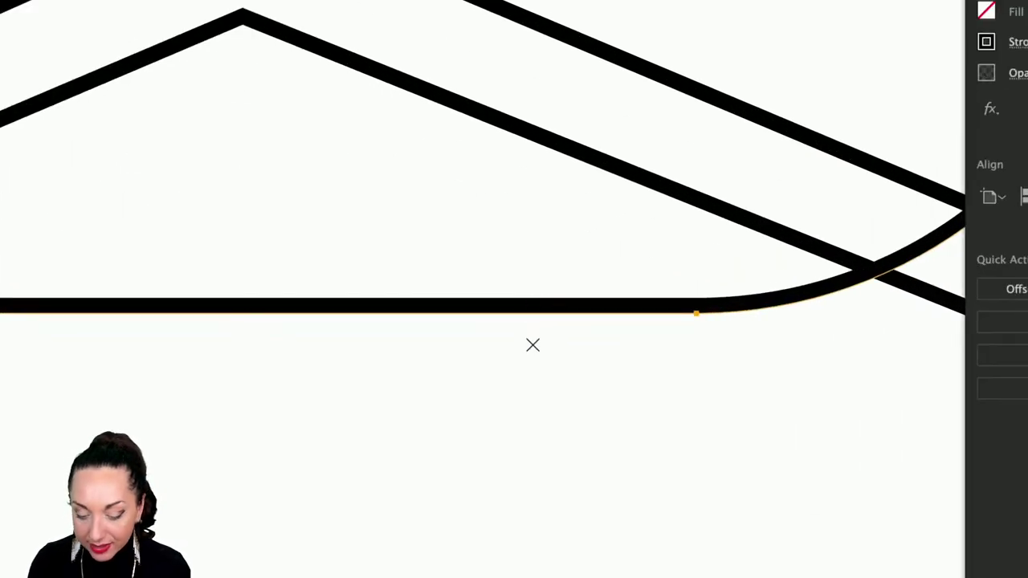
click(533, 344)
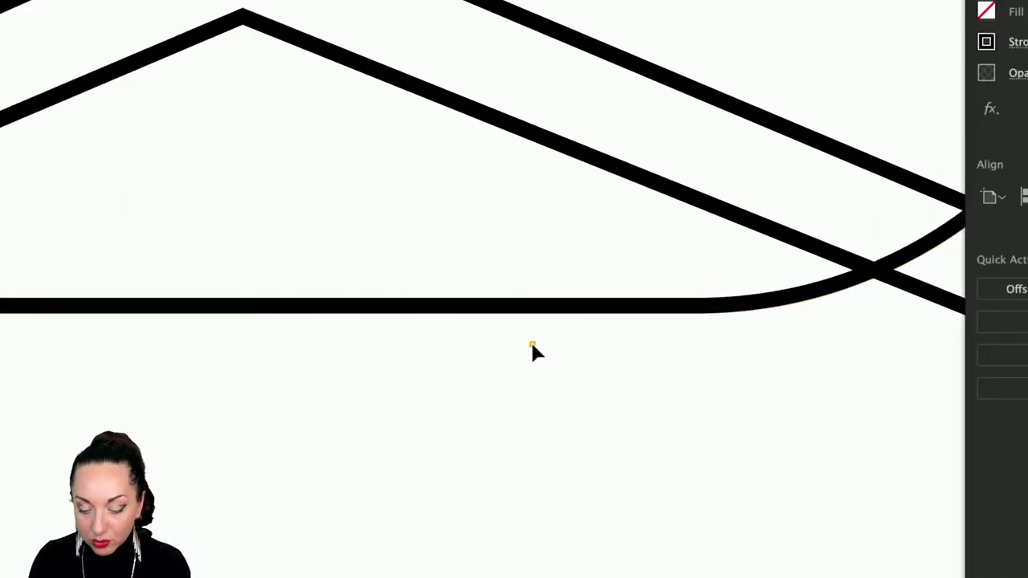
click(651, 375)
click(521, 467)
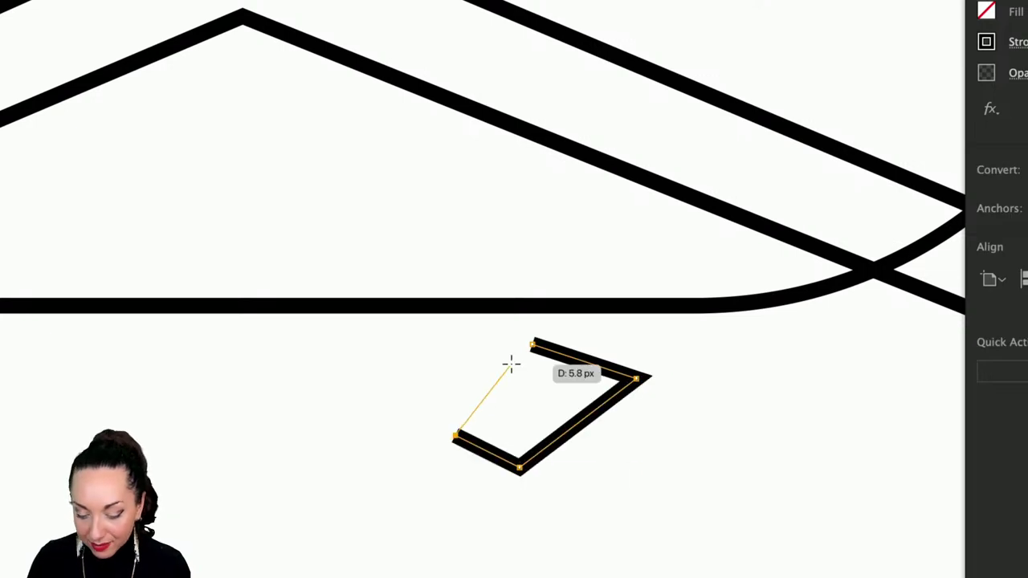
click(533, 344)
key(Delete)
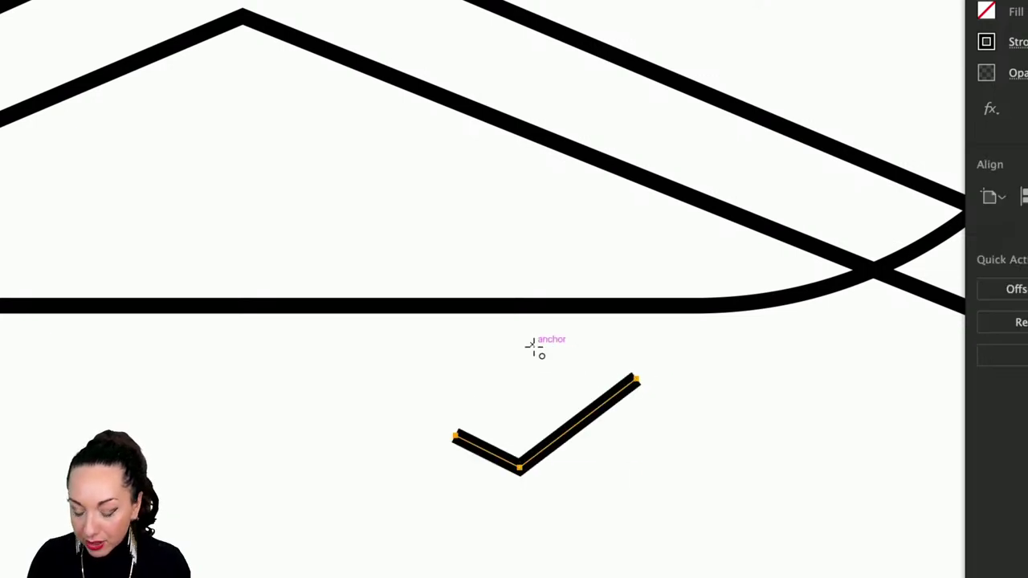
key(Delete)
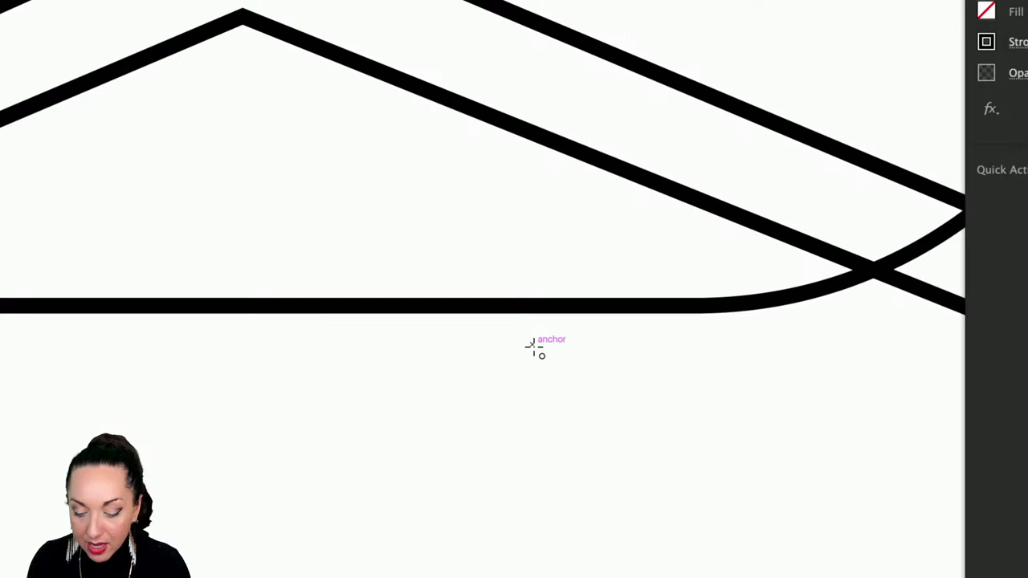
Add an anchor point on the muzzle's flat bottom edge with the Pen tool.
click(496, 308)
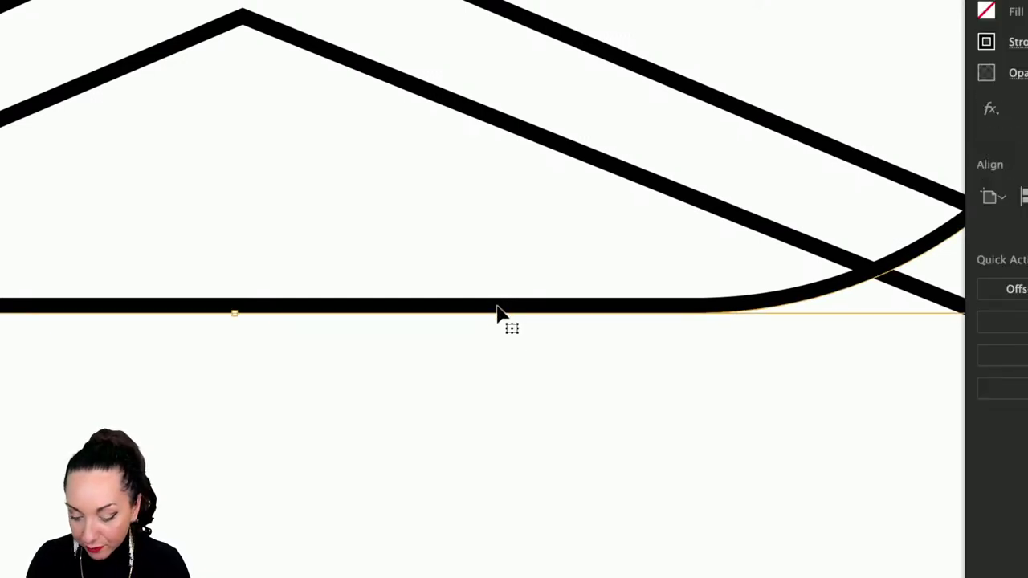
key(p)
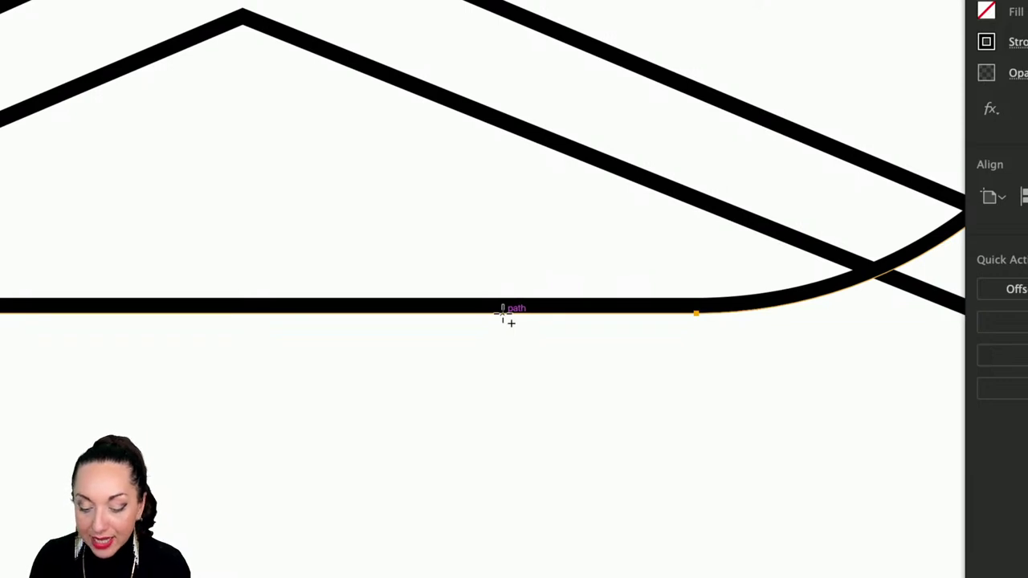
click(503, 313)
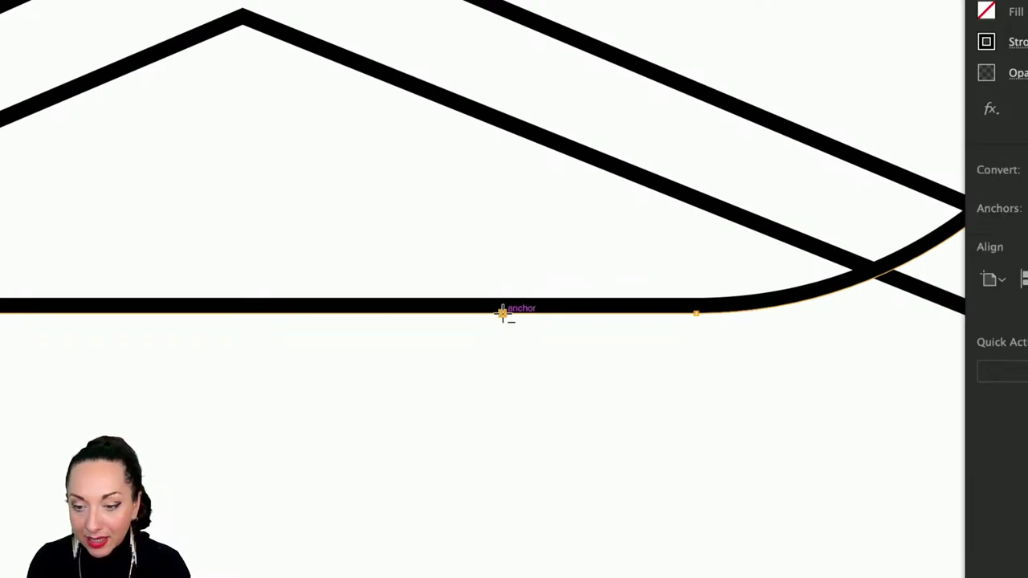
scroll(191, 325, left, 3)
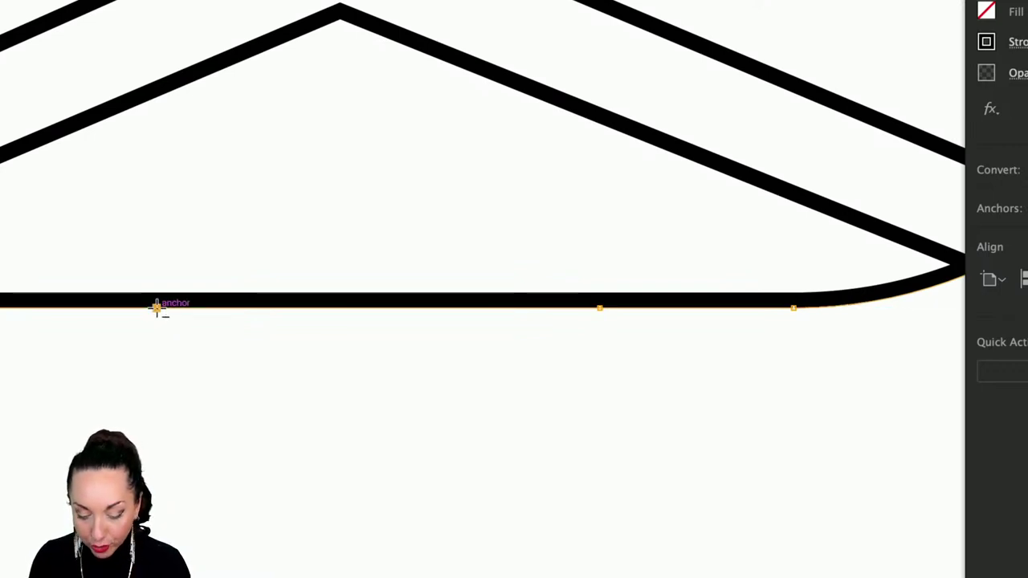
Raise the middle stretch of the muzzle's bottom edge into a short flat notch.
key(a)
drag(629, 346, 177, 255)
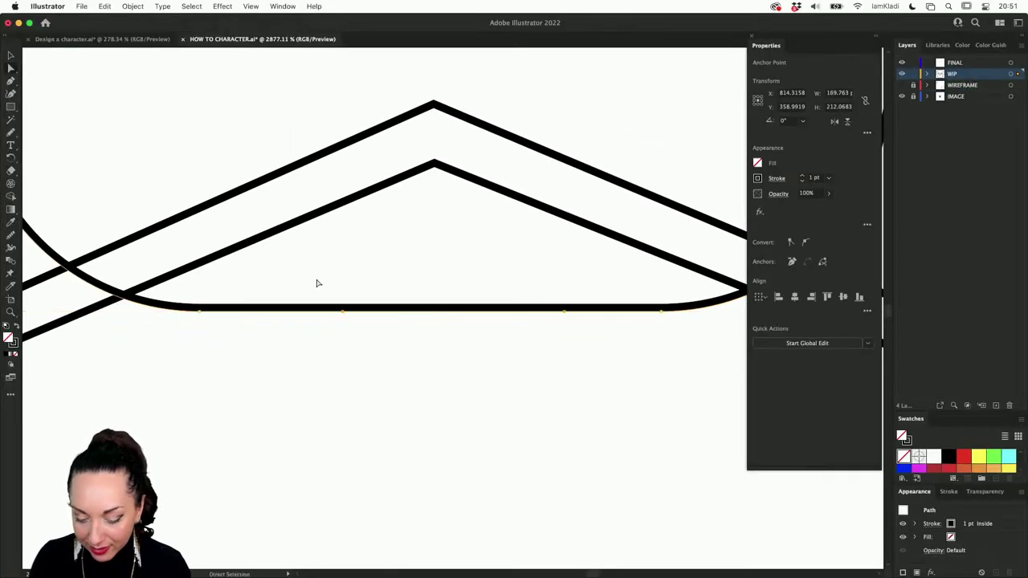
key(Up)
key(Up)
key(Up)
key(Up)
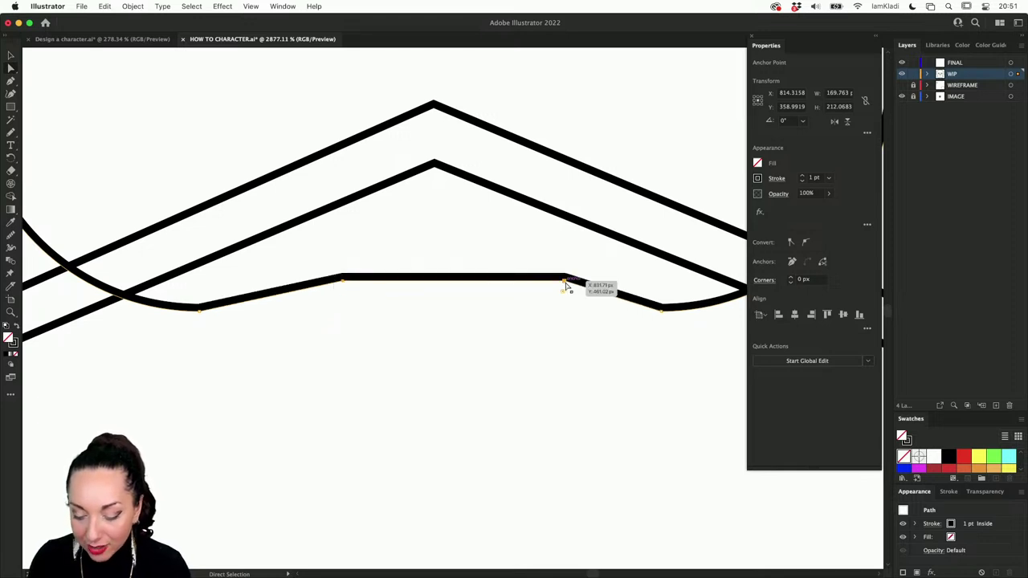
drag(566, 281, 519, 289)
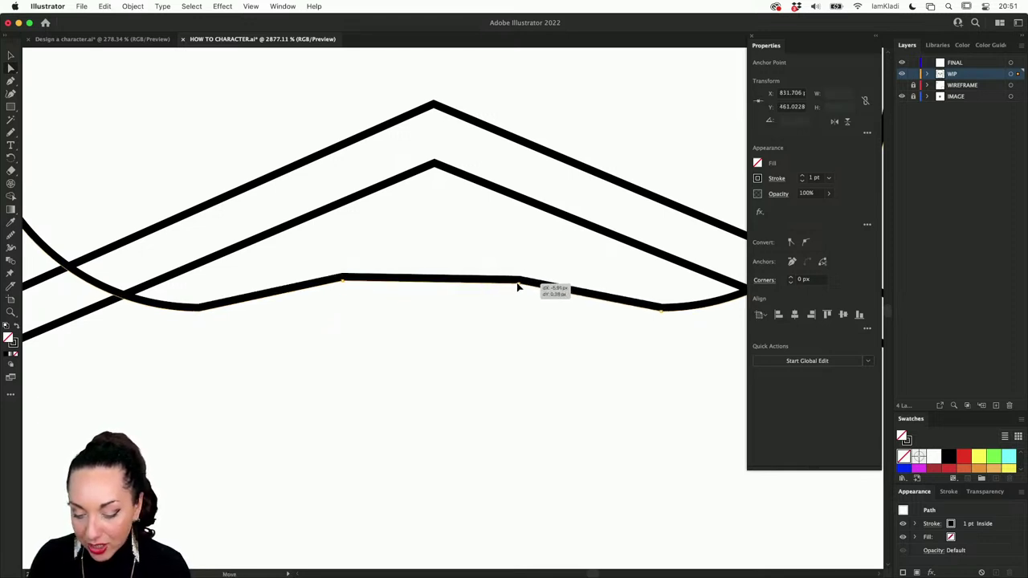
click(515, 332)
scroll(514, 332, down, 10)
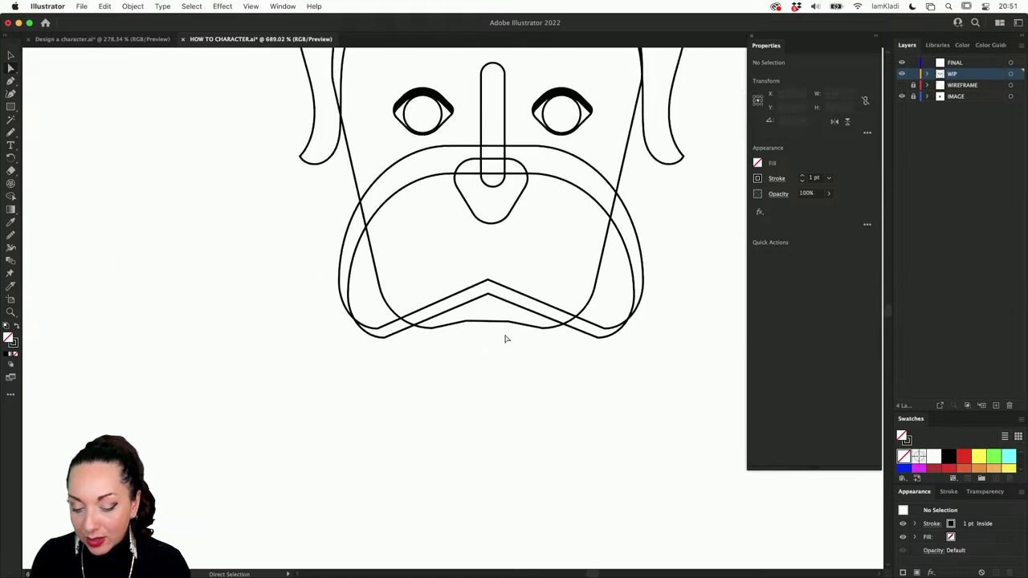
click(478, 320)
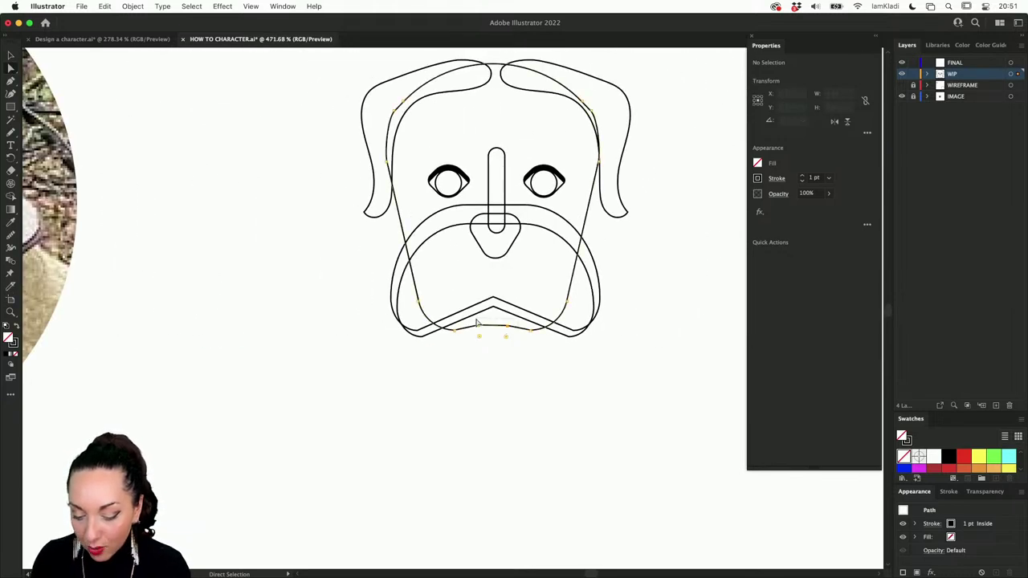
key(Down)
key(Down)
key(Down)
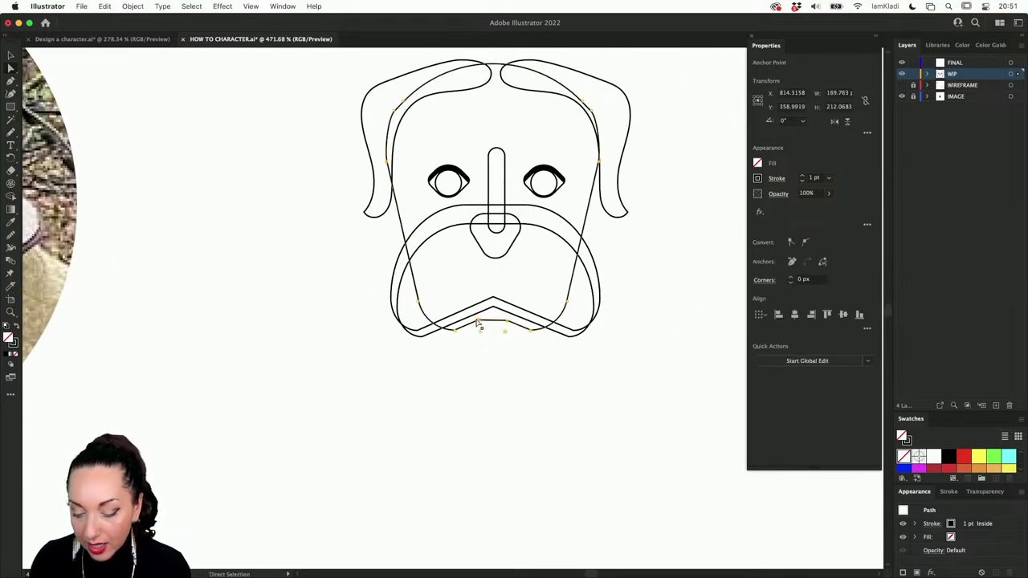
Round the notch's corners to about 10.38 px and slightly reshape the mouth curve.
scroll(498, 356, up, 2)
scroll(498, 356, up, 4)
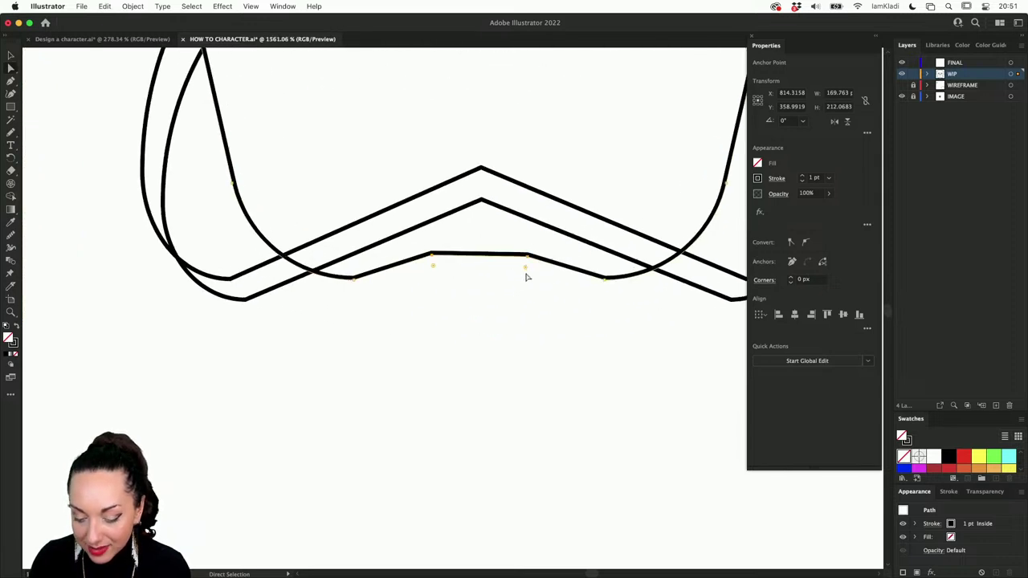
drag(527, 277, 519, 302)
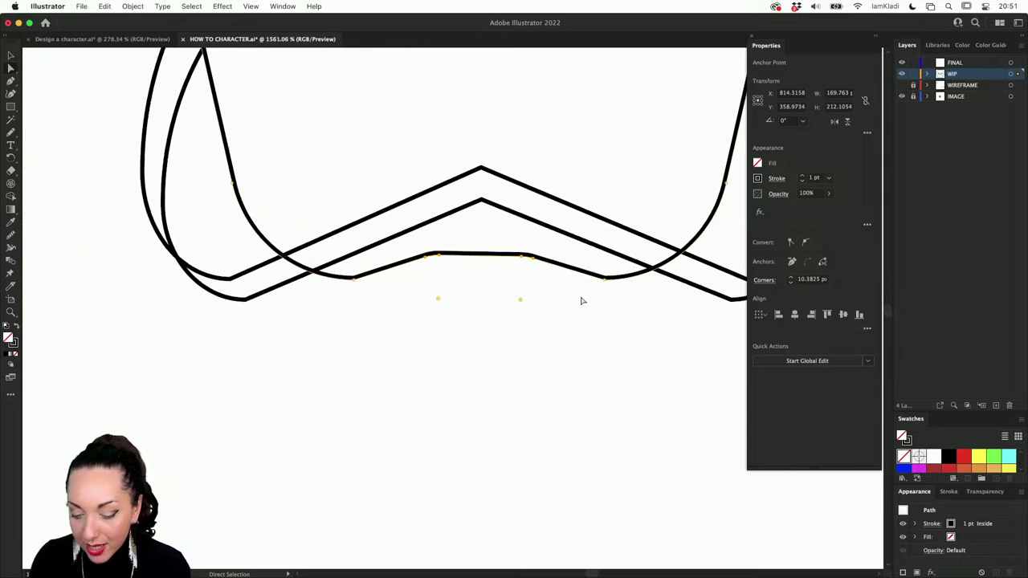
click(502, 240)
drag(502, 240, 500, 232)
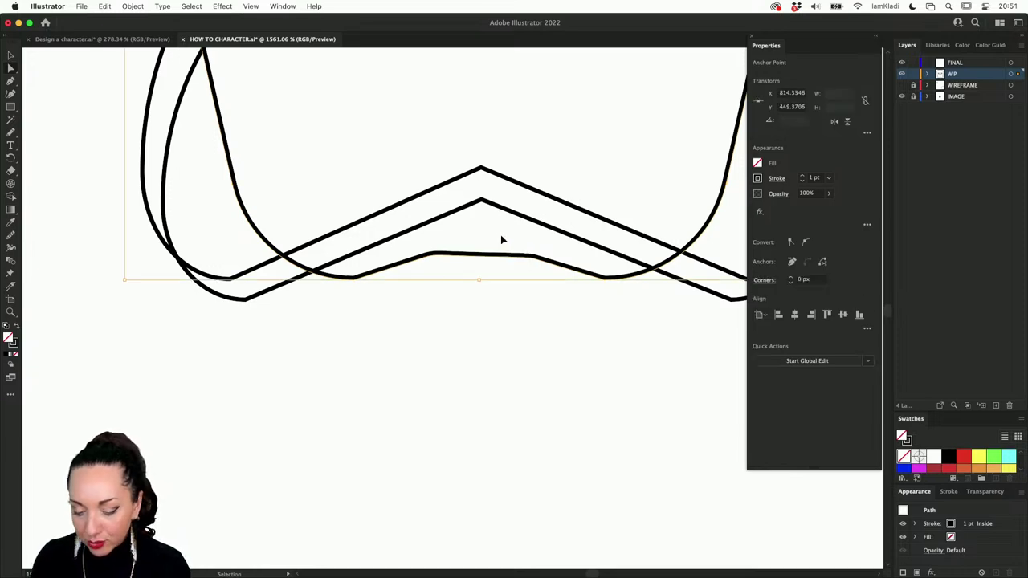
click(502, 235)
scroll(508, 337, down, 5)
scroll(507, 336, down, 3)
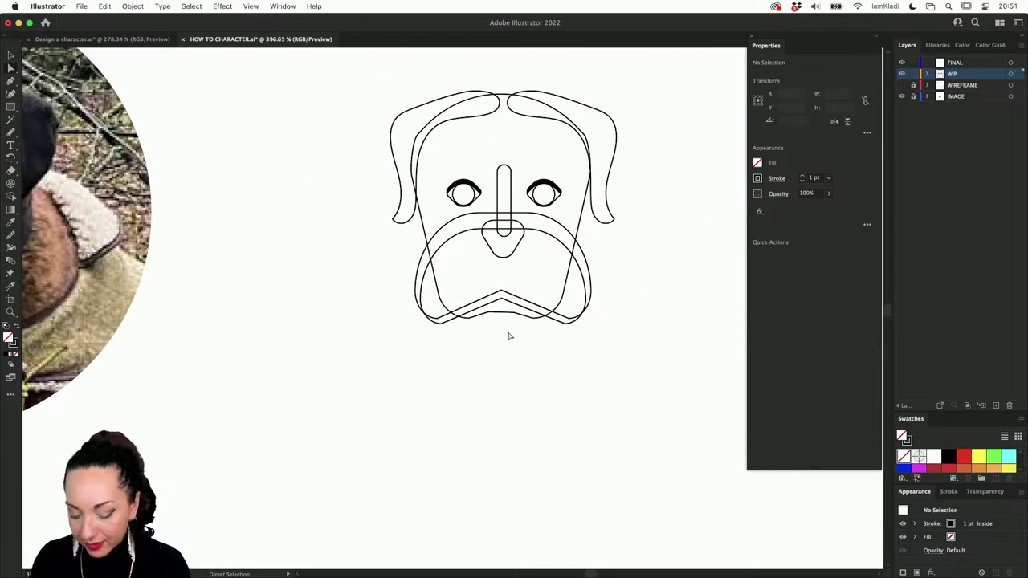
key(v)
scroll(626, 225, down, 2)
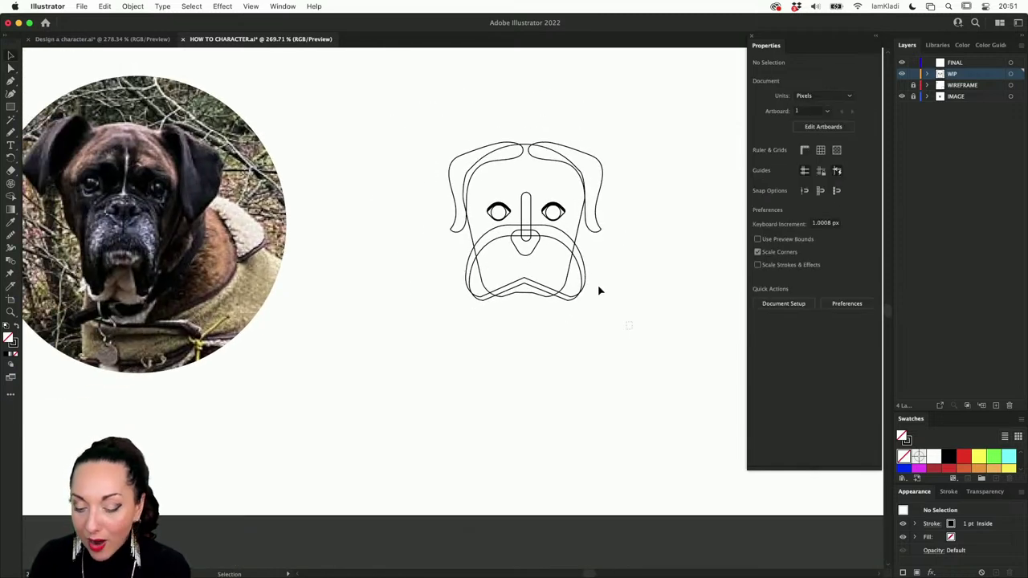
Lock and hide the WIP layer and paste the dog-head line art in place on FINAL.
key(super+a)
key(a)
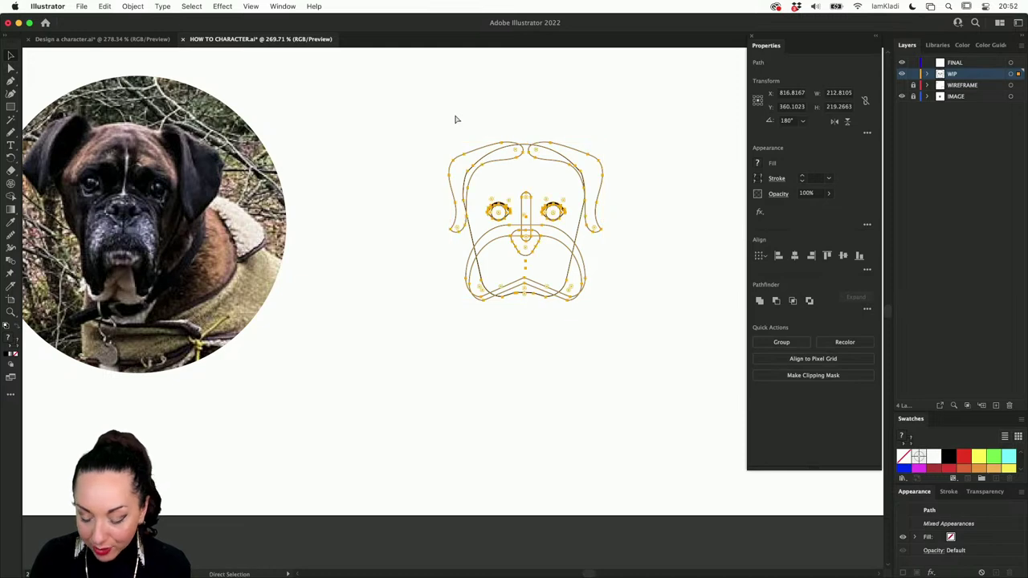
key(v)
click(914, 73)
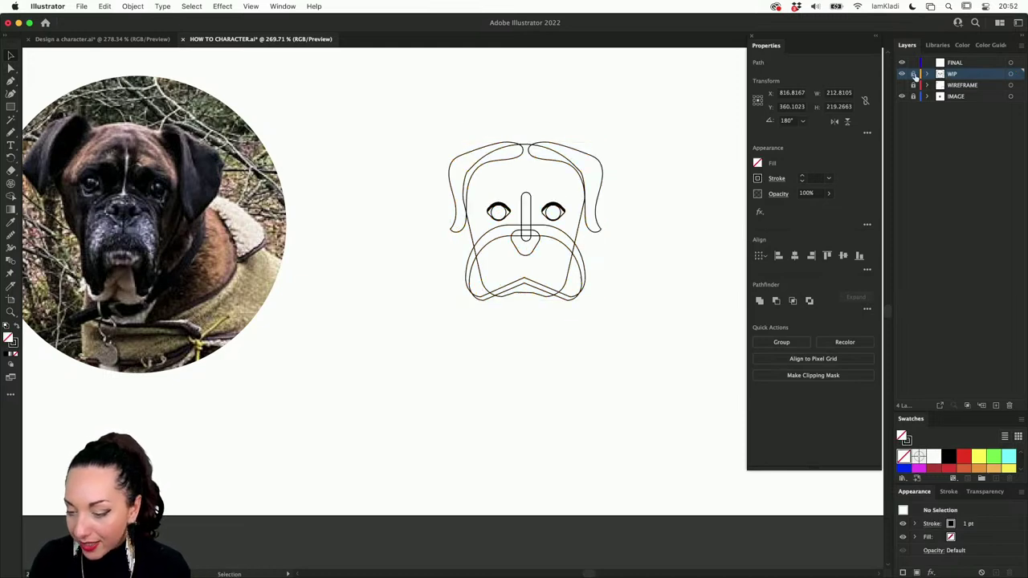
click(902, 73)
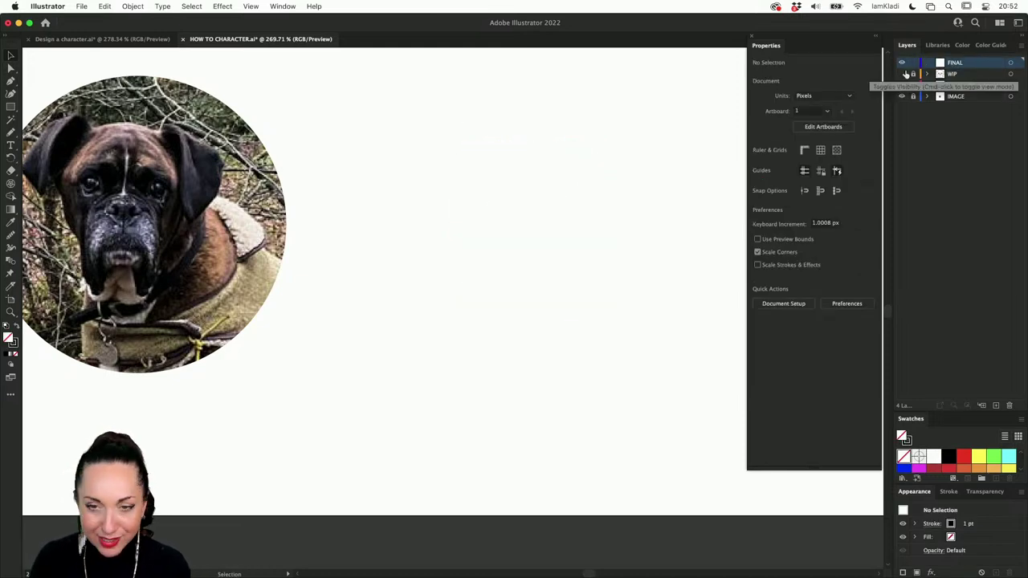
key(super+shift+v)
scroll(685, 245, up, 3)
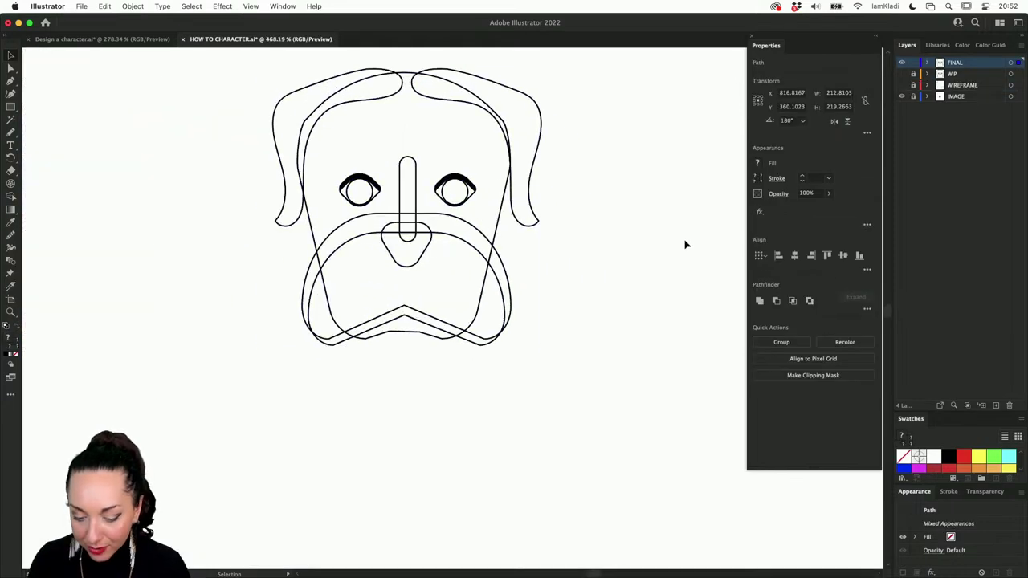
scroll(666, 246, right, 1)
scroll(643, 253, left, 2)
Select both ear shapes on the FINAL layer.
click(593, 180)
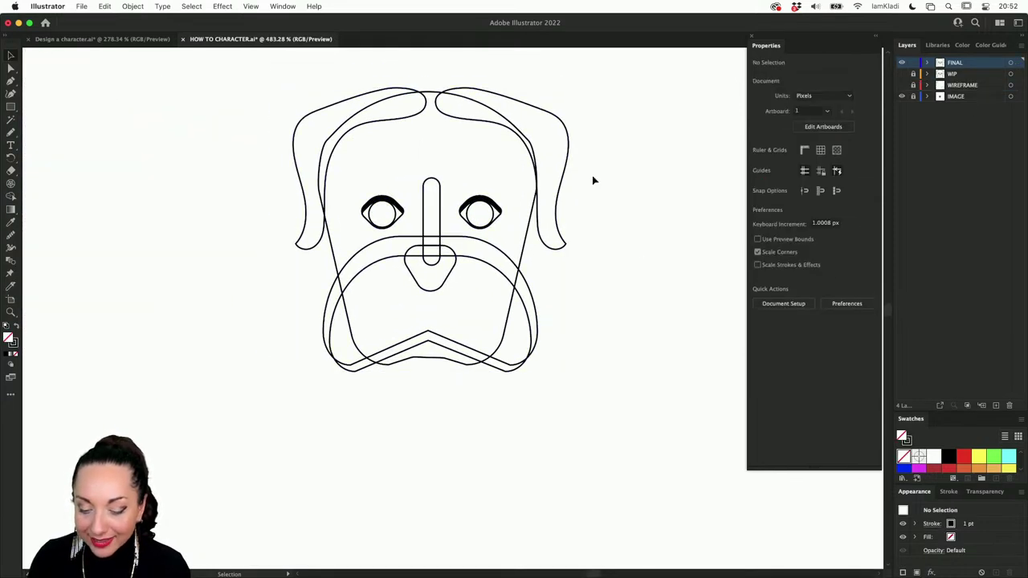
click(560, 111)
shift+click(366, 96)
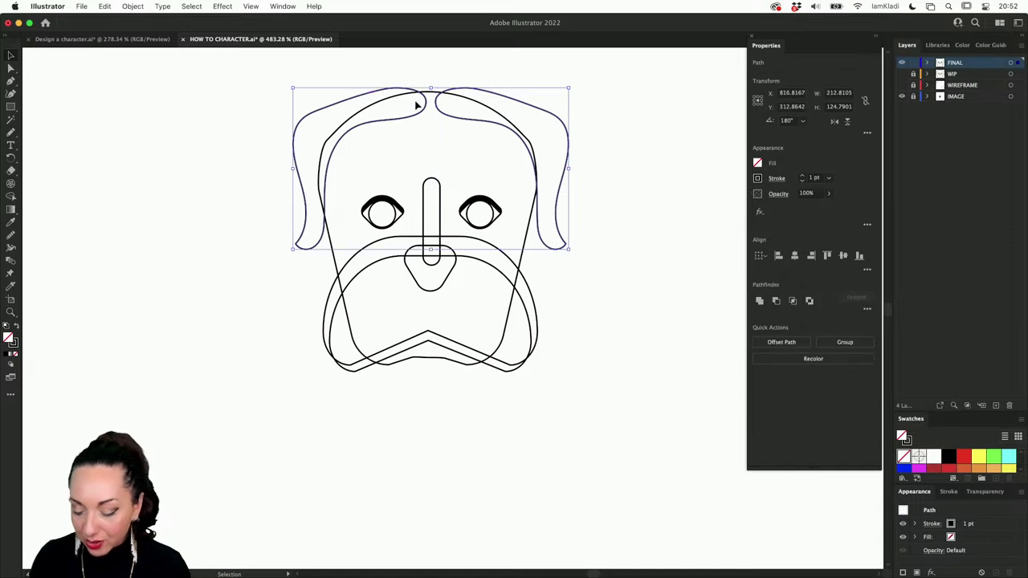
scroll(974, 463, down, 1)
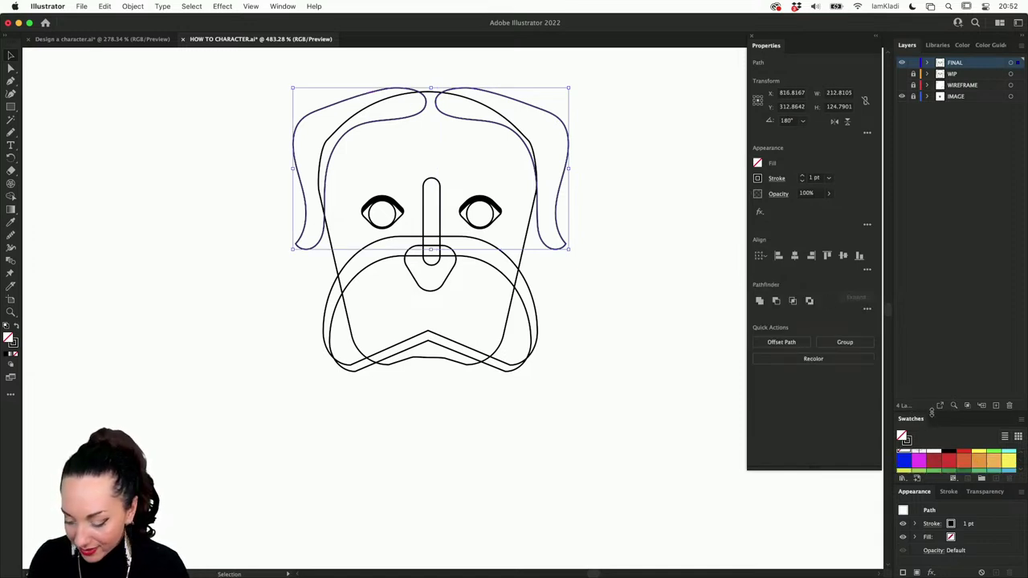
Fill both ears with the dark brown swatch.
drag(932, 412, 932, 308)
scroll(1019, 401, down, 1)
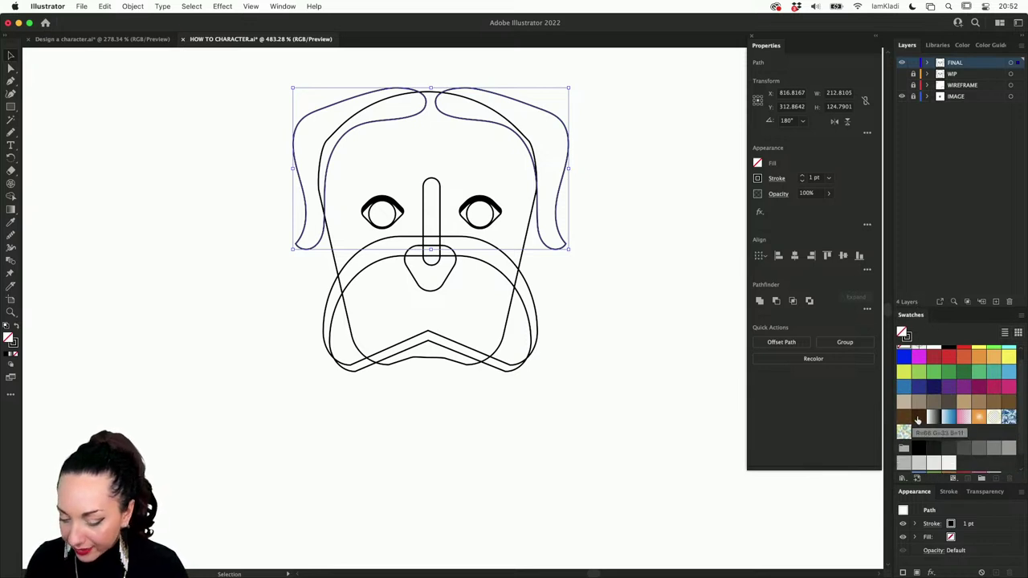
click(918, 419)
click(679, 328)
Give the jaw and nose shapes a white fill with no stroke.
click(520, 276)
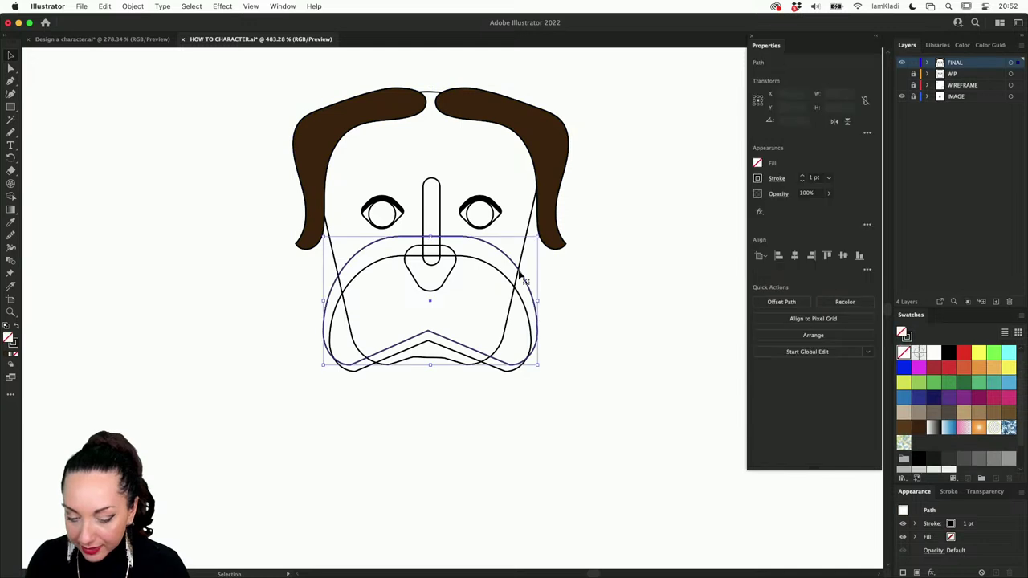
shift+click(439, 219)
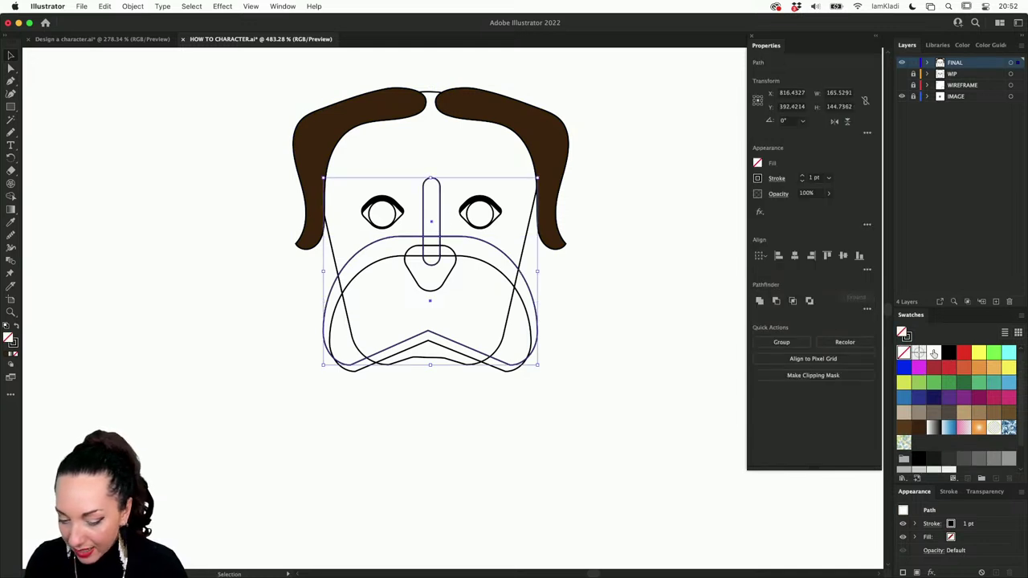
click(935, 353)
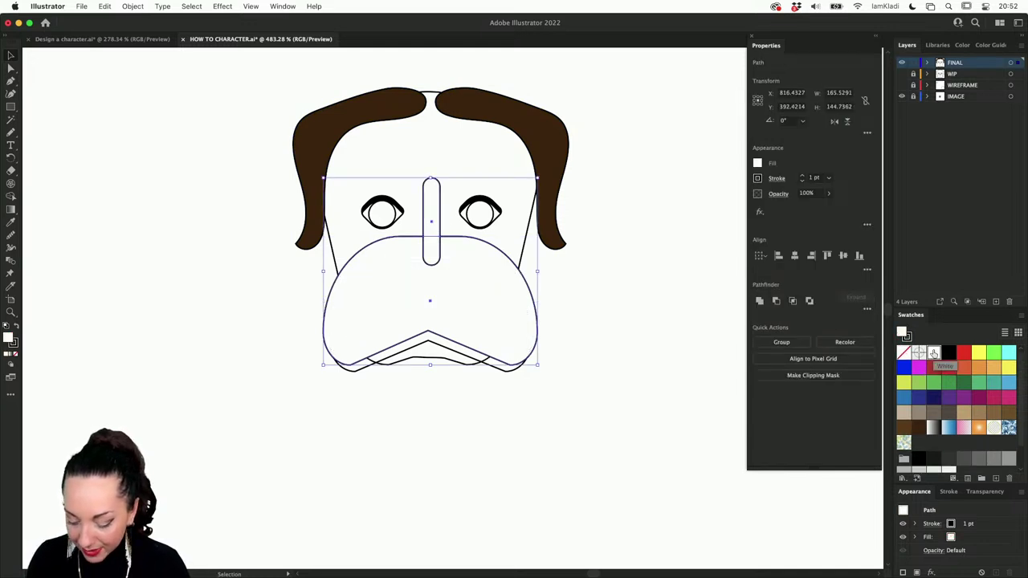
key(slash)
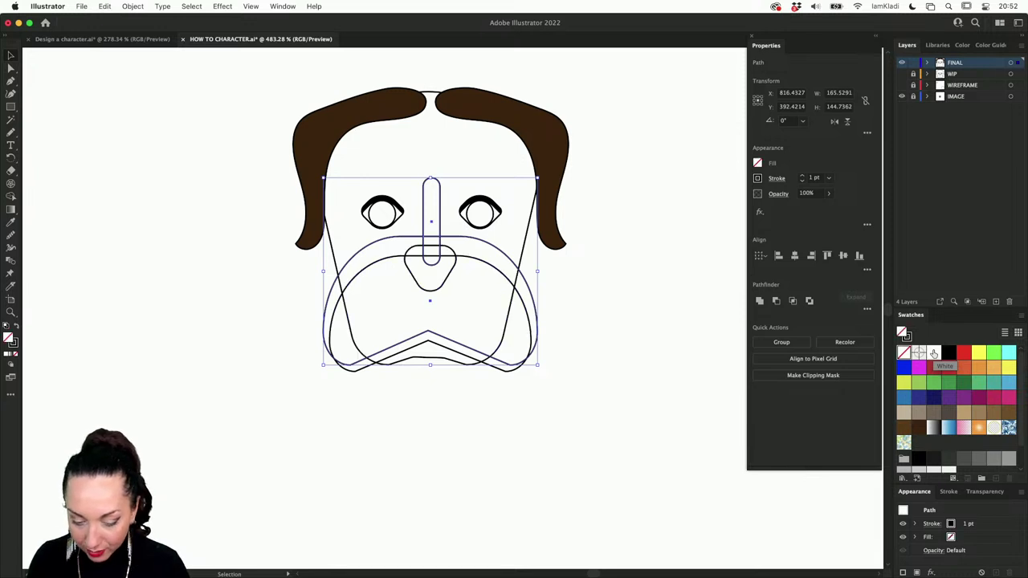
click(935, 354)
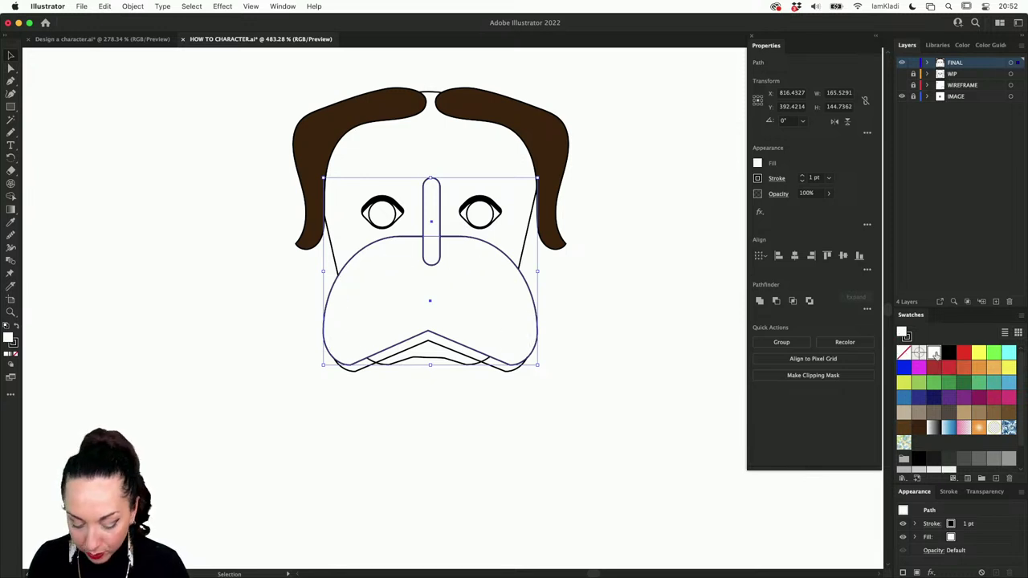
key(x)
key(slash)
click(610, 415)
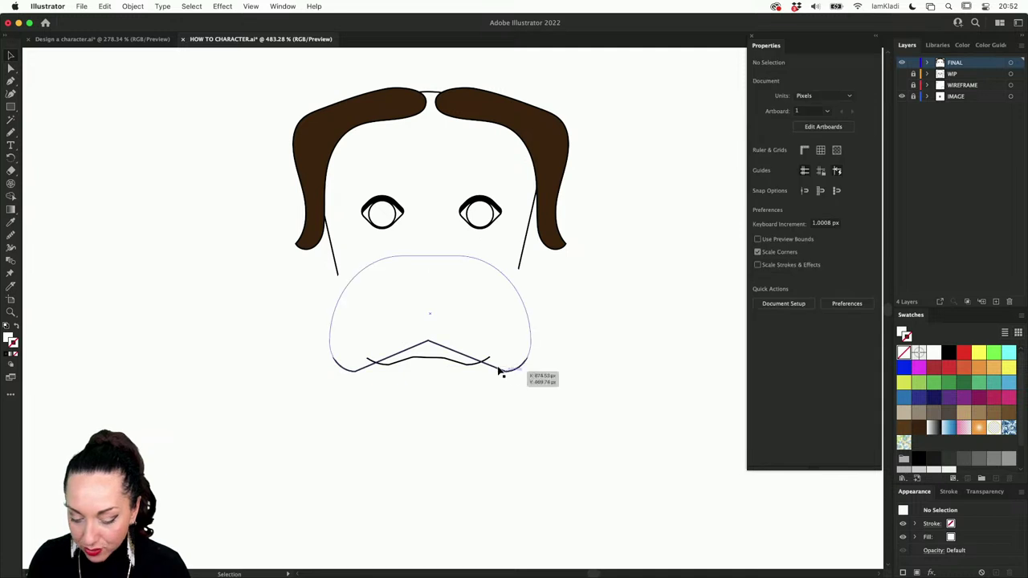
Select the jaw path and change the Rectangle tool's drawing mode.
click(499, 368)
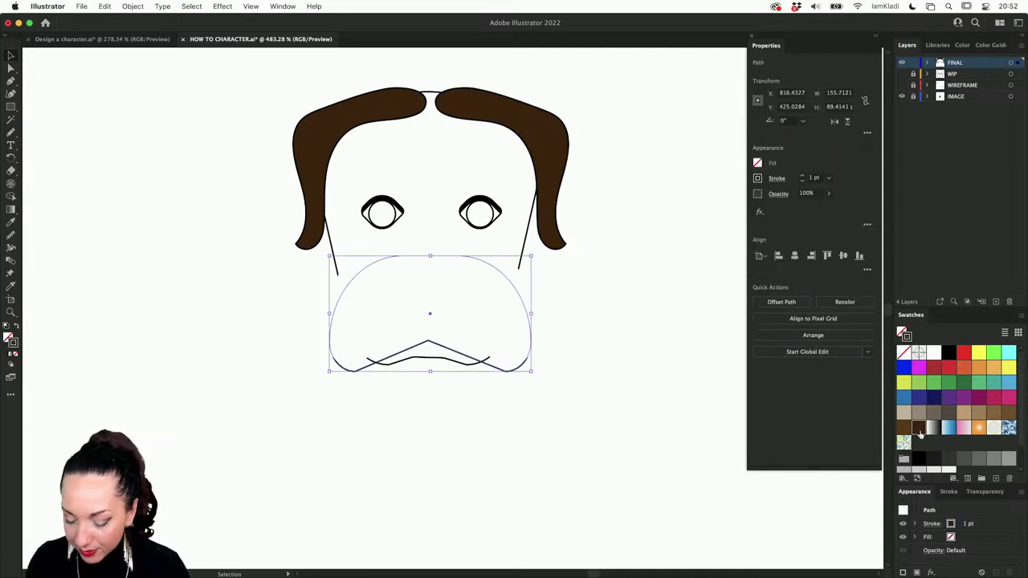
scroll(551, 327, down, 3)
key(m)
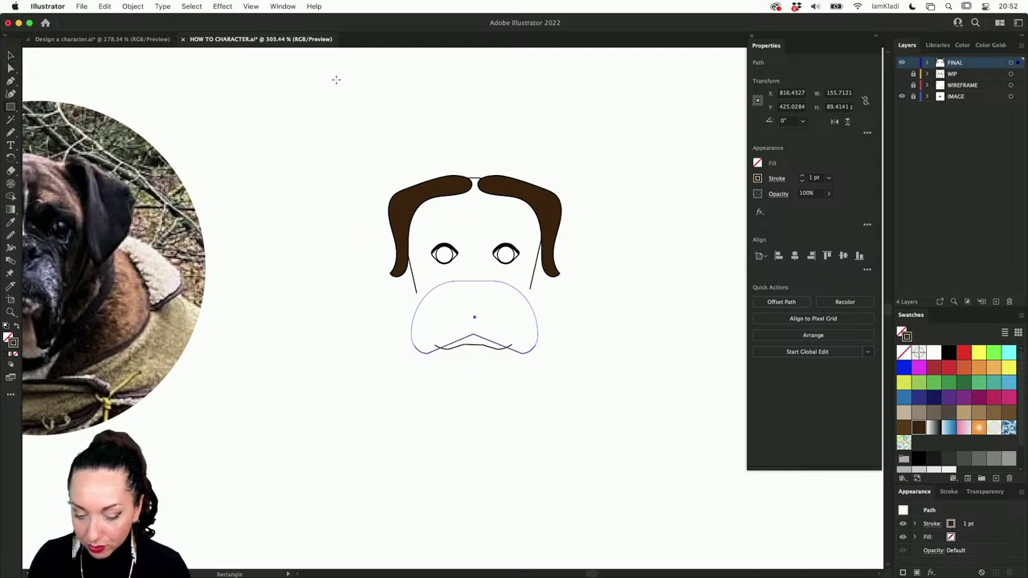
click(11, 364)
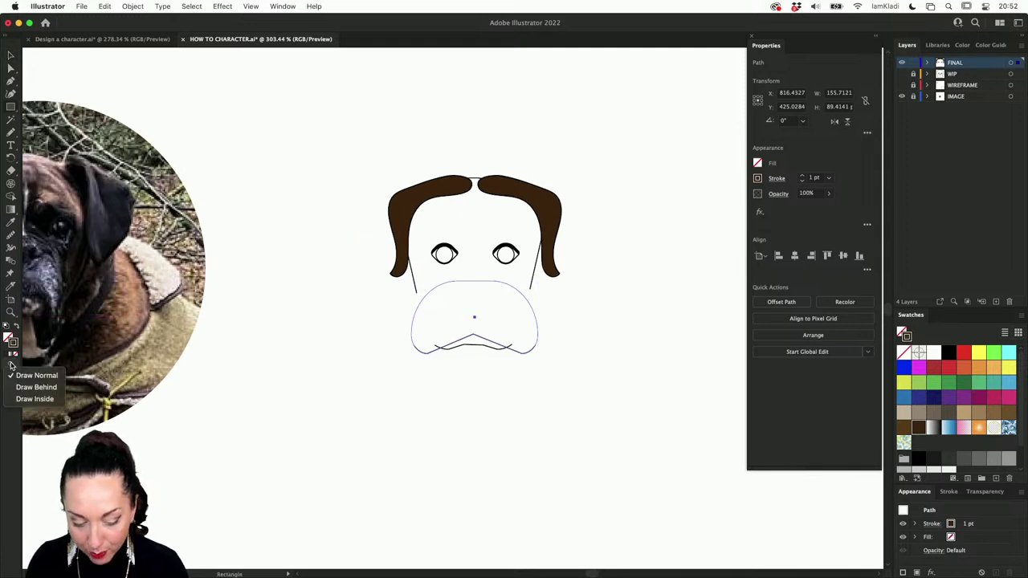
click(33, 399)
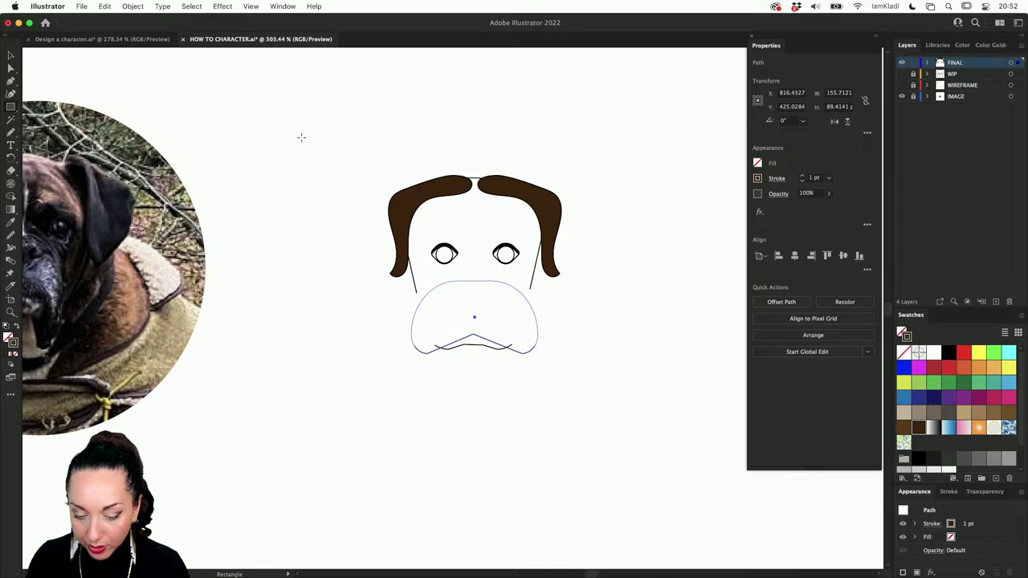
Draw a large cyan-filled rectangle with a red-orange outline around the face and send it to the back.
drag(291, 112, 683, 457)
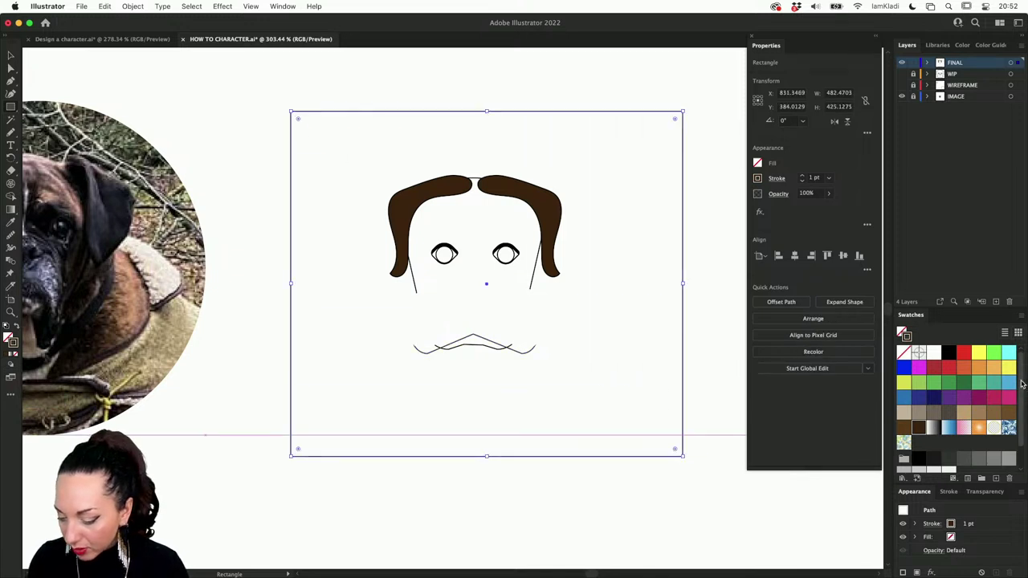
click(1009, 353)
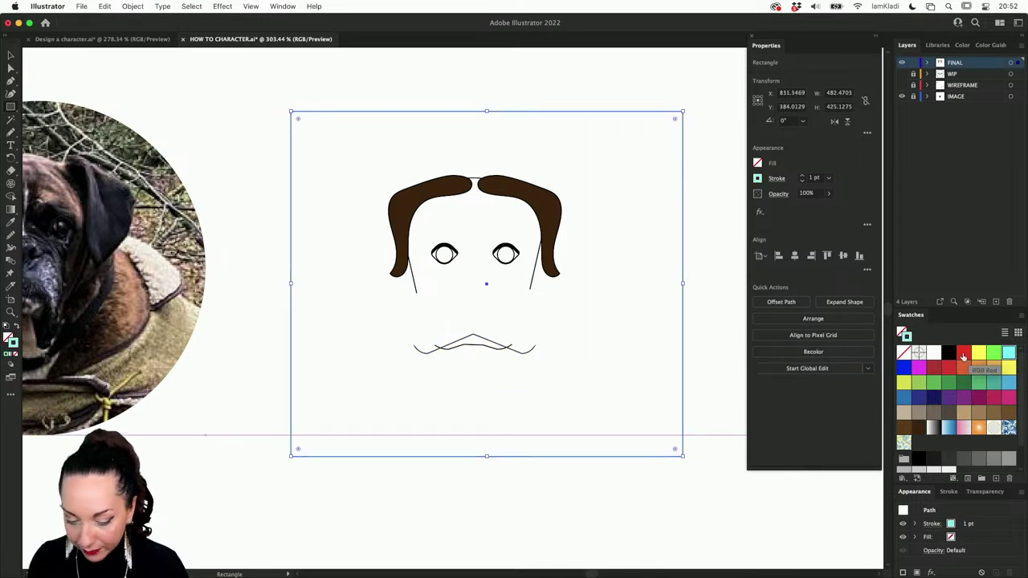
key(shift+x)
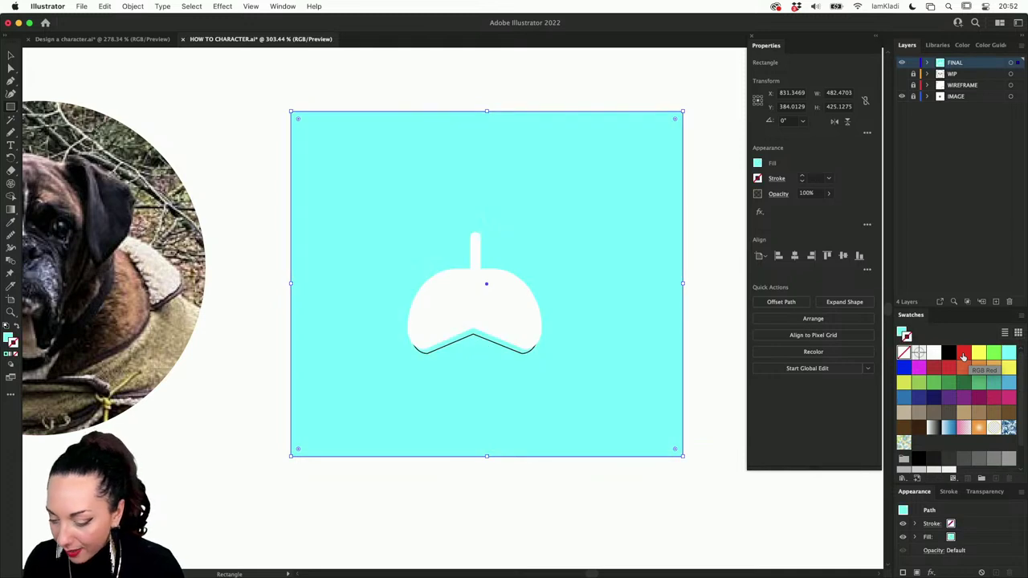
click(965, 369)
key(super+shift+bracketleft)
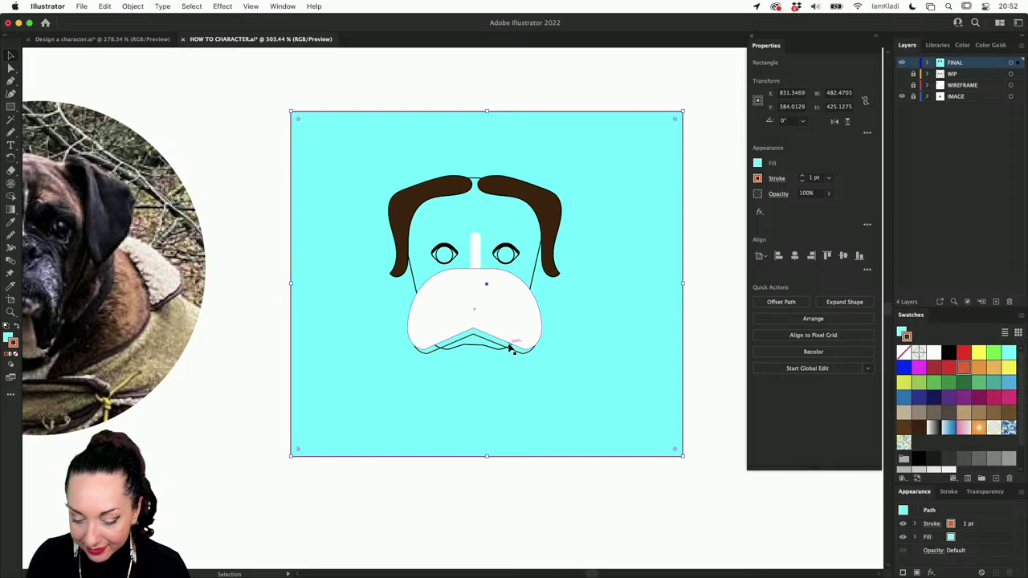
scroll(510, 344, up, 3)
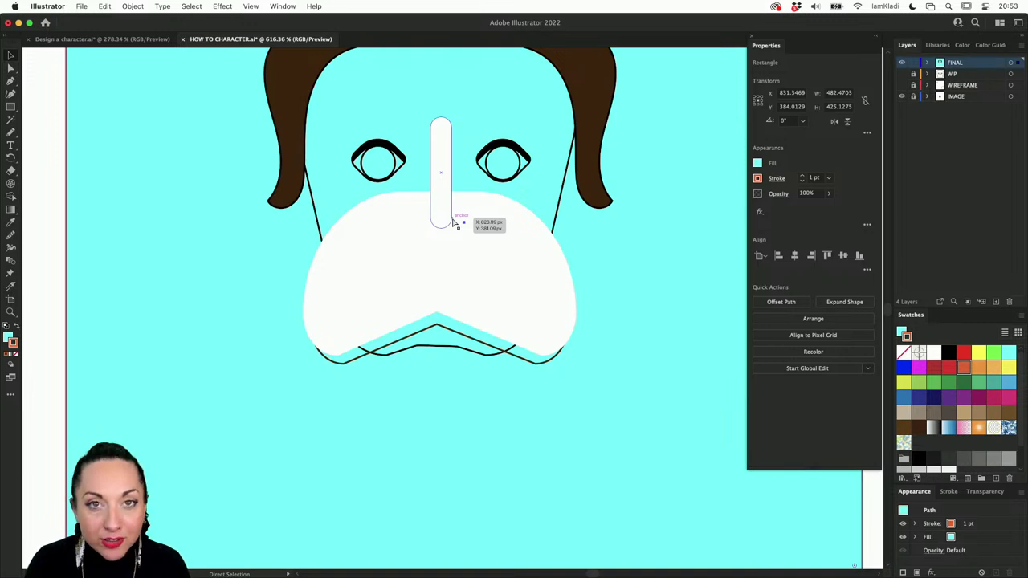
Select the nose shape in Outline view, comparing it against the colour preview.
key(super+y)
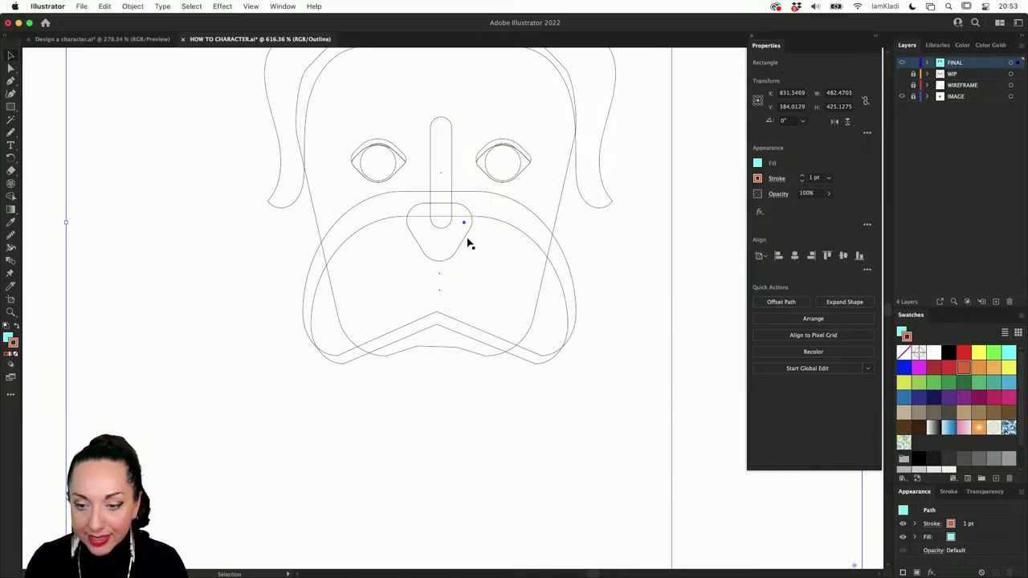
click(466, 241)
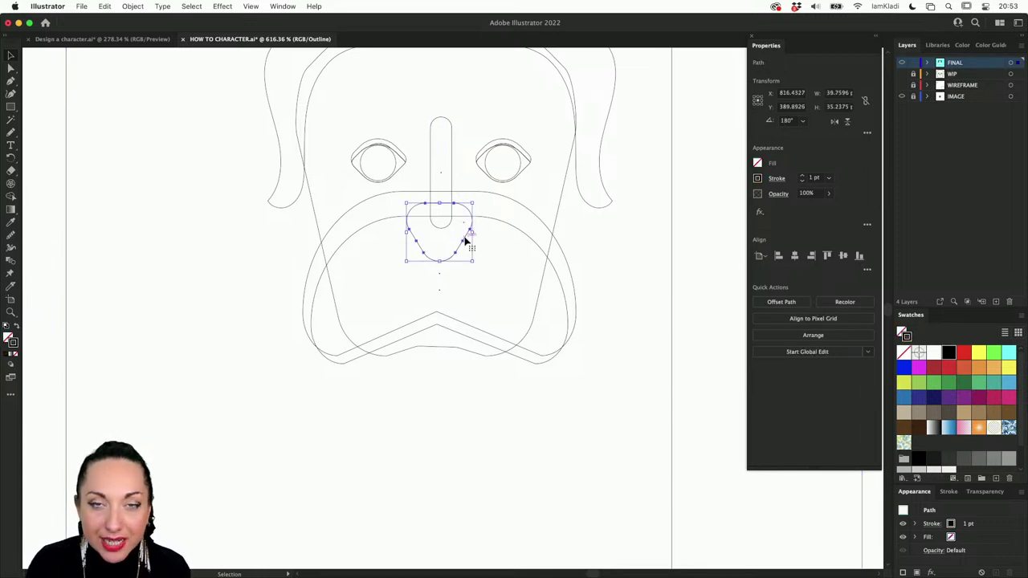
key(a)
key(super+y)
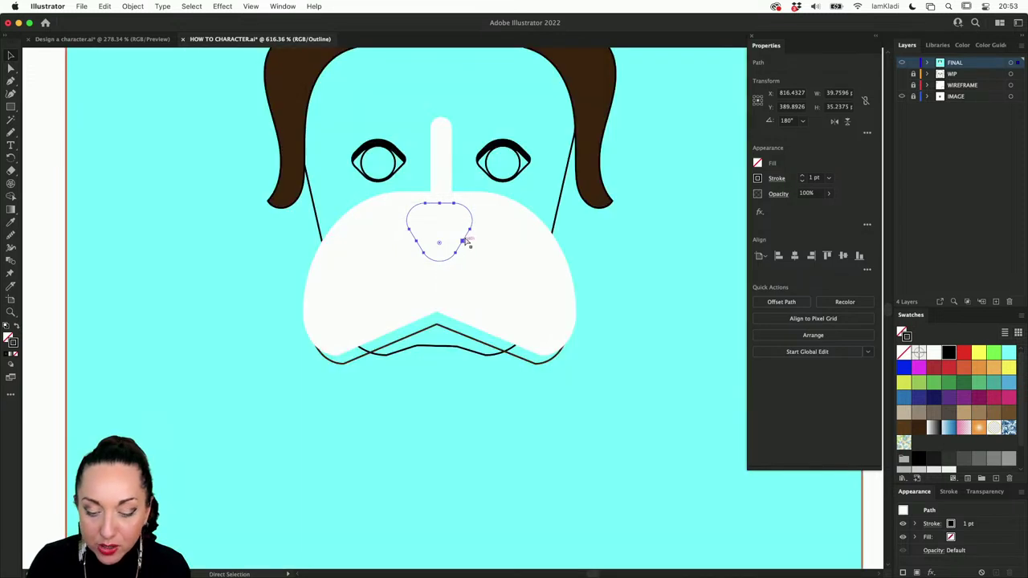
key(super+y)
key(super+y)
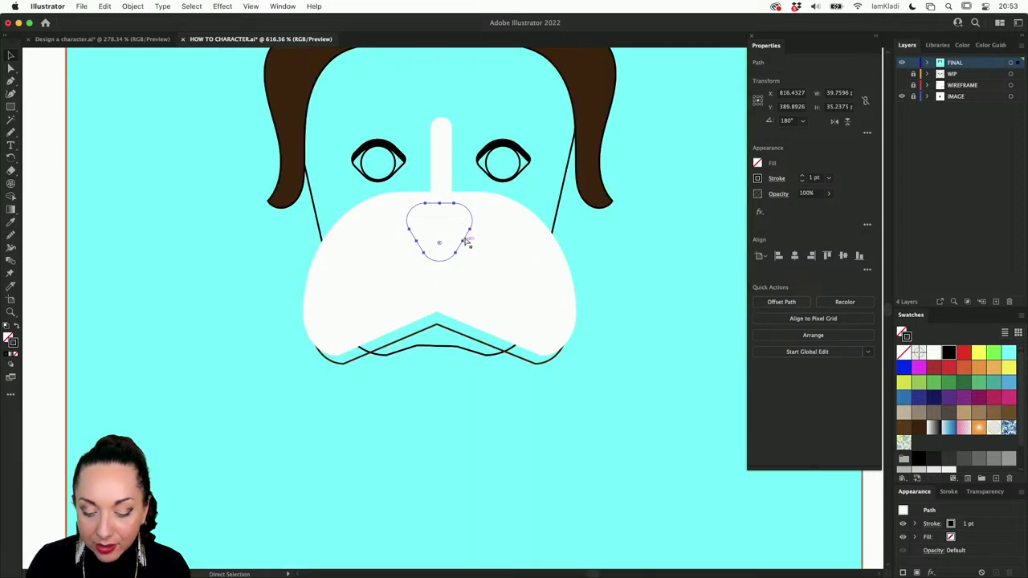
key(super+y)
key(v)
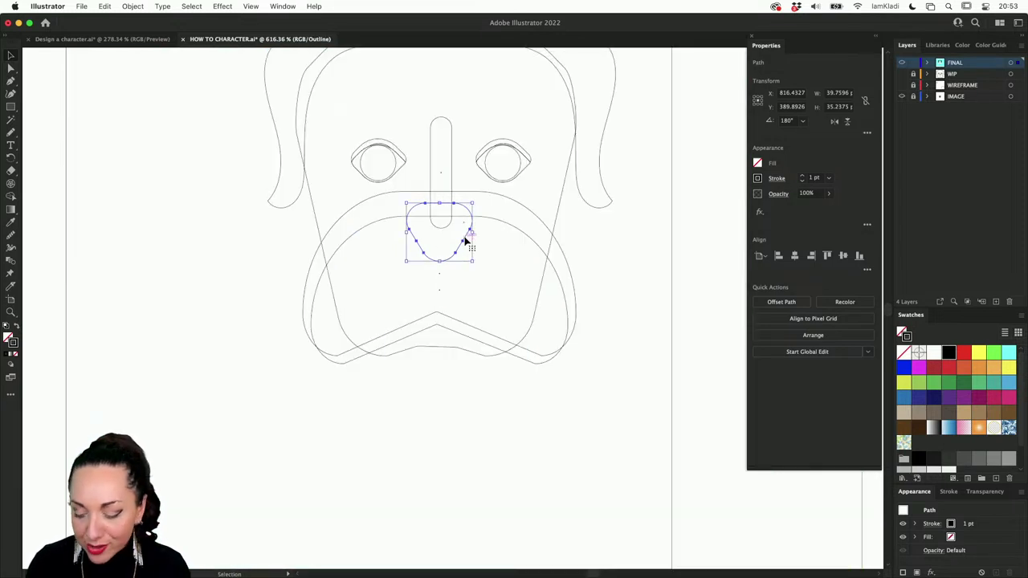
Swap the nose's fill and stroke so it becomes solid black with no outline.
double_click(950, 358)
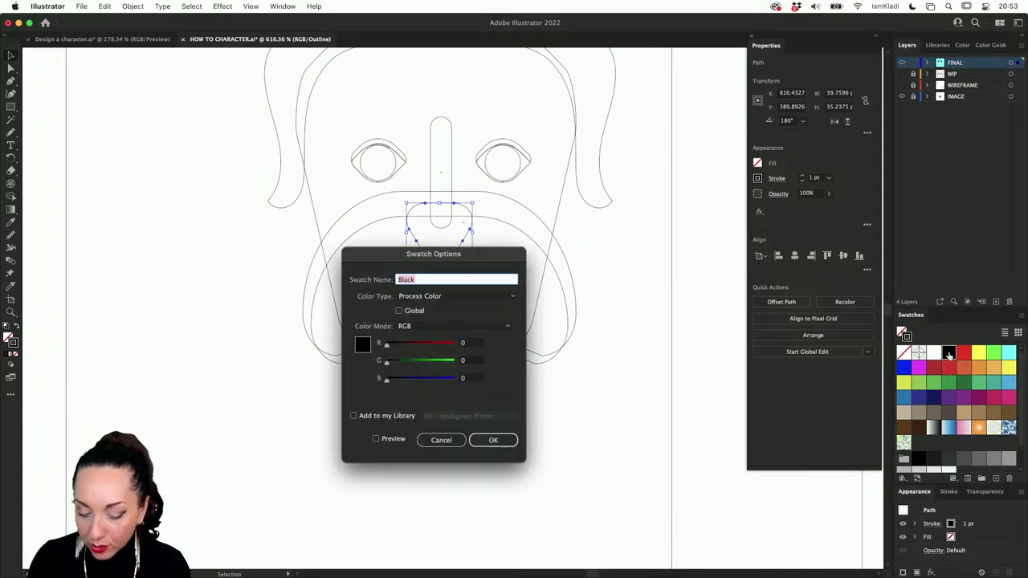
click(442, 439)
key(a)
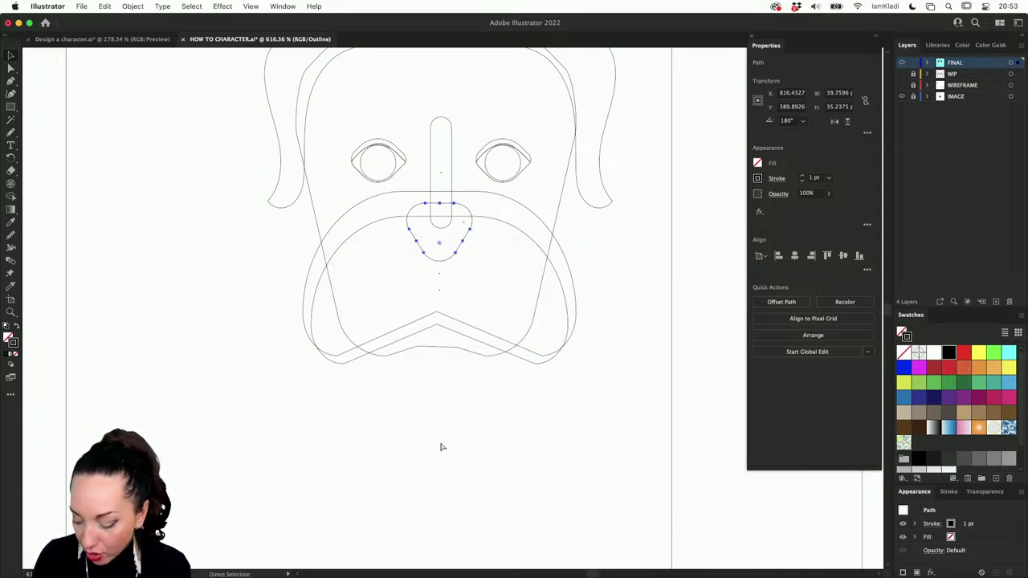
key(v)
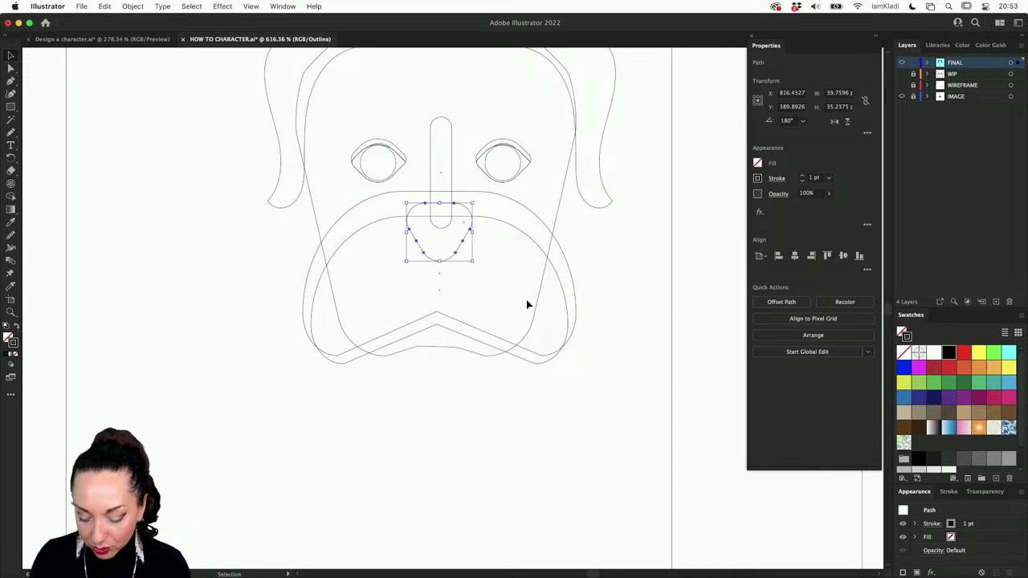
key(super+y)
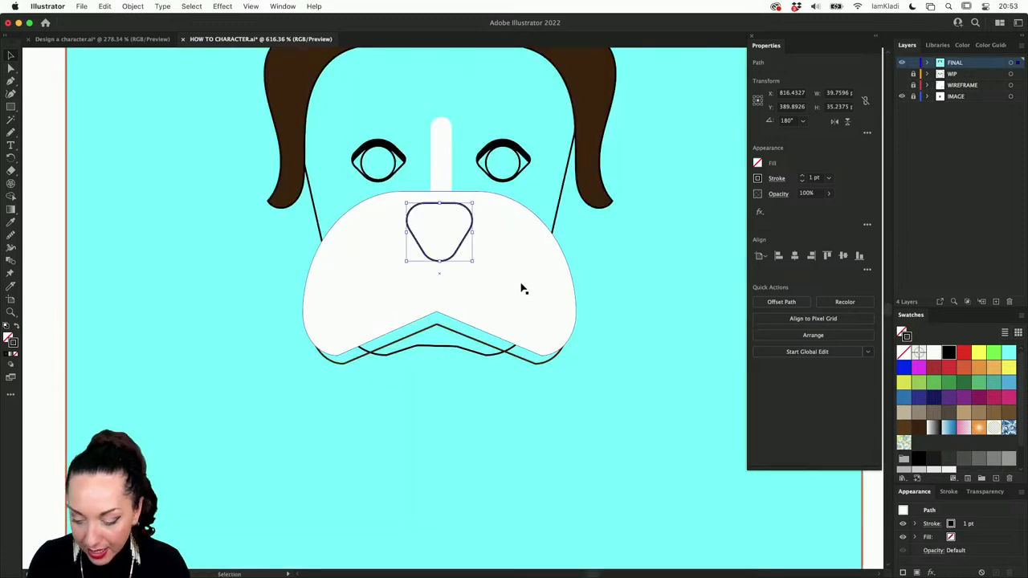
key(shift+x)
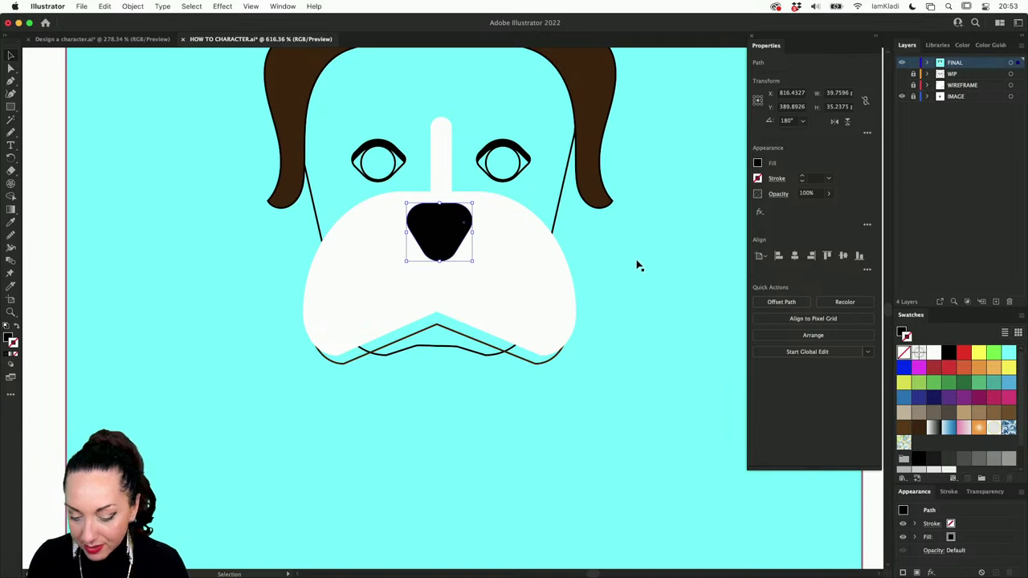
click(615, 294)
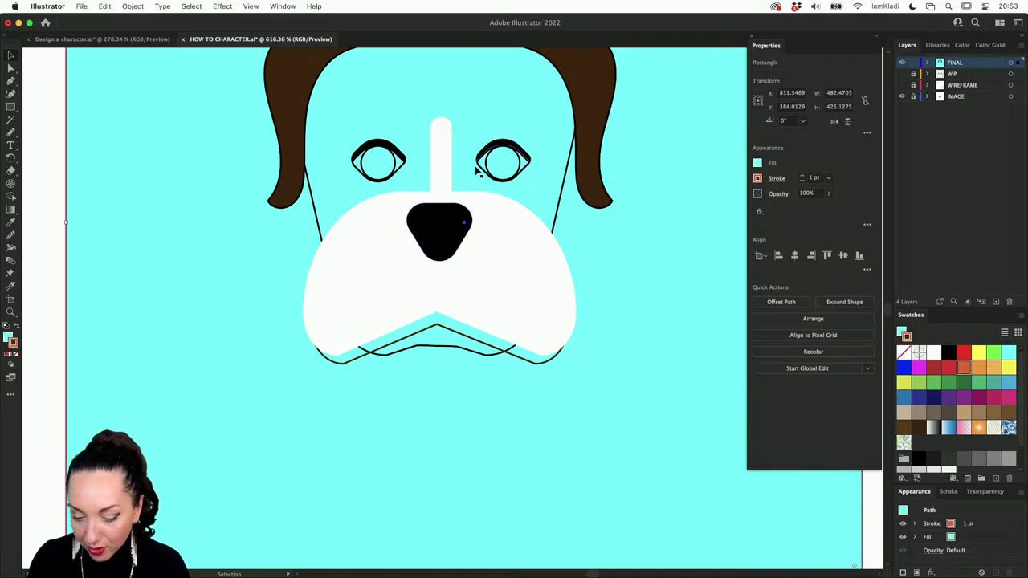
Turn both inner eye circles into solid black pupils by swapping fill and stroke.
click(396, 167)
shift+click(520, 161)
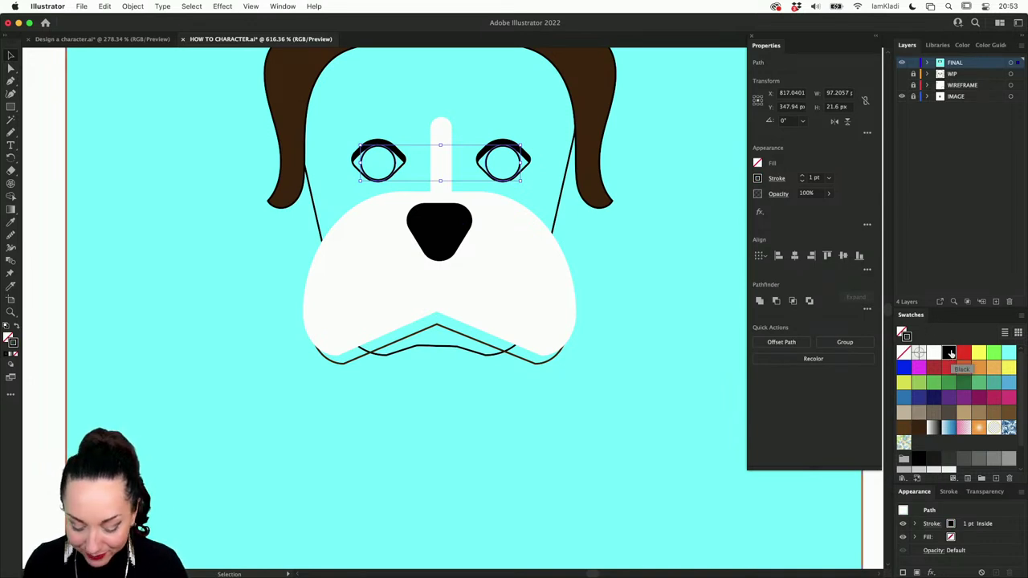
key(shift+x)
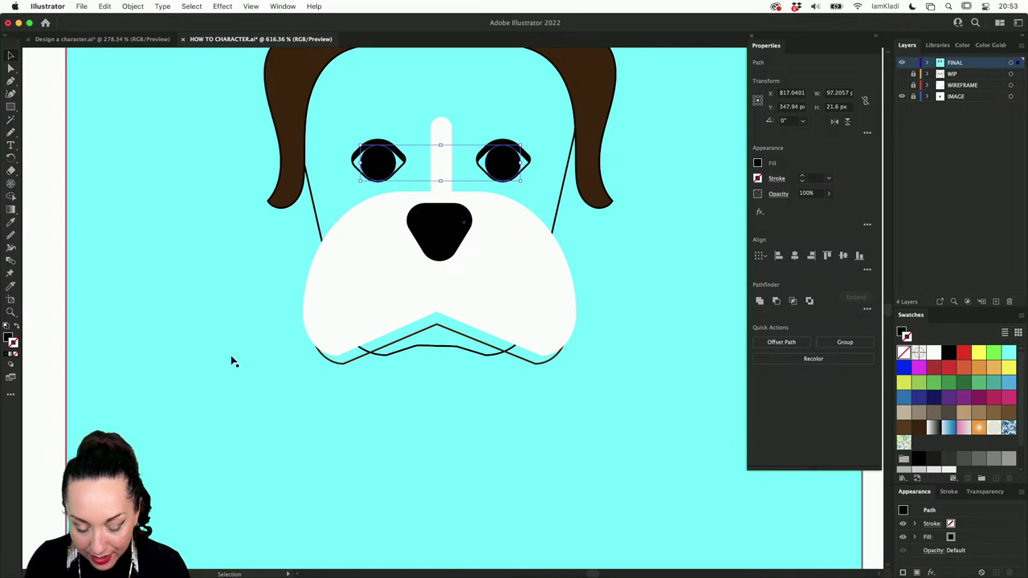
Fill both outer eye shapes around the pupils with white.
click(7, 337)
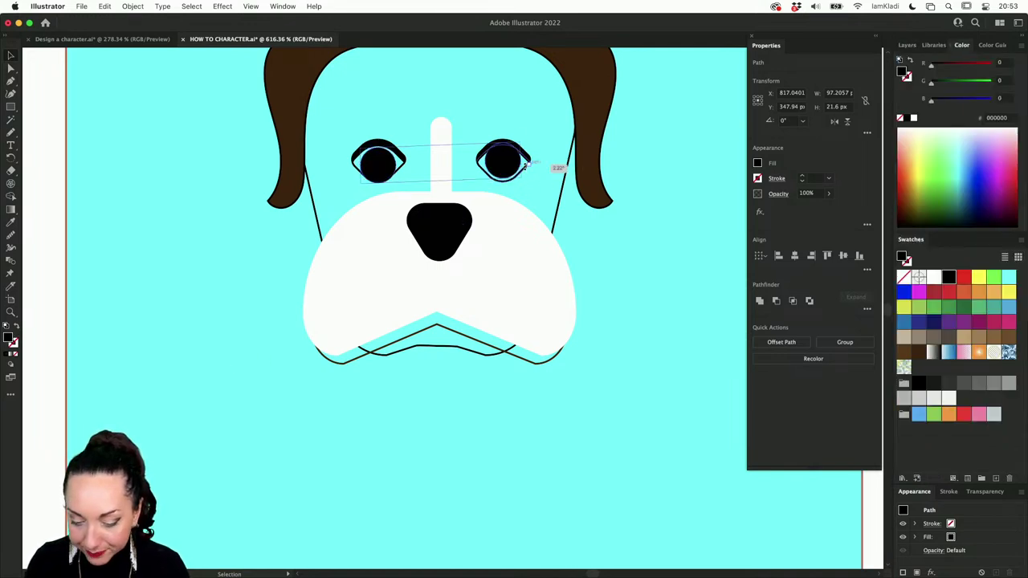
click(528, 161)
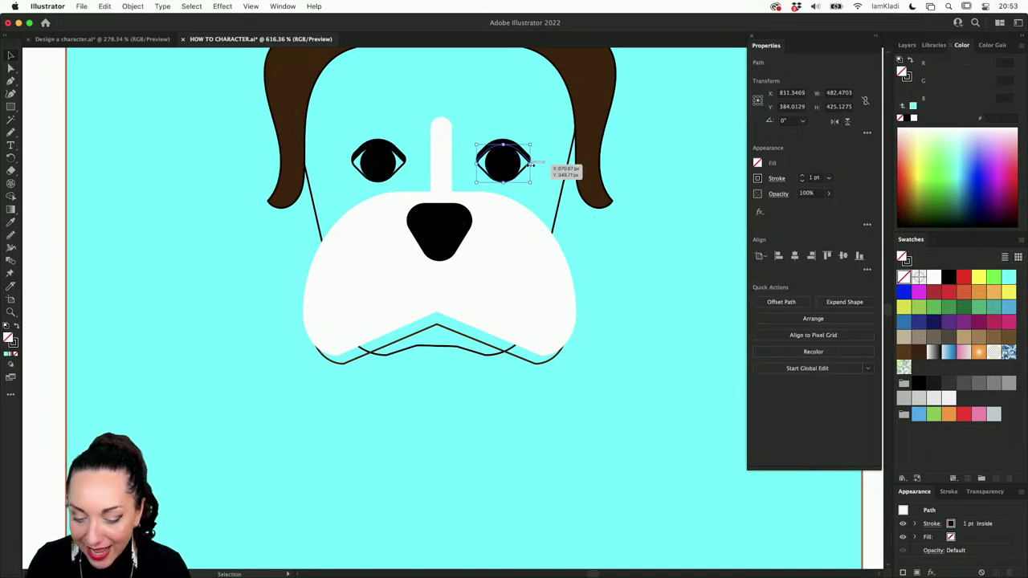
shift+click(404, 166)
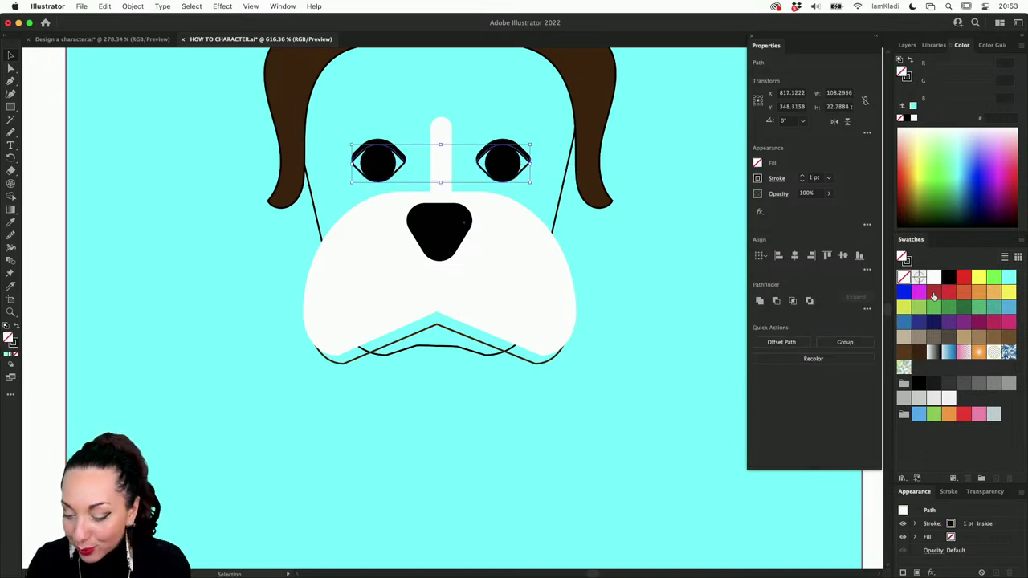
click(933, 277)
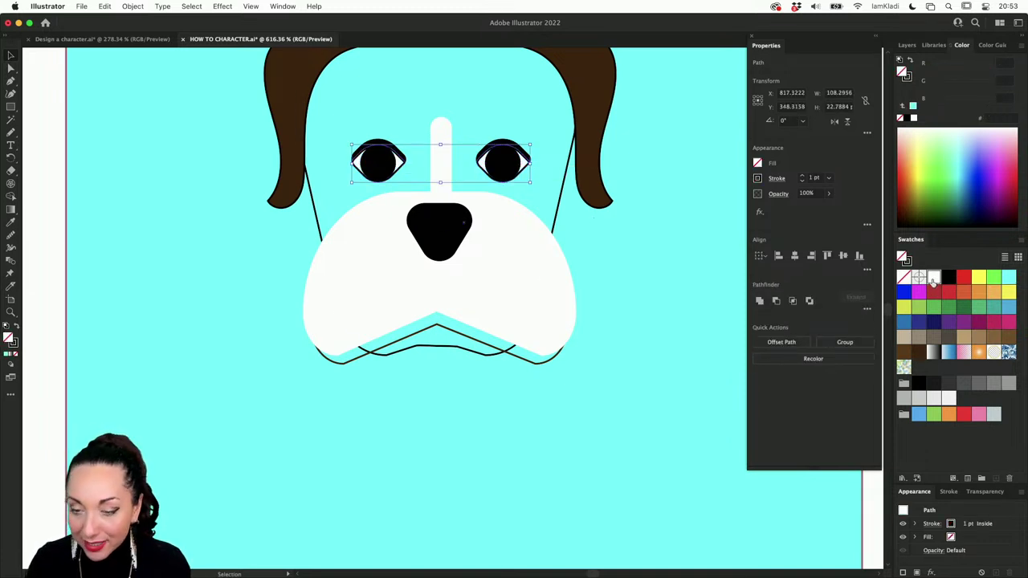
click(551, 231)
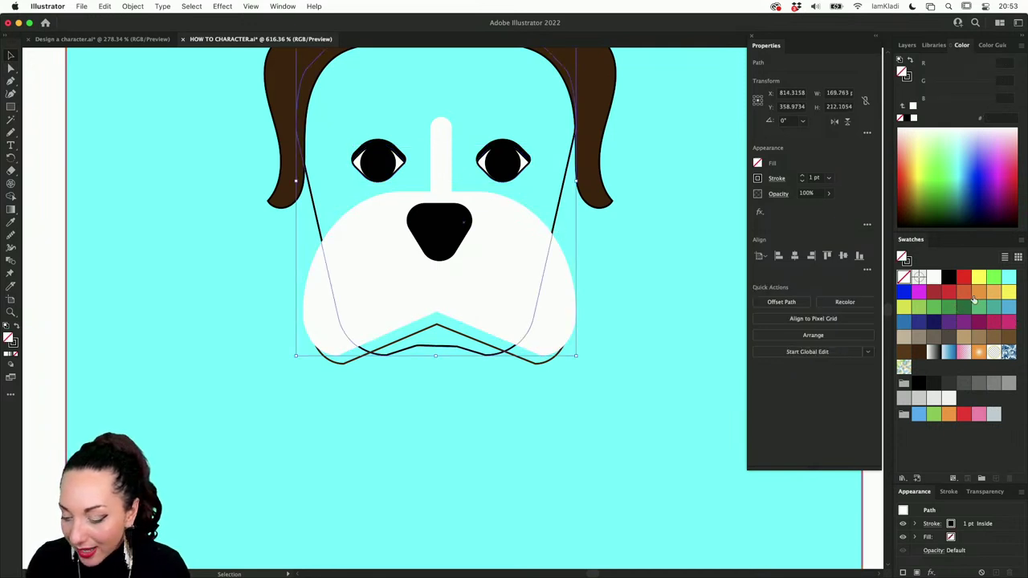
Fill the head shape with the tan swatch, leaving the shapes in place.
click(964, 337)
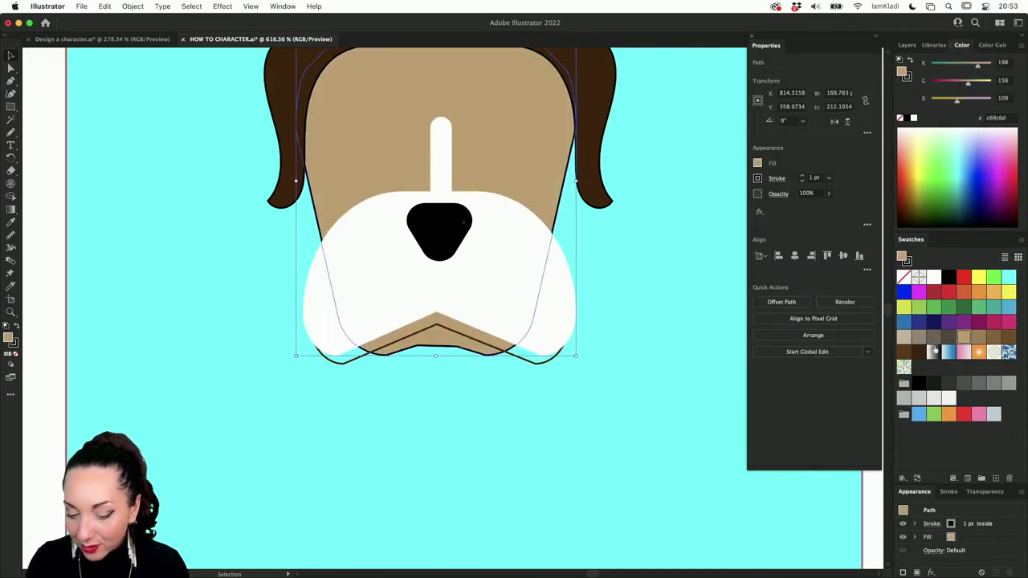
key(super+a)
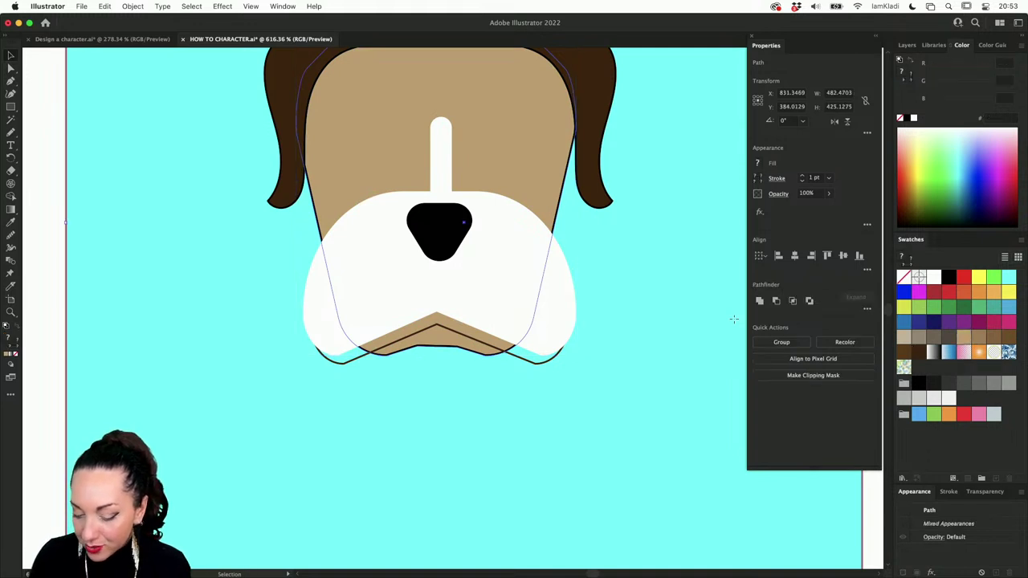
key(super+shift+m)
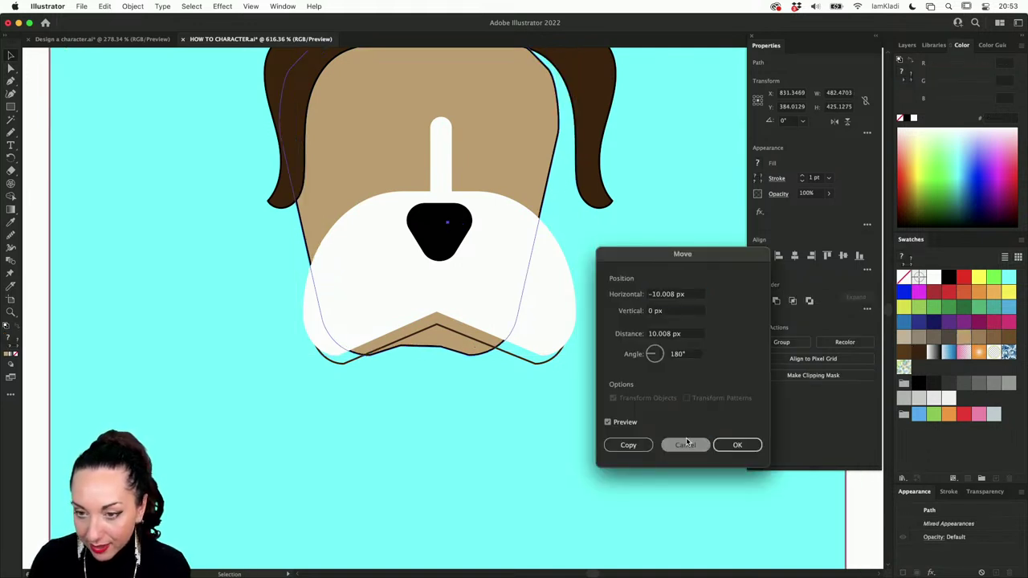
click(686, 445)
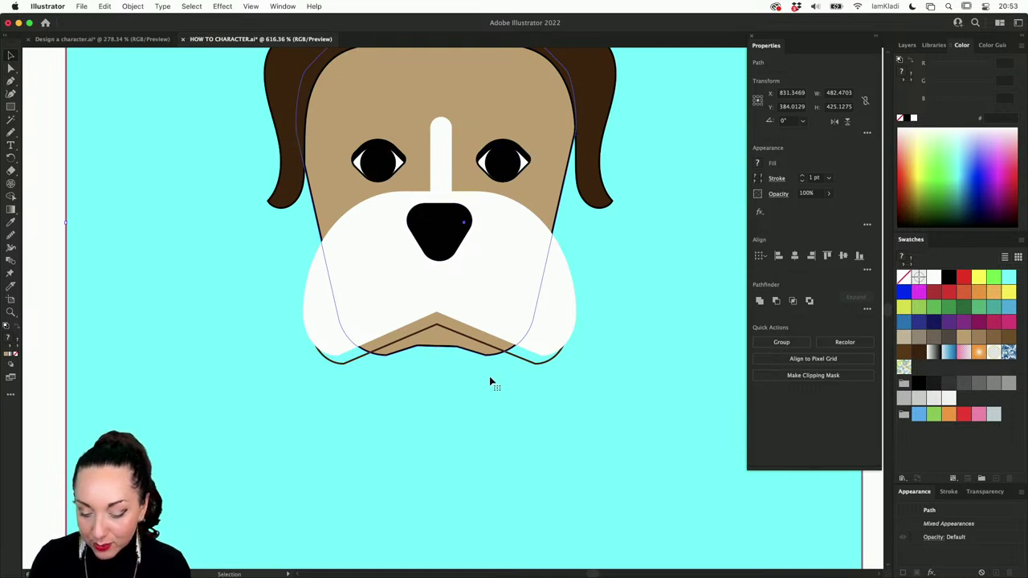
Colour the jaw shape behind the muzzle with the ear's dark brown using the Eyedropper.
click(541, 363)
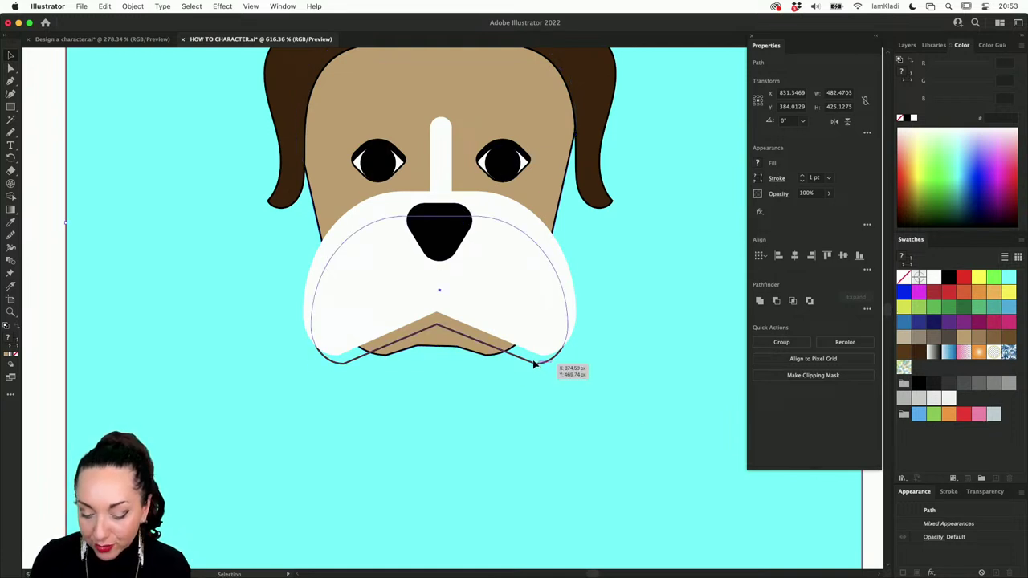
key(i)
click(598, 105)
key(v)
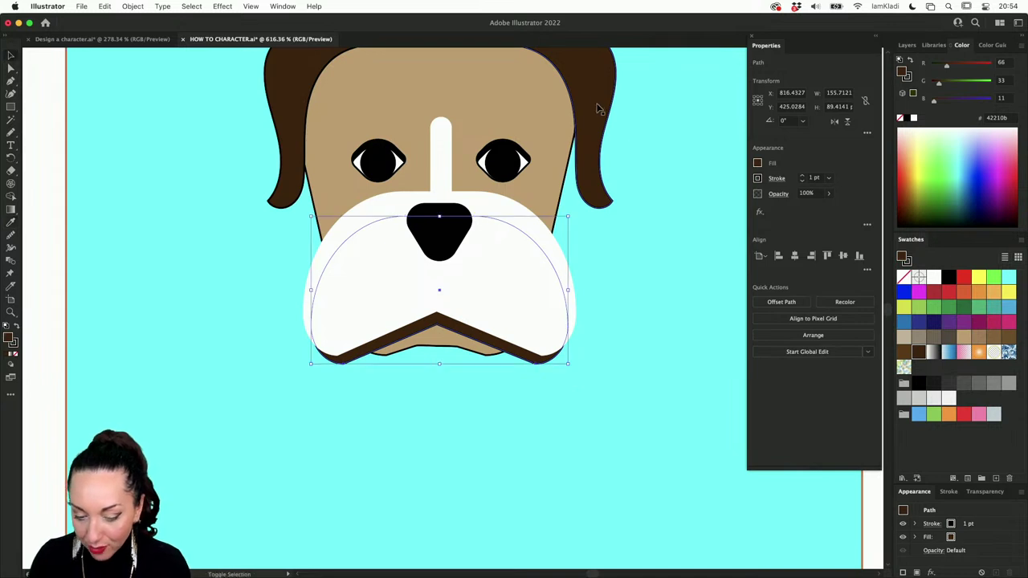
shift+click(598, 106)
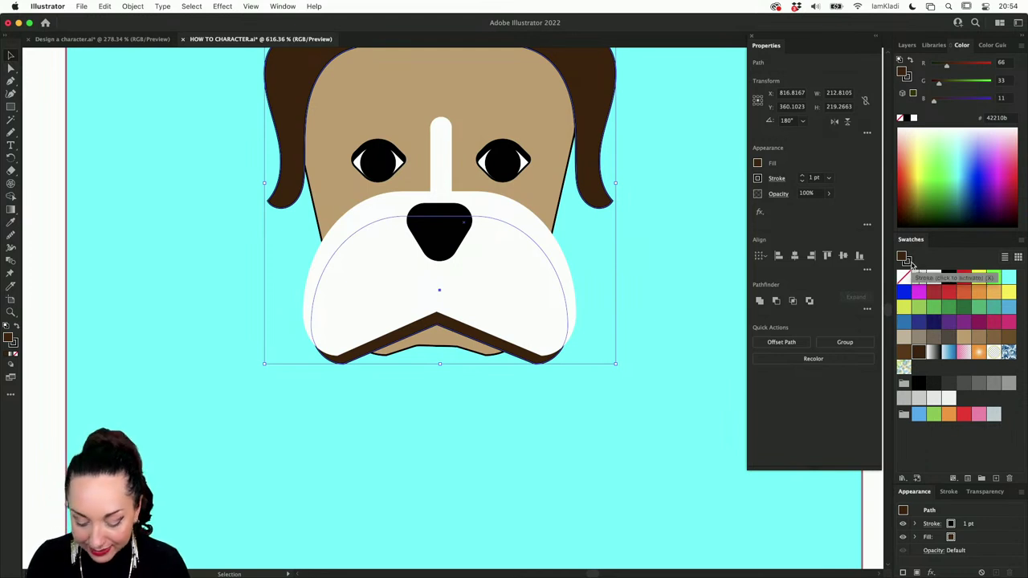
Set the tan head shape's stroke to None.
click(911, 263)
click(522, 197)
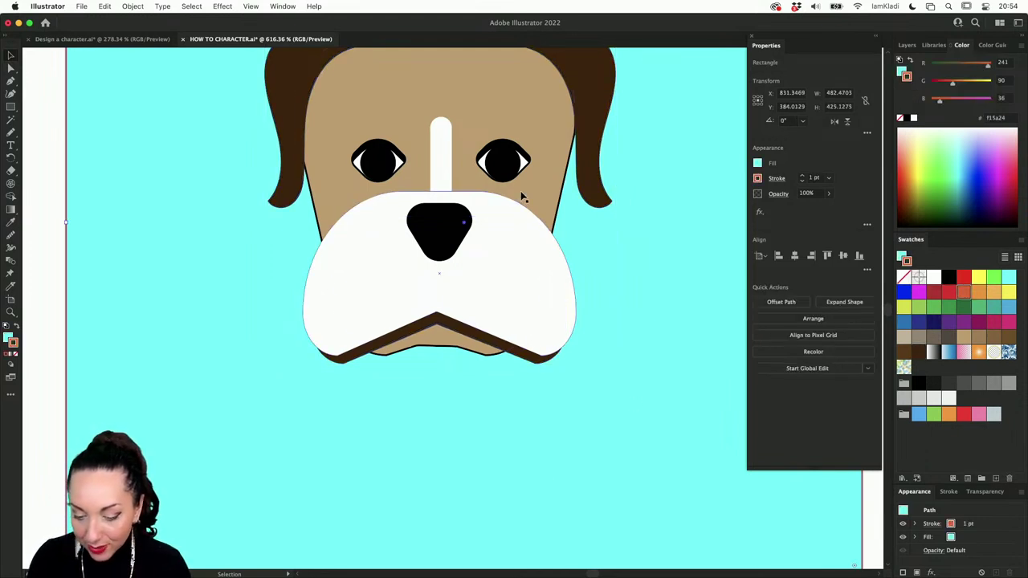
click(556, 141)
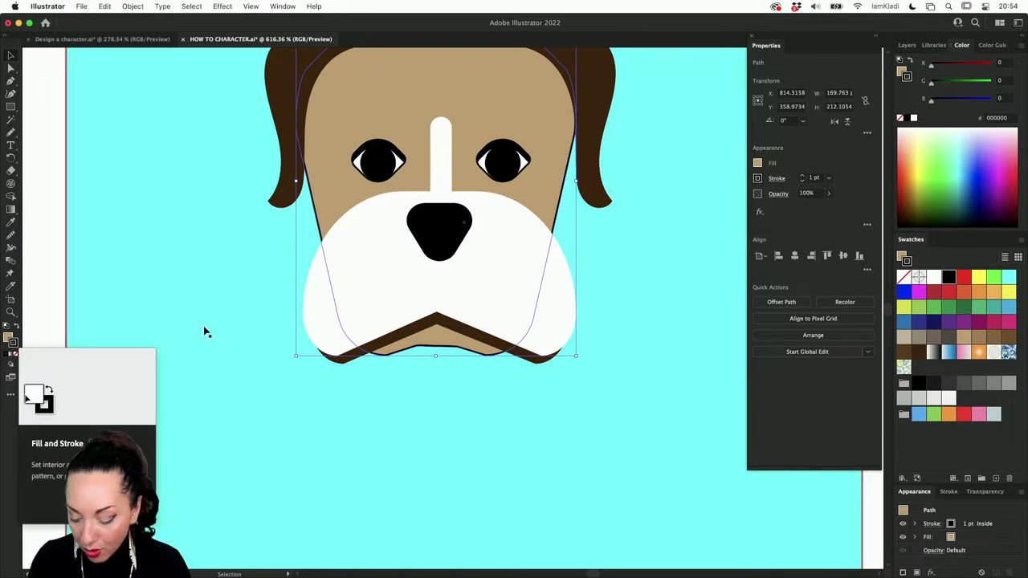
key(slash)
Nudge the left ear into position and delete the right ear.
scroll(435, 370, down, 5)
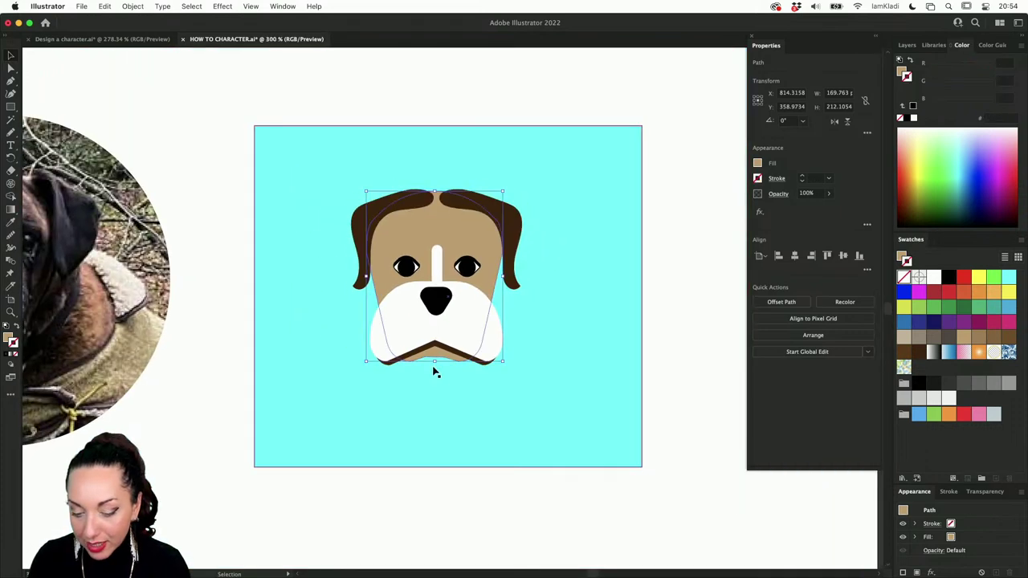
click(416, 450)
scroll(443, 176, down, 2)
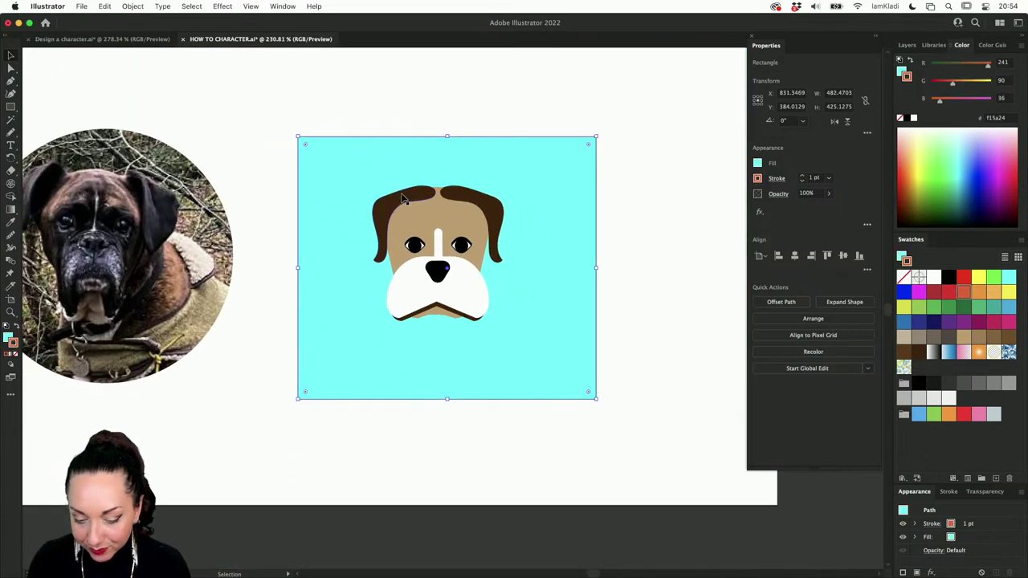
mouse_move(404, 198)
mouse_down()
mouse_move(374, 202)
mouse_move(403, 207)
mouse_up()
click(481, 194)
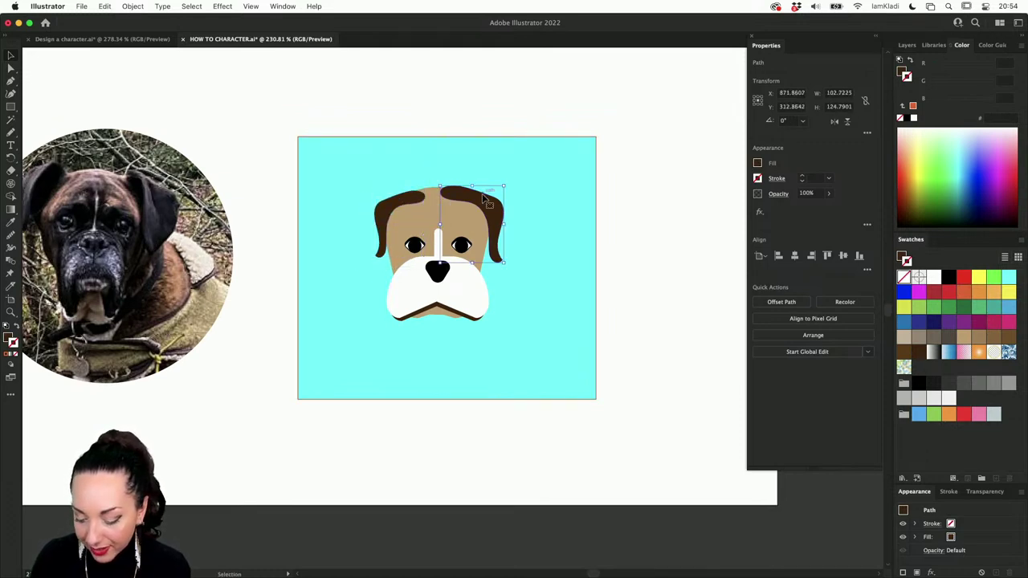
key(Delete)
Flip the left ear horizontally and place a copy on the head's right side.
click(419, 197)
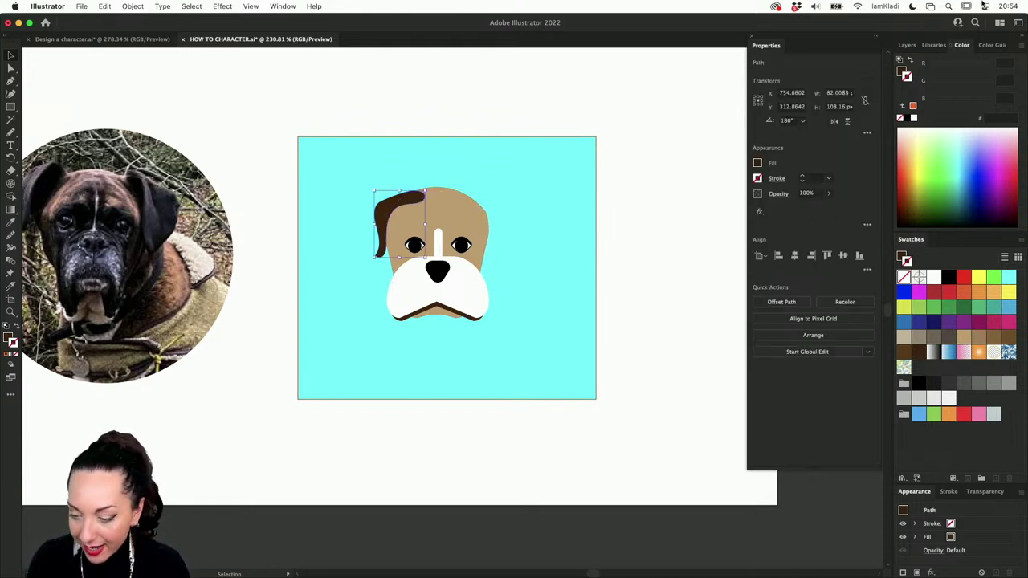
click(835, 121)
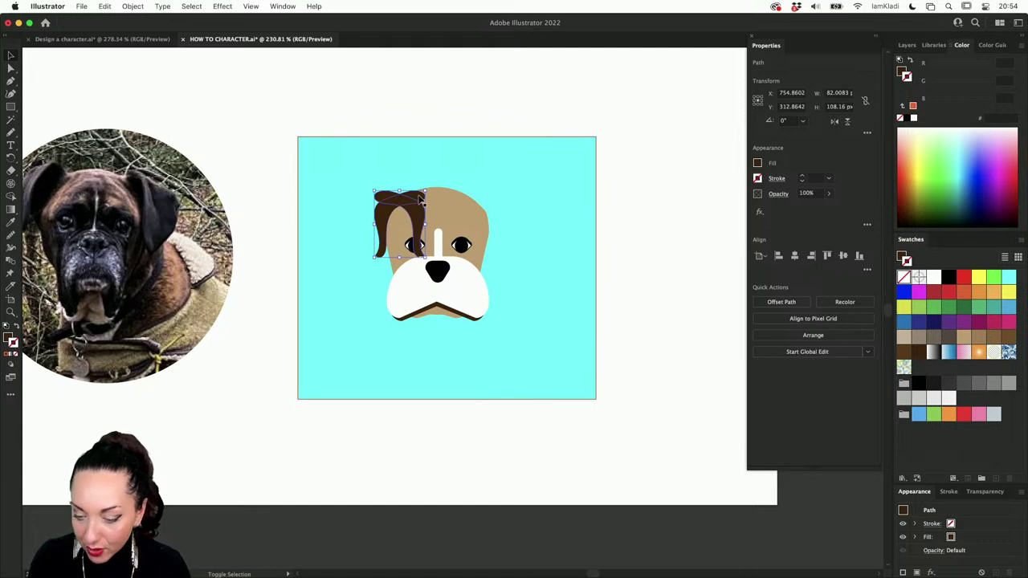
mouse_move(401, 198)
mouse_down()
mouse_move(457, 198)
mouse_move(419, 198)
mouse_up()
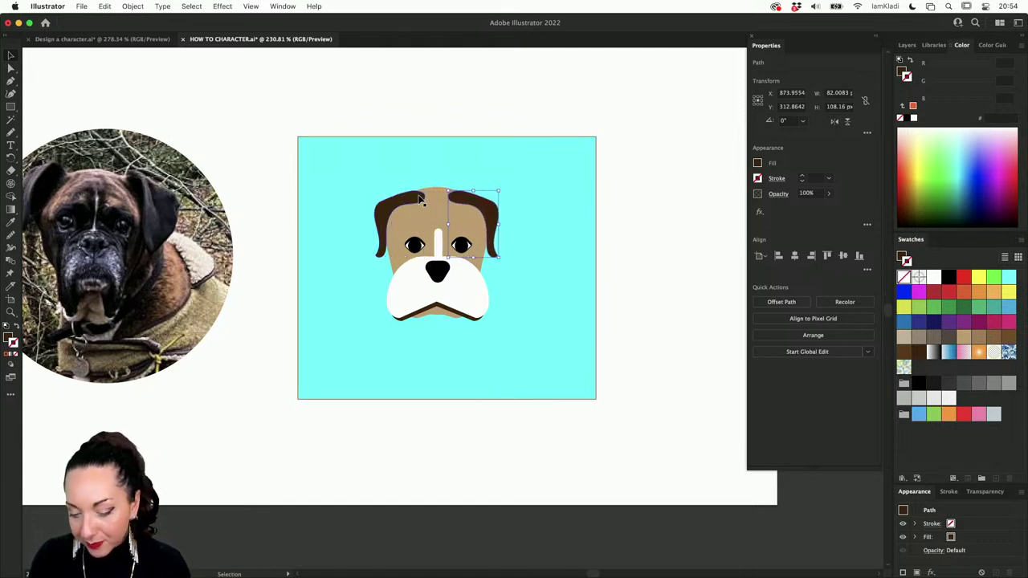
click(533, 201)
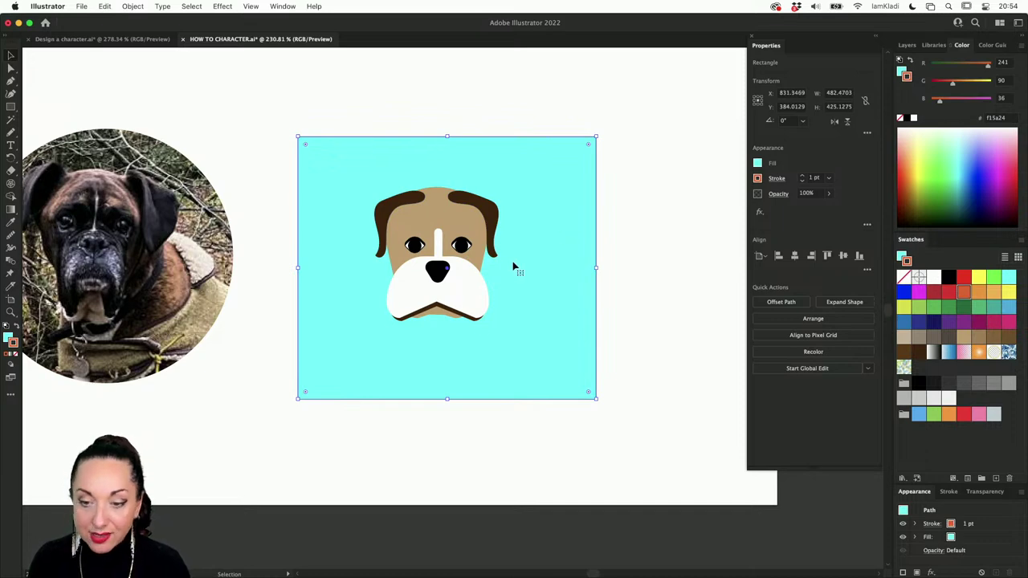
Try reflecting the right eye shape and apply the muzzle's white to the small circle.
click(470, 246)
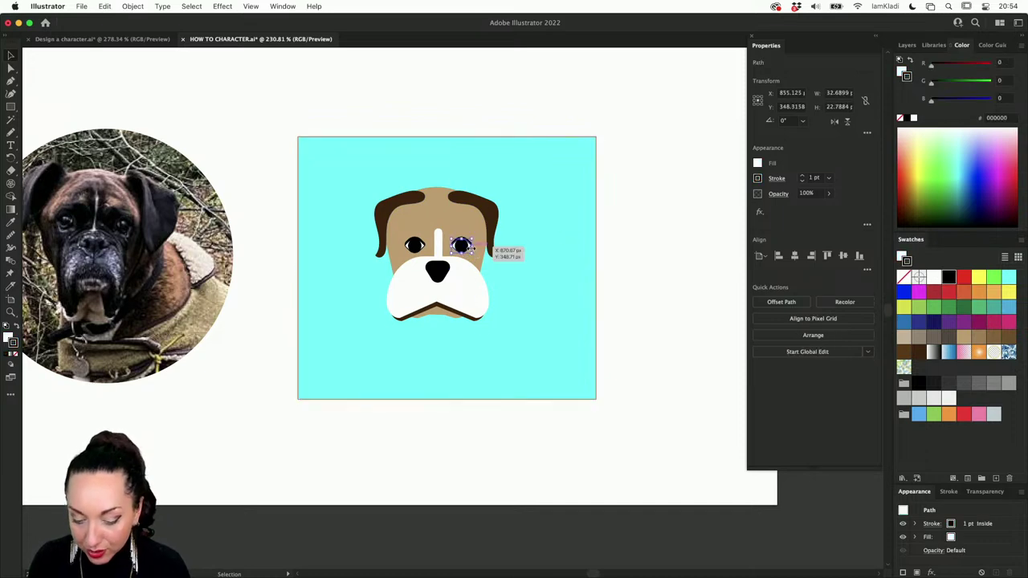
scroll(461, 236, up, 4)
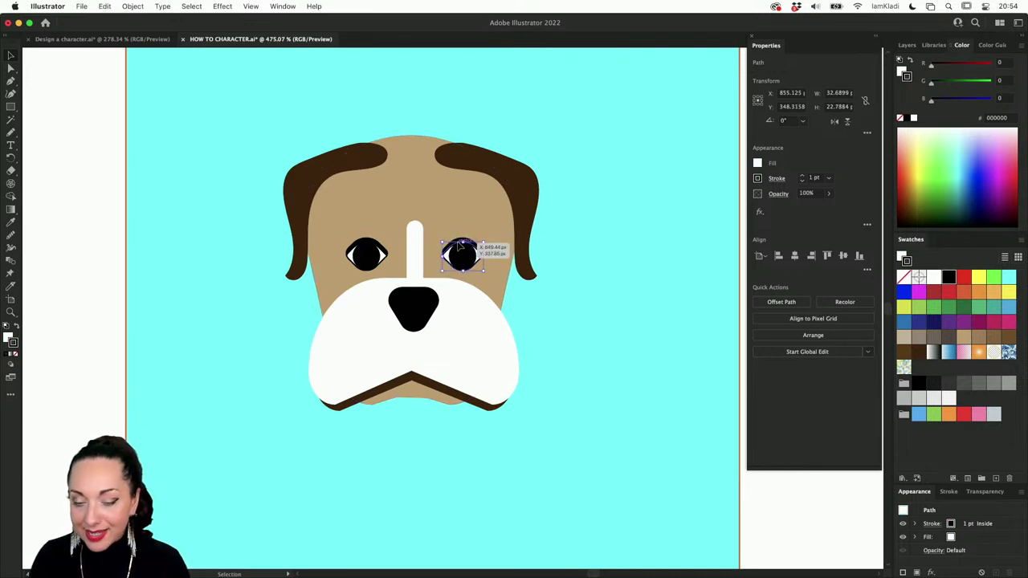
scroll(460, 246, up, 5)
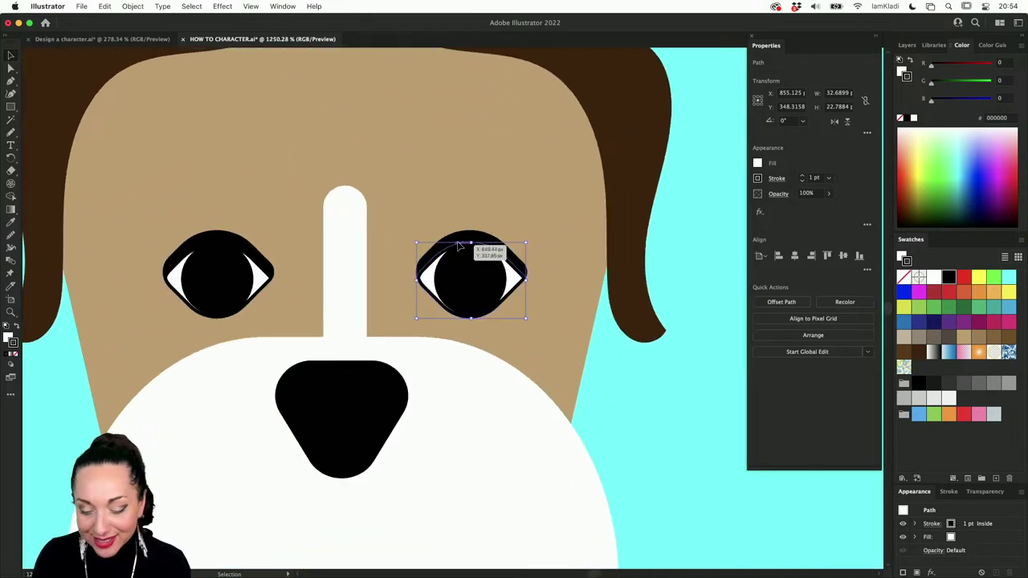
key(o)
drag(479, 255, 498, 276)
key(l)
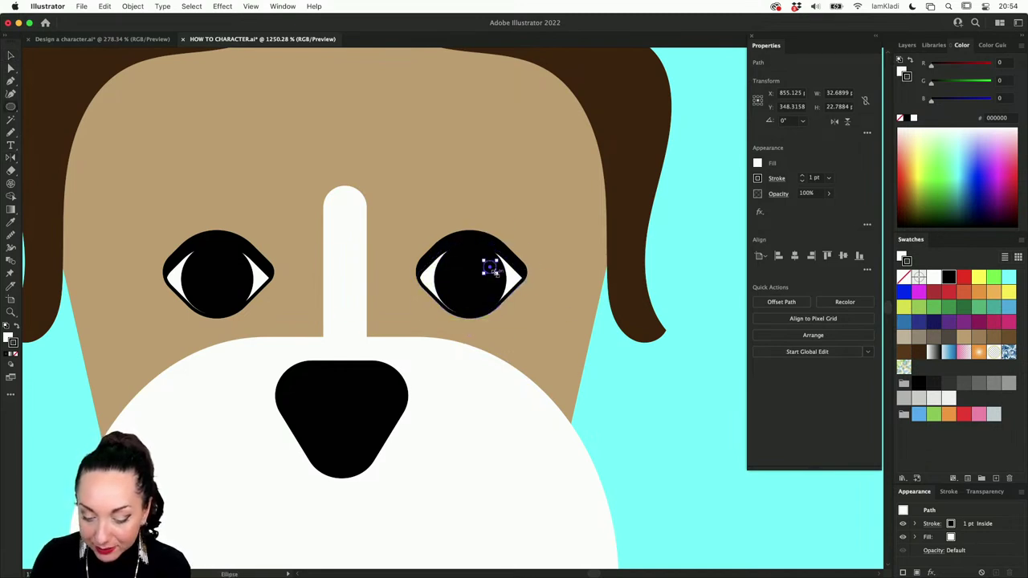
key(i)
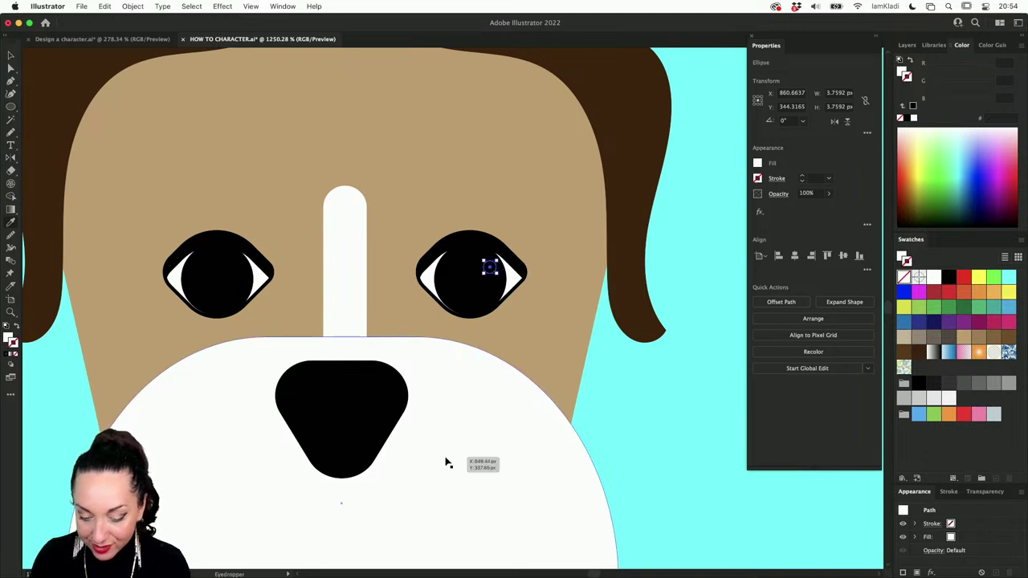
key(v)
click(447, 460)
Draw a small white highlight circle at the top of the right pupil.
click(492, 271)
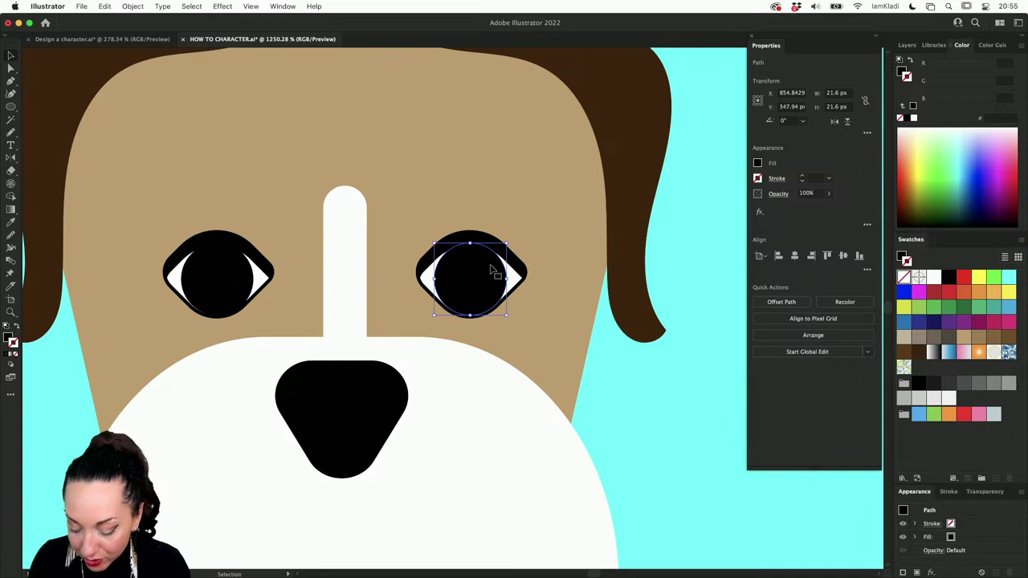
key(l)
drag(475, 257, 493, 275)
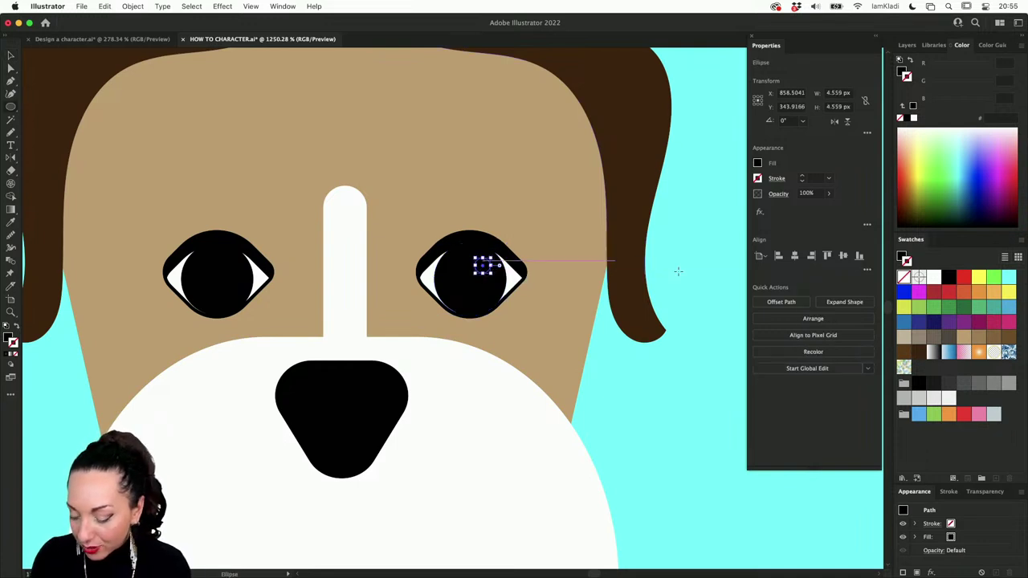
click(935, 277)
key(shift+x)
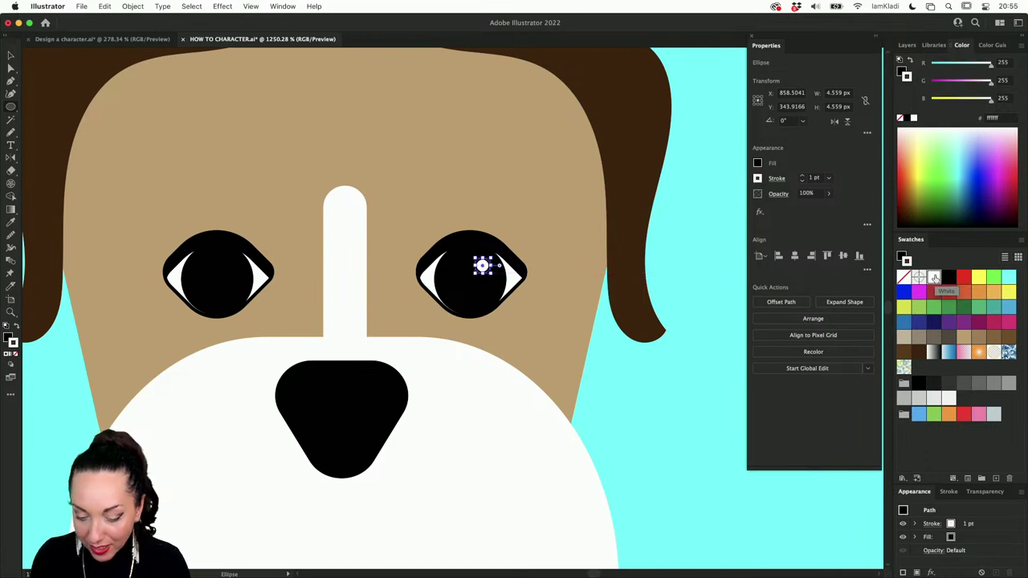
key(v)
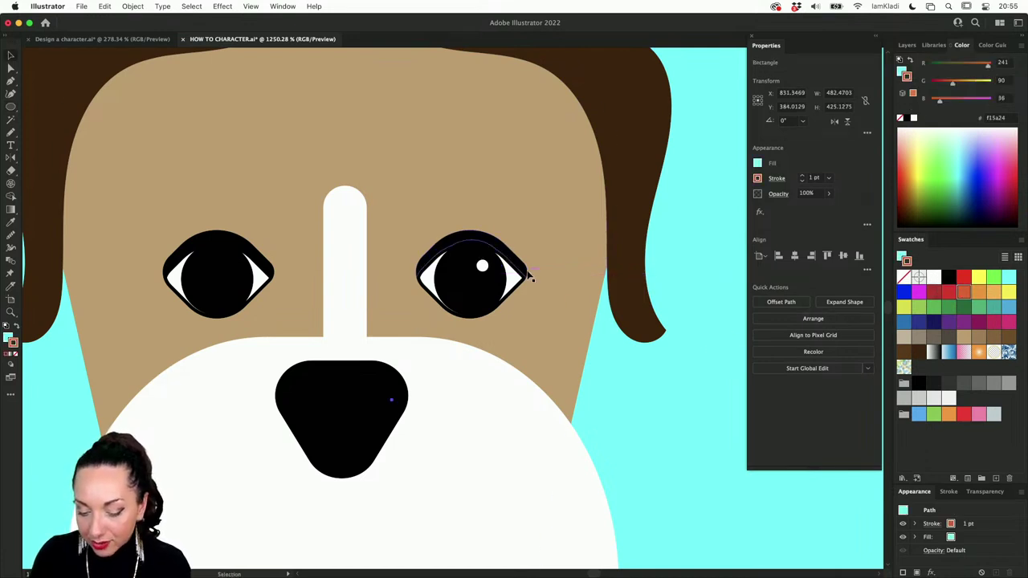
Duplicate the highlight circle as a second dot just below it.
click(483, 266)
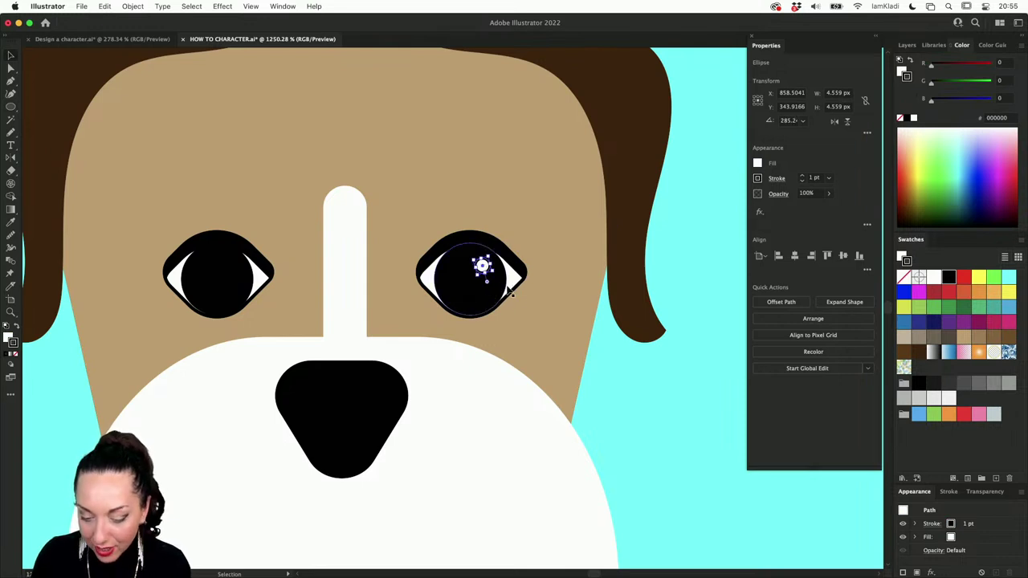
click(483, 266)
click(483, 267)
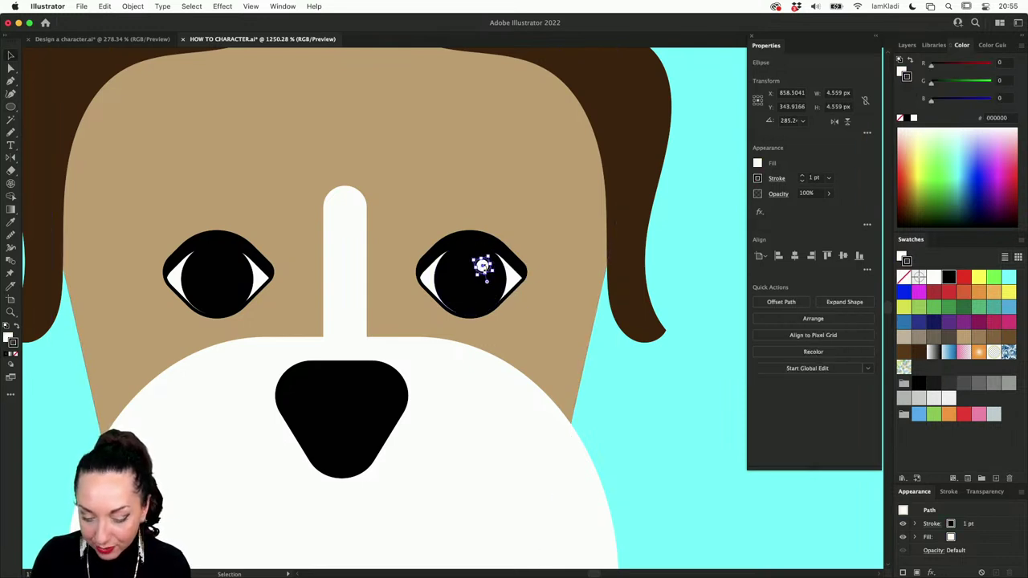
scroll(490, 269, up, 5)
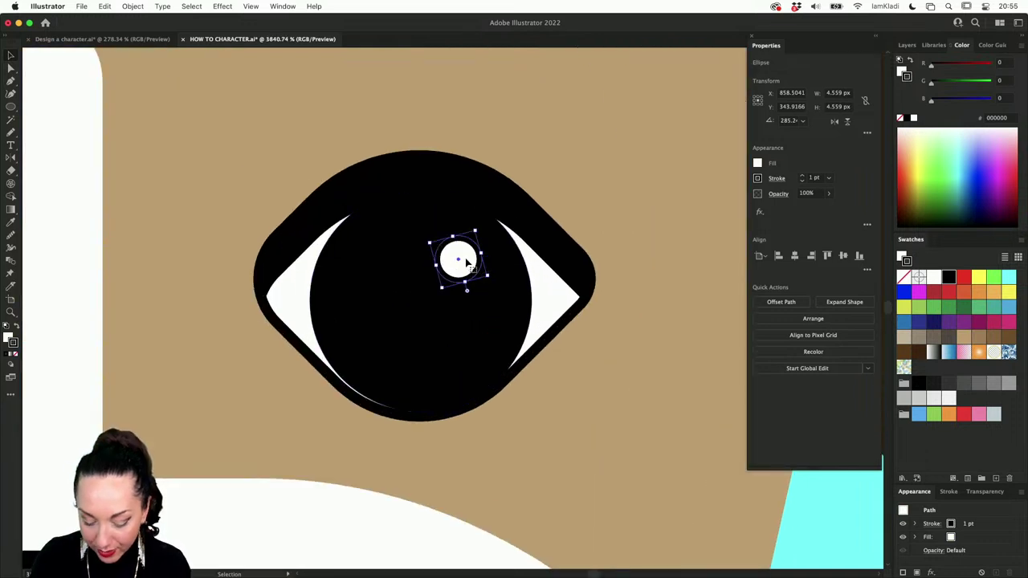
drag(472, 268, 458, 343)
Copy both highlight dots into the left eye's pupil.
shift+click(459, 257)
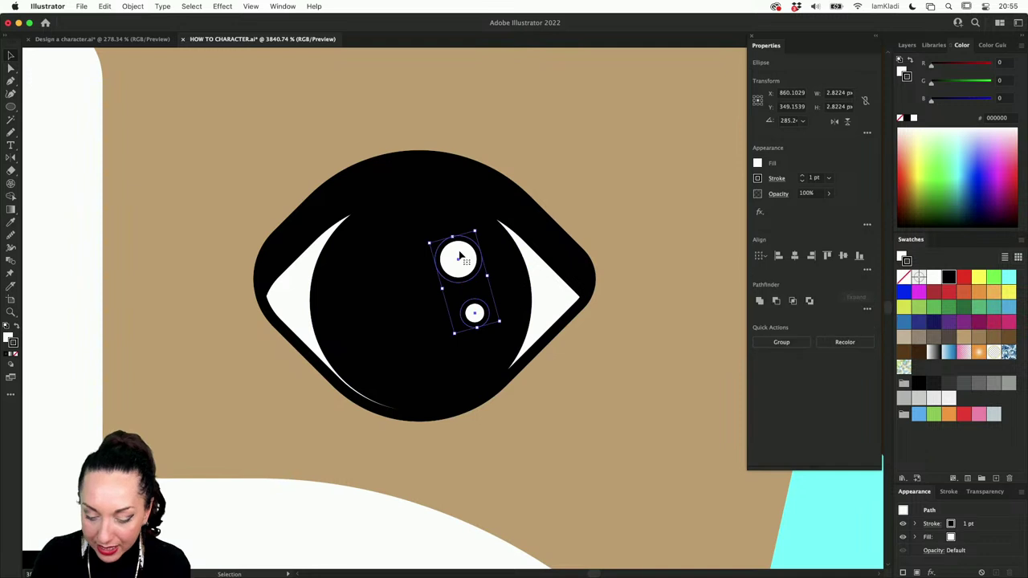
scroll(459, 256, down, 4)
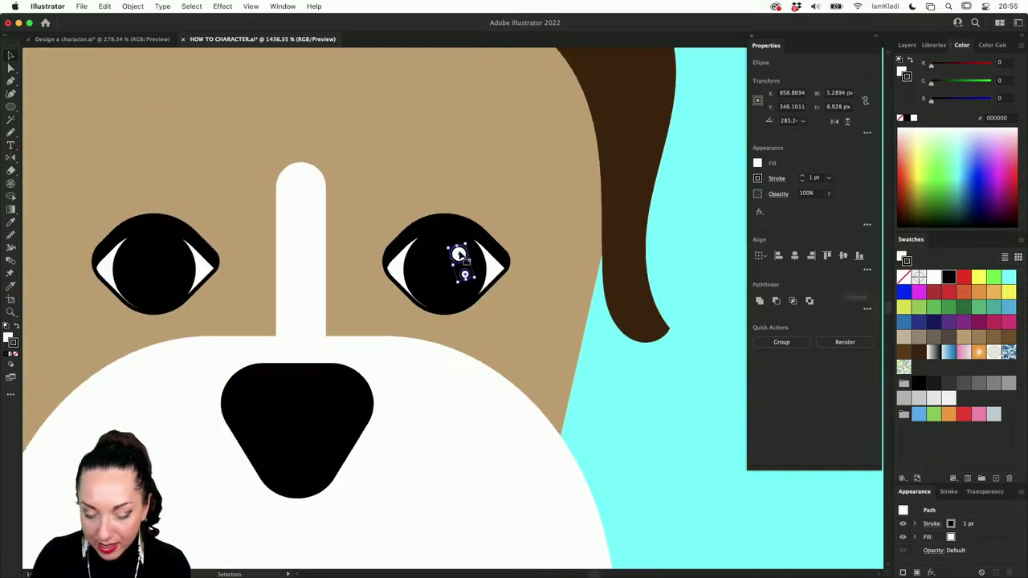
drag(459, 254, 138, 255)
scroll(292, 307, down, 6)
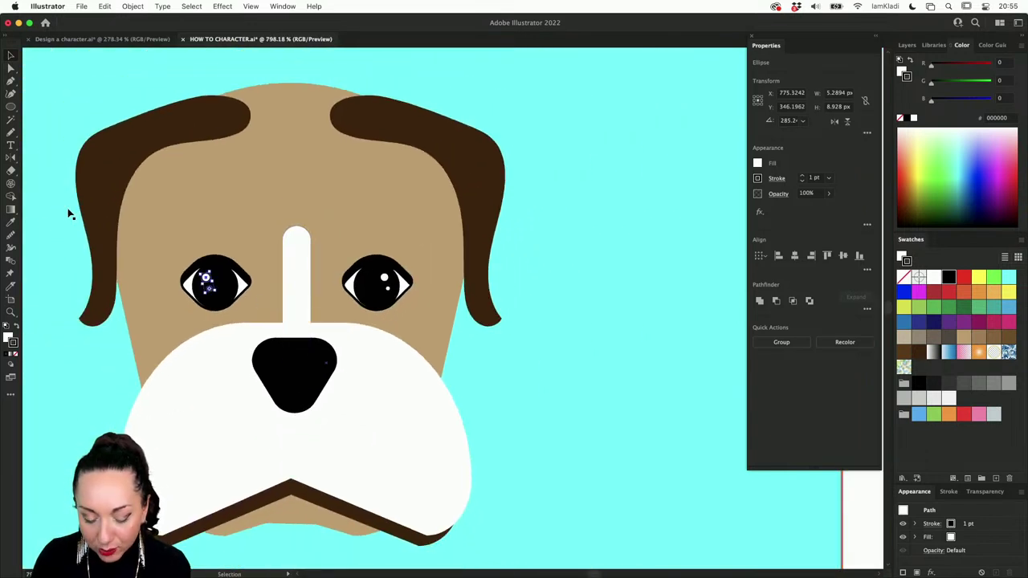
Select both eyes and enlarge them from their centre.
click(291, 303)
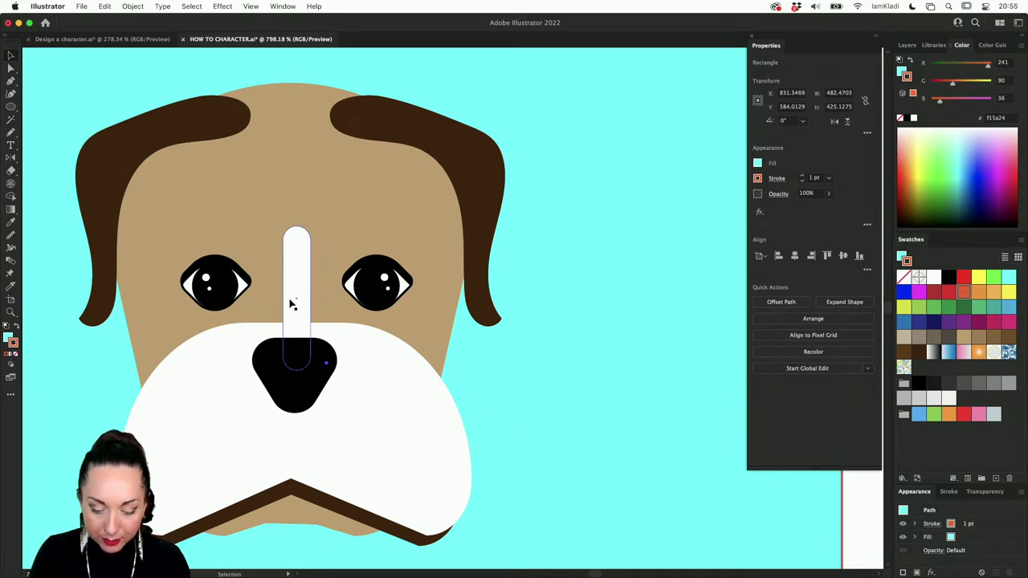
key(super+shift+a)
key(v)
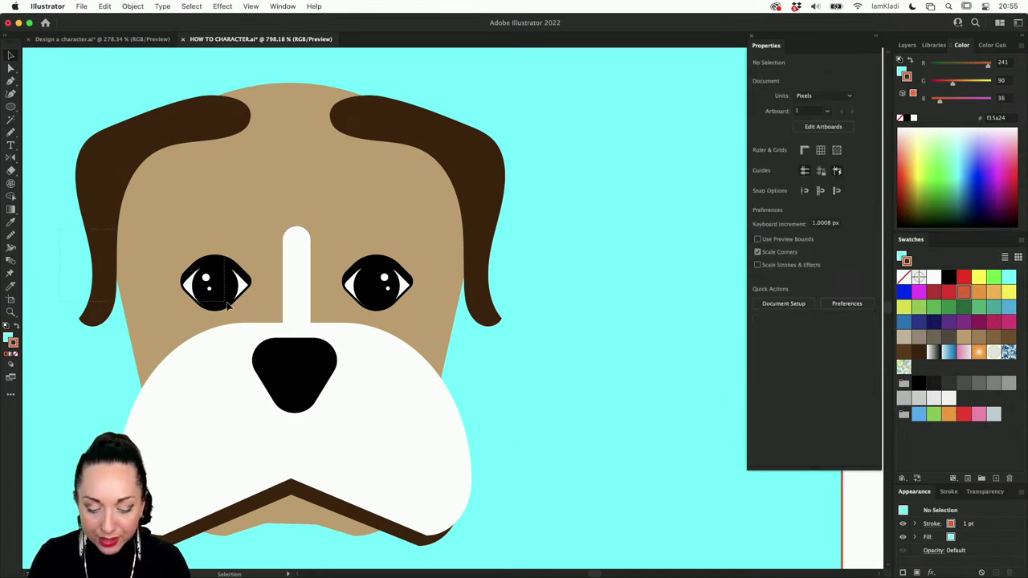
click(240, 187)
shift+click(209, 120)
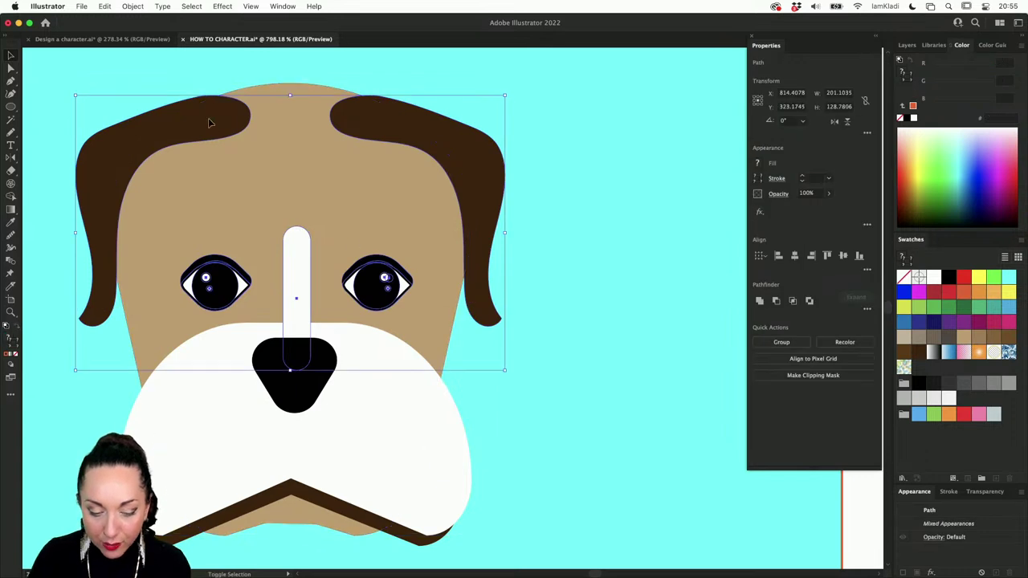
shift+click(209, 124)
shift+click(467, 133)
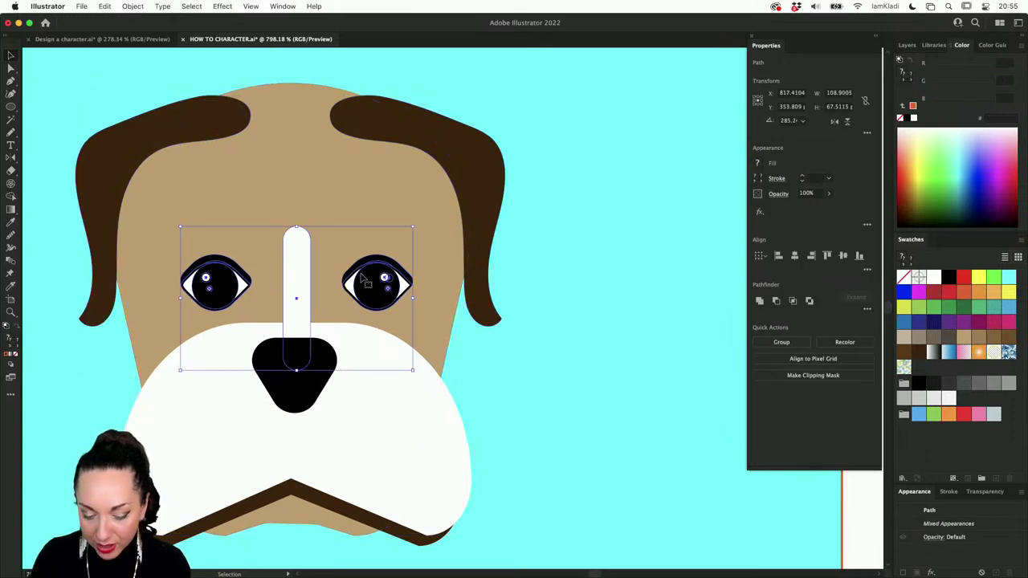
shift+click(305, 266)
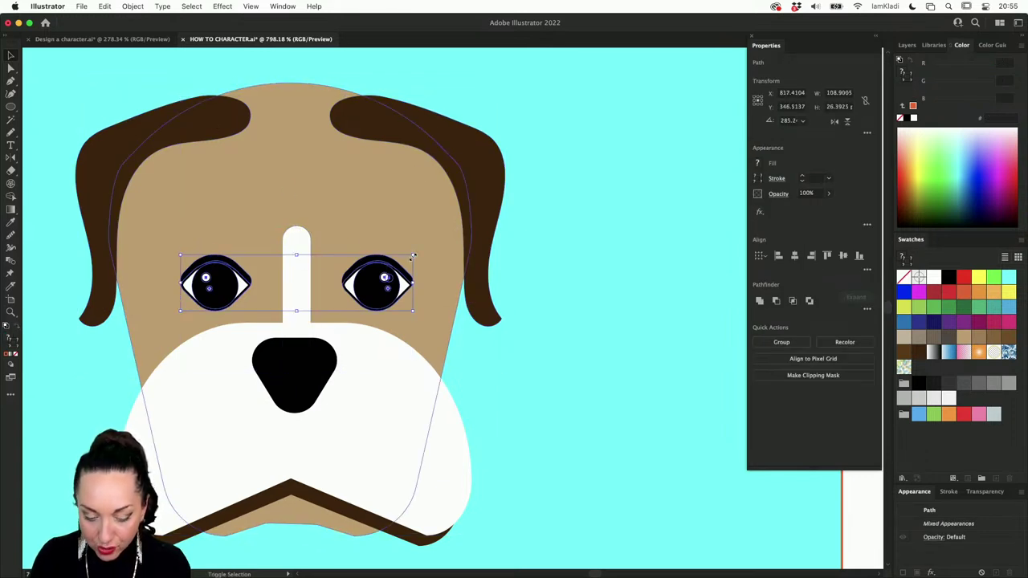
drag(412, 255, 442, 245)
click(505, 273)
Shorten the tan head shape by dragging its top edge down.
key(super+0)
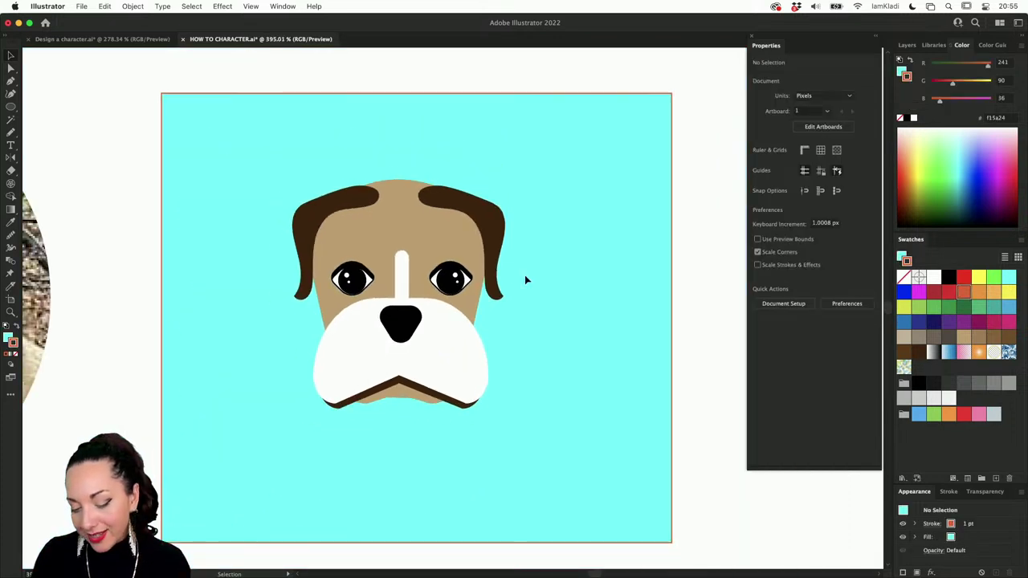
scroll(556, 313, down, 2)
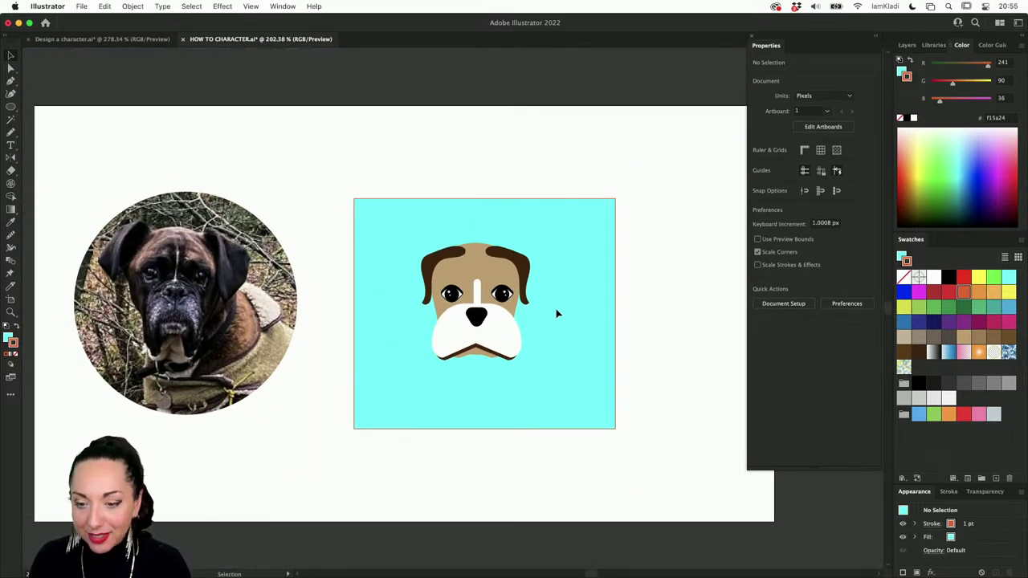
click(486, 253)
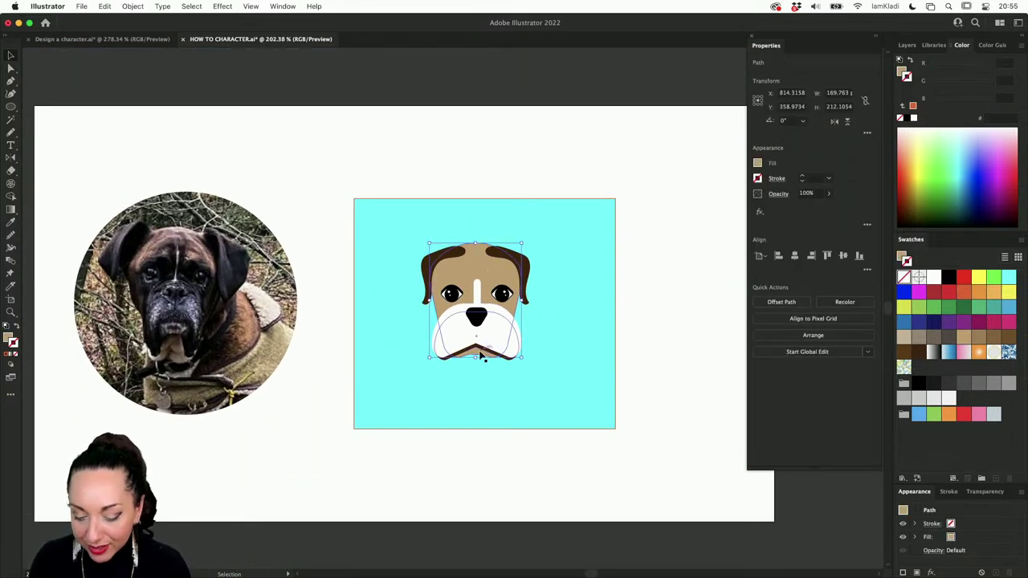
drag(477, 242, 476, 251)
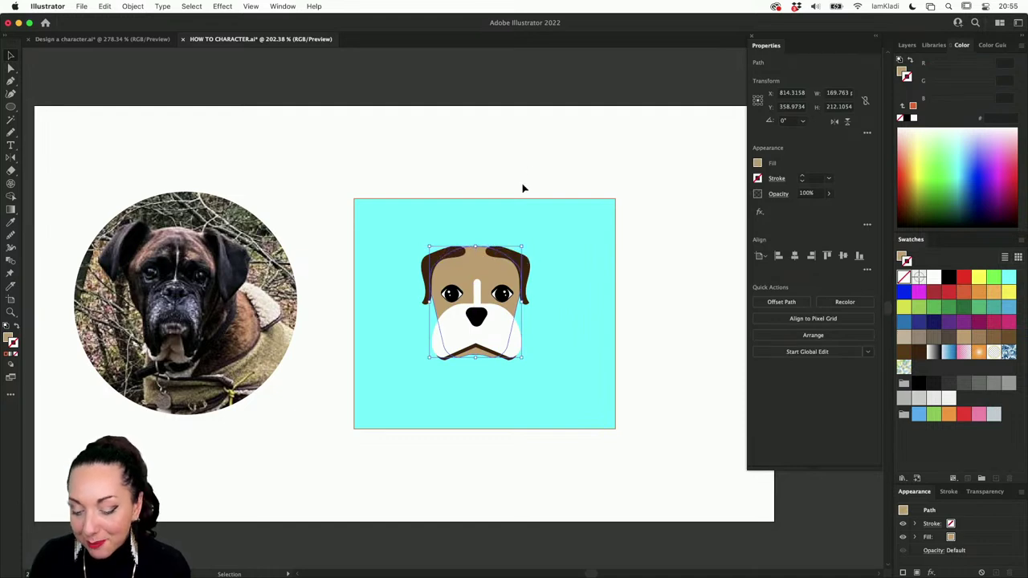
click(523, 197)
Group the head and ear shapes and send the group to the back.
scroll(523, 199, up, 2)
scroll(524, 202, down, 2)
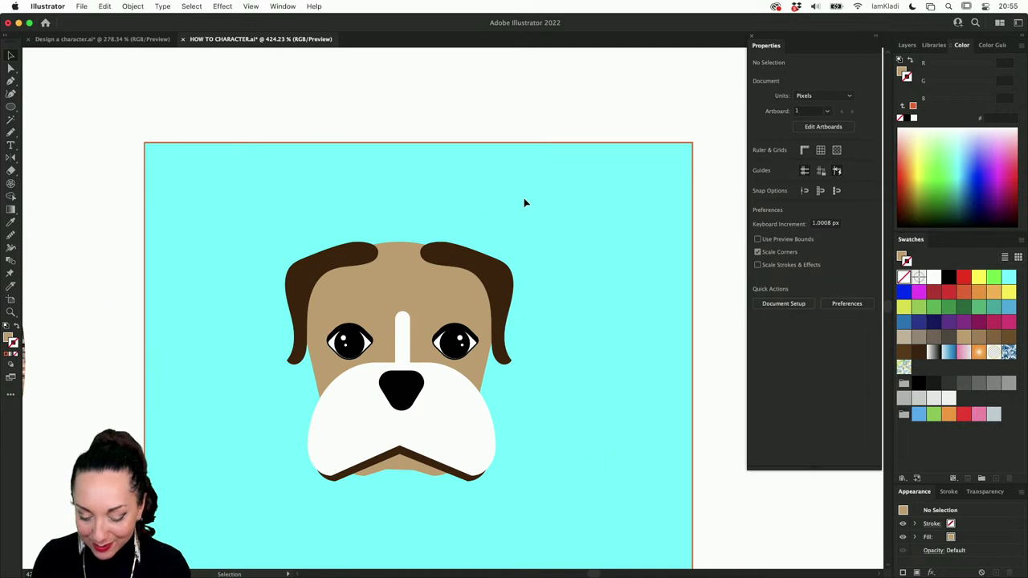
scroll(506, 227, up, 2)
scroll(506, 227, down, 2)
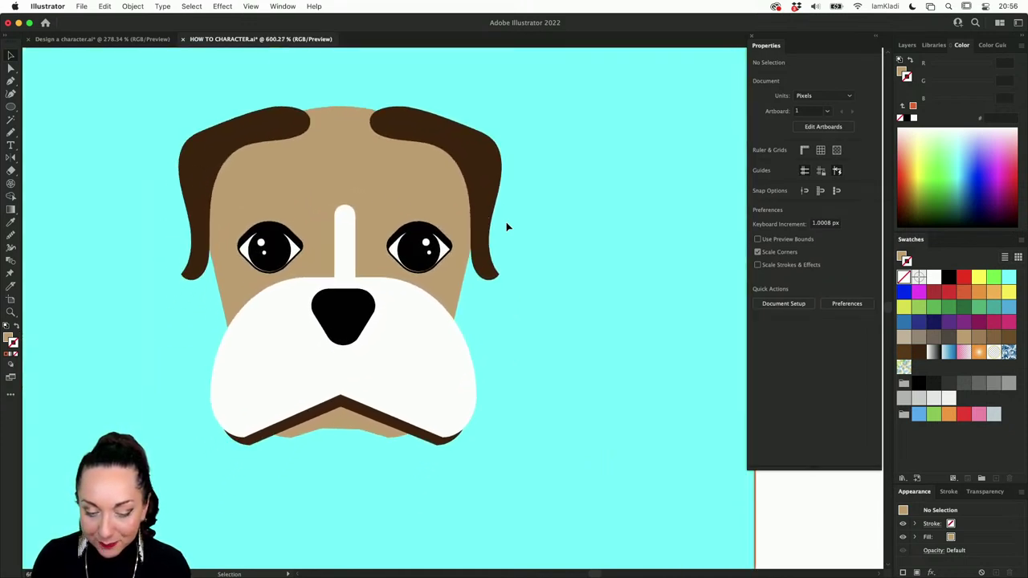
click(425, 165)
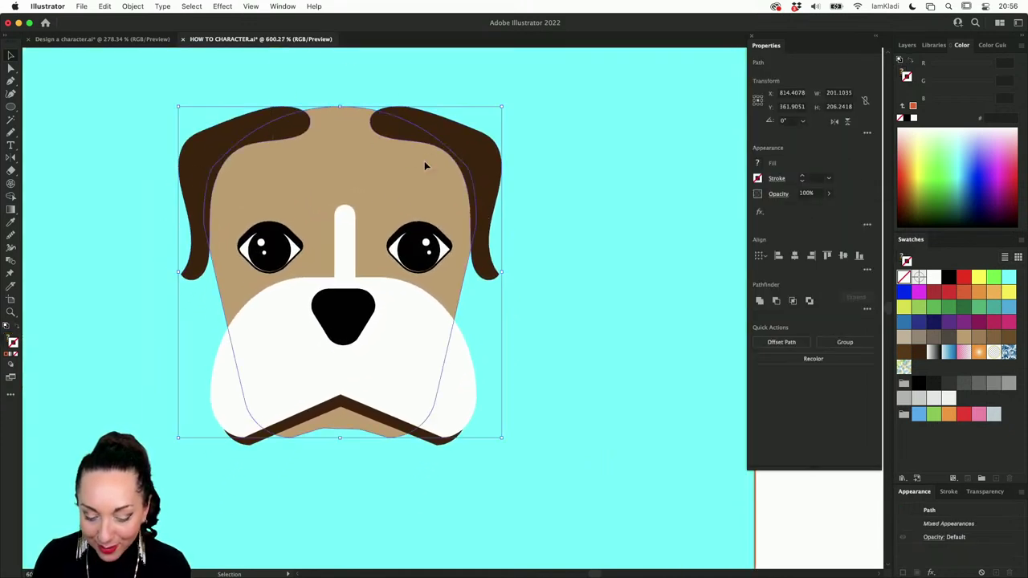
key(ctrl+g)
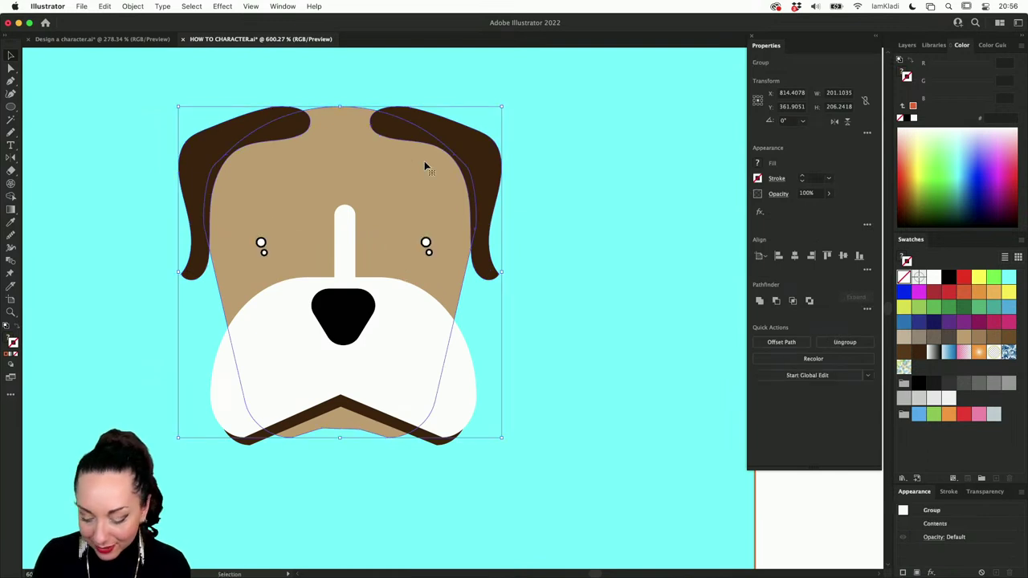
key(ctrl+shift+bracketleft)
click(529, 263)
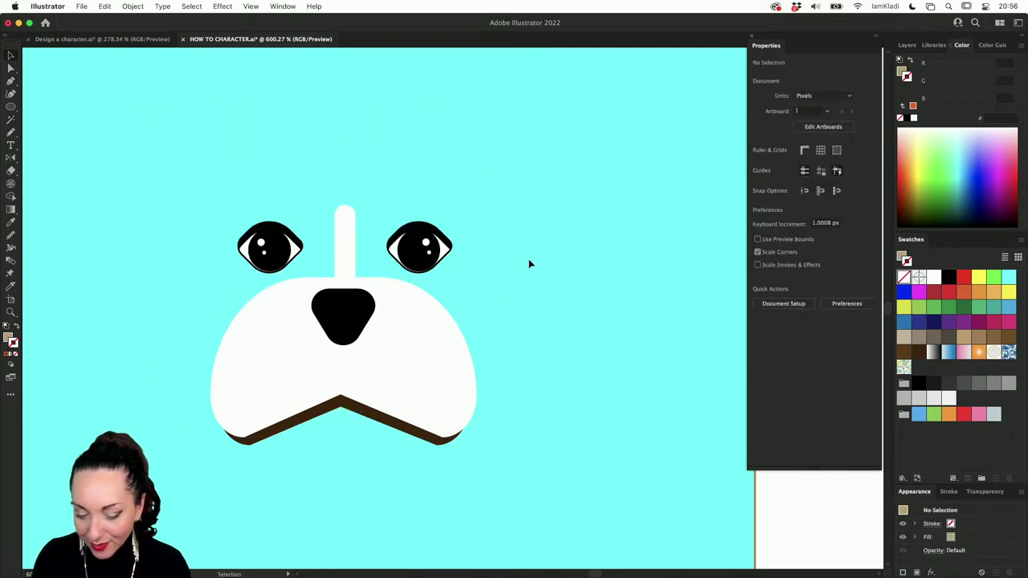
Unlock all objects, delete the cyan background, and select the dog face group.
scroll(529, 262, down, 3)
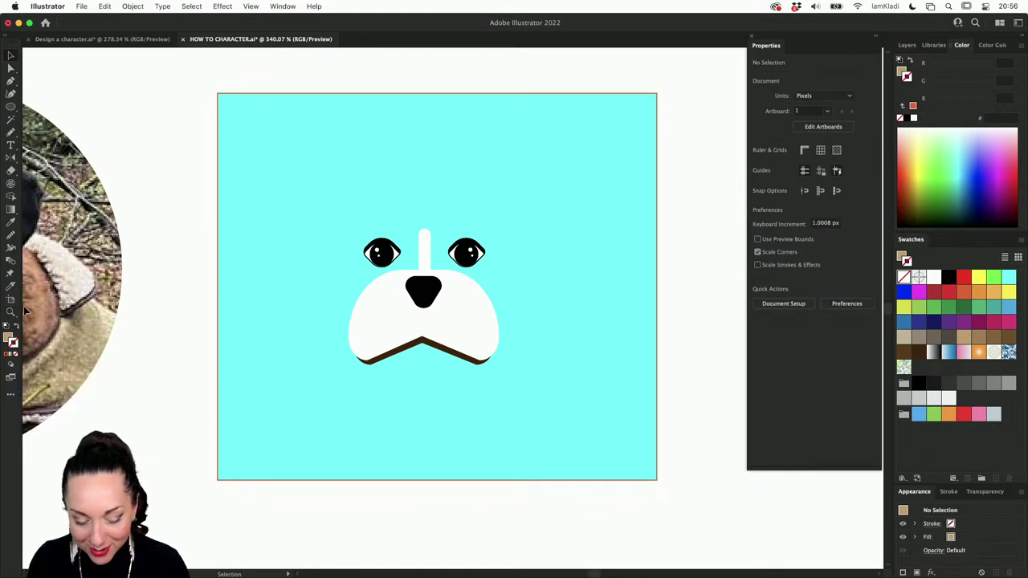
click(133, 6)
click(142, 97)
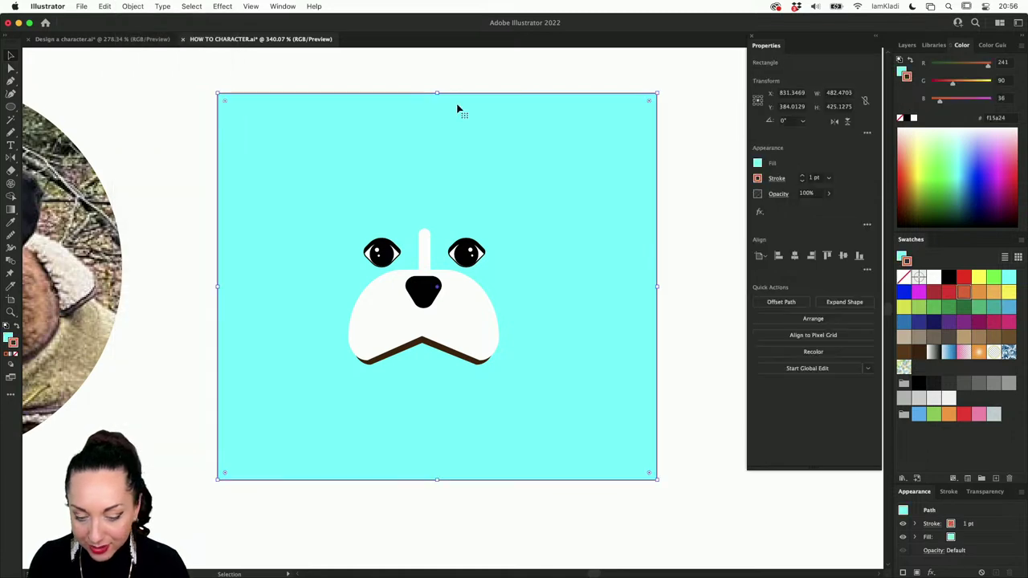
key(Delete)
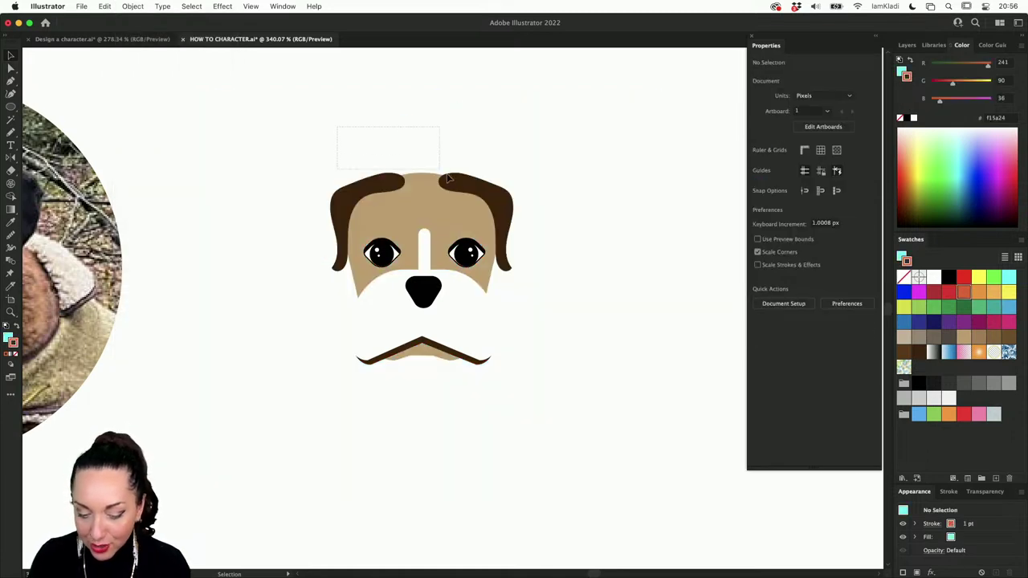
click(450, 178)
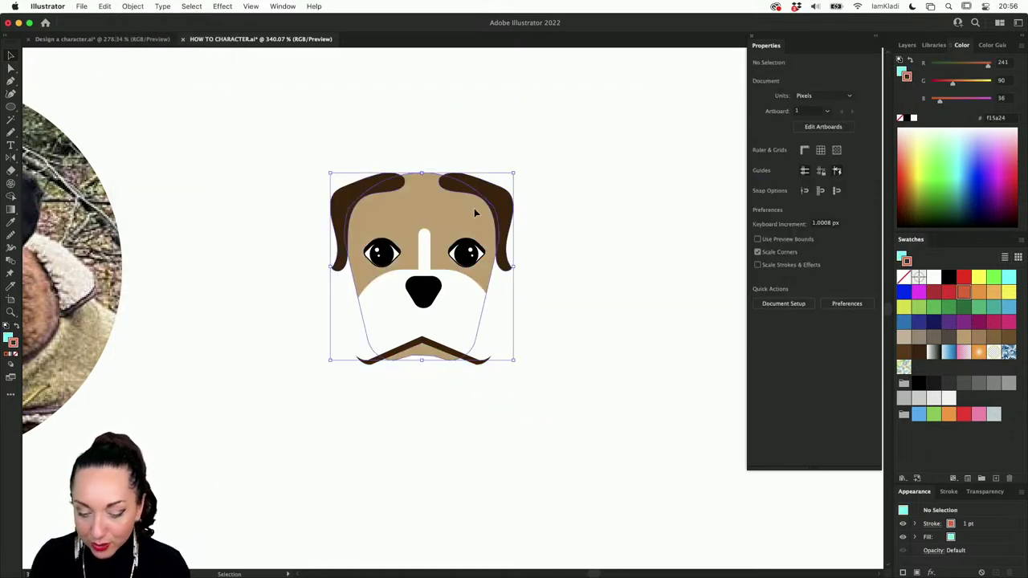
Apply the Inflate 3D type to the dog face group from the 3D and Materials panel.
click(283, 6)
click(297, 151)
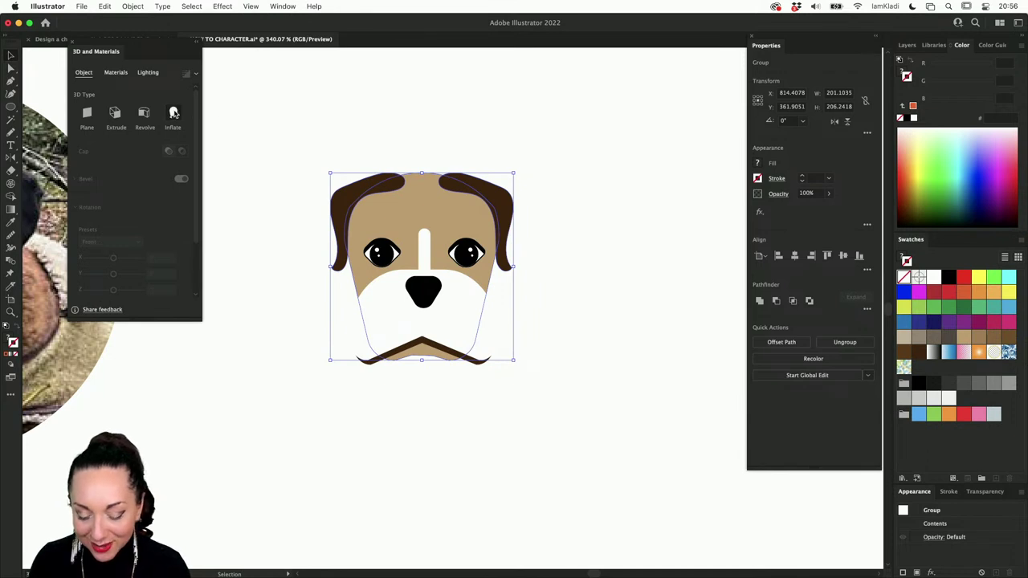
click(173, 113)
click(522, 146)
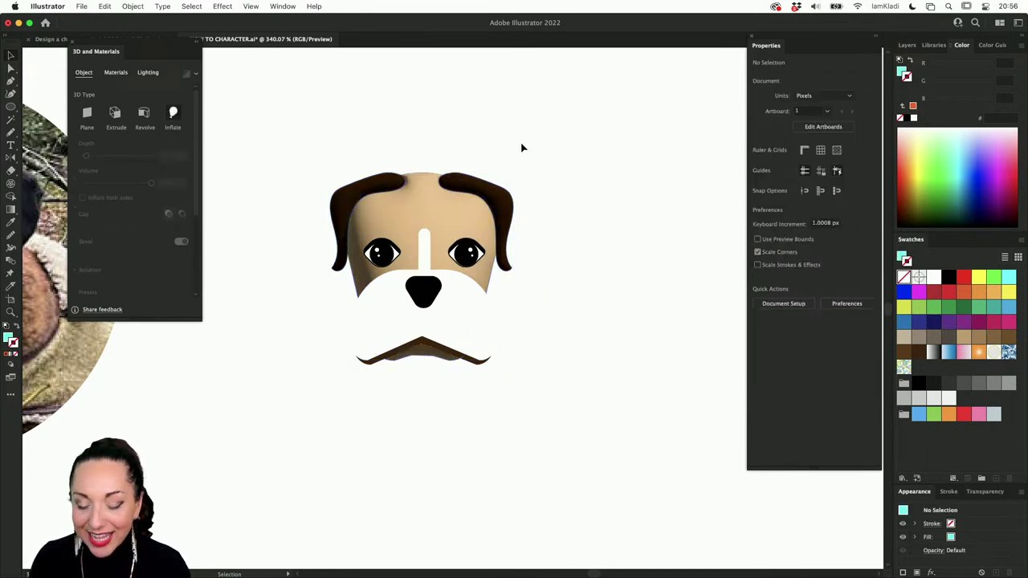
Draw a new cyan rectangle over the artboard as the background.
key(m)
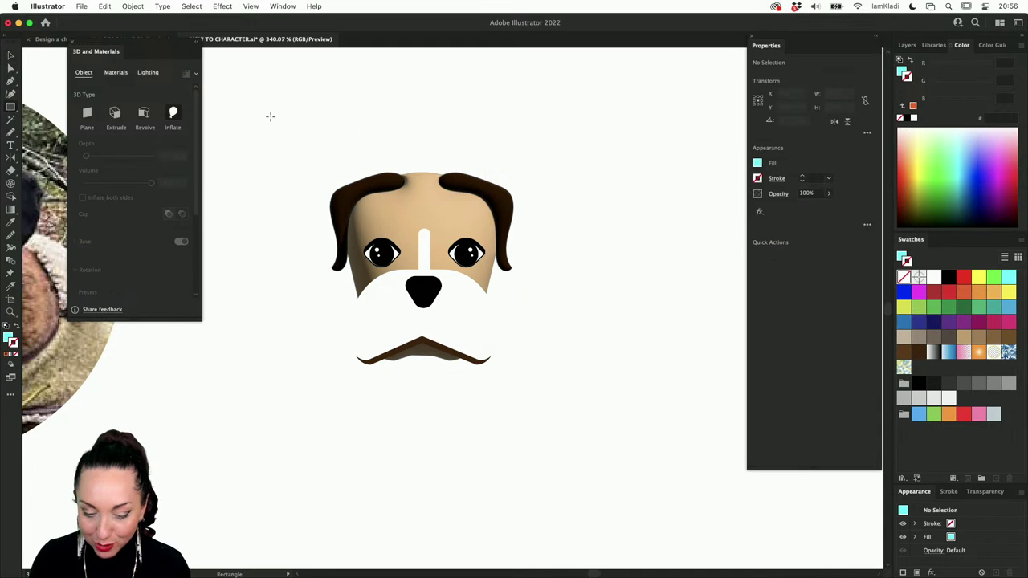
mouse_move(270, 117)
mouse_down()
mouse_move(630, 456)
mouse_move(590, 436)
mouse_up()
key(b)
key(v)
scroll(487, 339, up, 3)
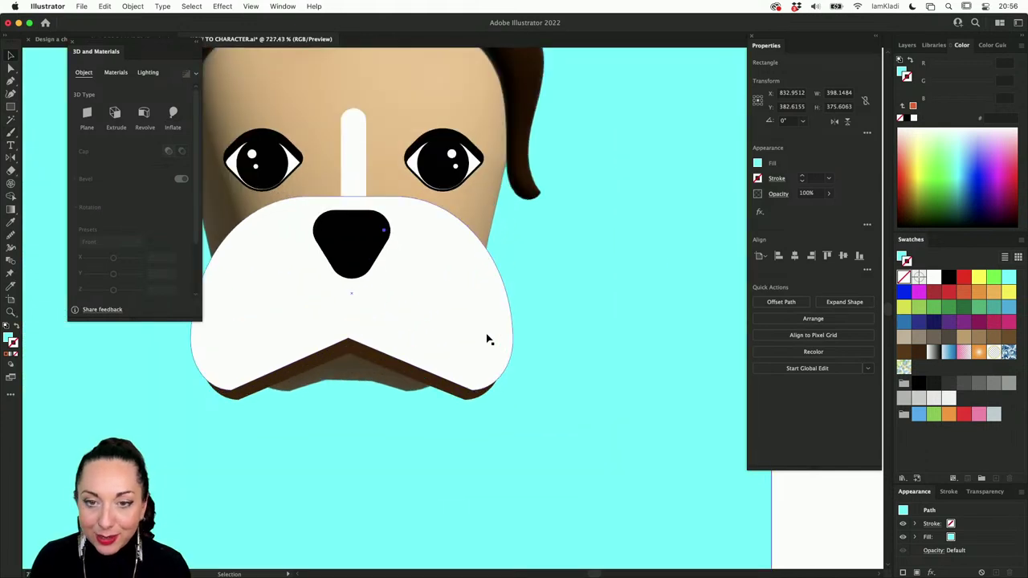